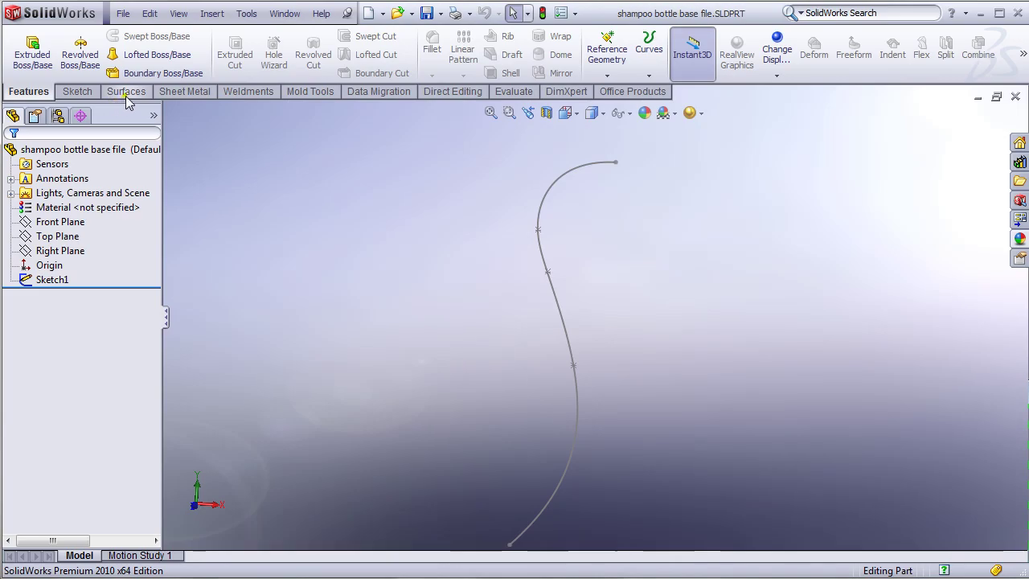
Step: Look through the surfacing commands and the Features category of the command customization settings
click(126, 156)
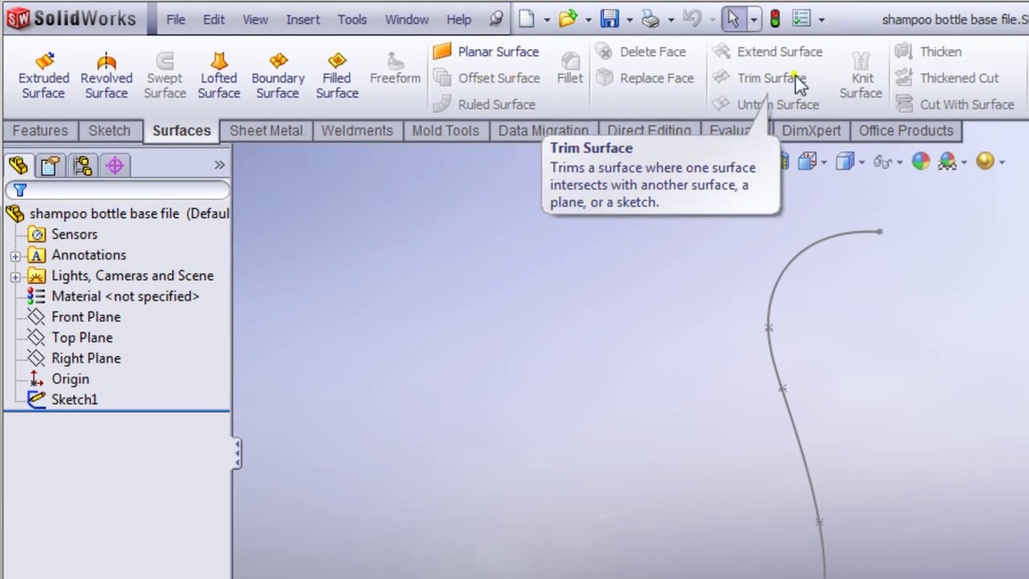
click(40, 131)
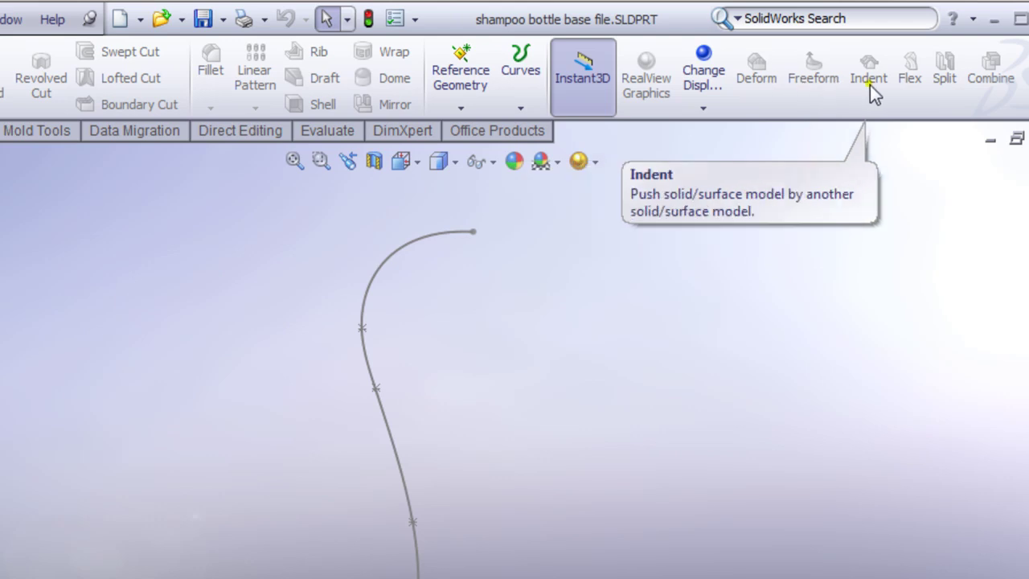
click(415, 19)
click(459, 69)
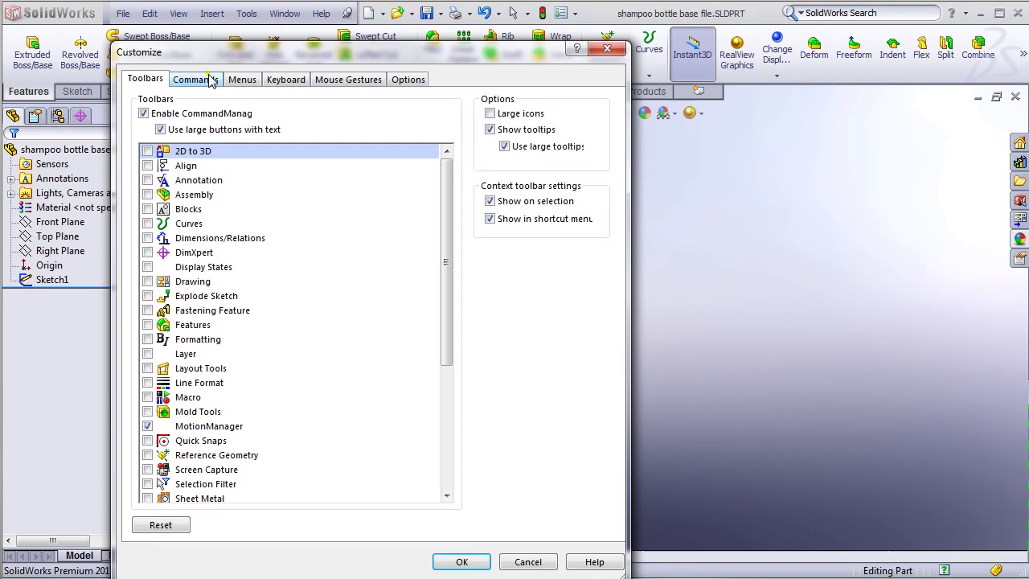
click(202, 79)
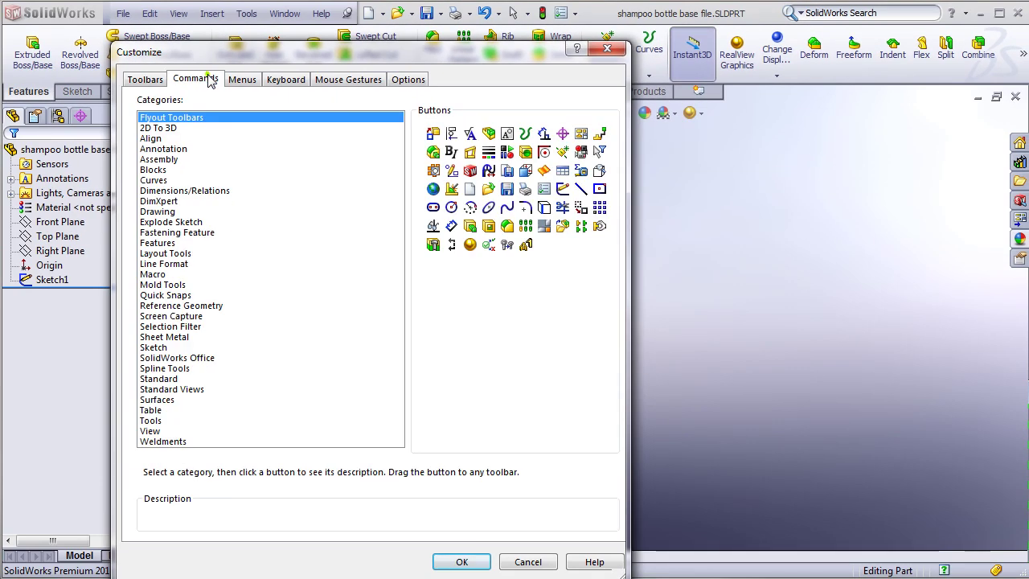
click(158, 242)
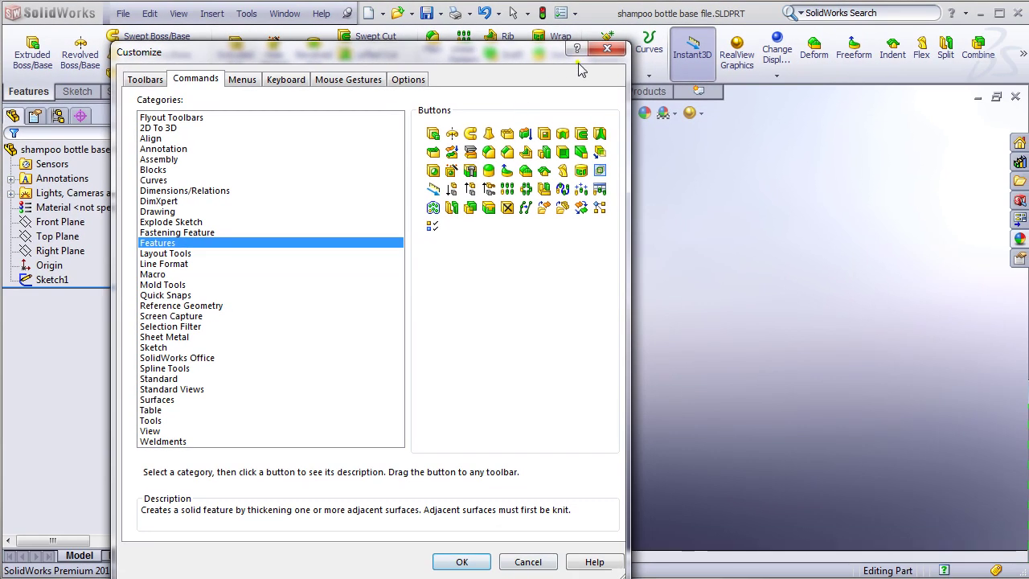
click(608, 50)
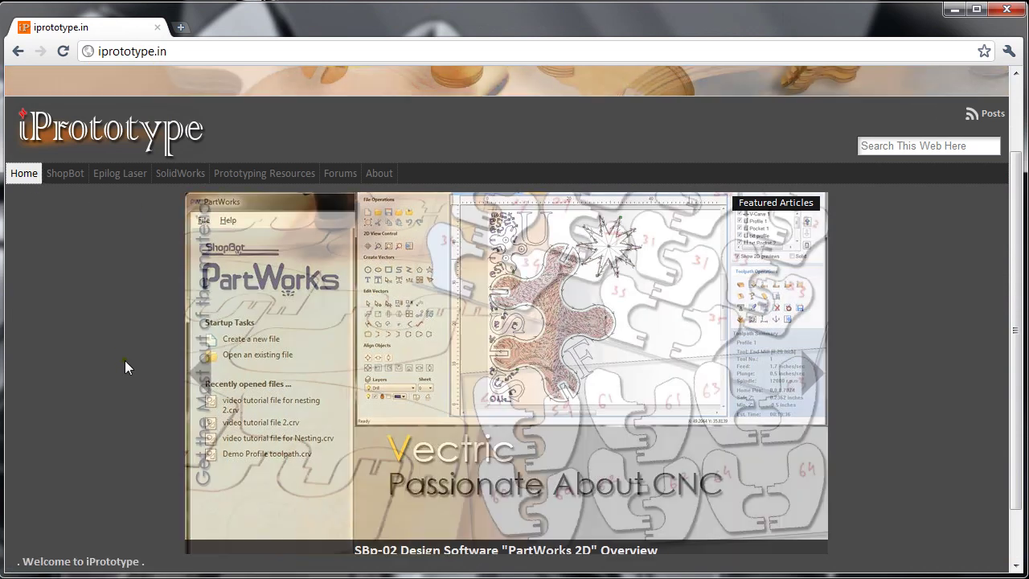
Step: Switch to the browser and open the SolidWorks section of iprototype.in
scroll(125, 360, down, 1)
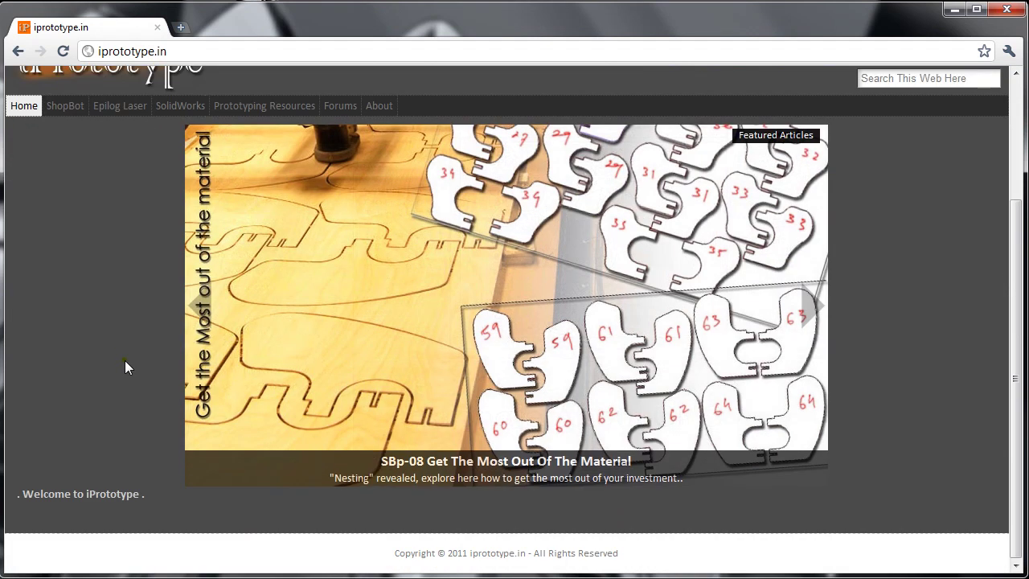
scroll(125, 364, up, 1)
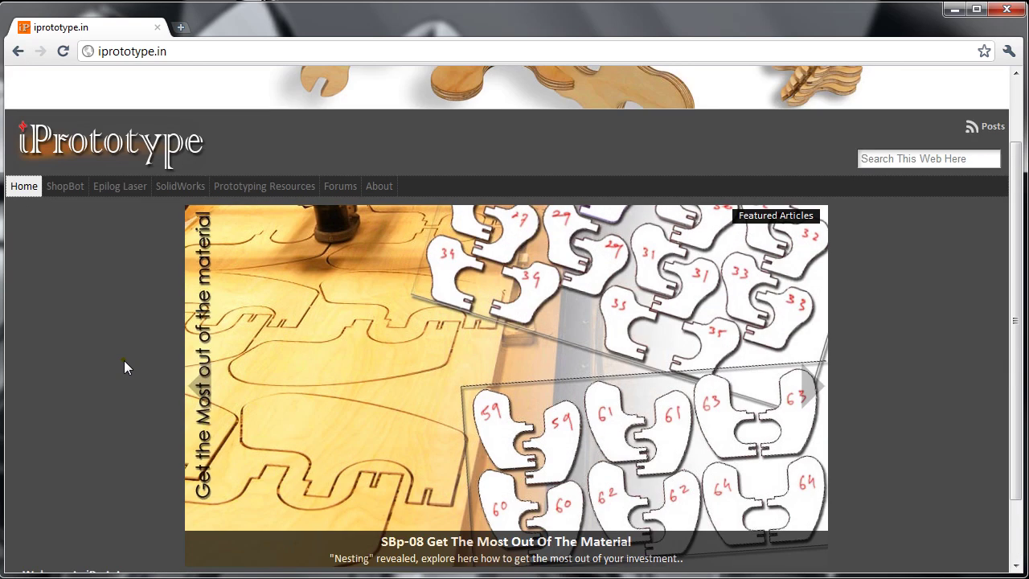
click(171, 194)
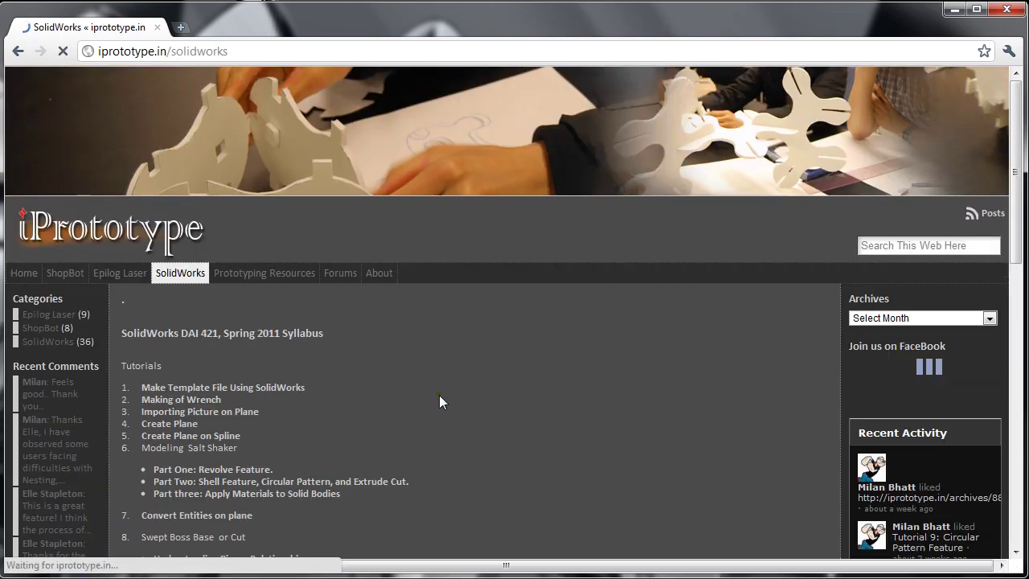
Step: Find and open the tutorial Making of Shampoo Bottle Using Loft Feature in the list under Loft Boss Base or Cut
scroll(470, 403, down, 3)
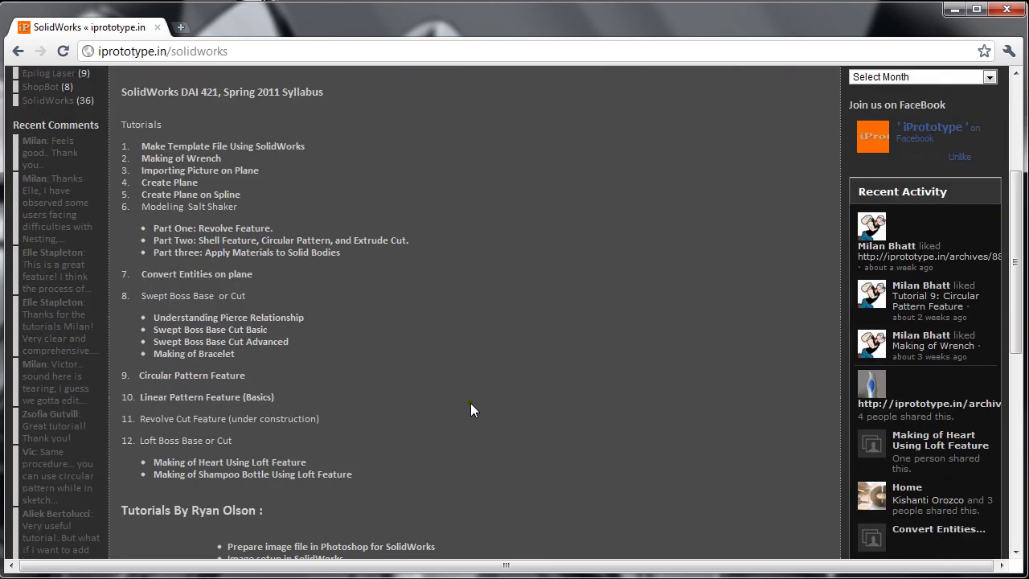
scroll(470, 402, down, 1)
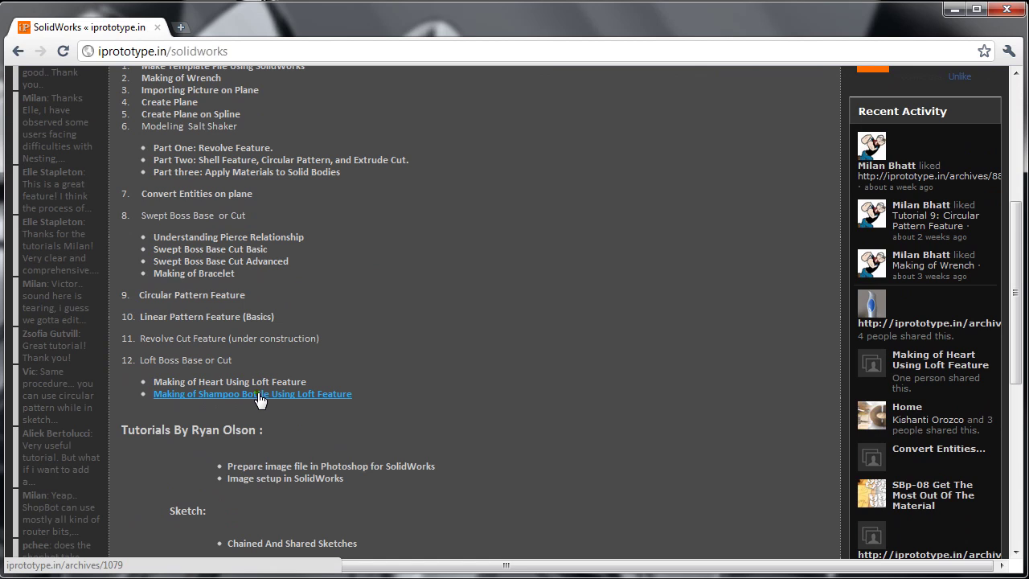
scroll(561, 314, up, 2)
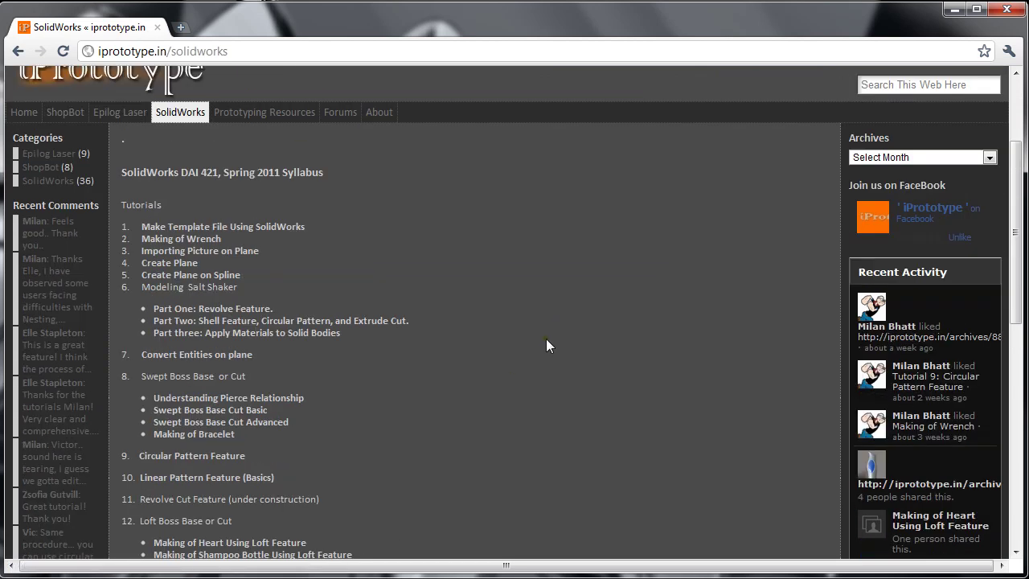
click(884, 83)
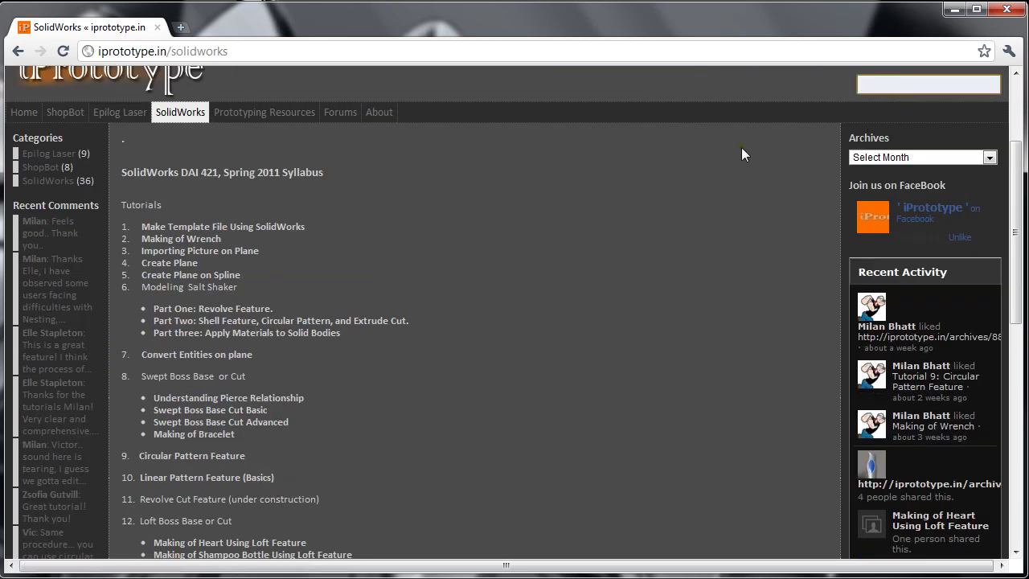
scroll(659, 357, down, 1)
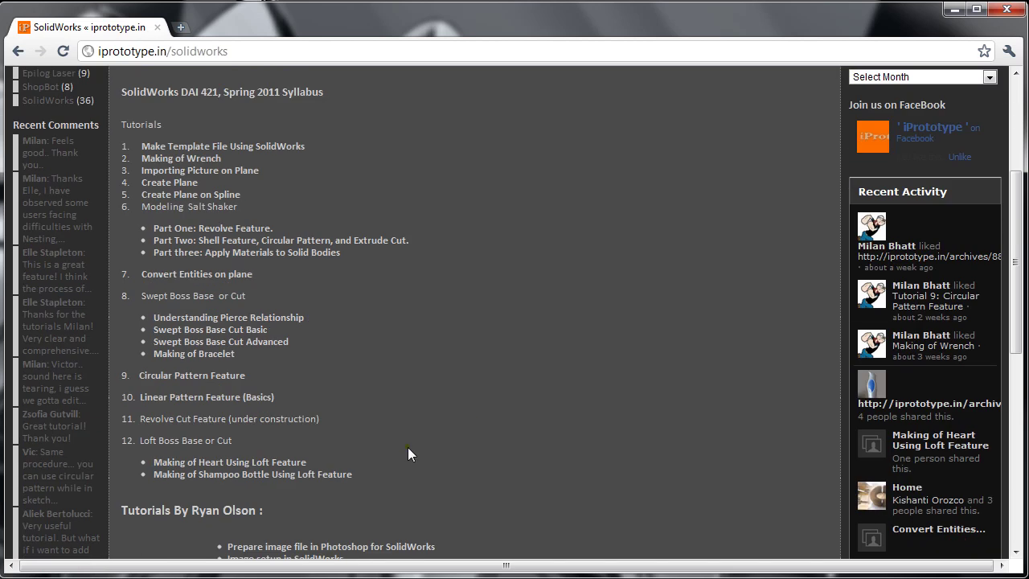
scroll(407, 447, down, 1)
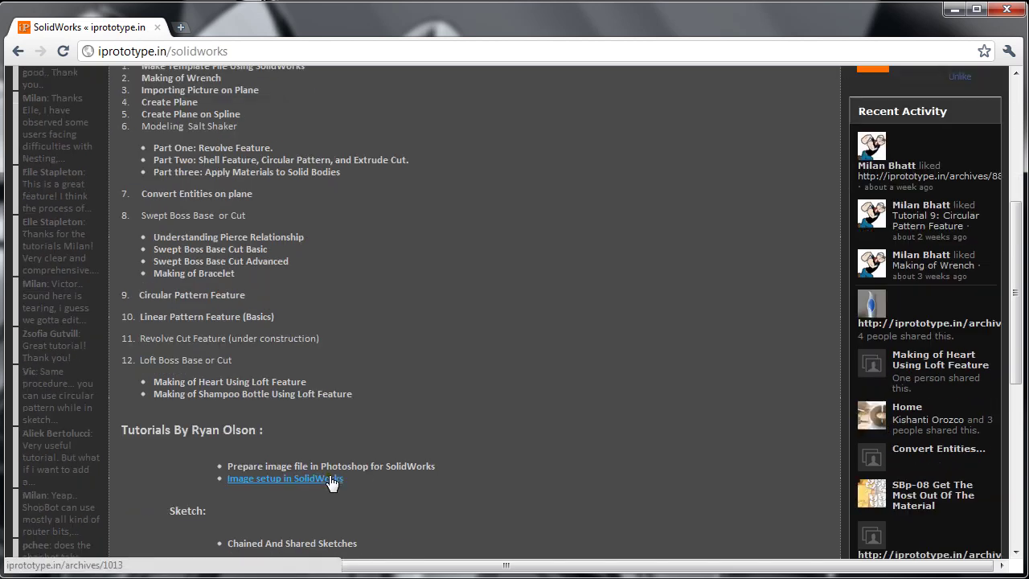
click(282, 402)
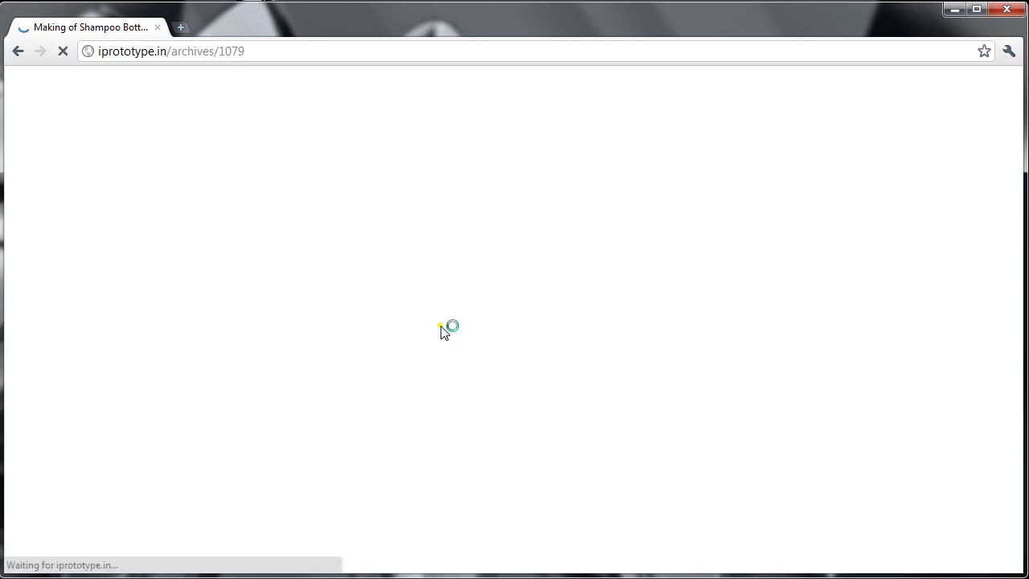
Step: Examine the tutorial's reference images, including the master spline dimensions, the Planes 1 and 2 setup and the finished shampoo bottle
scroll(458, 316, down, 2)
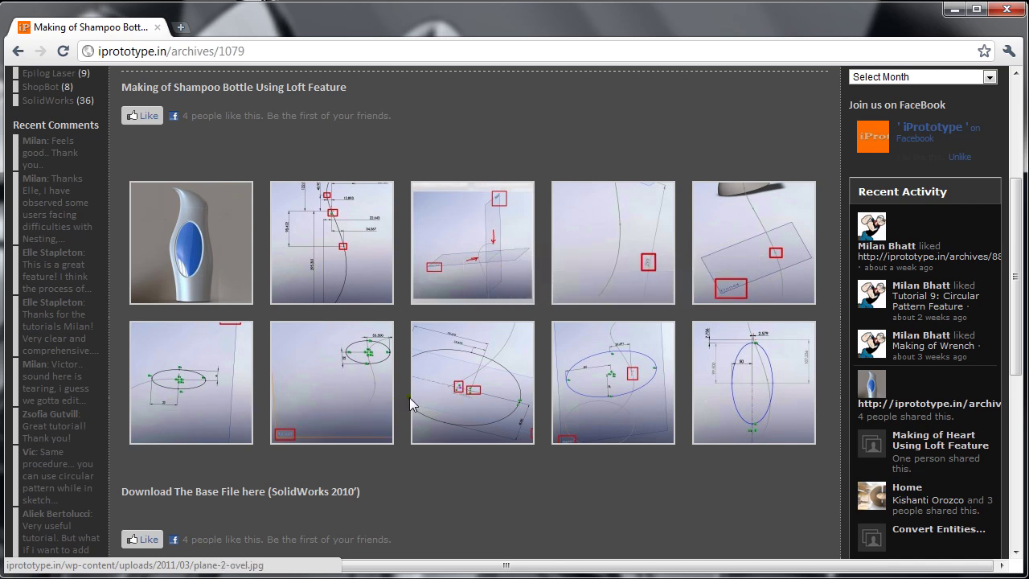
click(319, 236)
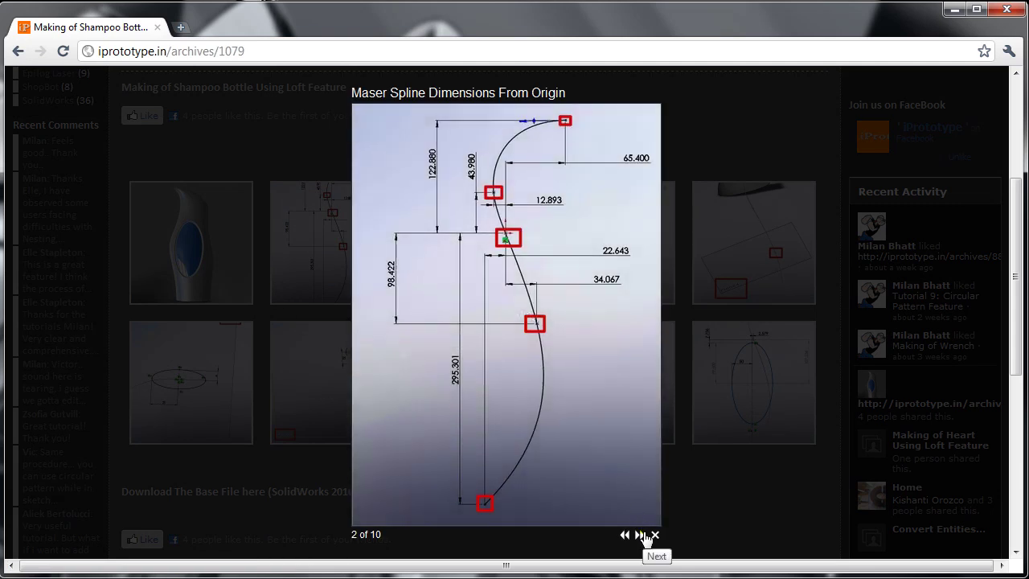
click(639, 534)
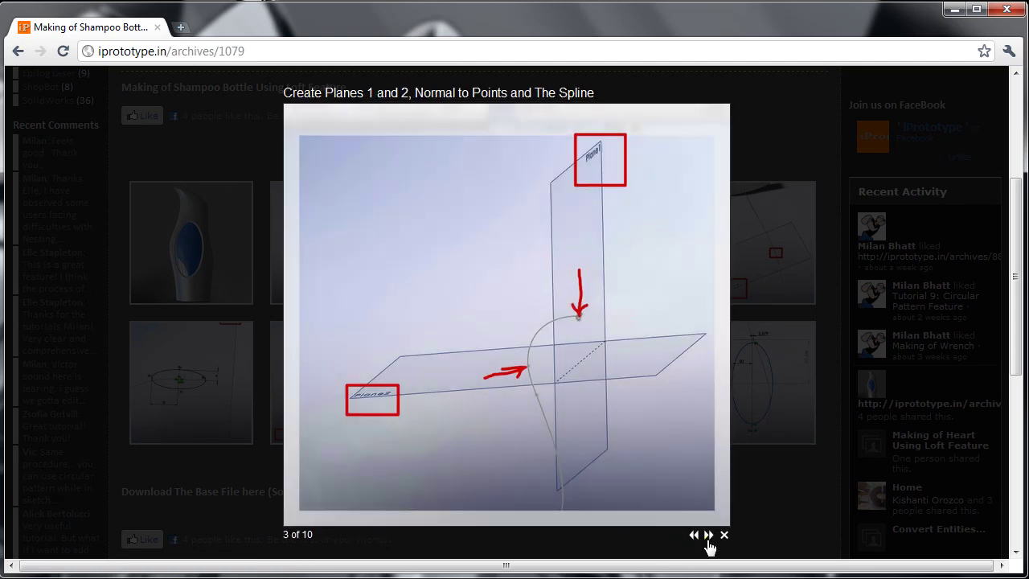
click(708, 534)
click(674, 519)
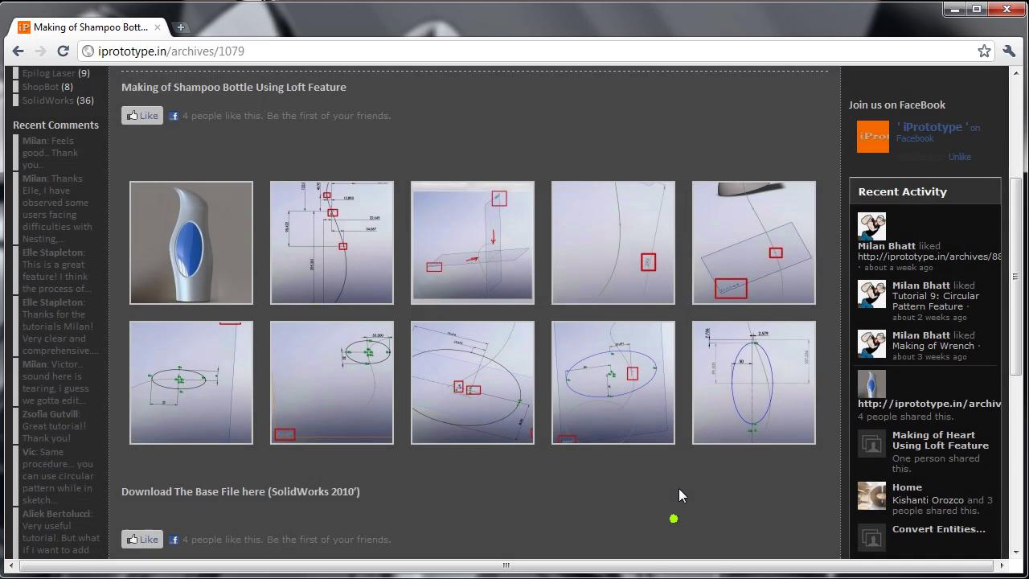
scroll(678, 488, down, 4)
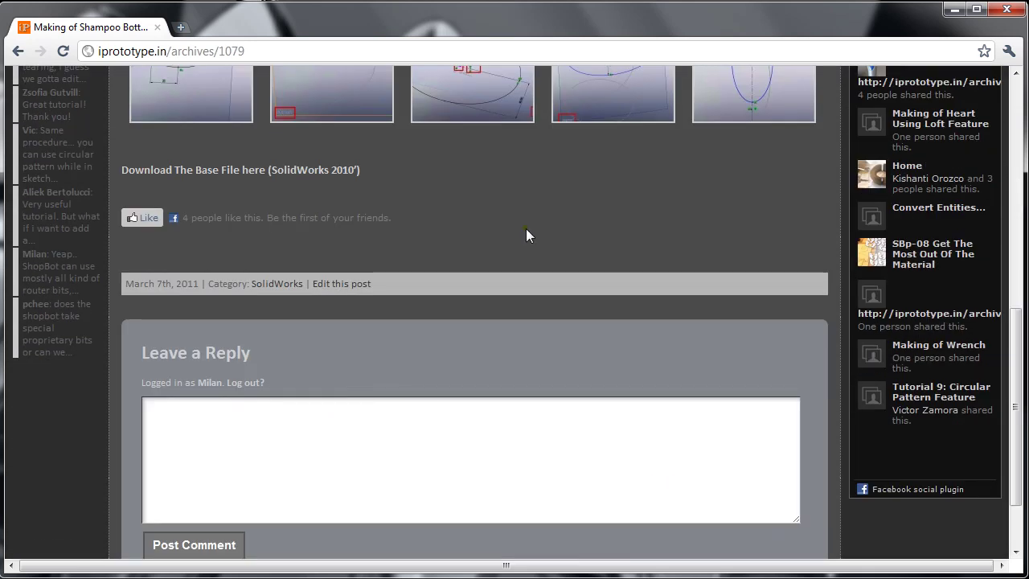
scroll(530, 226, up, 4)
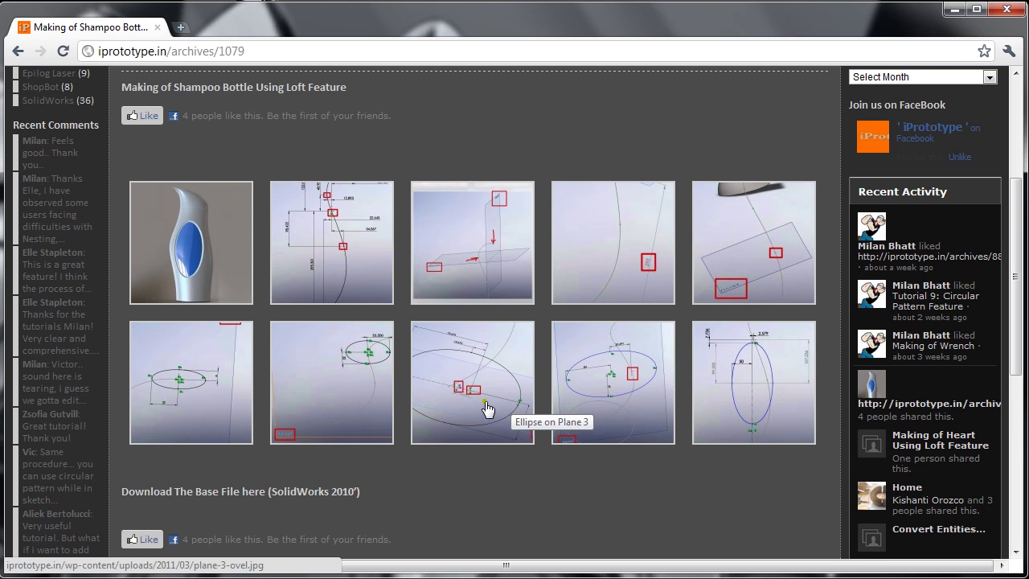
click(188, 257)
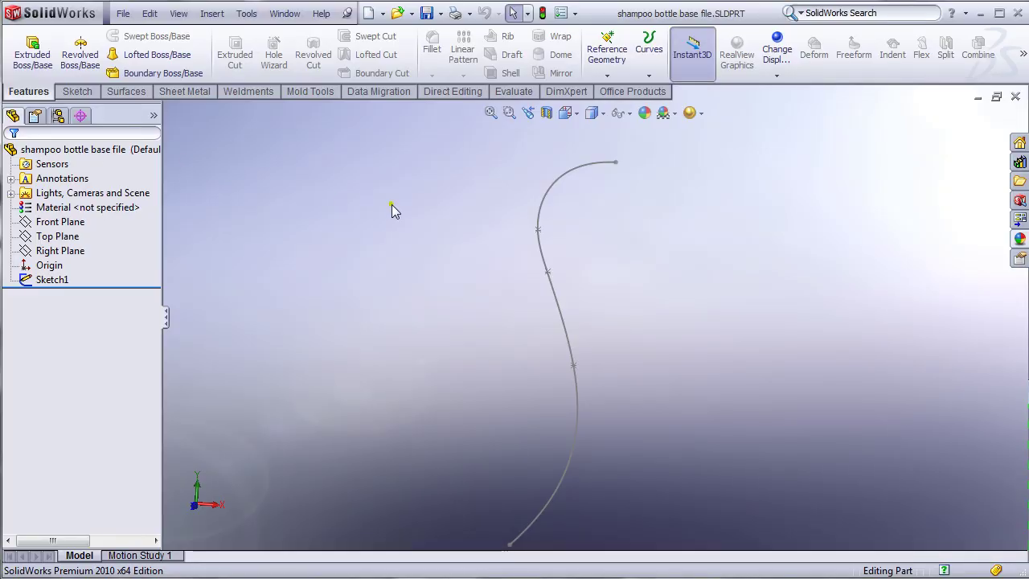
Step: Switch back to SolidWorks and inspect the dimensions of the spline in Sketch1
click(53, 284)
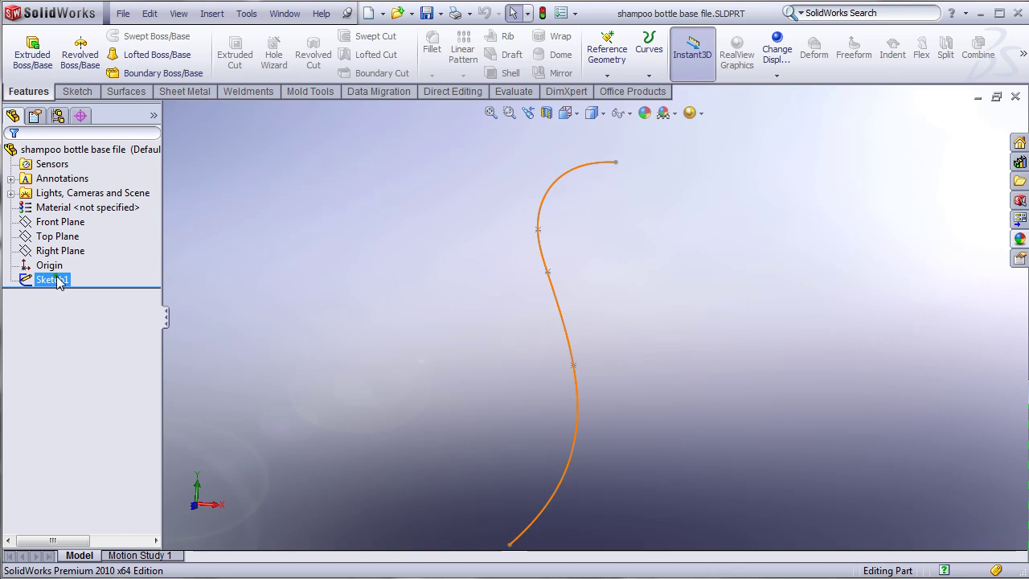
double_click(53, 280)
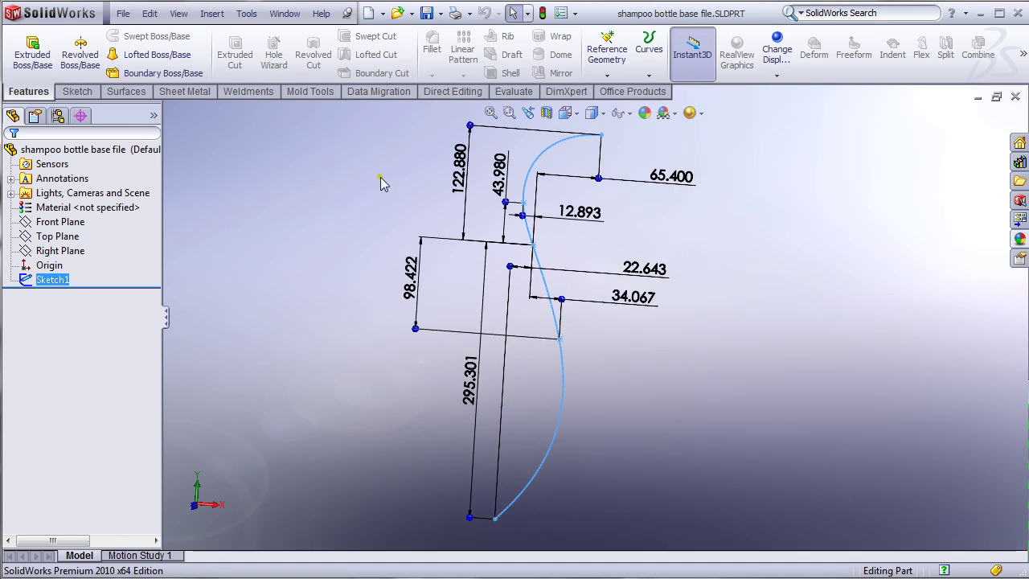
click(781, 317)
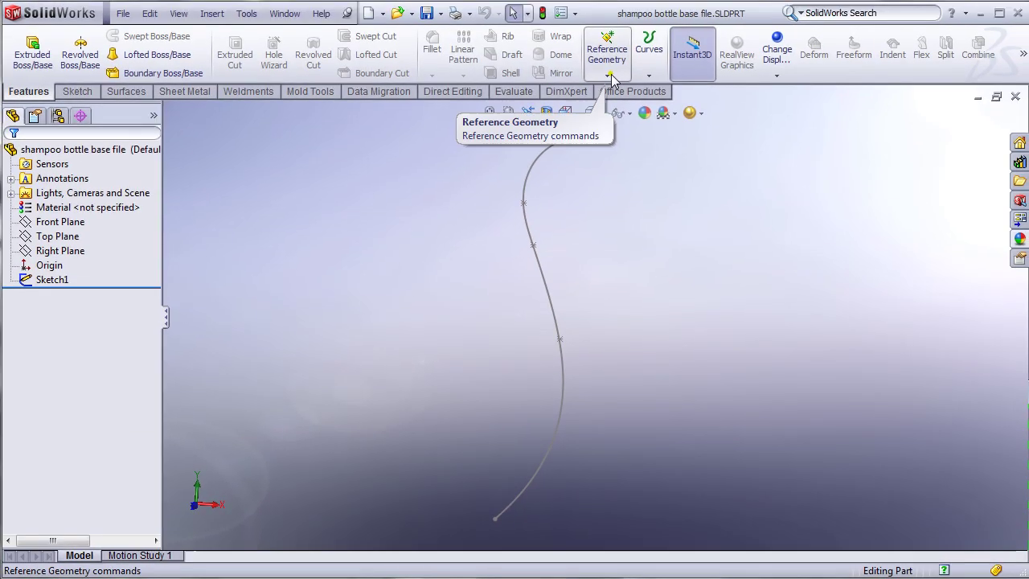
Step: Create a reference plane coincident with the spline's upper endpoint and perpendicular to the spline, with its origin set on the curve
click(610, 75)
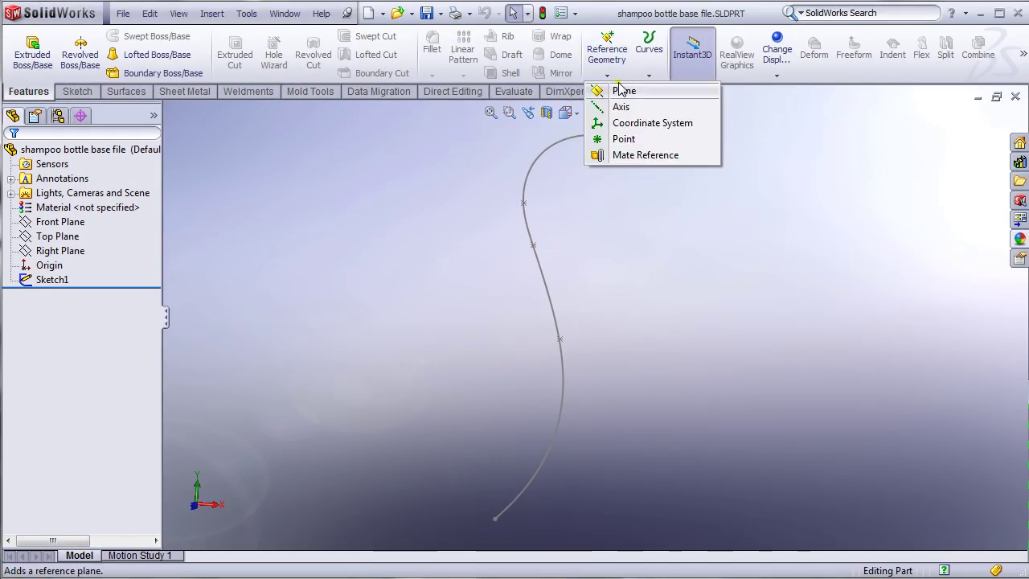
click(621, 91)
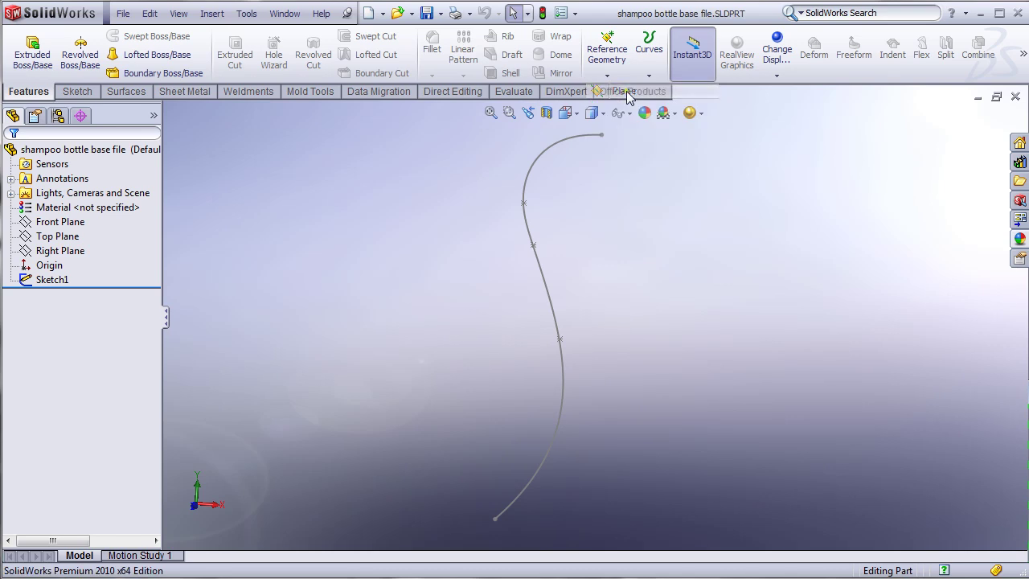
click(601, 137)
click(540, 158)
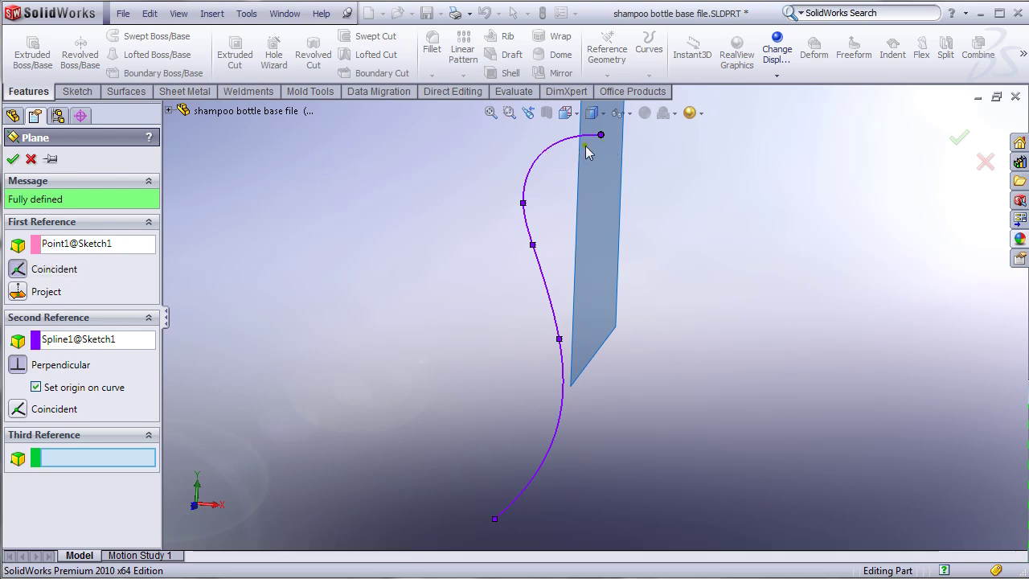
click(12, 158)
click(288, 302)
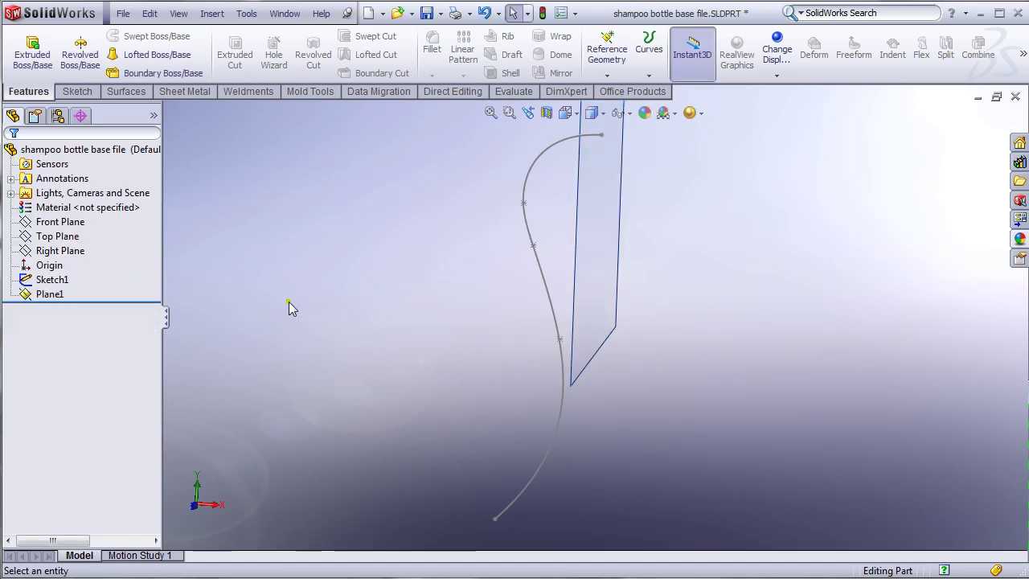
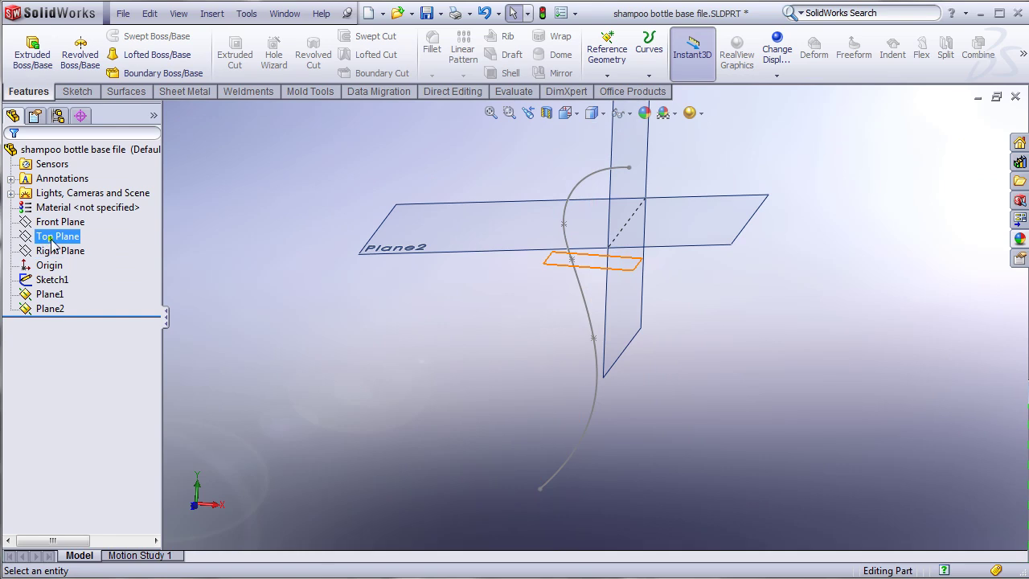
Step: Show the Top Plane in the graphics area
click(56, 240)
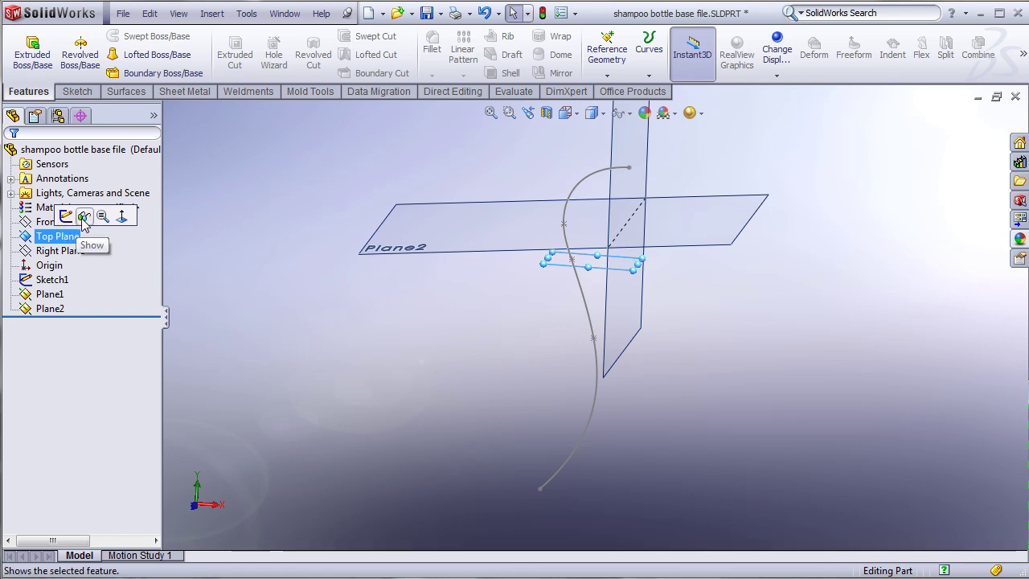
click(83, 217)
click(346, 367)
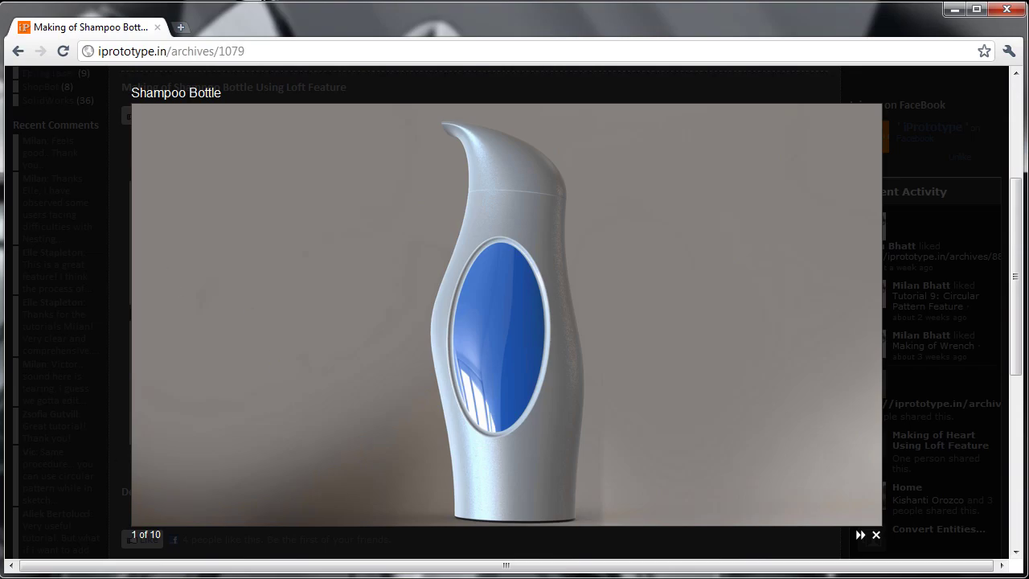
Step: Switch to the browser and page through the tutorial gallery to the image on creating Planes 1 and 2
click(861, 534)
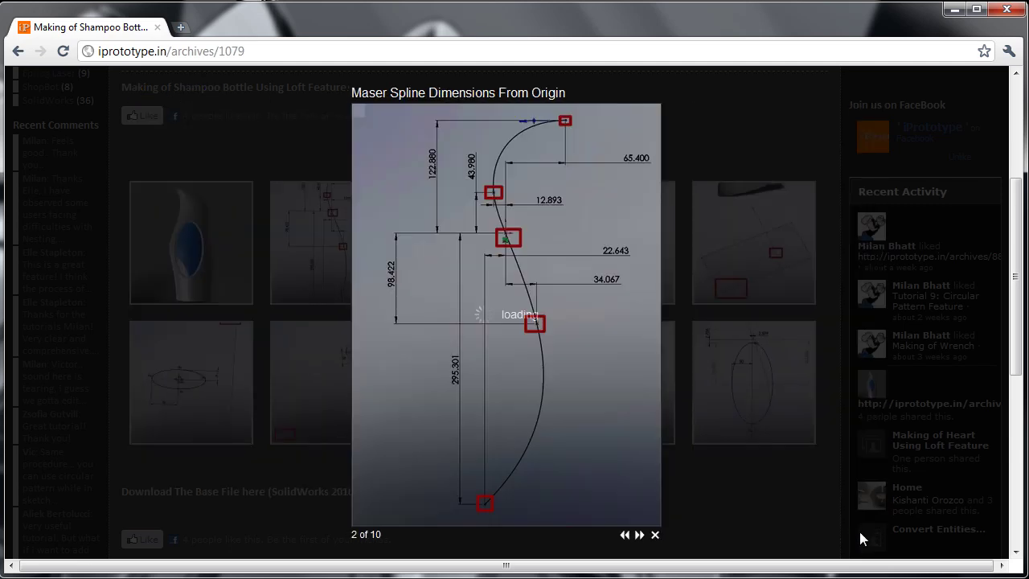
click(639, 534)
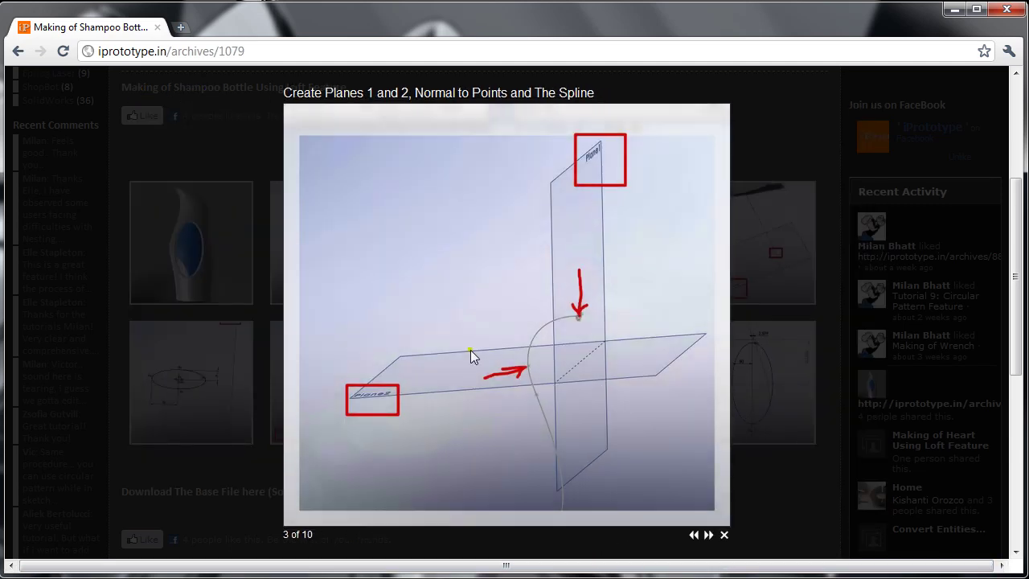
Step: Advance the tutorial gallery to the Plane 3 image and, back in SolidWorks, create a plane offset 293 mm below the Top Plane
click(708, 534)
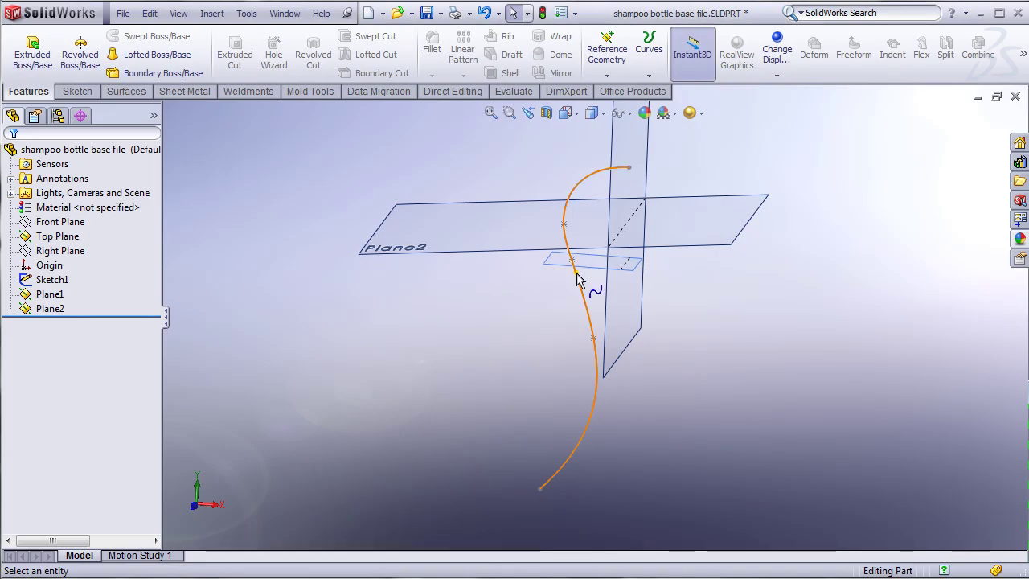
click(599, 268)
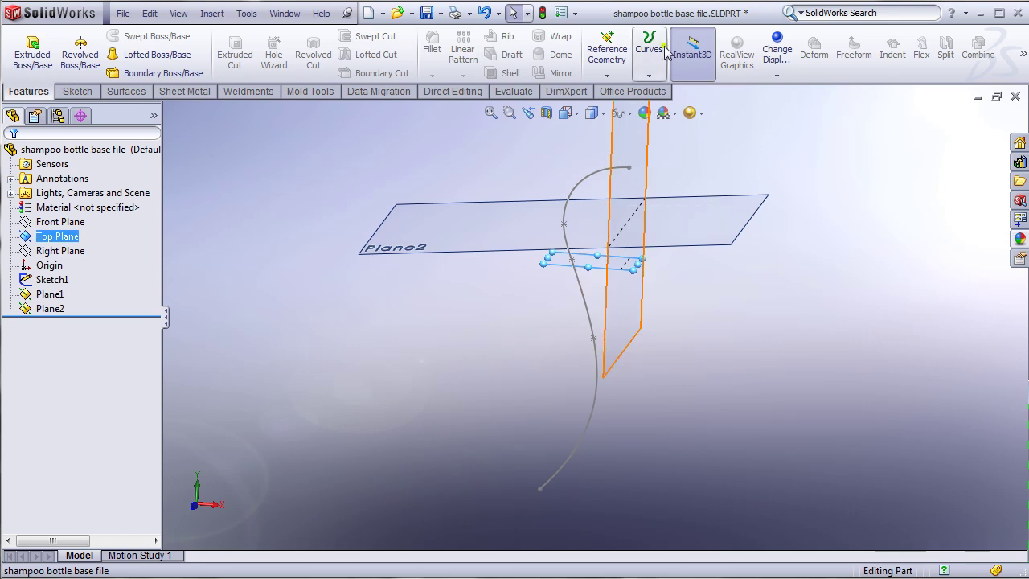
click(608, 51)
click(624, 91)
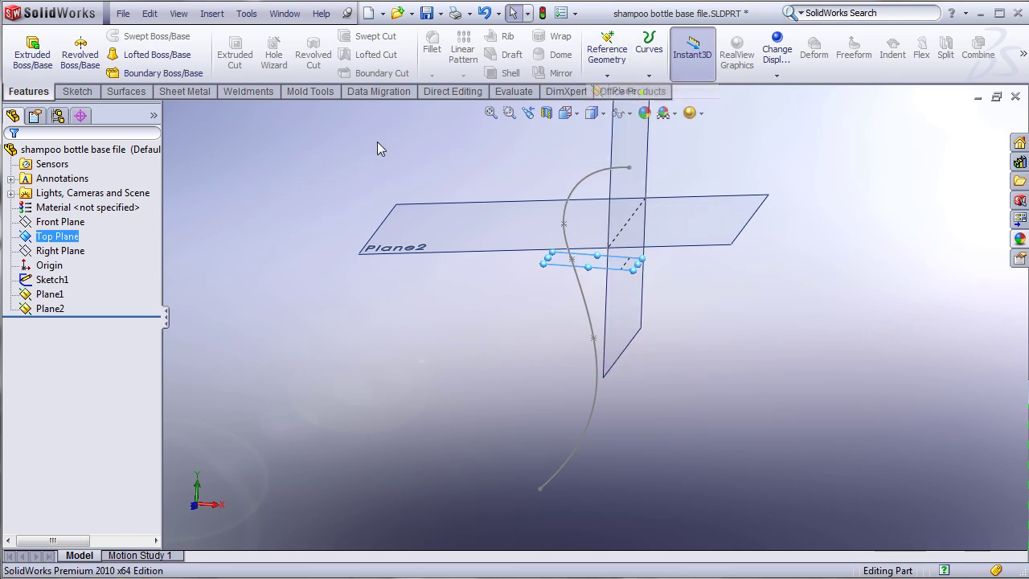
click(10, 361)
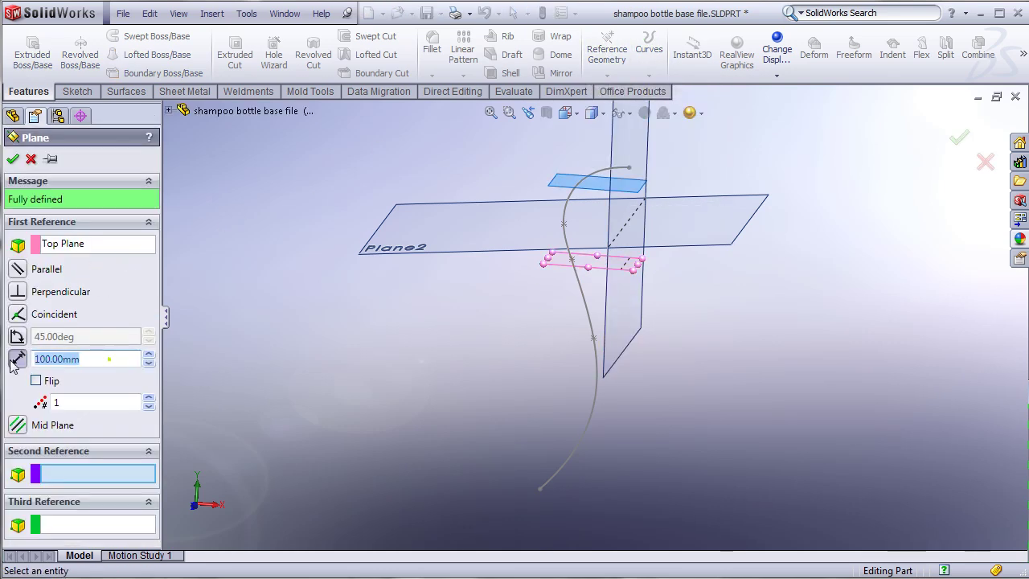
text(2)
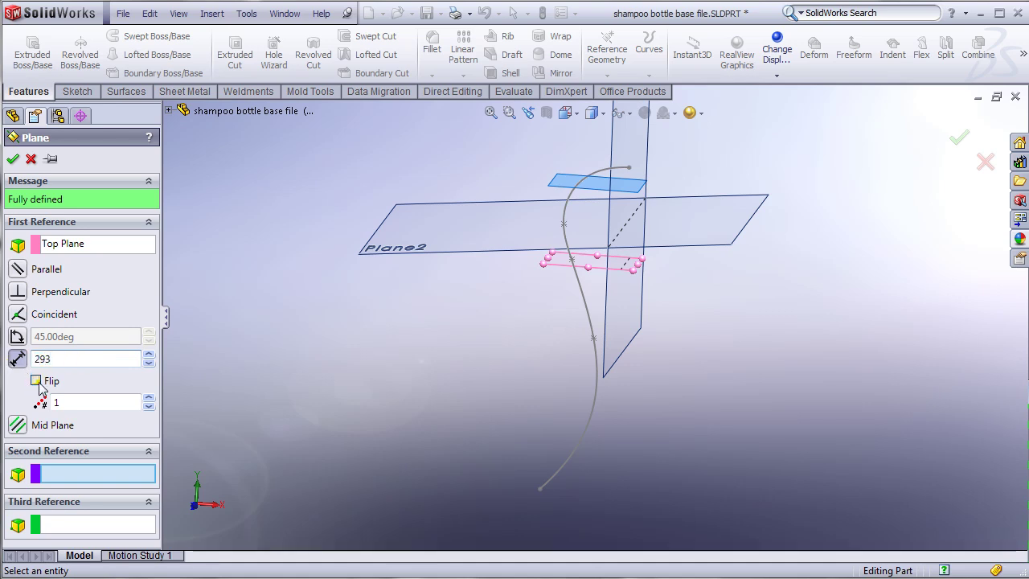
text(93)
click(35, 380)
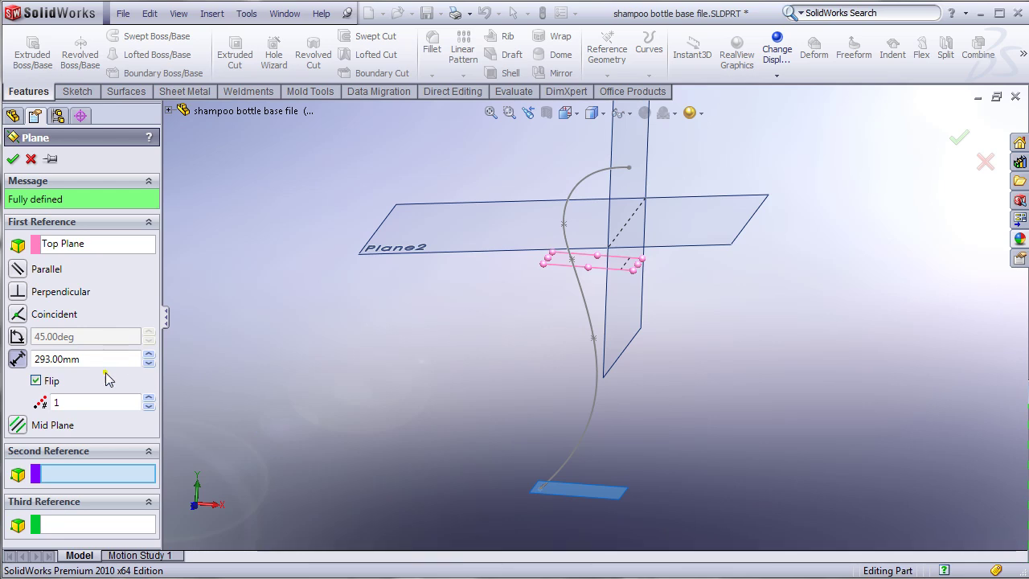
click(12, 159)
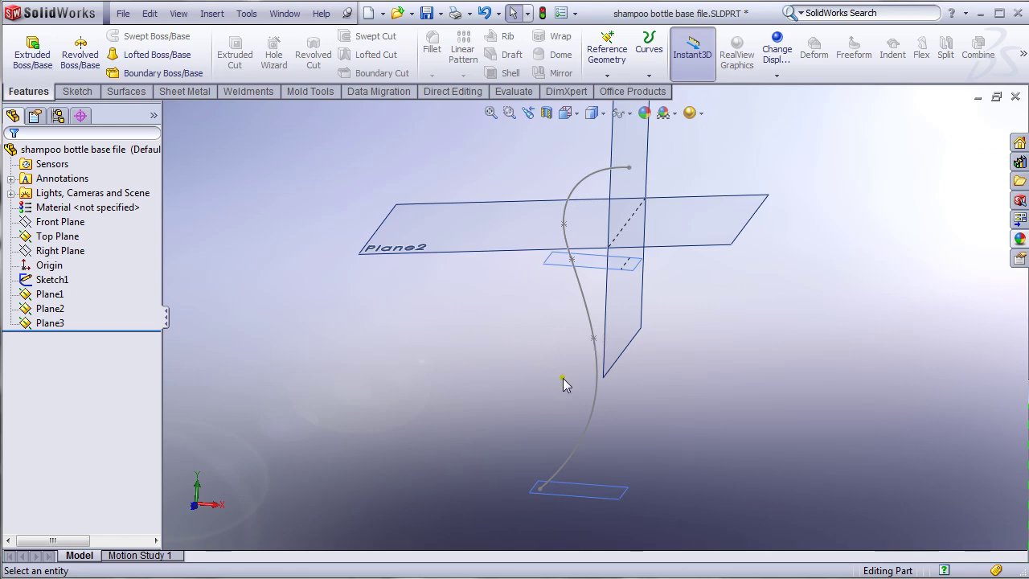
Step: Create a reference plane coincident with the spline point below the Top Plane and perpendicular to the spline, with its origin set on the curve
click(608, 52)
click(625, 91)
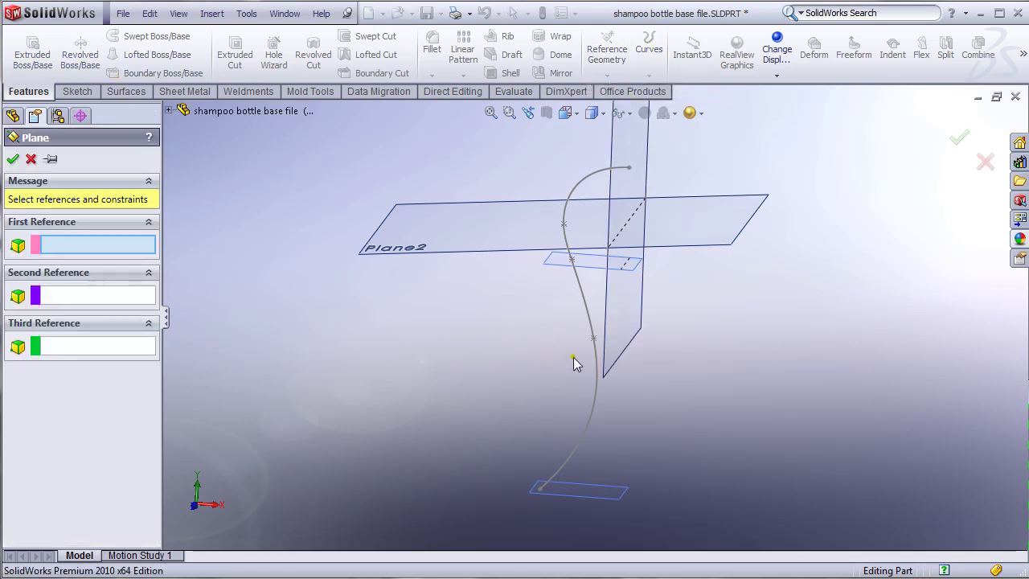
click(593, 338)
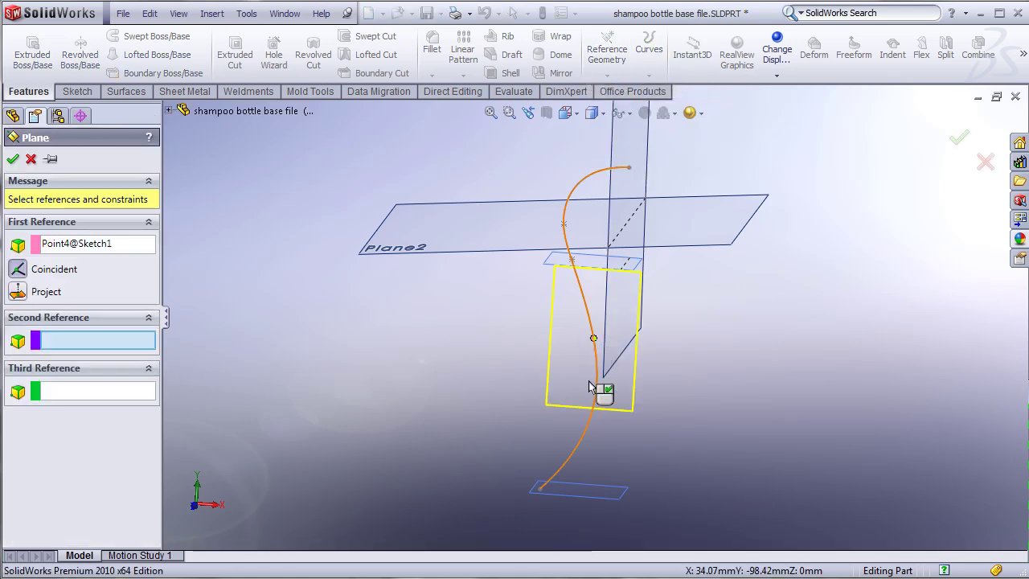
click(580, 442)
click(36, 386)
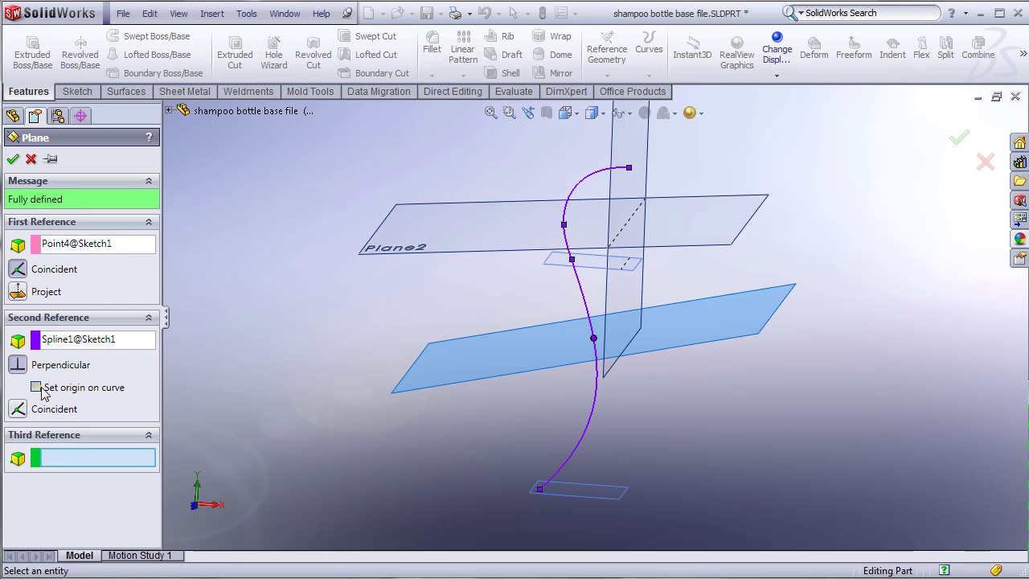
click(11, 160)
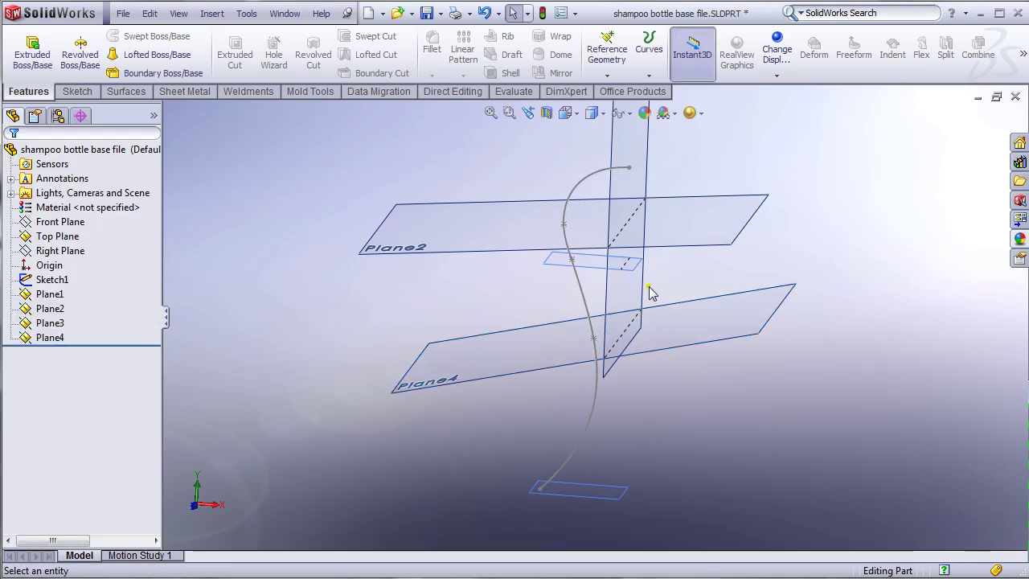
Step: Switch to the browser and open the first ellipse sketch image in the tutorial gallery
middle_drag(514, 407, 483, 399)
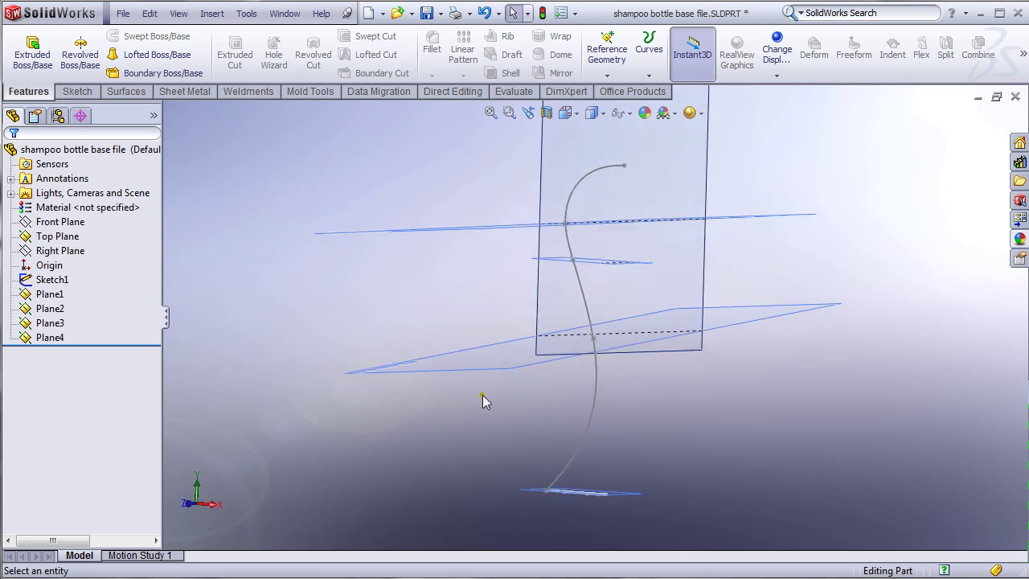
middle_drag(458, 285, 346, 429)
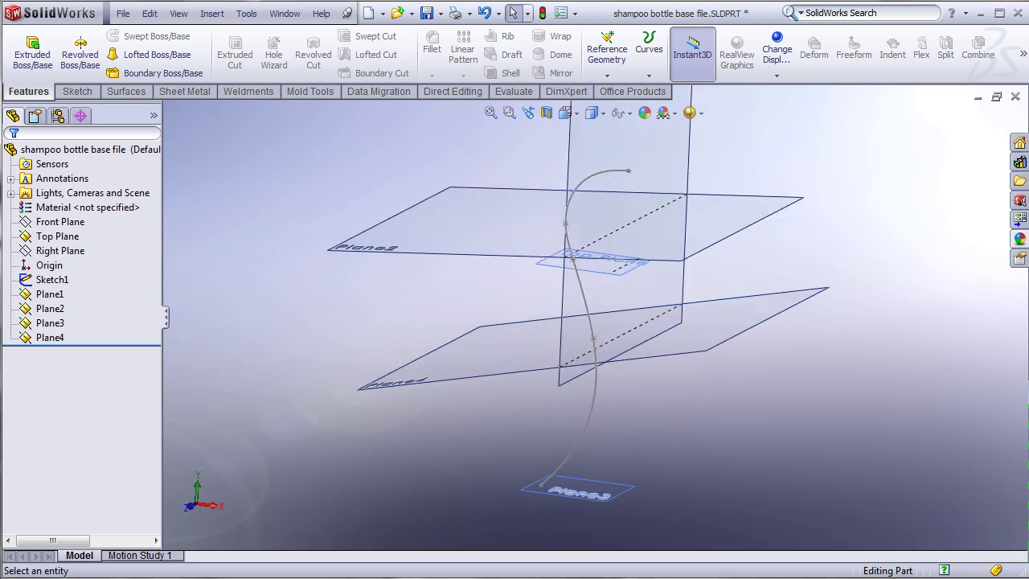
key(alt+Tab)
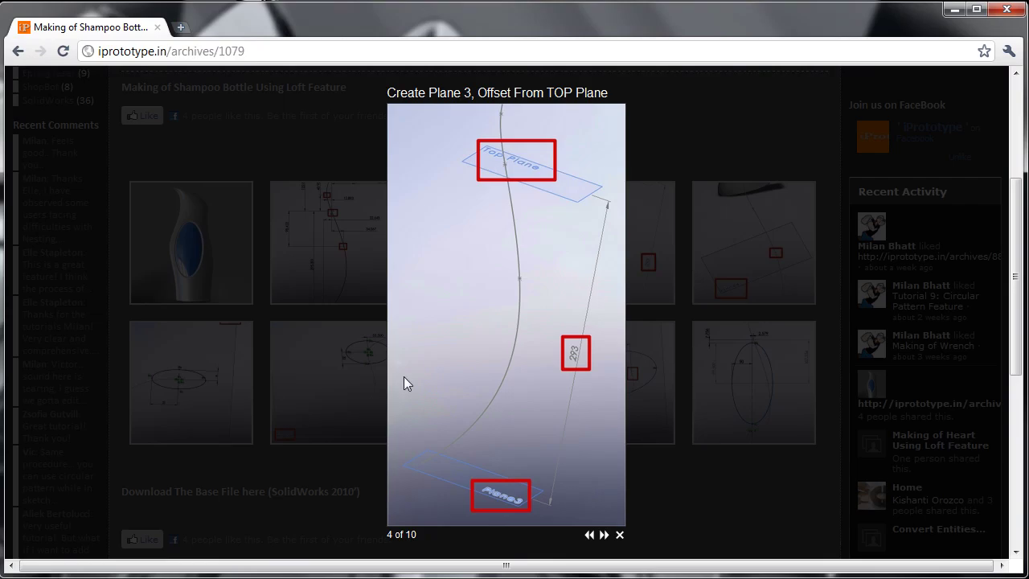
click(180, 382)
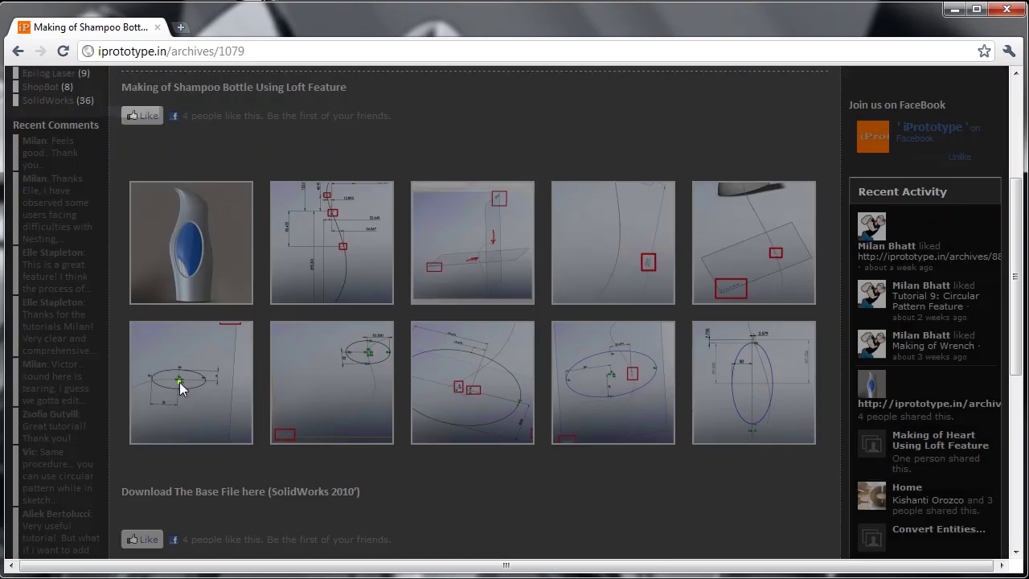
click(180, 384)
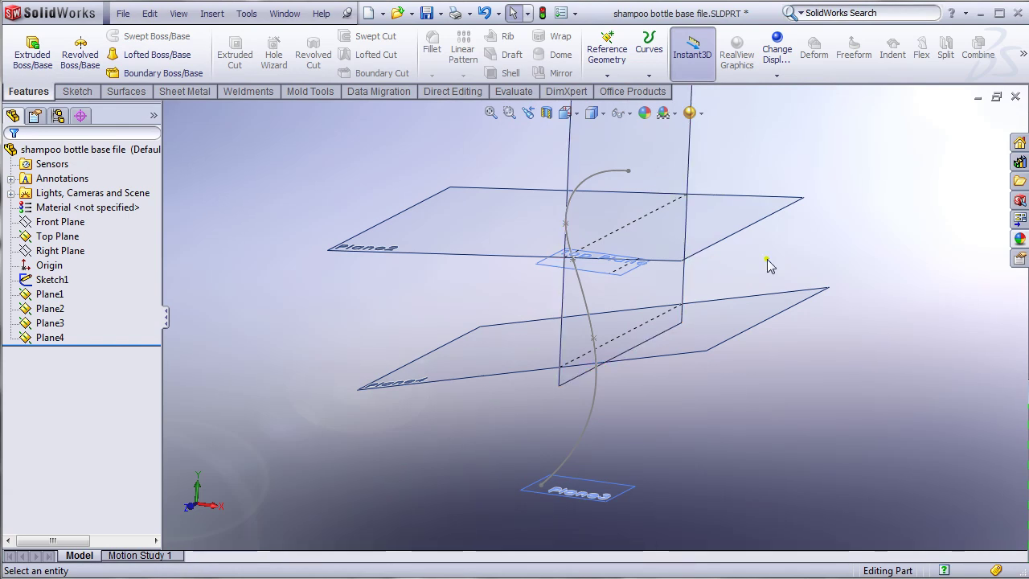
Step: Back in SolidWorks, shrink the displayed border of Plane1 to a smaller rectangle around the spline's upper endpoint
middle_drag(767, 260, 757, 262)
click(587, 202)
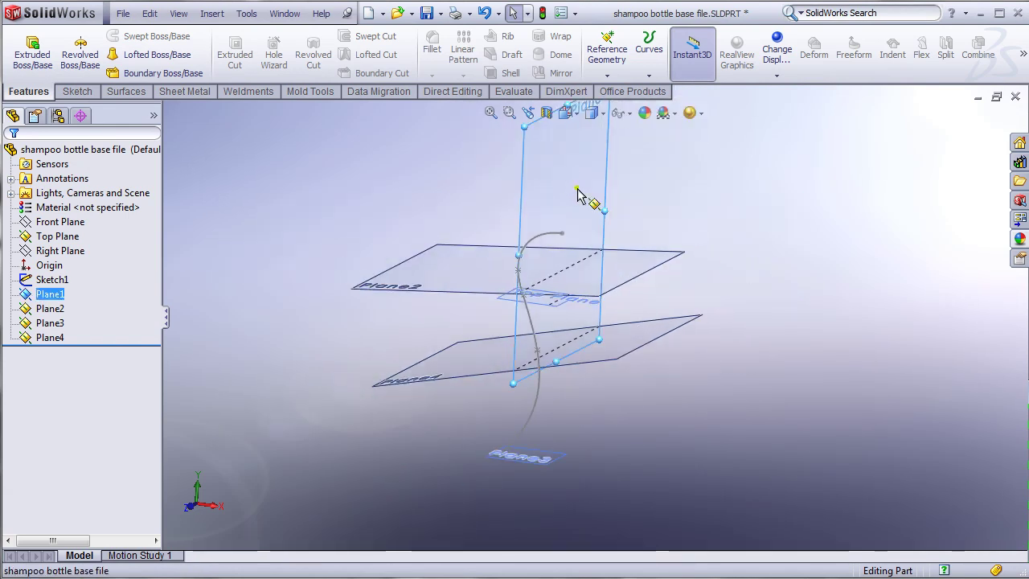
middle_drag(619, 239, 616, 179)
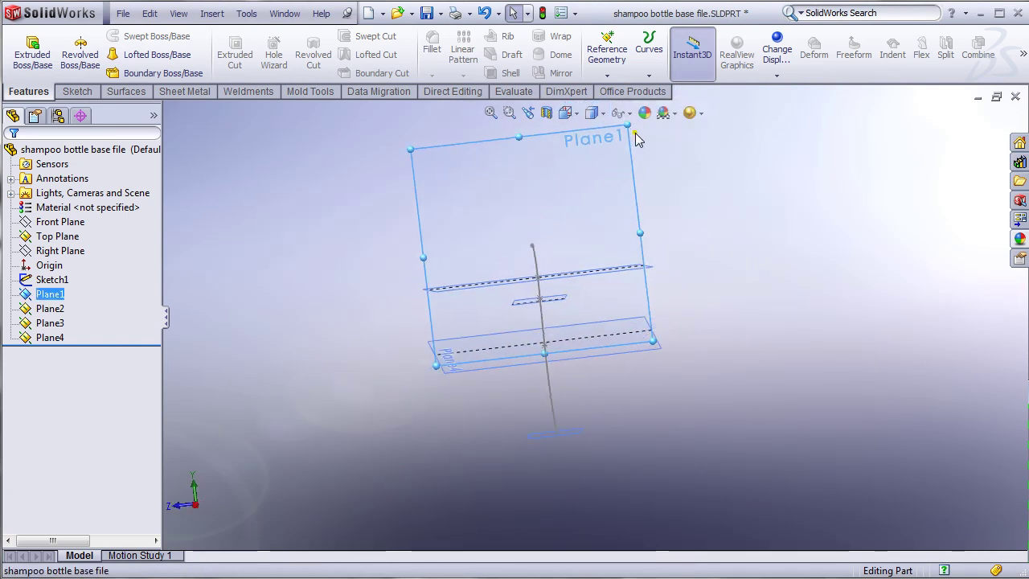
drag(628, 126, 581, 168)
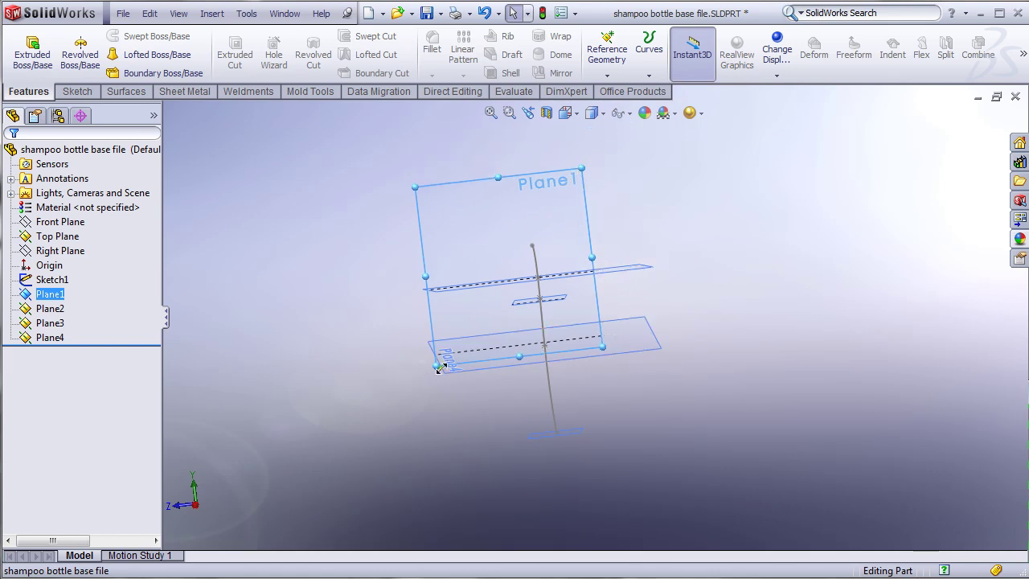
drag(434, 368, 496, 292)
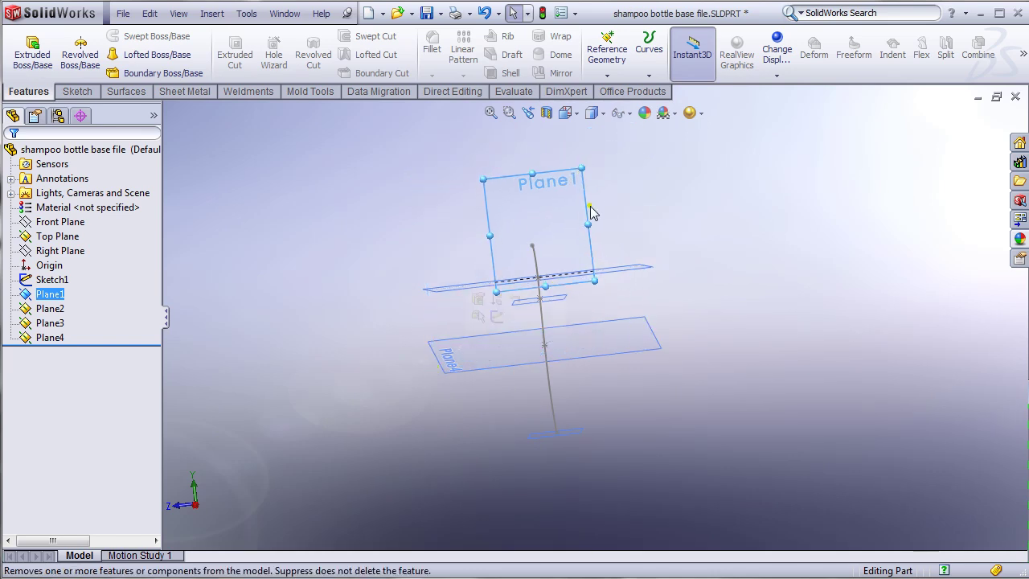
drag(581, 168, 570, 184)
Step: Start a new sketch on Plane1 and view it face-on with the whole model fitted in the window
right_click(547, 214)
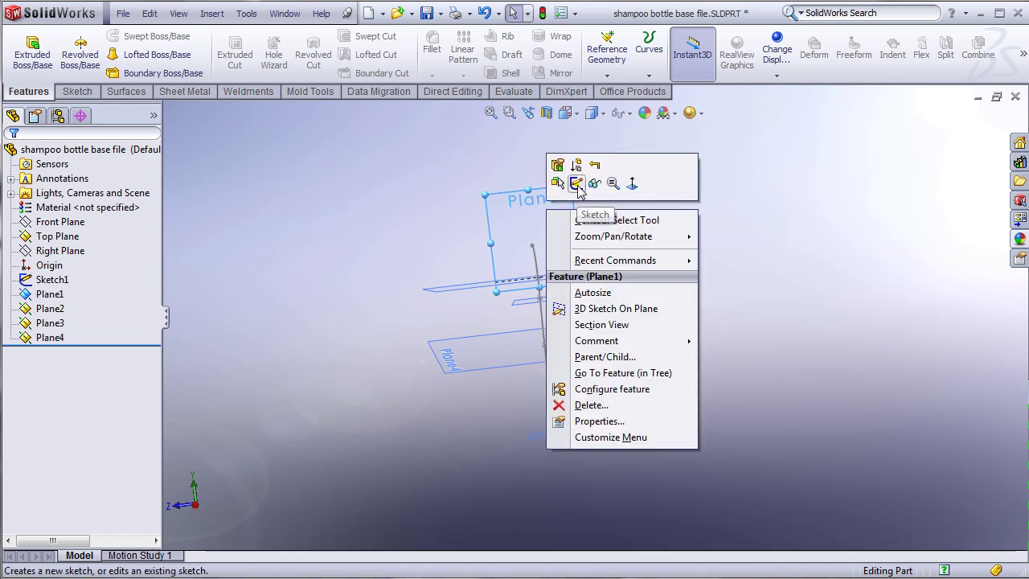
click(576, 183)
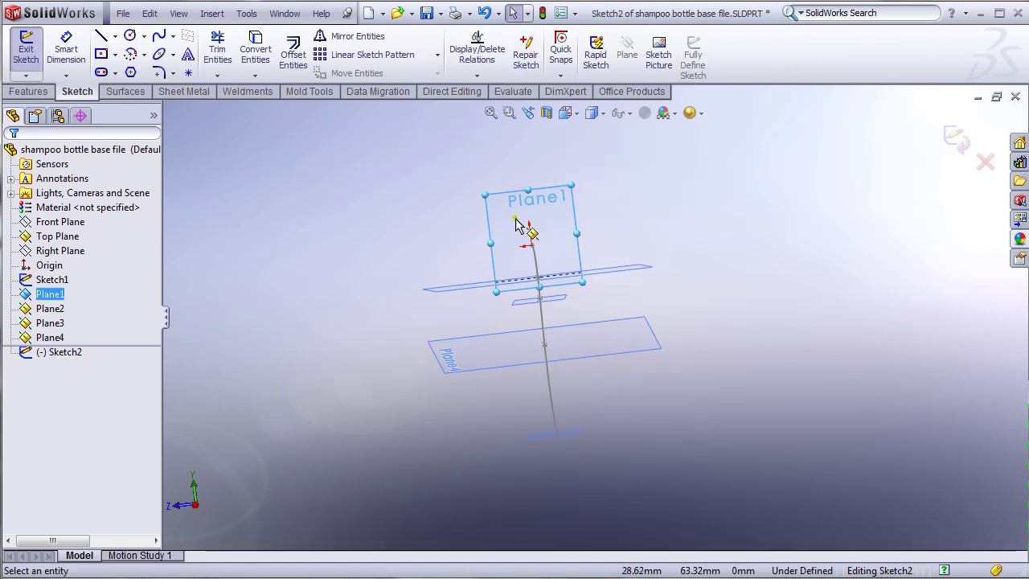
scroll(540, 230, down, 3)
scroll(562, 317, up, 2)
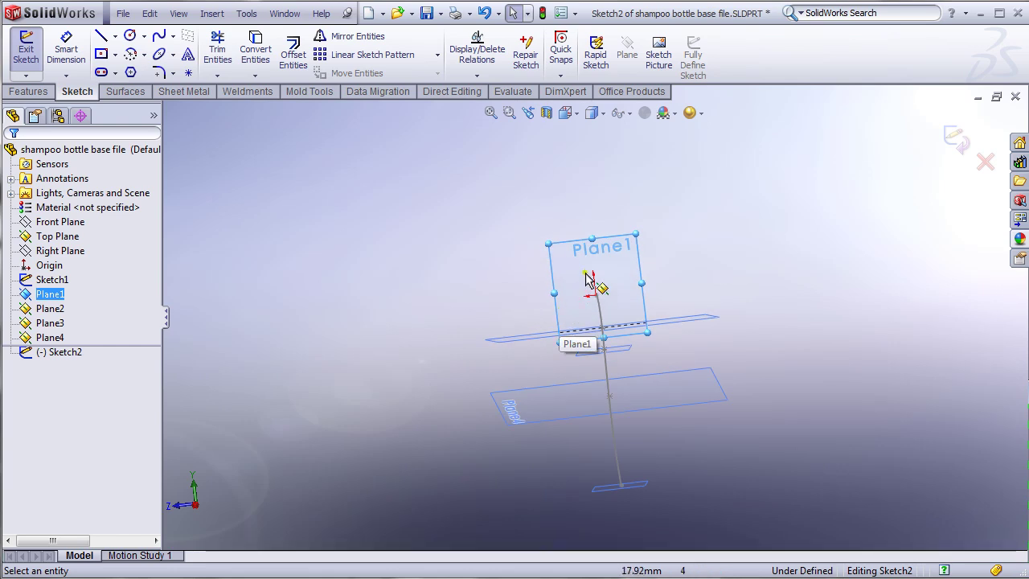
click(575, 114)
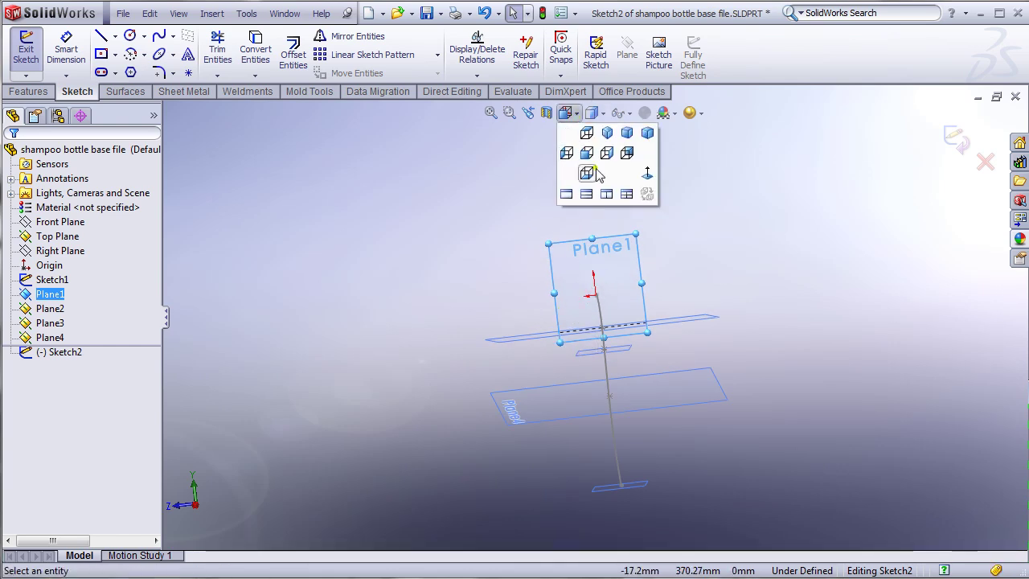
right_click(588, 260)
click(460, 225)
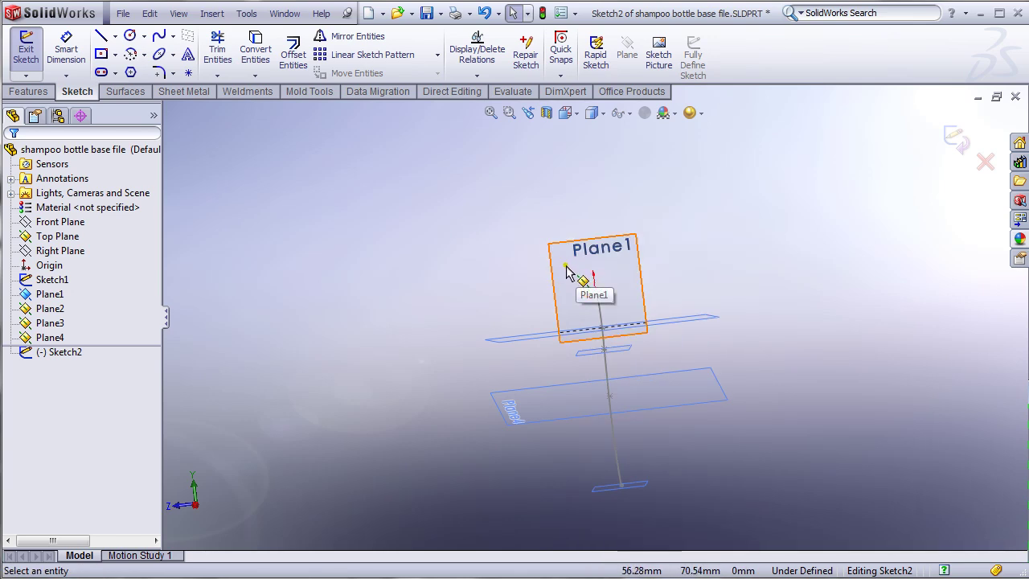
key(ctrl+8)
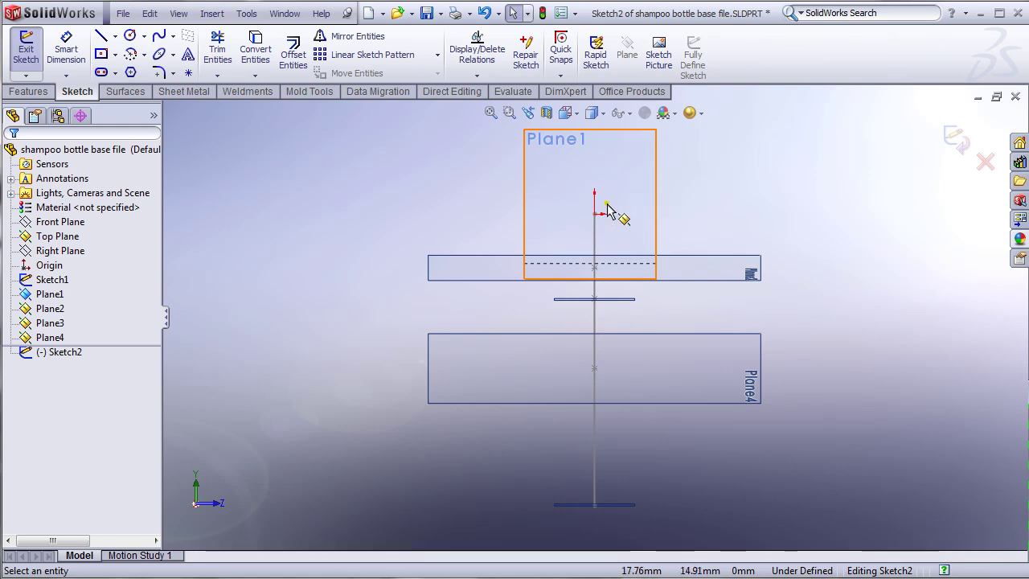
key(f)
Step: Sketch a horizontal ellipse beside the spline's upper endpoint, with radii of about 82.5 mm and 42.6 mm
click(159, 54)
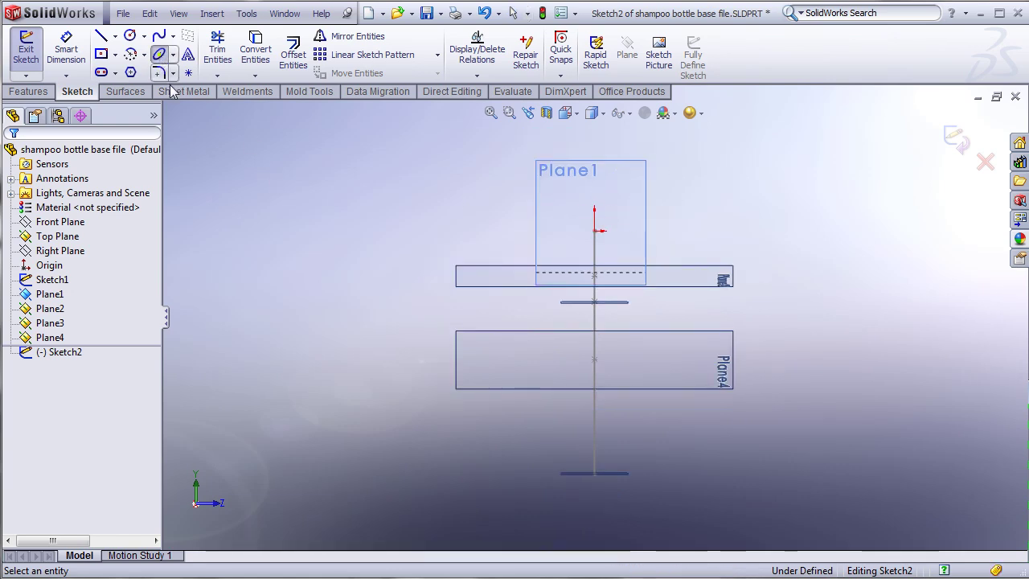
click(514, 209)
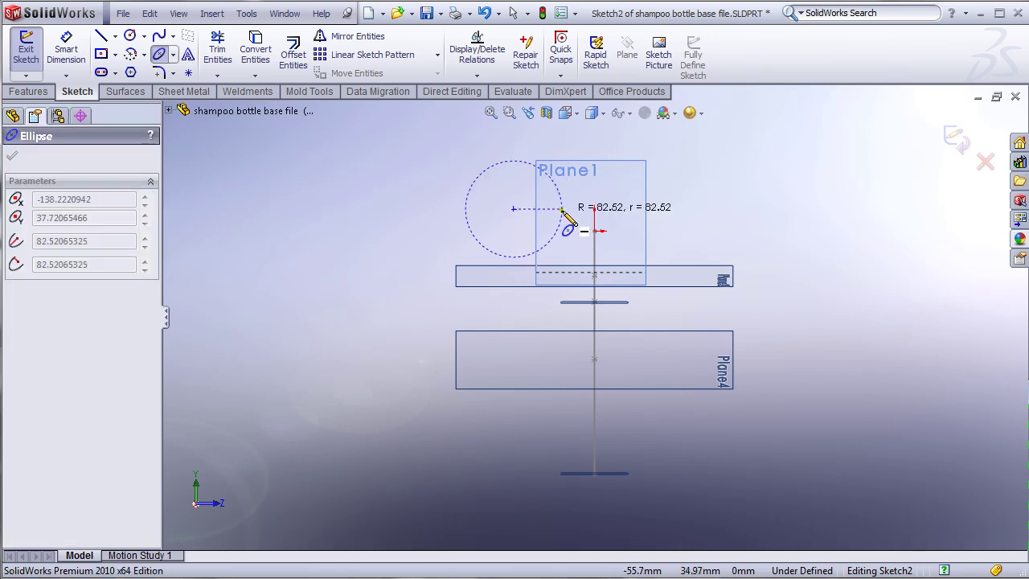
click(562, 209)
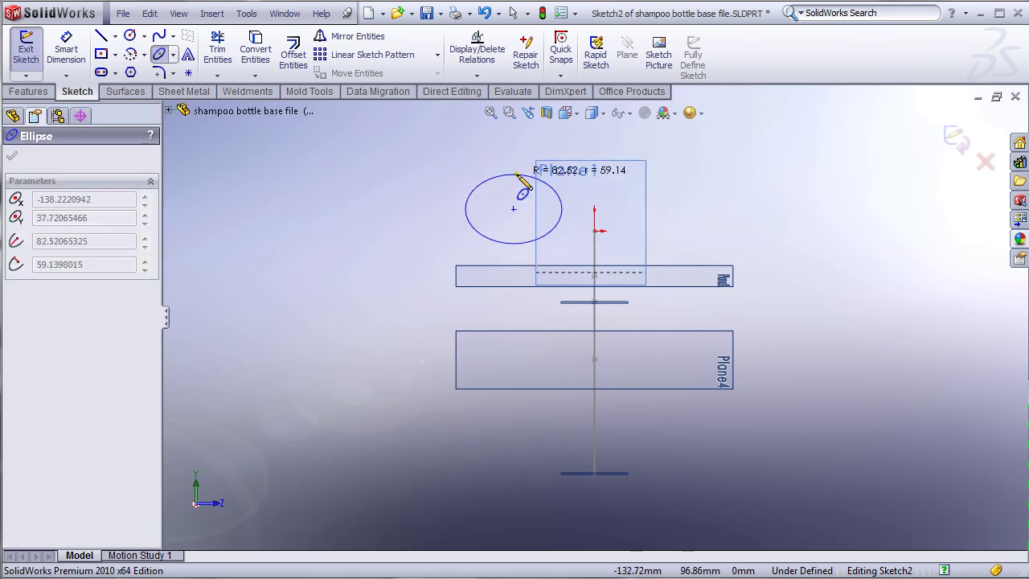
click(511, 184)
right_click(591, 161)
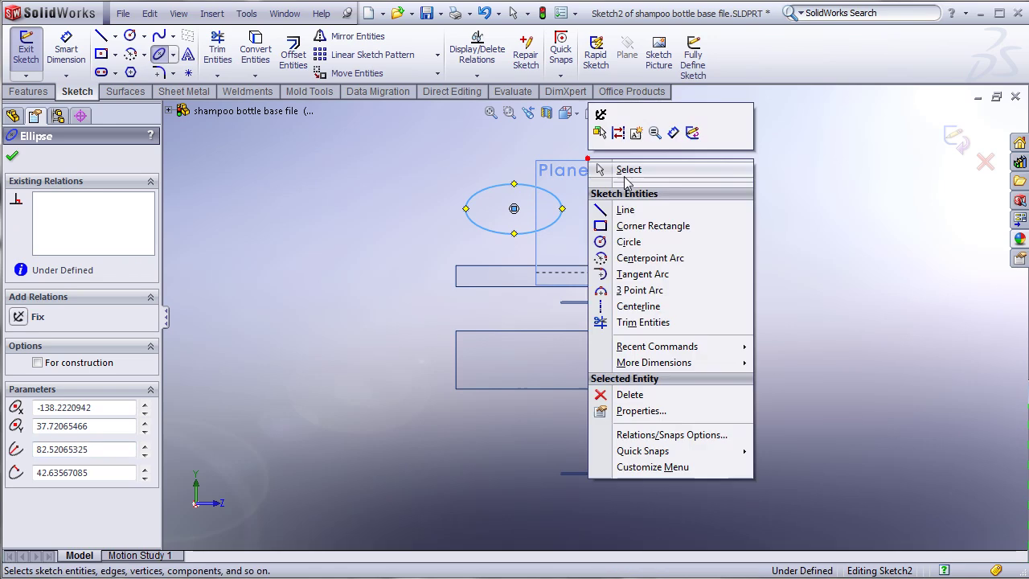
click(620, 169)
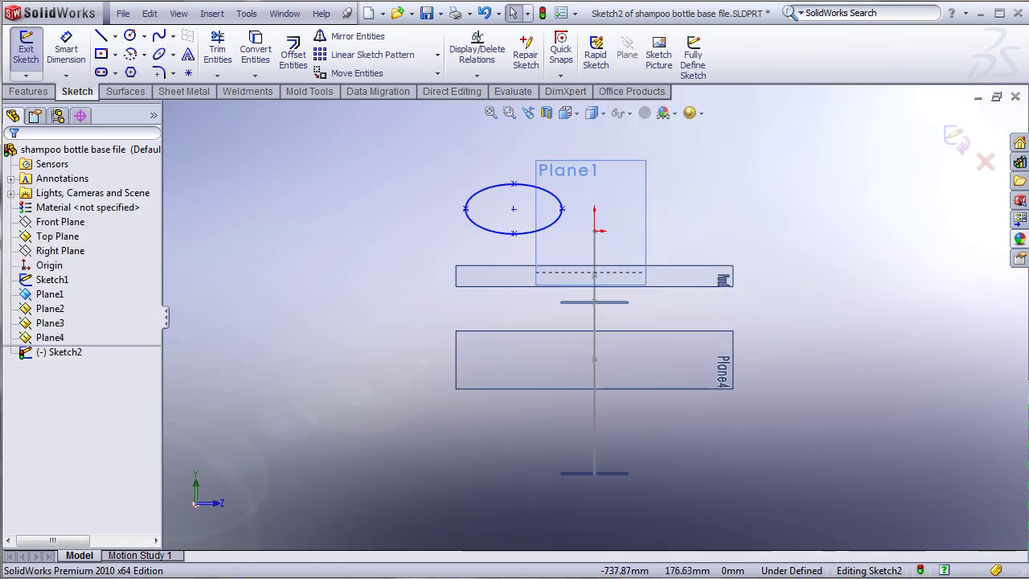
Step: Set the Plane1 ellipse's horizontal radius to 6 mm and its vertical radius to 23 mm
click(500, 203)
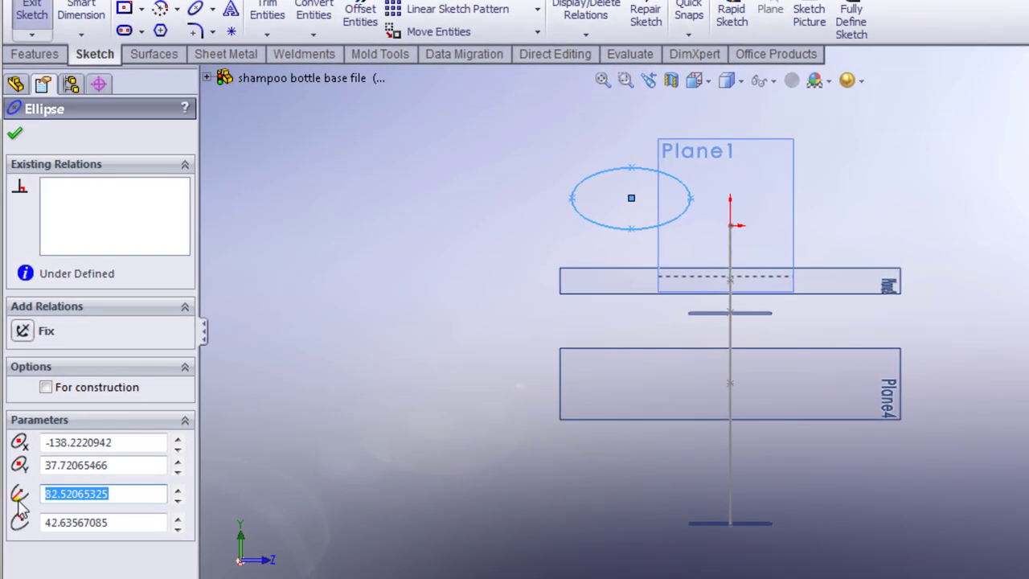
text(23)
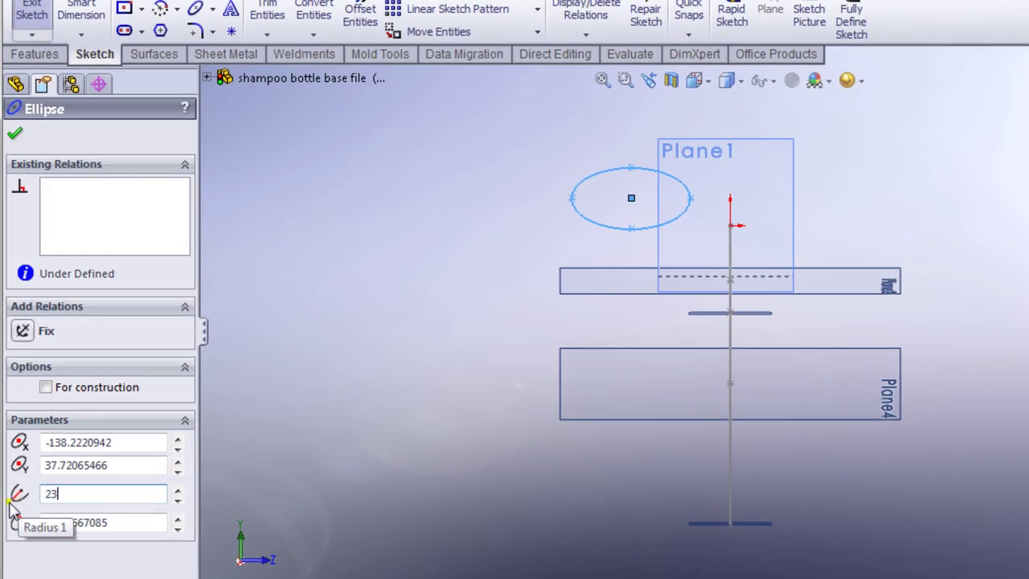
click(135, 523)
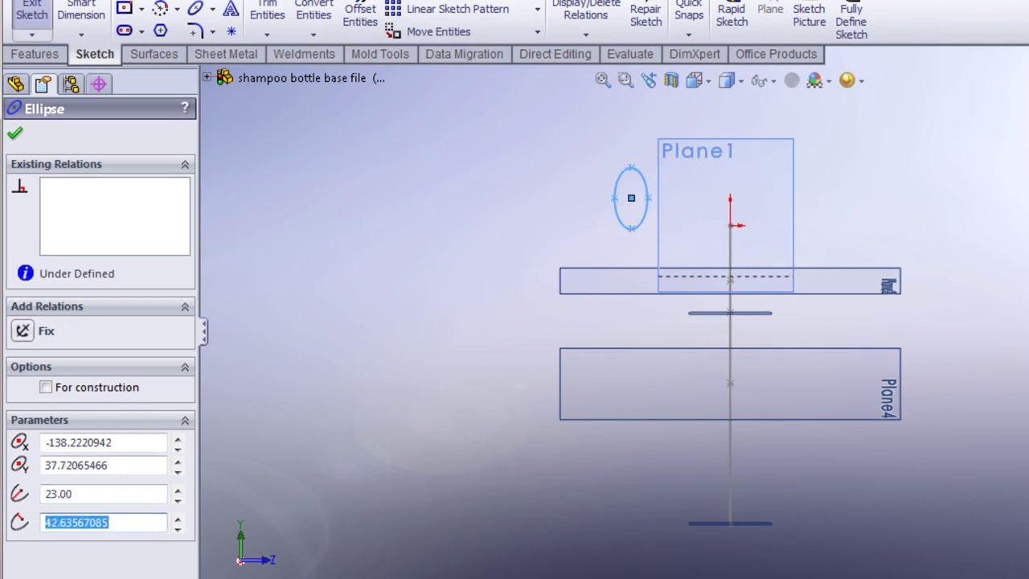
click(93, 497)
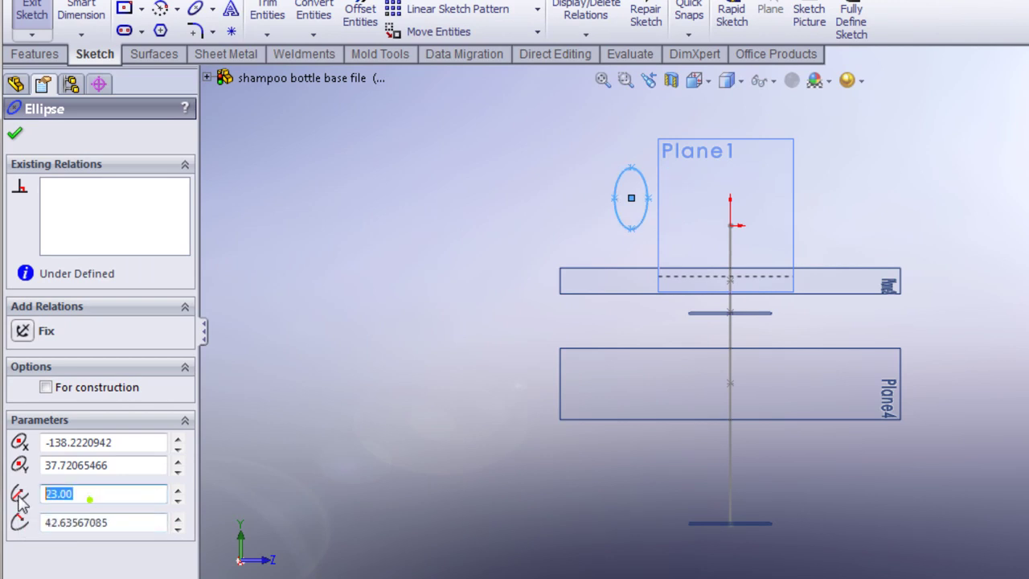
text(6)
key(Tab)
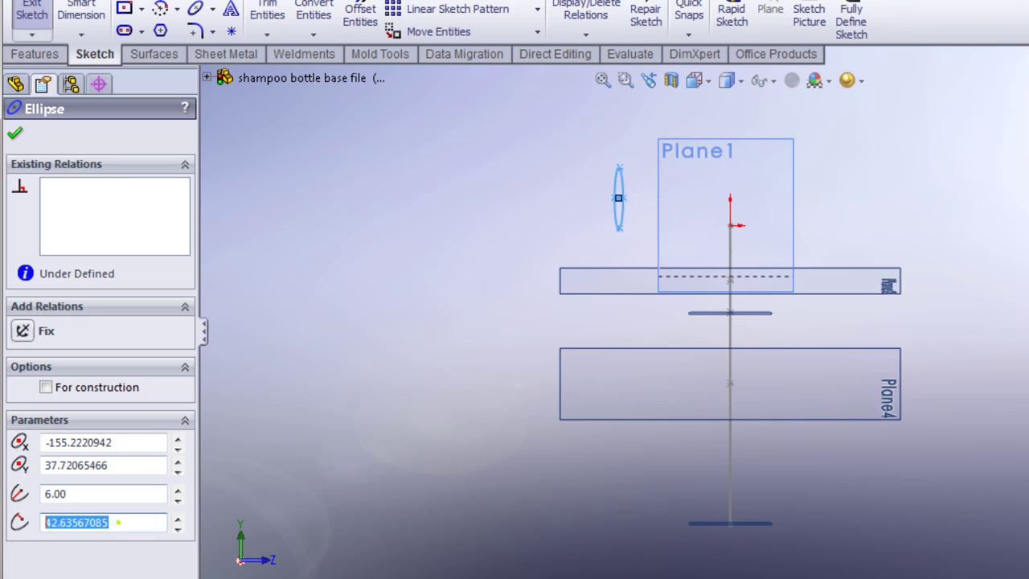
text(2)
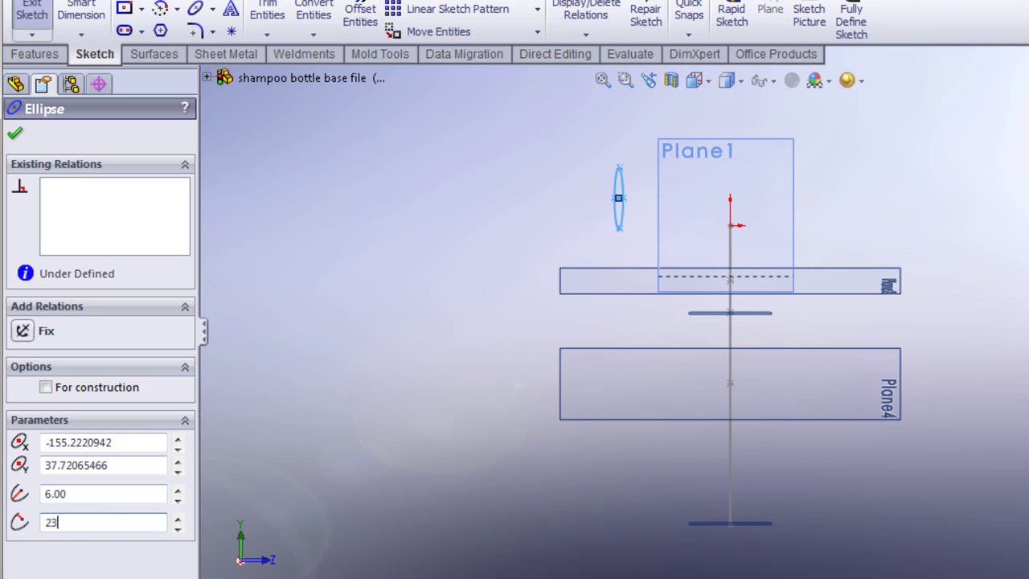
text(3)
click(14, 133)
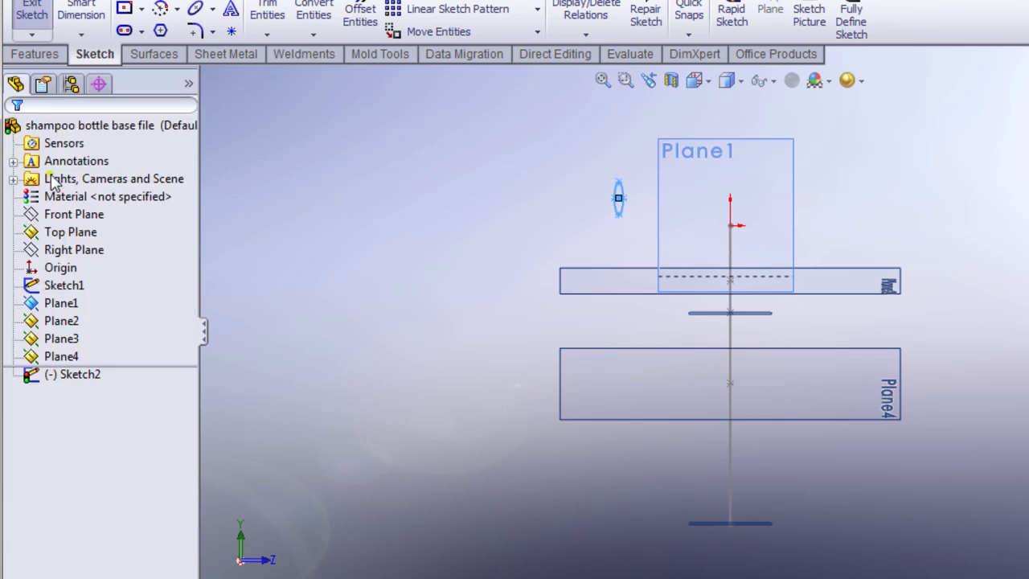
Step: Swap the Plane1 ellipse's proportions by setting its vertical radius to 6 mm and its horizontal radius to 23 mm
scroll(623, 229, down, 5)
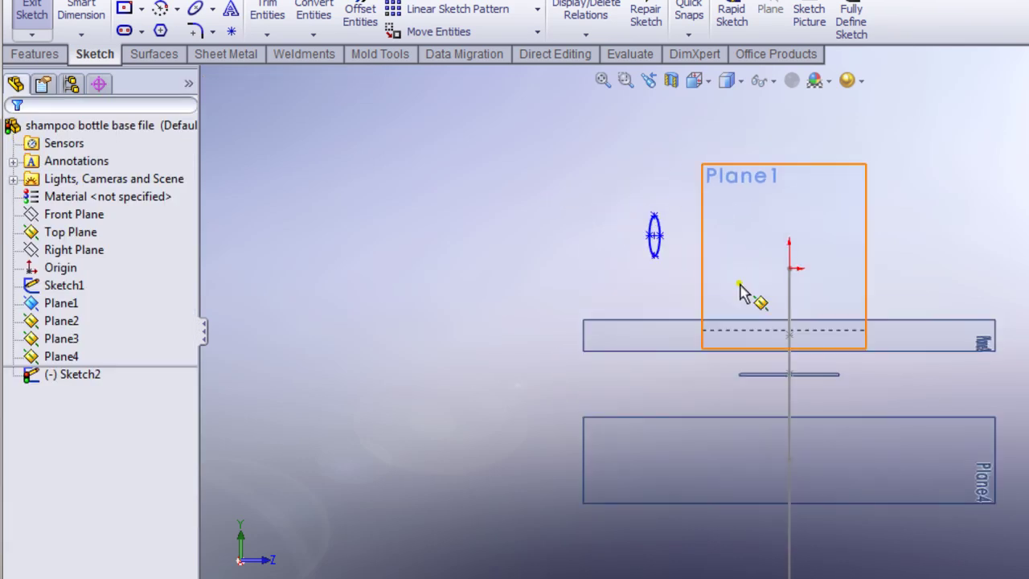
click(592, 165)
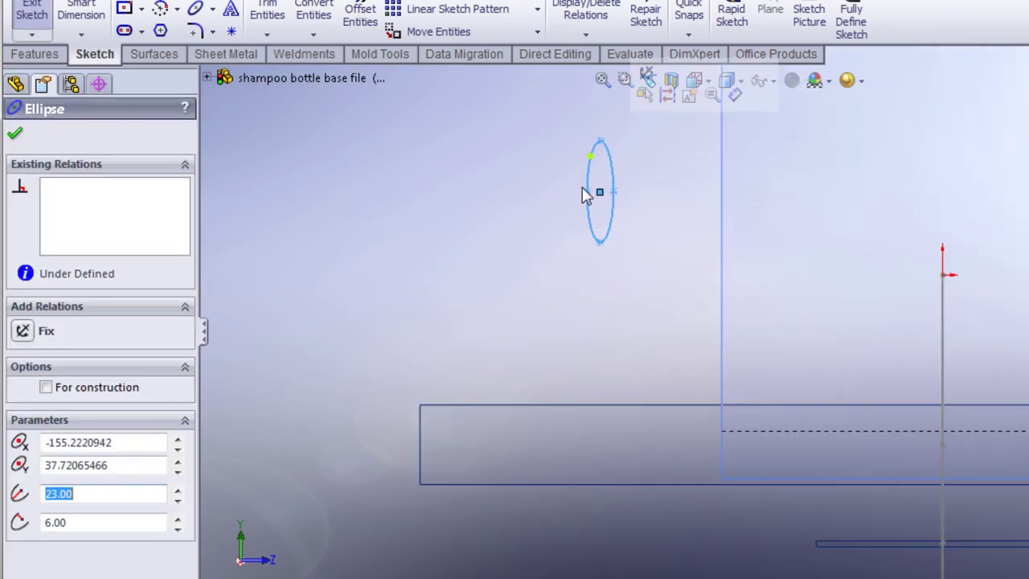
text(6)
click(94, 523)
text(23)
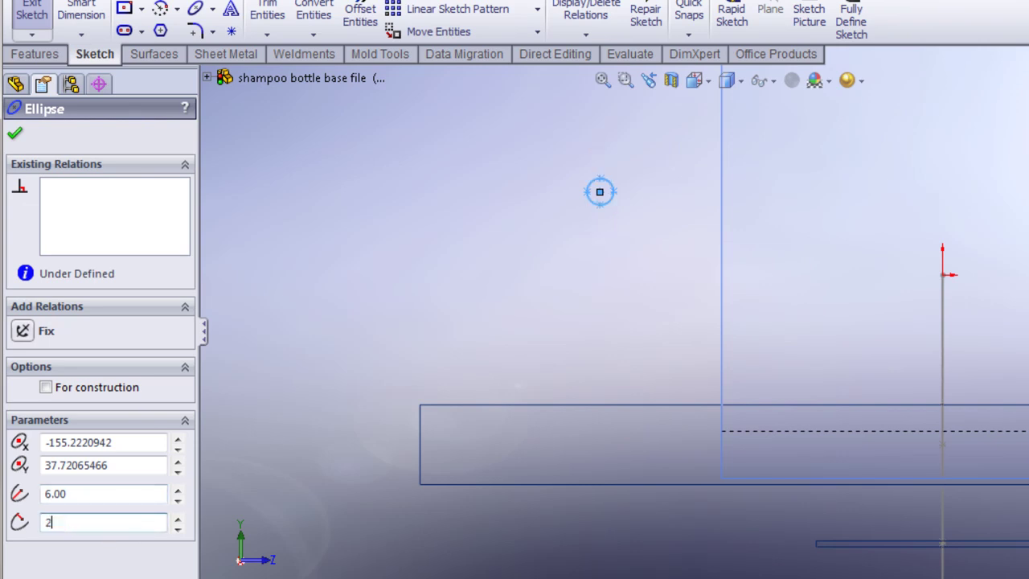
key(Return)
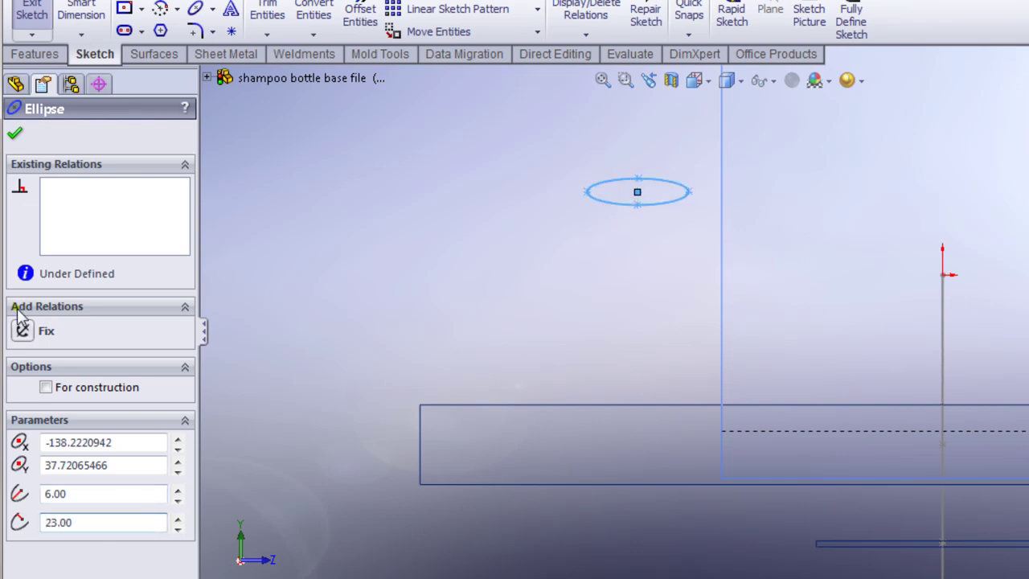
click(14, 134)
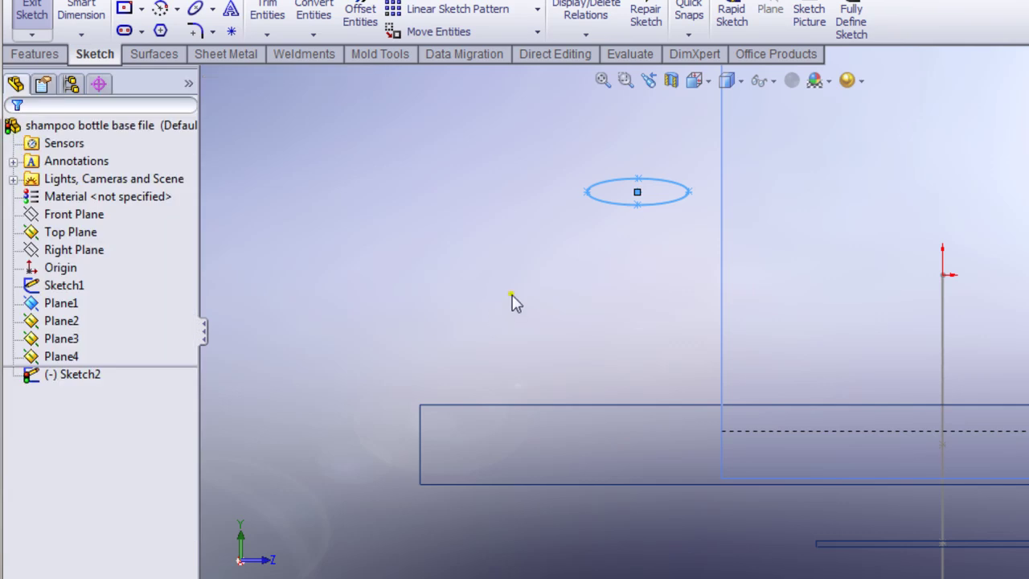
Step: Add a Pierce relation between the ellipse's centre point and the base spline, and exit the sketch
click(637, 196)
middle_drag(583, 305, 691, 358)
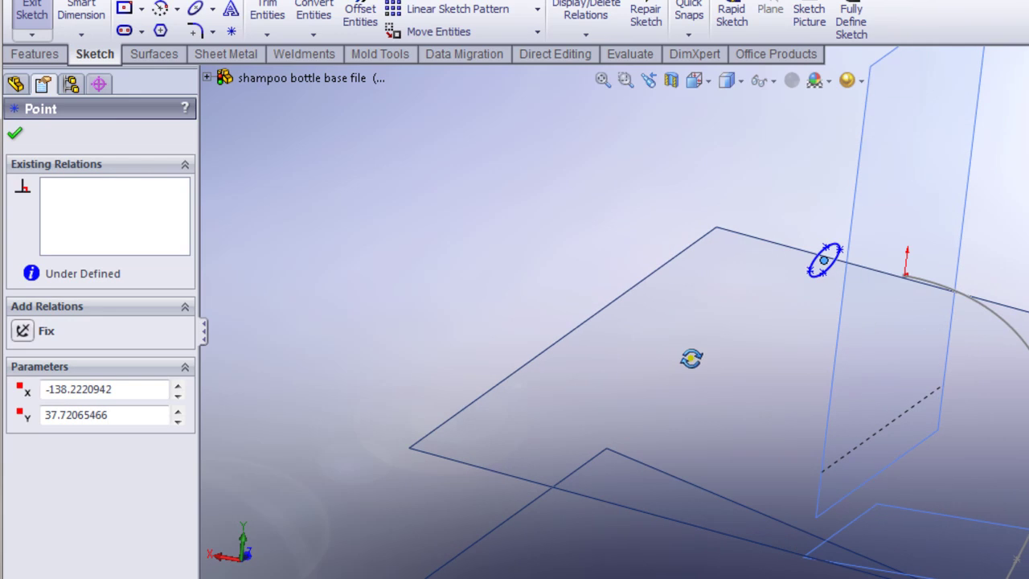
ctrl+click(976, 304)
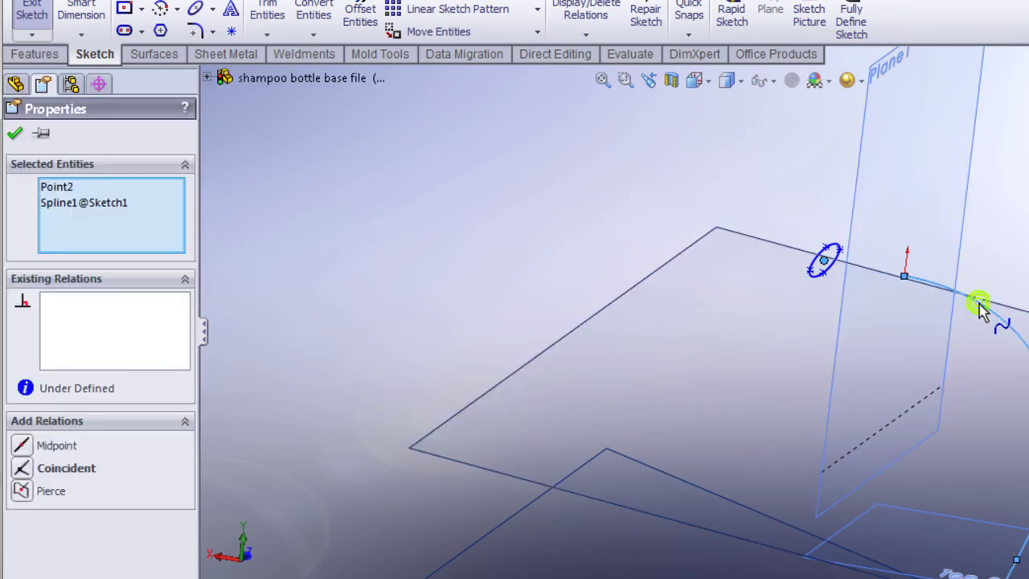
click(22, 492)
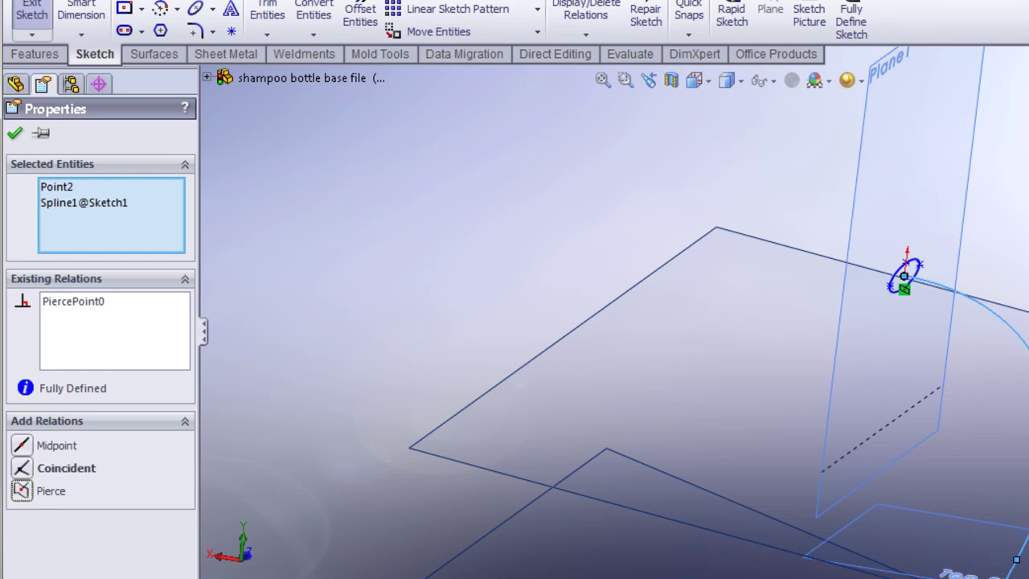
click(15, 135)
middle_drag(394, 340, 710, 267)
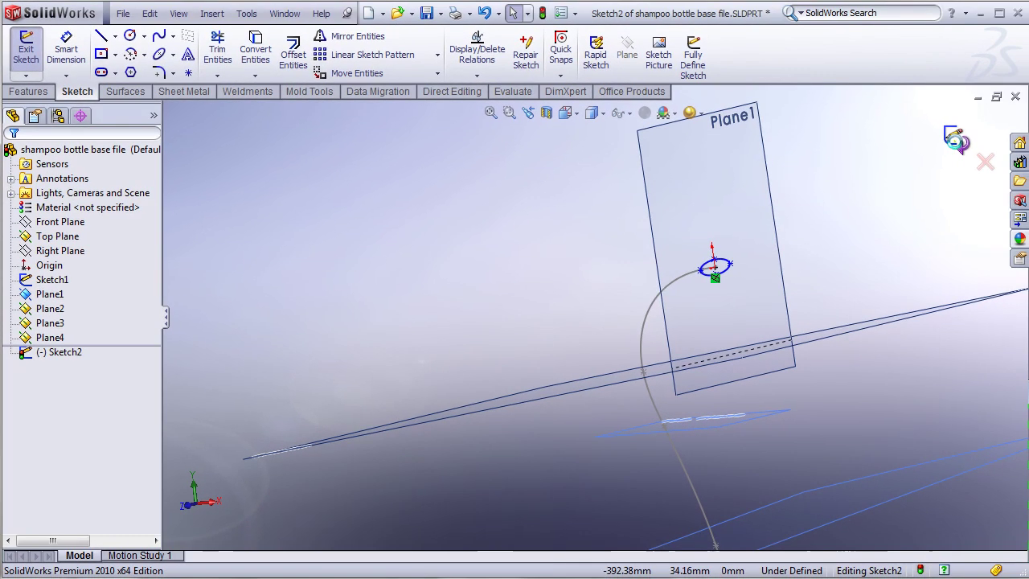
click(954, 143)
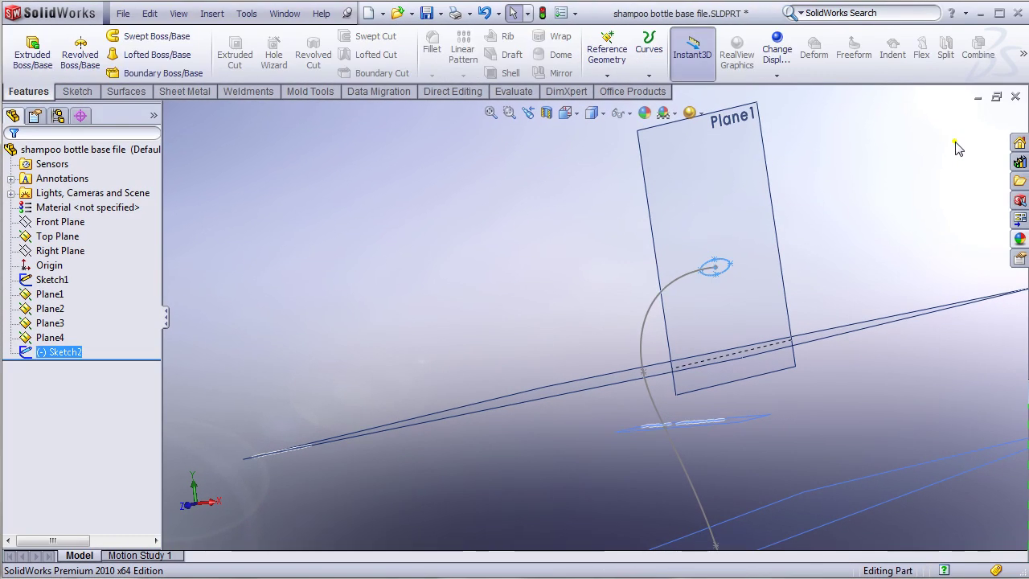
Step: Start a new sketch on Plane2 and view it face-on
click(449, 299)
middle_drag(516, 252, 529, 284)
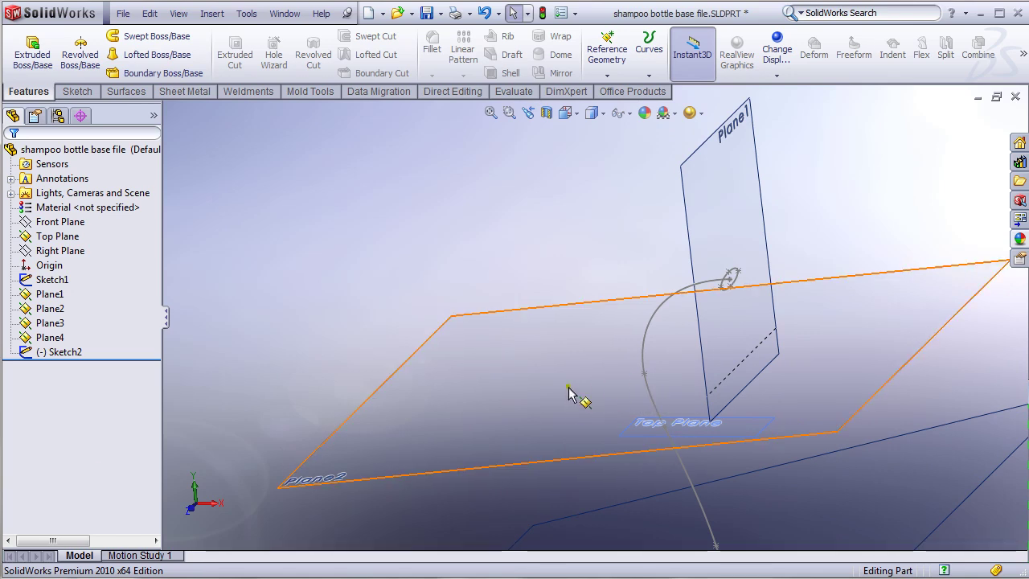
click(519, 386)
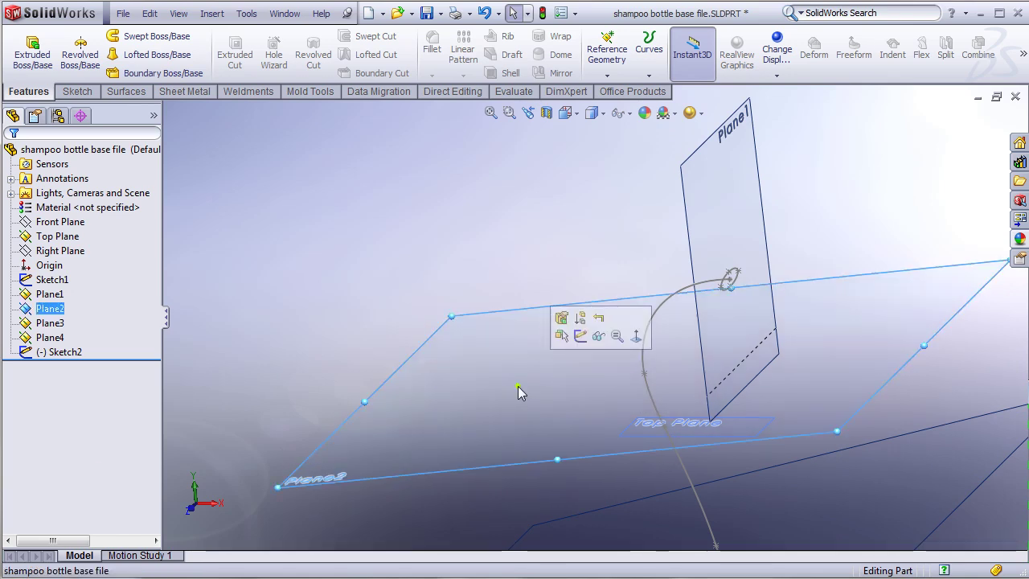
click(579, 336)
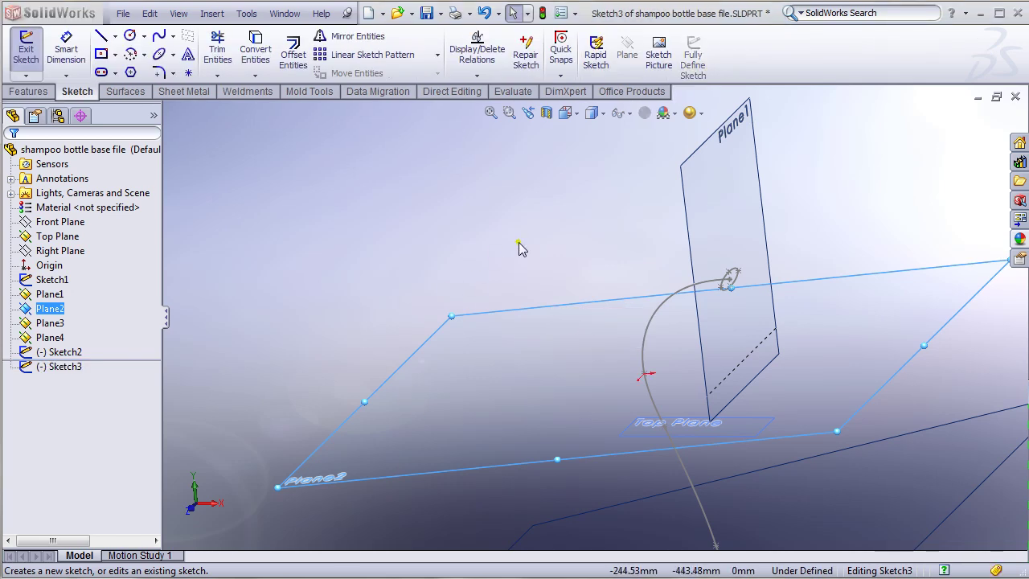
key(ctrl+8)
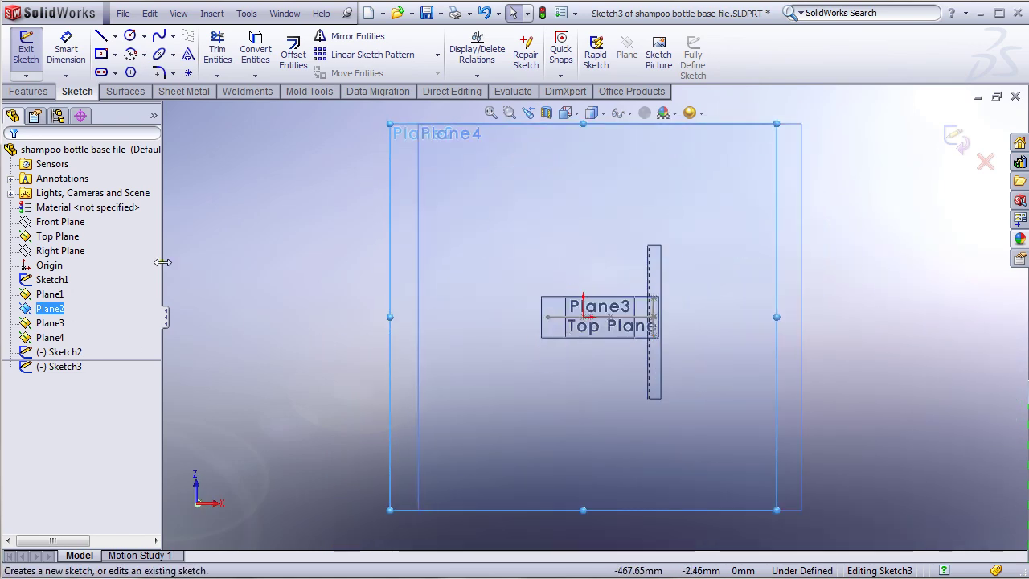
Step: Sketch a horizontal ellipse on Plane2 away from the spline, with radii of about 129.2 mm and 70.9 mm
click(158, 54)
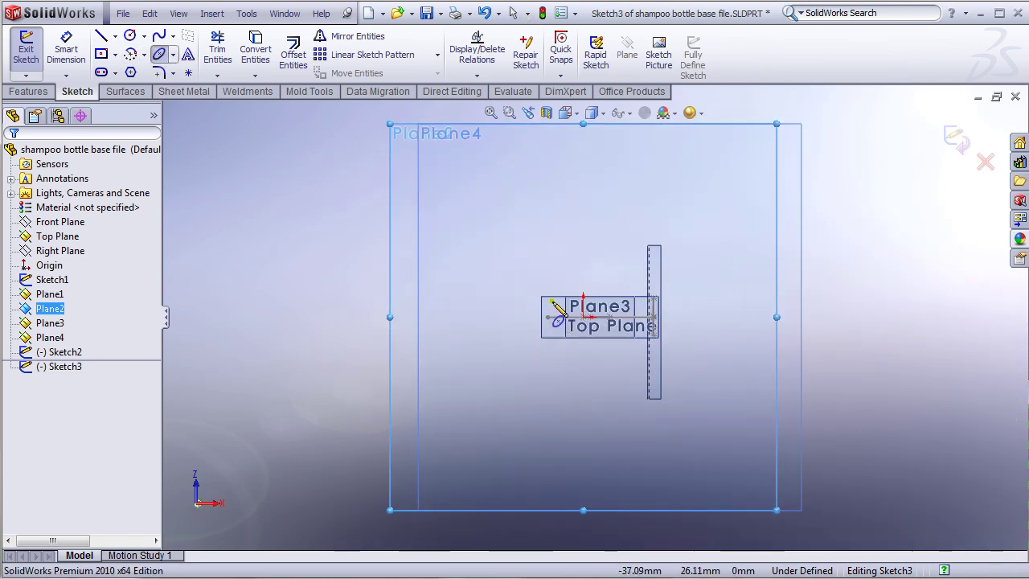
click(485, 215)
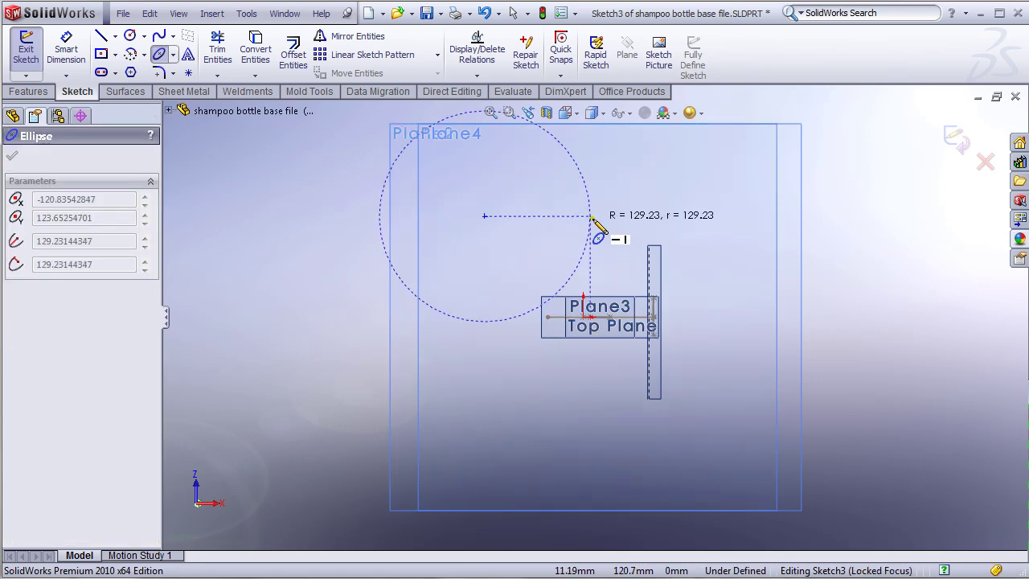
click(590, 216)
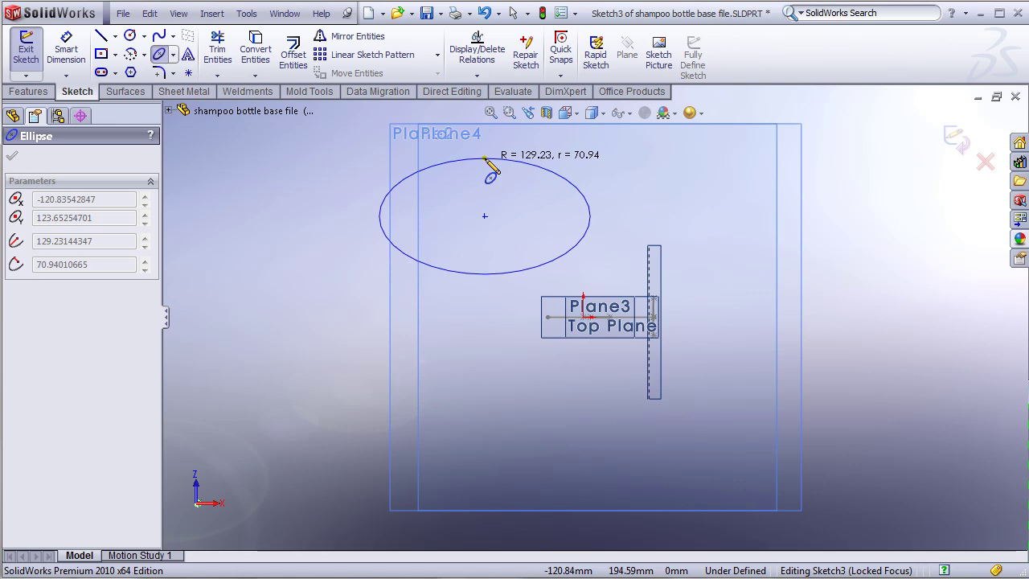
click(483, 159)
right_click(619, 177)
click(660, 189)
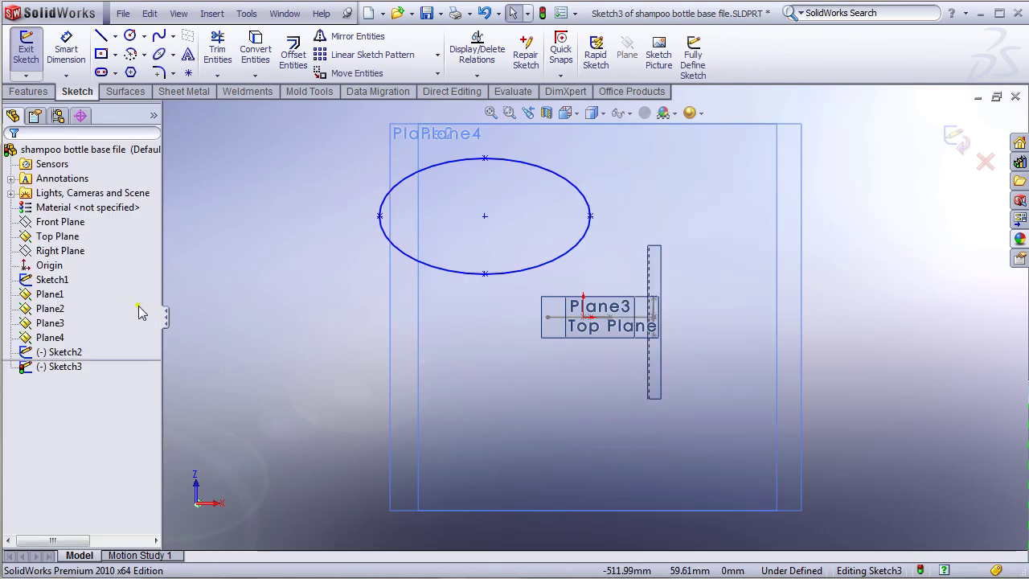
Step: Set the Plane2 ellipse's horizontal radius to 53.5 mm and its vertical radius to 32 mm
click(409, 183)
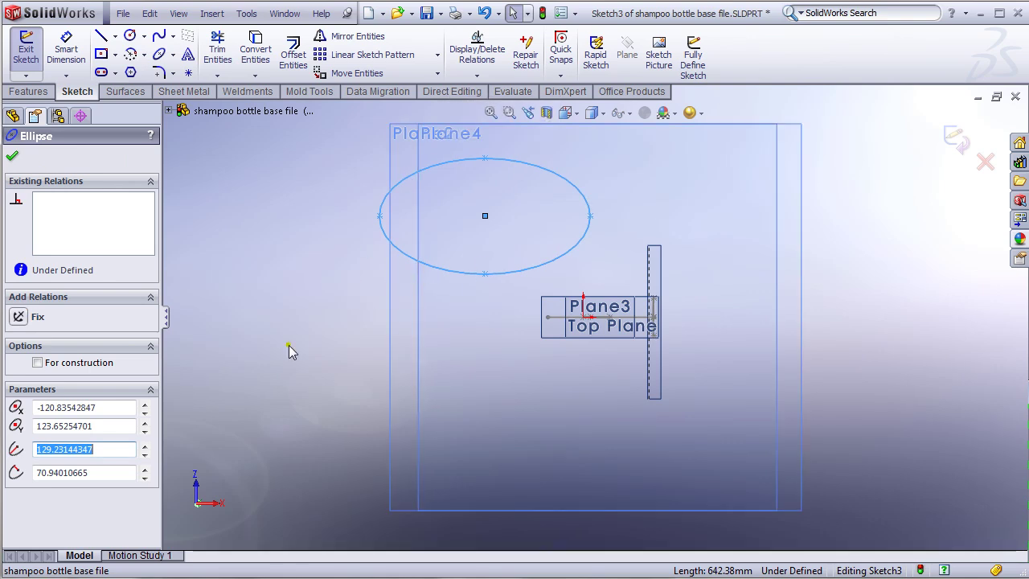
text(53.5)
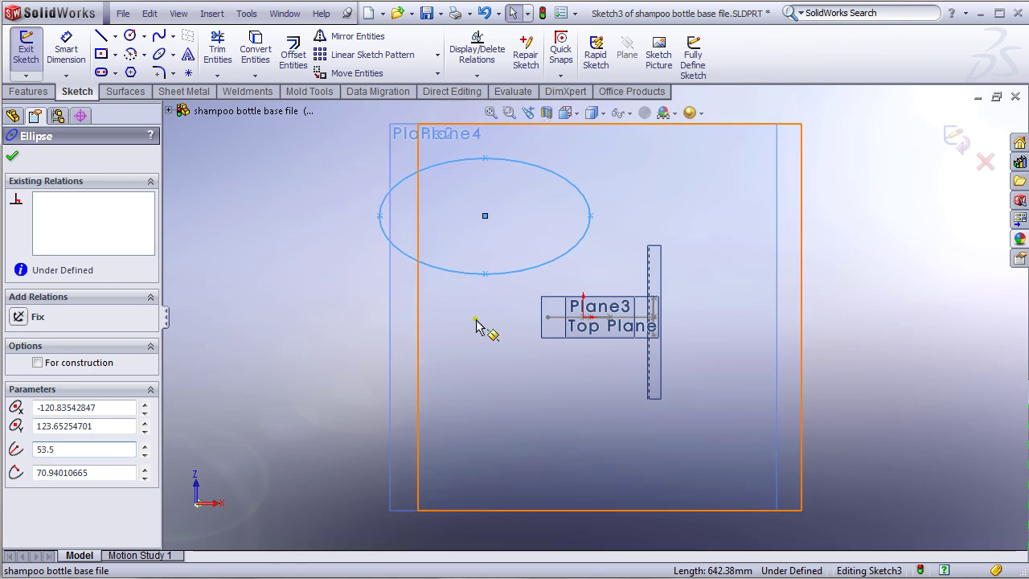
key(Tab)
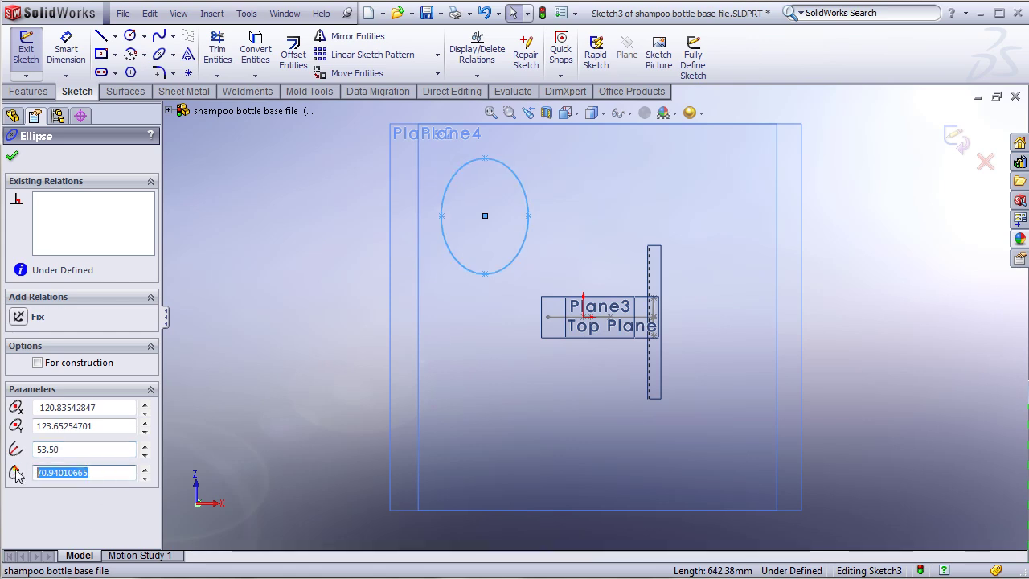
text(32)
key(Tab)
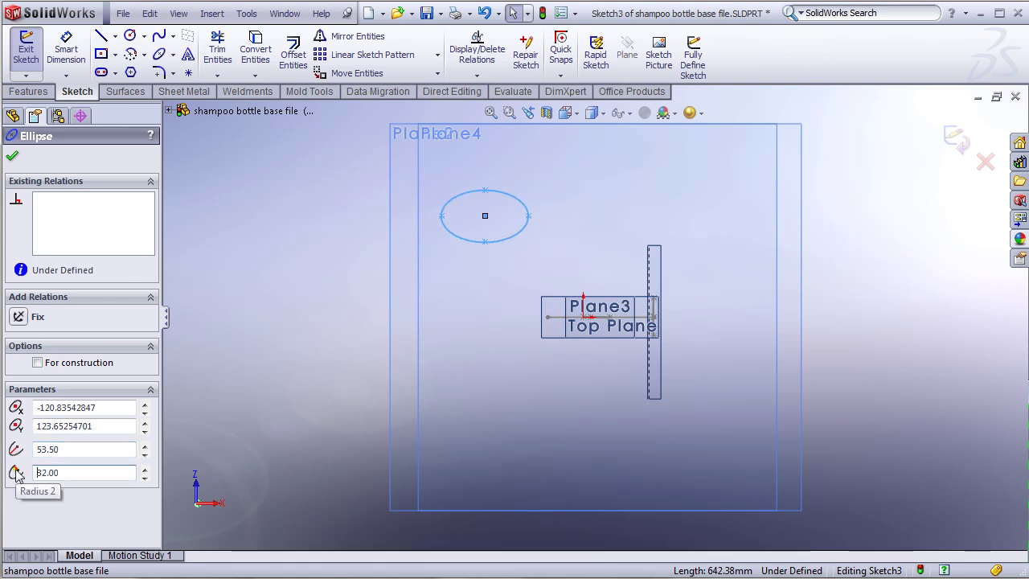
click(13, 156)
Step: Pierce the centre point of the Plane2 ellipse onto the base spline and exit the sketch
middle_drag(544, 271, 492, 285)
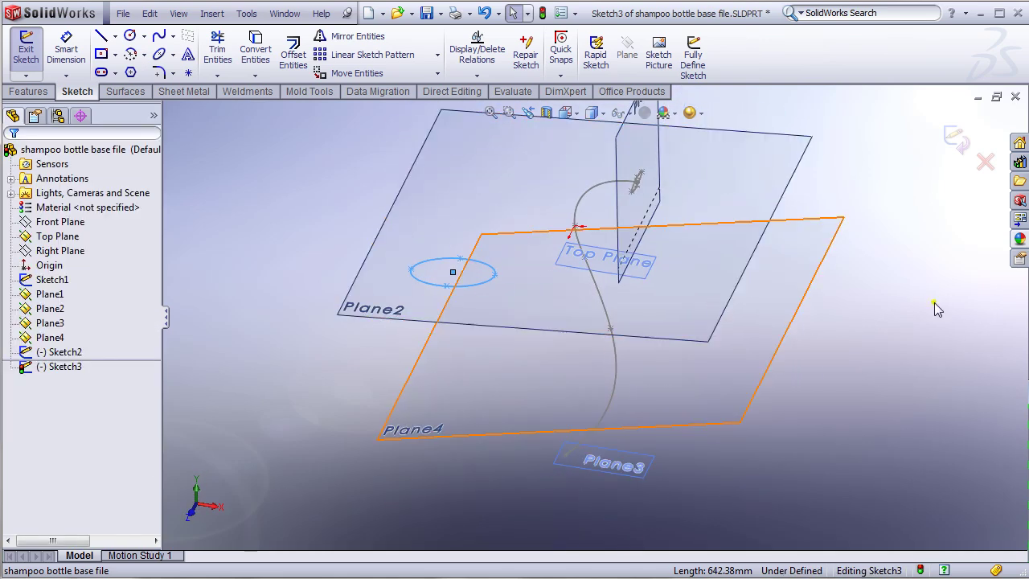
click(453, 273)
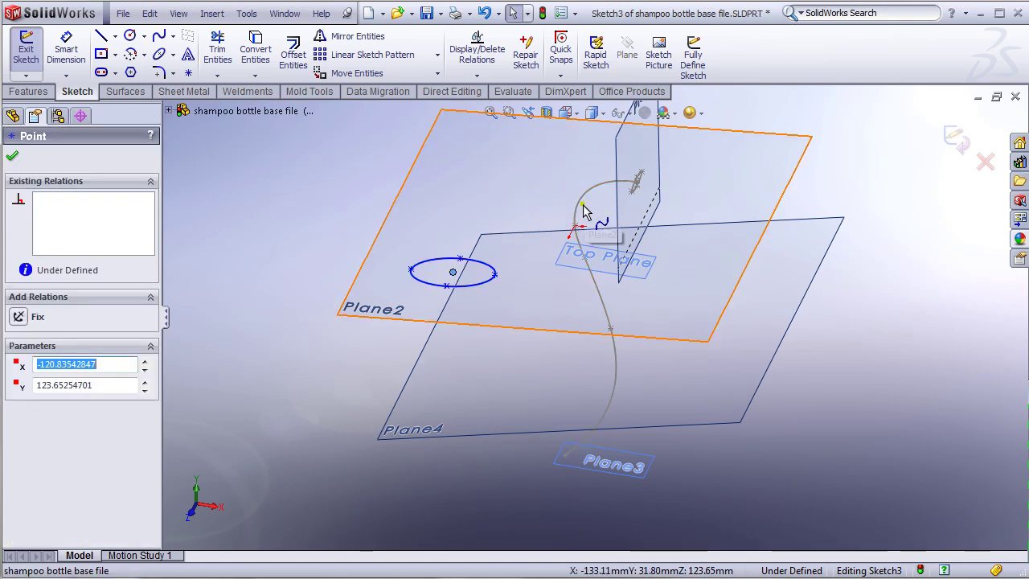
ctrl+click(583, 209)
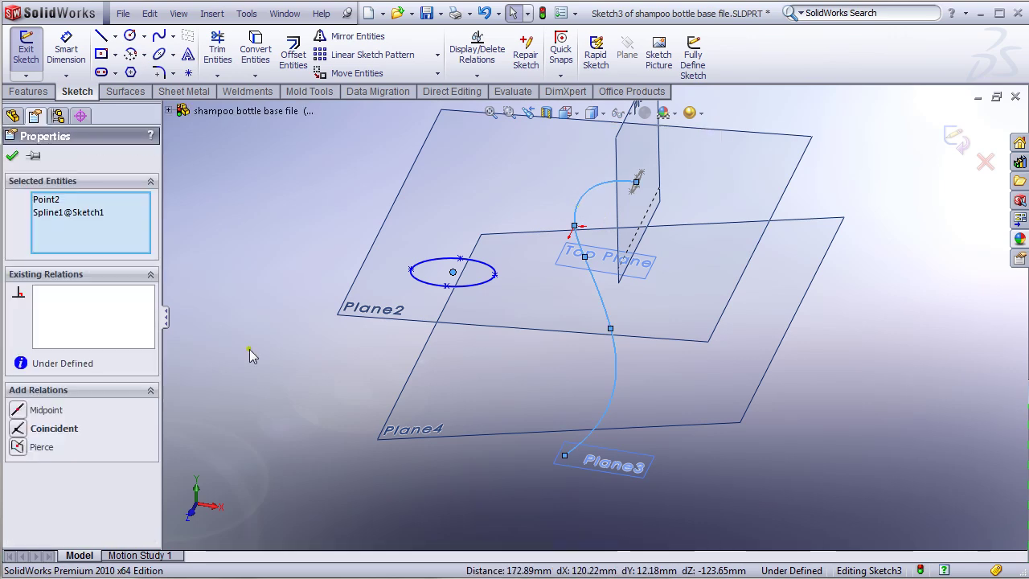
click(18, 447)
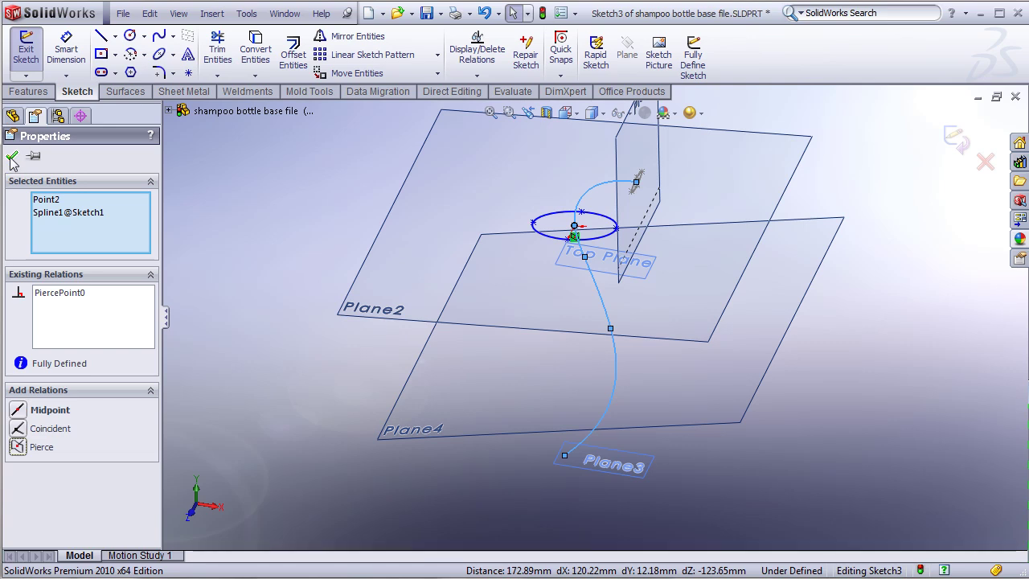
click(12, 157)
middle_drag(305, 387, 287, 321)
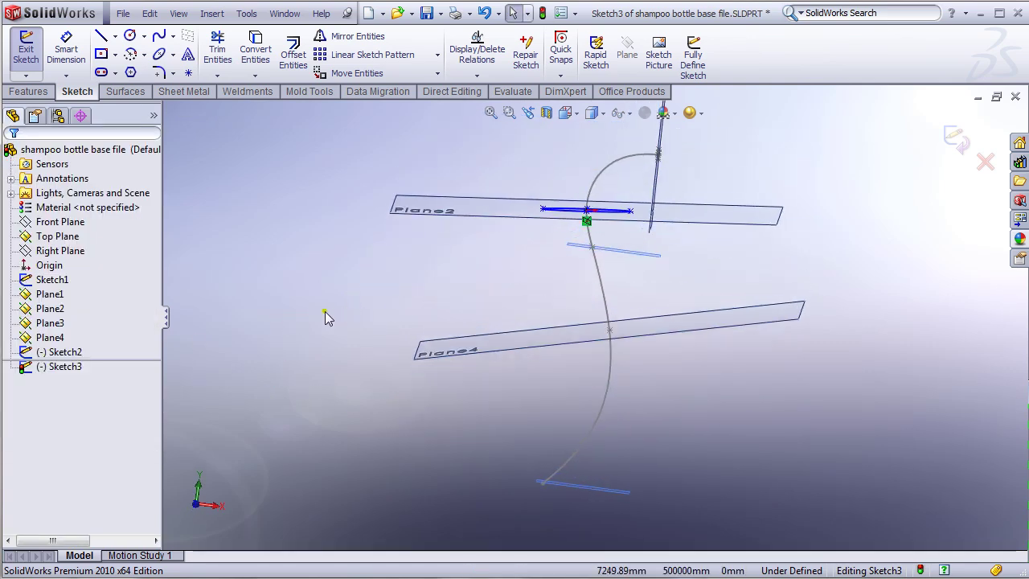
click(955, 139)
click(850, 396)
middle_drag(718, 407, 629, 483)
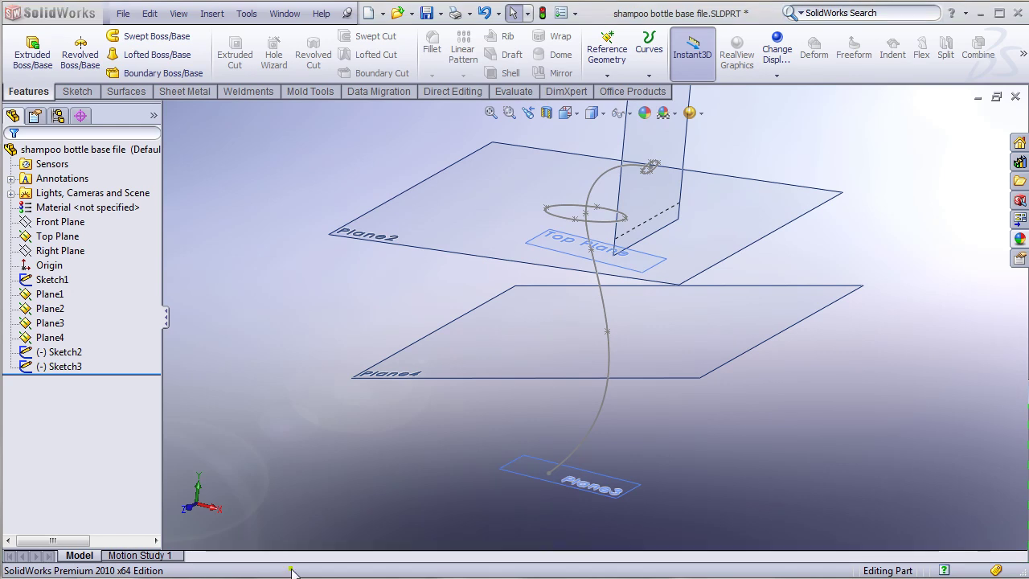
Step: Start a new sketch on Plane3 and view it from the top
middle_drag(475, 483, 663, 505)
click(577, 480)
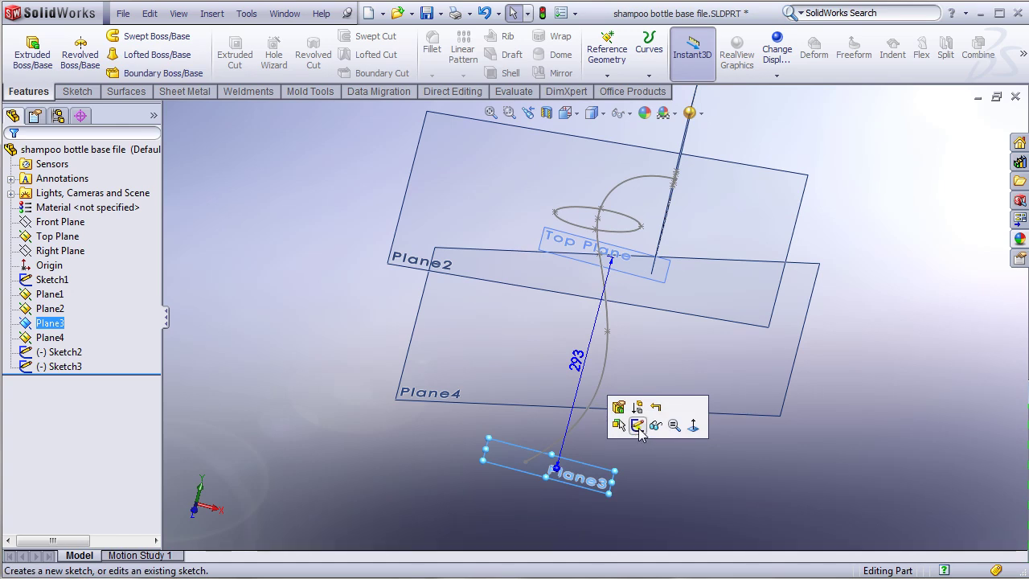
click(639, 432)
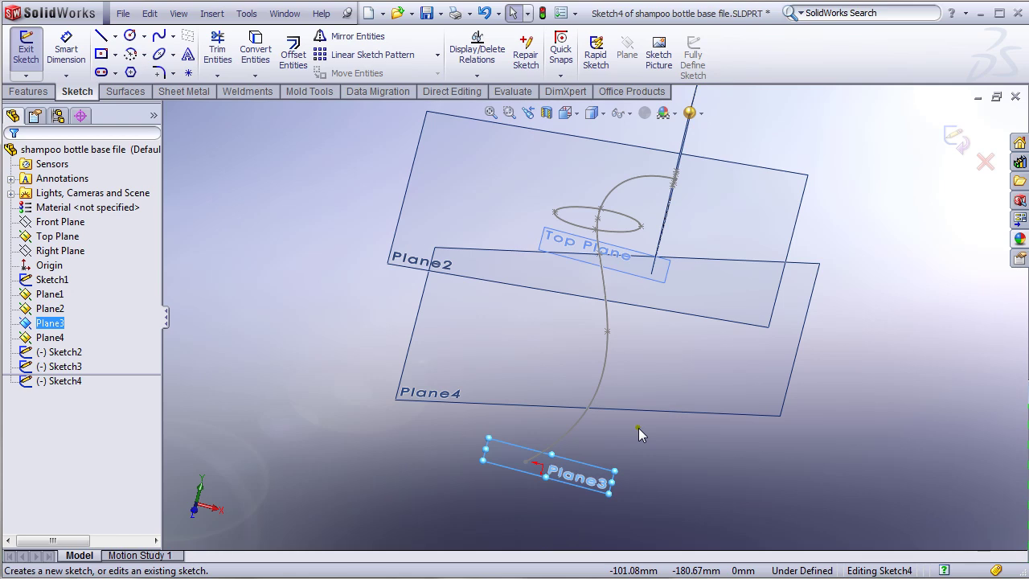
key(ctrl+5)
scroll(603, 366, up, 2)
scroll(606, 378, down, 5)
scroll(606, 384, down, 2)
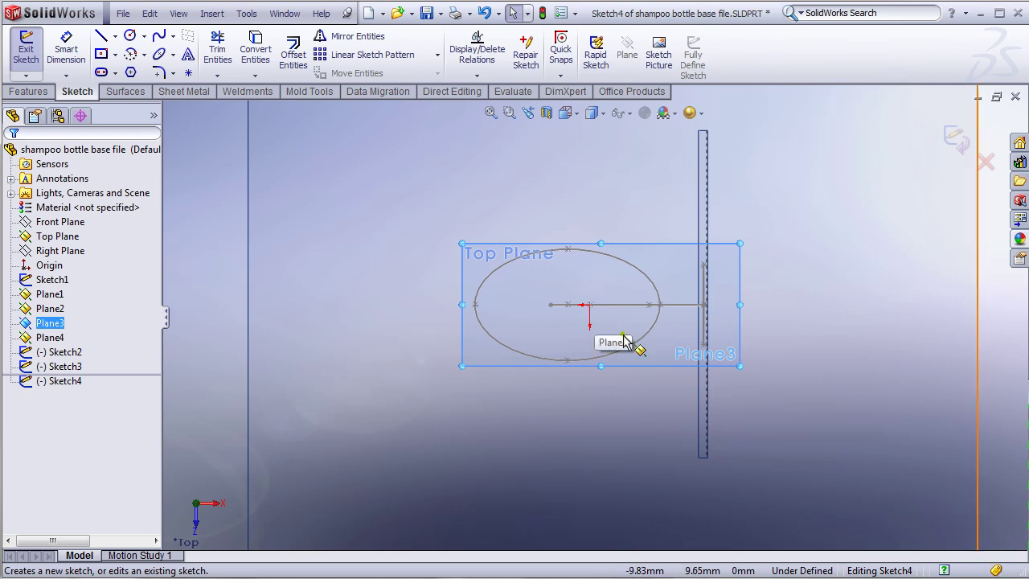
Step: Draw a horizontal centerline from the origin, extending left past the Plane2 ellipse
click(116, 36)
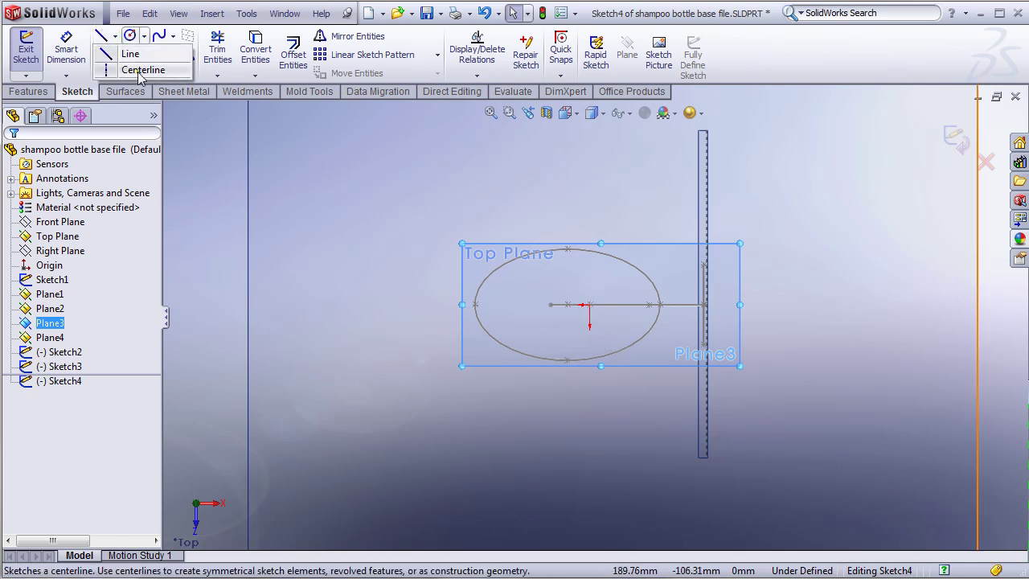
click(141, 68)
click(589, 304)
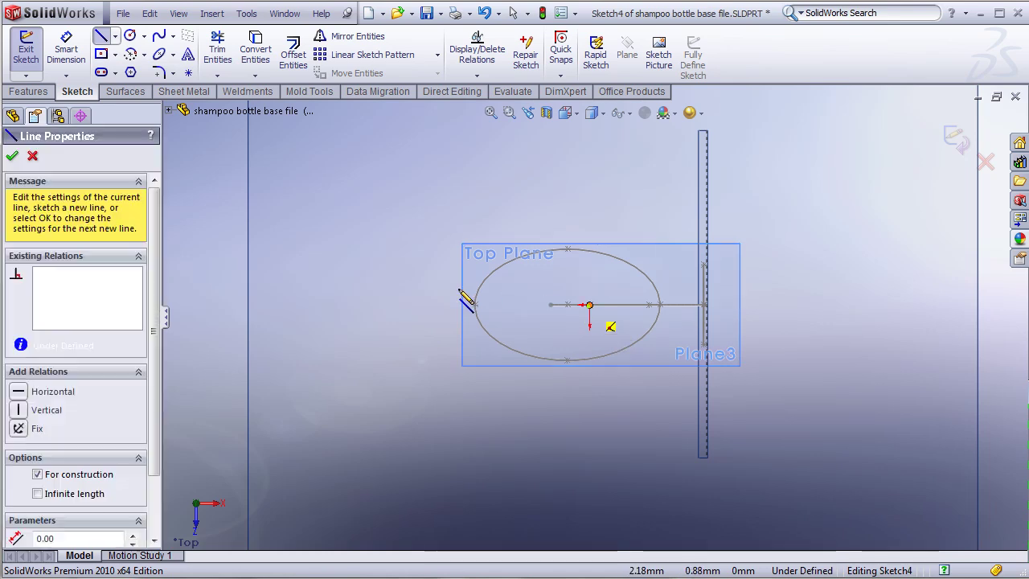
click(413, 305)
right_click(404, 221)
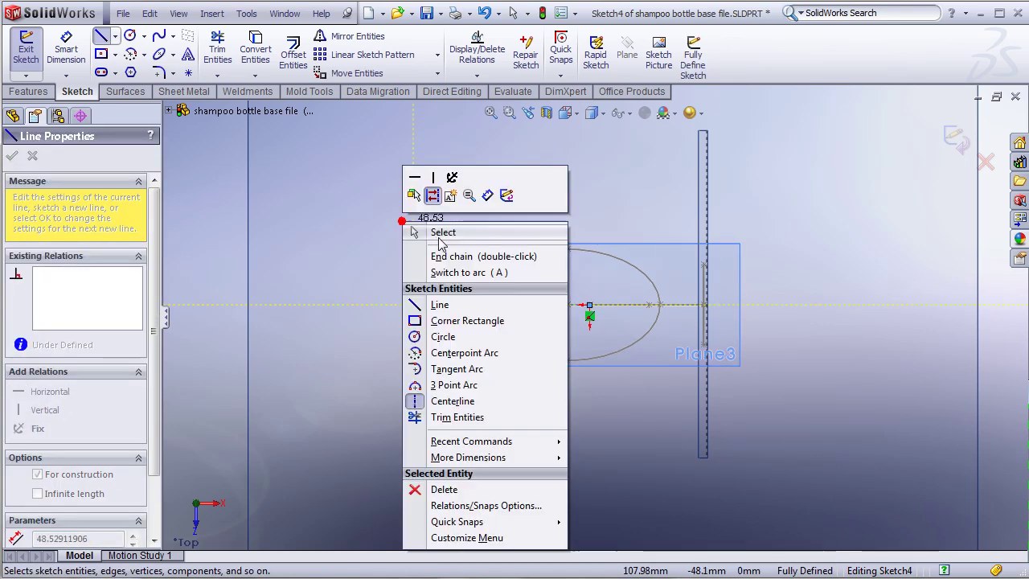
click(414, 232)
key(f)
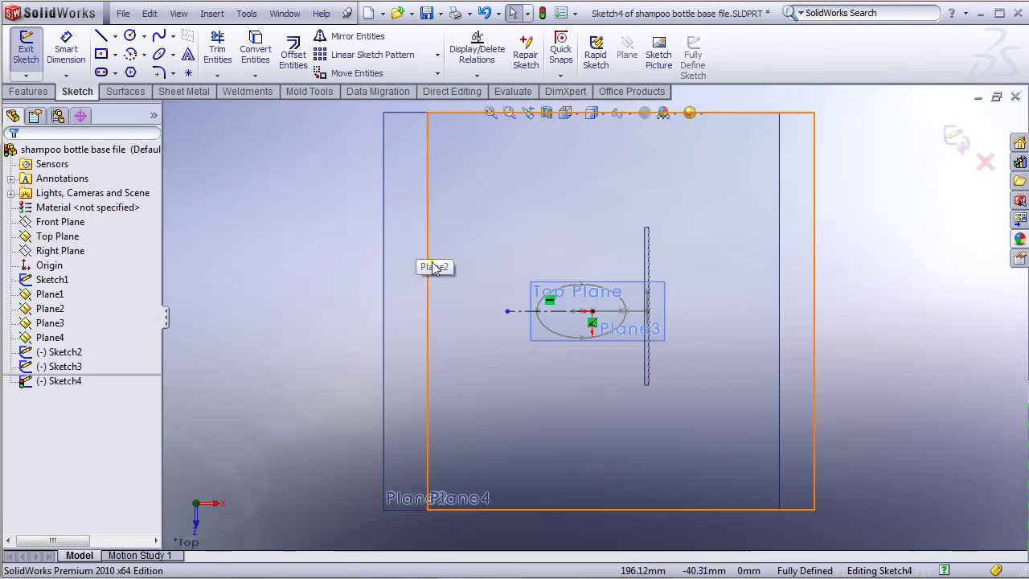
Step: Sketch a horizontal ellipse on Plane3 above and left of the centerline, with radii of about 90.1 mm and 46.9 mm
click(159, 54)
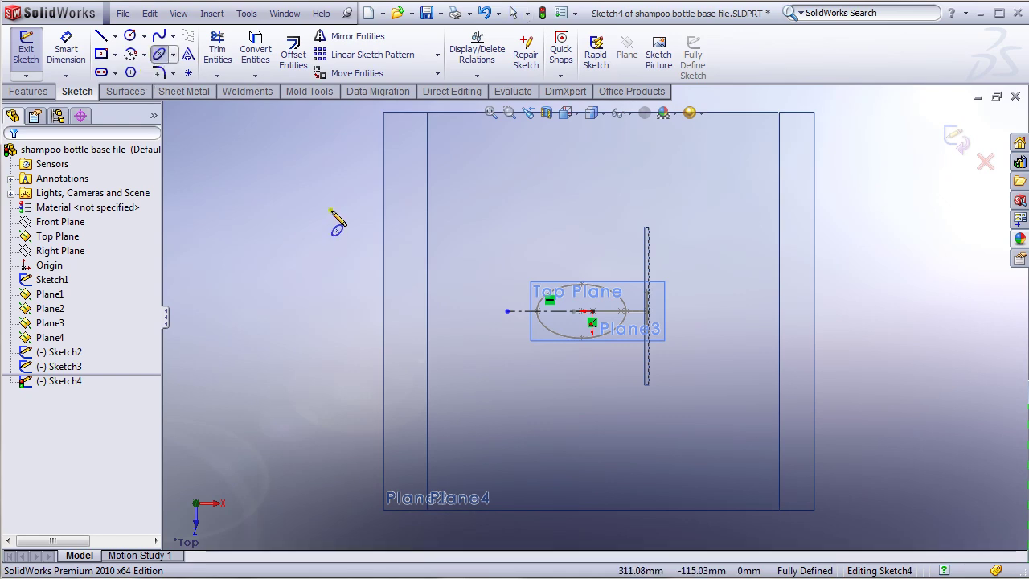
click(491, 209)
click(564, 209)
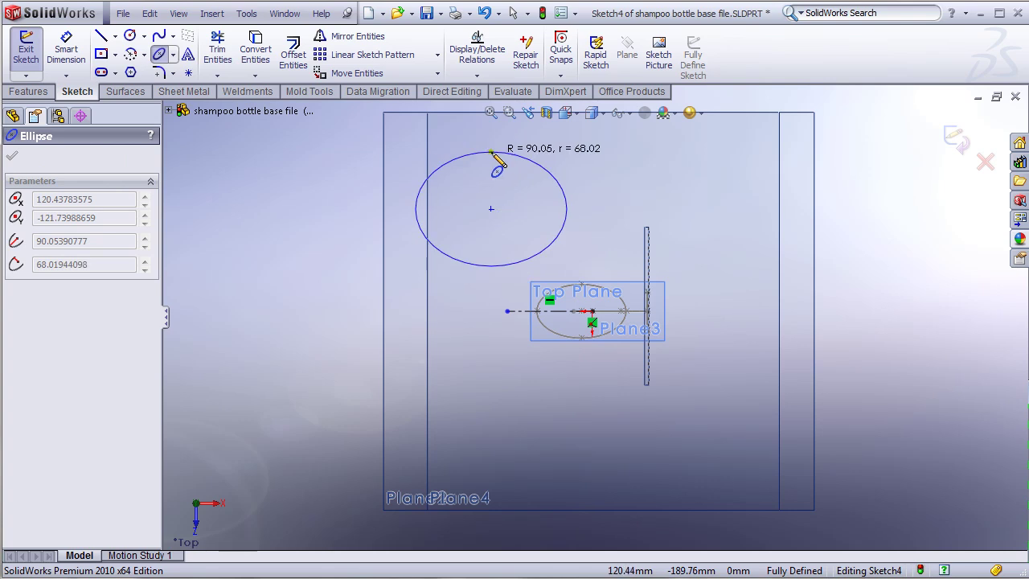
click(491, 170)
right_click(613, 169)
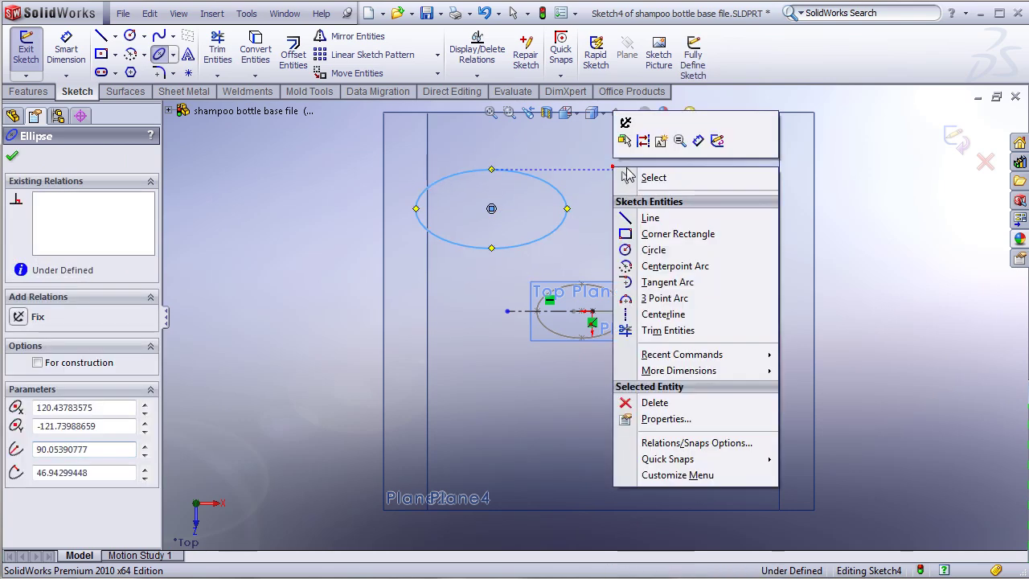
click(651, 178)
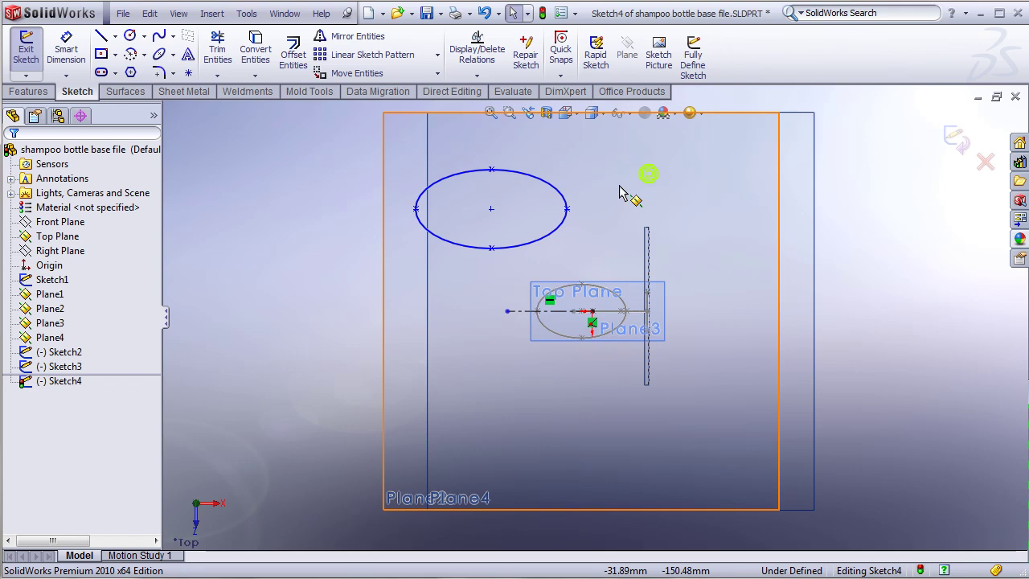
Step: Set the Plane3 ellipse's vertical radius to 48.5 mm
click(465, 181)
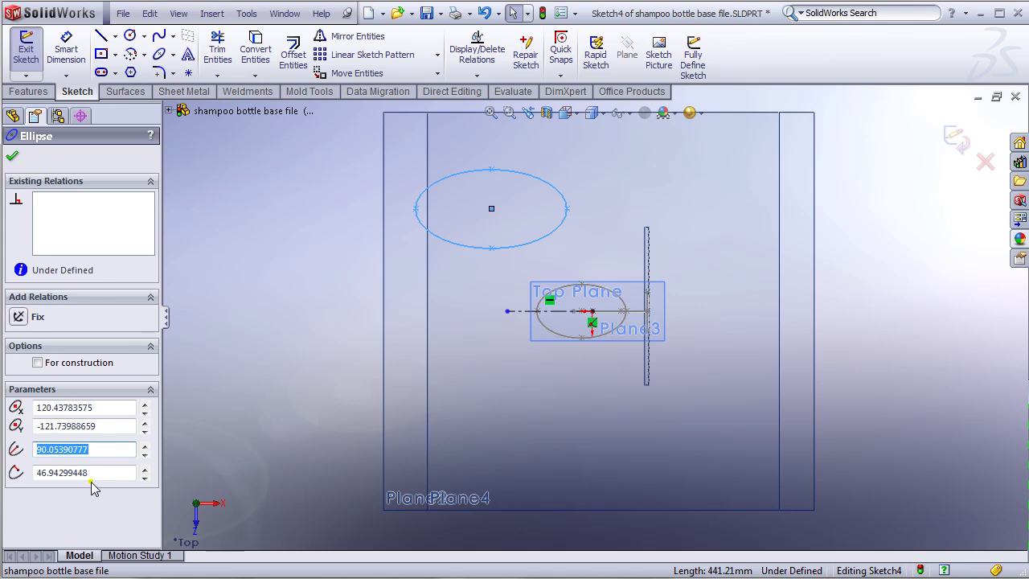
key(Tab)
text(4)
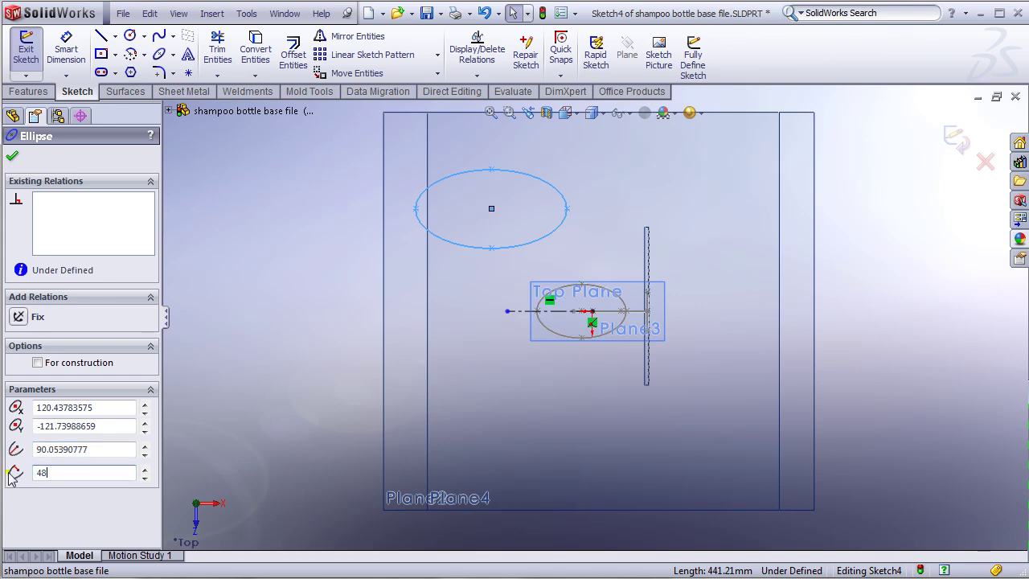
text(8.5)
key(Return)
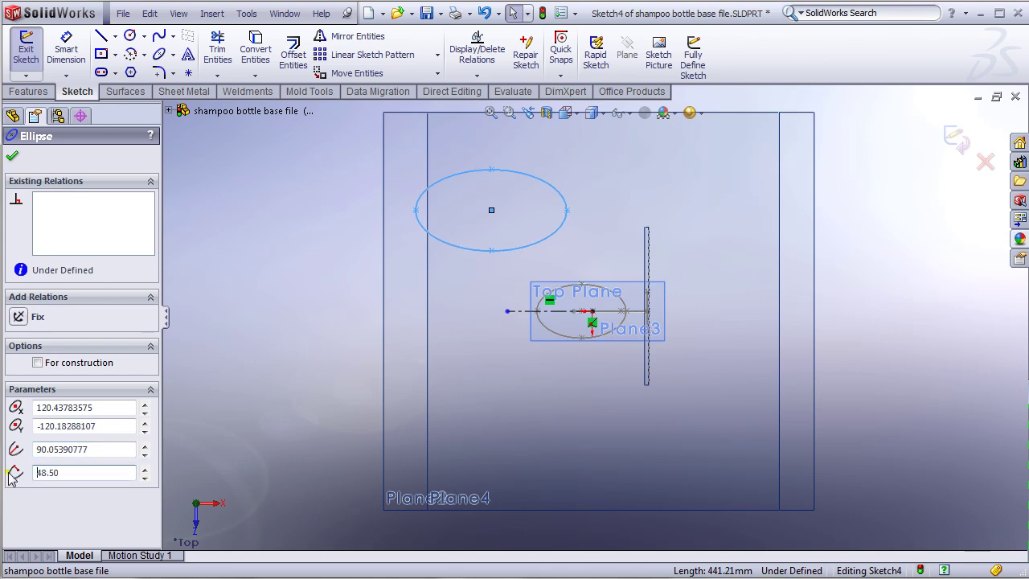
key(Escape)
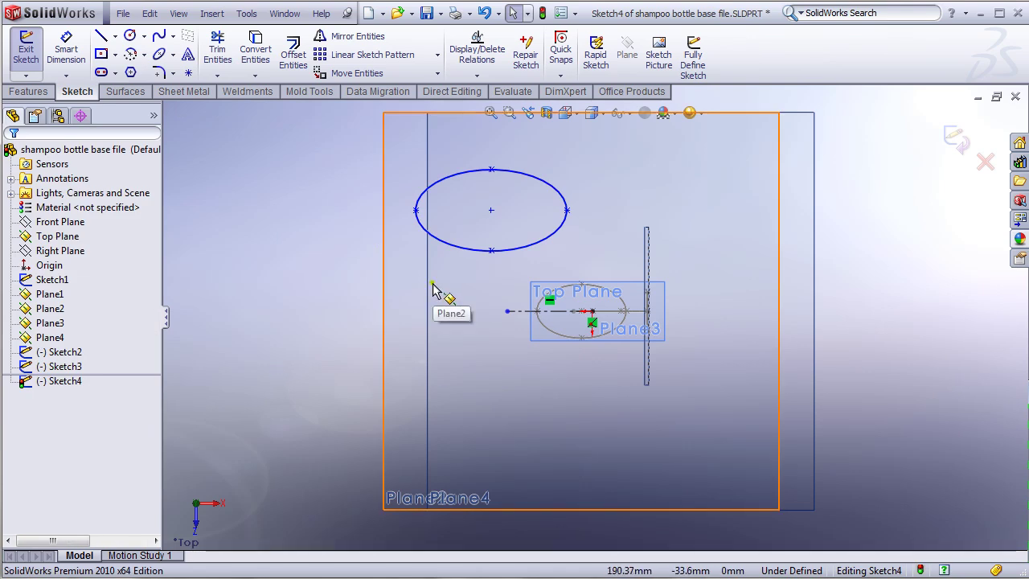
Step: Make the Plane3 ellipse's centre point coincident with the horizontal centerline
click(492, 212)
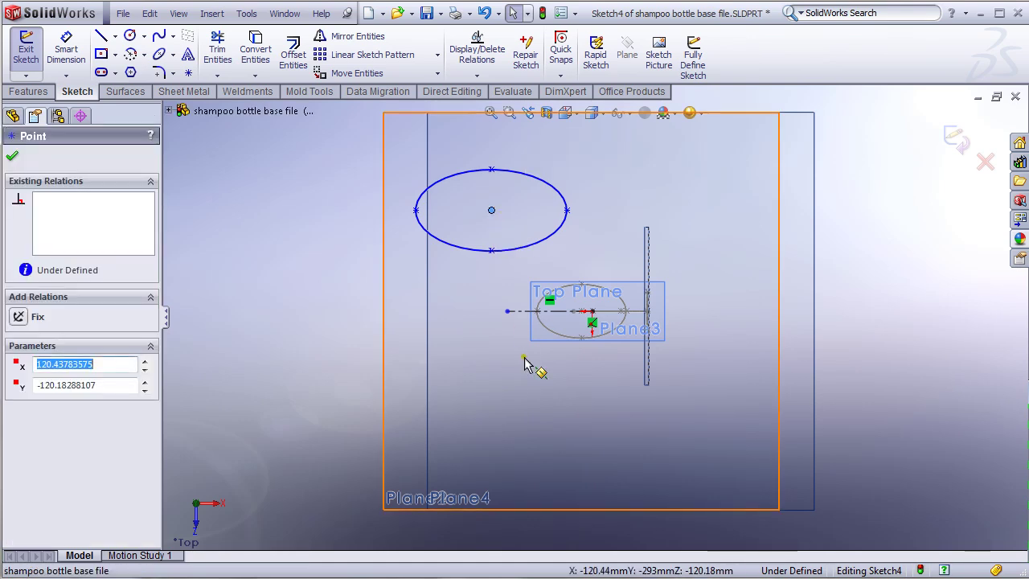
click(526, 312)
ctrl+click(507, 311)
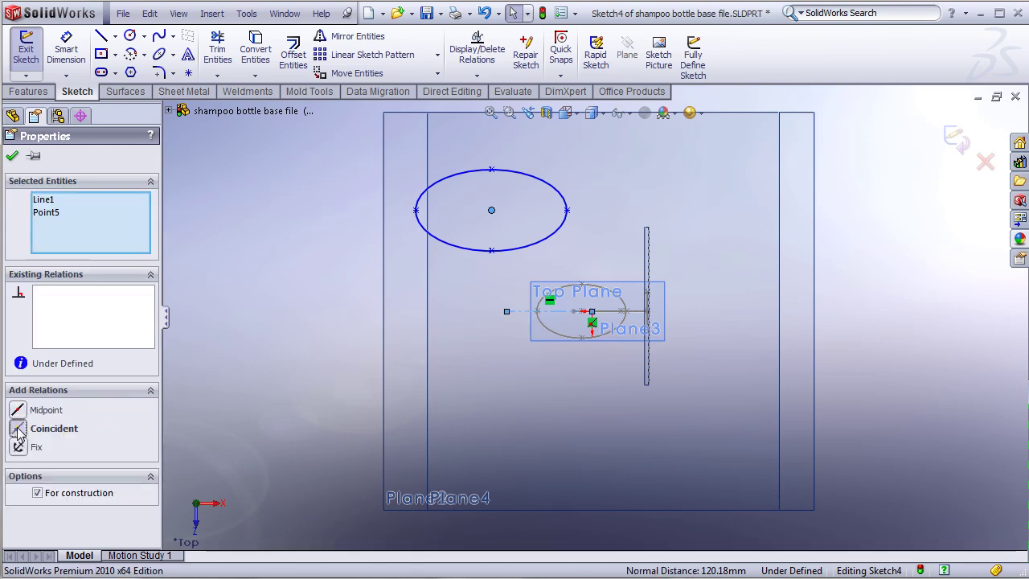
click(18, 429)
click(12, 158)
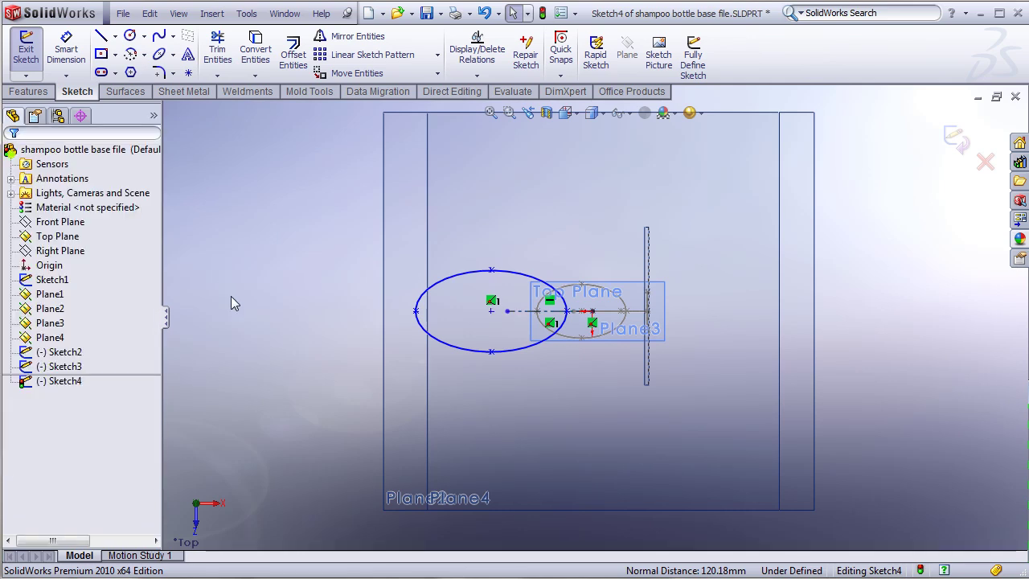
Step: Dimension the horizontal distance from the ellipse's centre point to the origin as 12.672 mm
scroll(553, 302, down, 5)
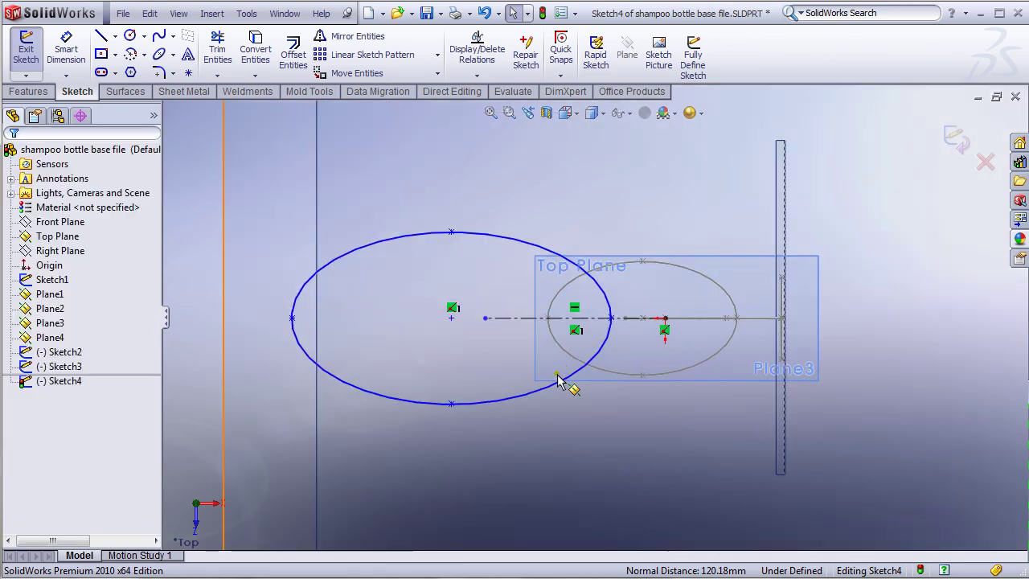
click(452, 318)
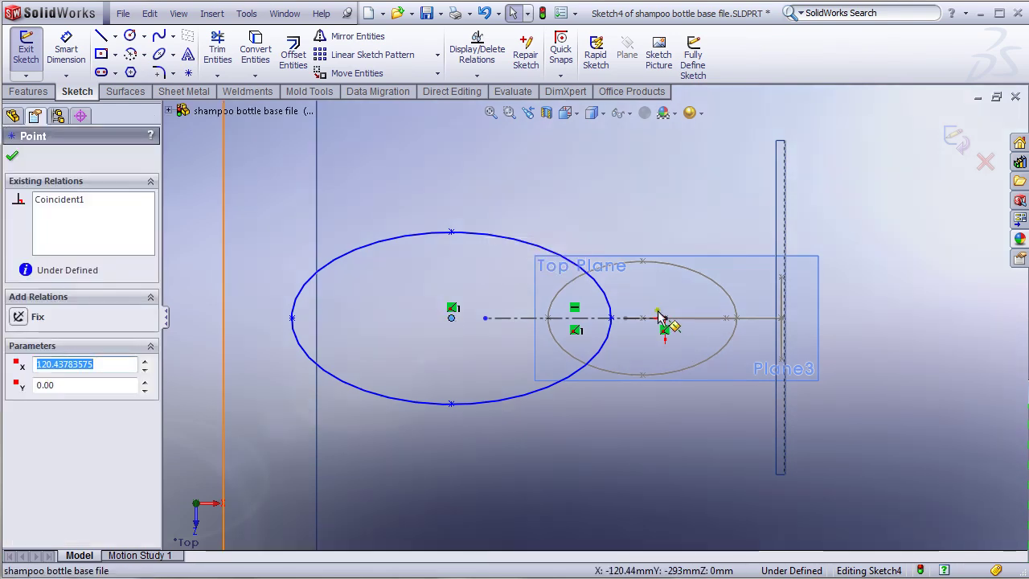
click(68, 49)
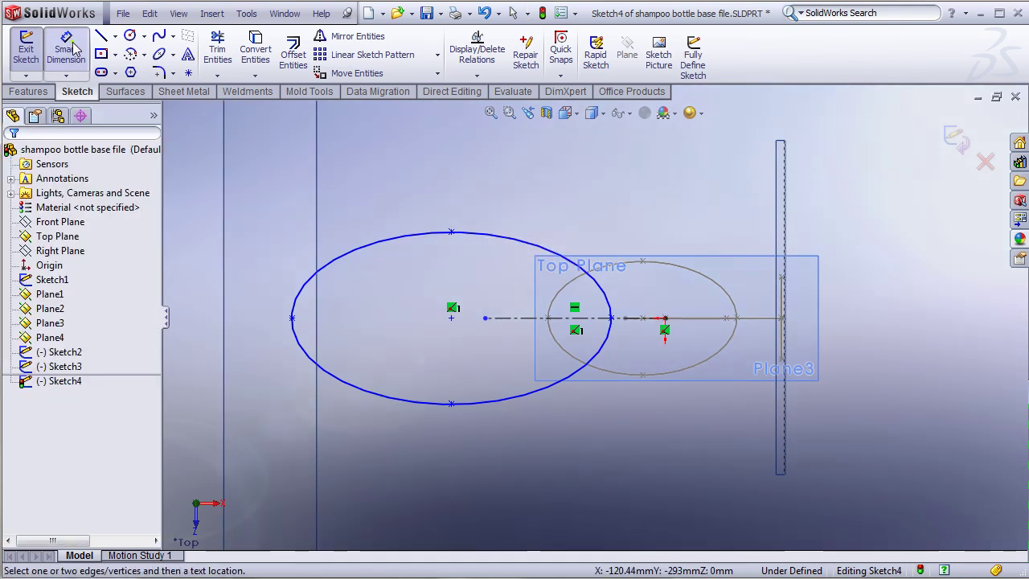
click(451, 318)
click(665, 319)
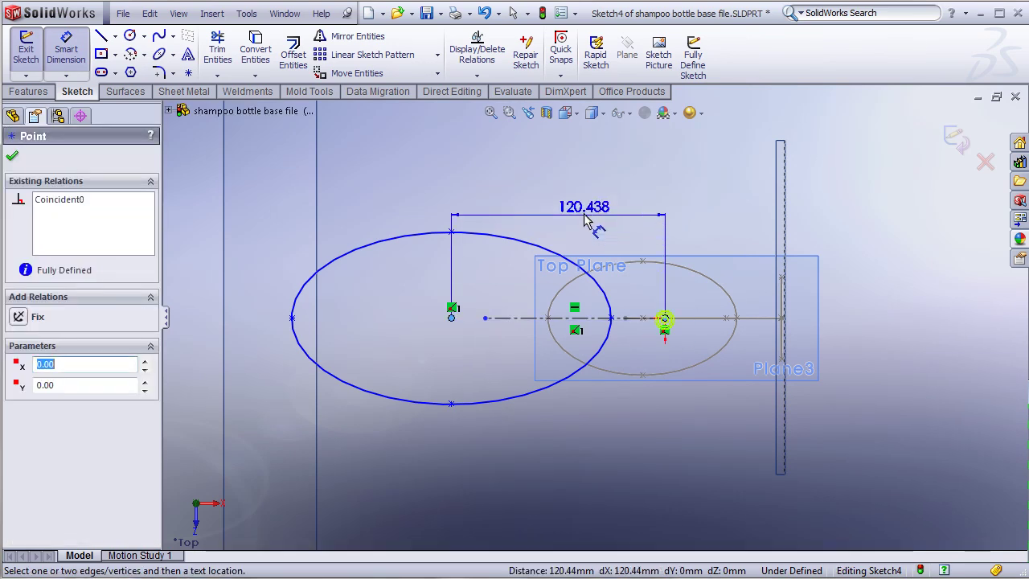
click(580, 210)
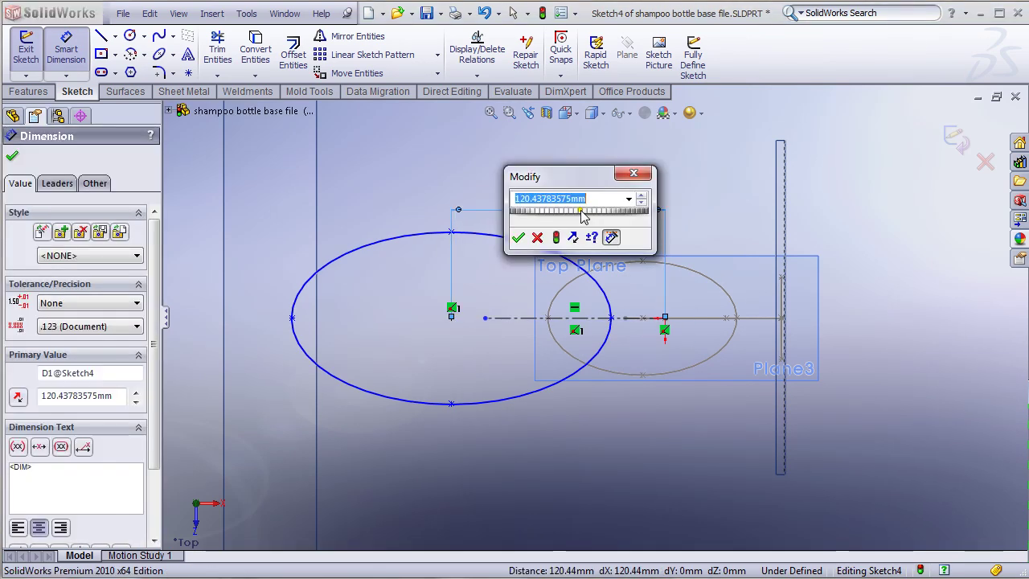
text(12.67)
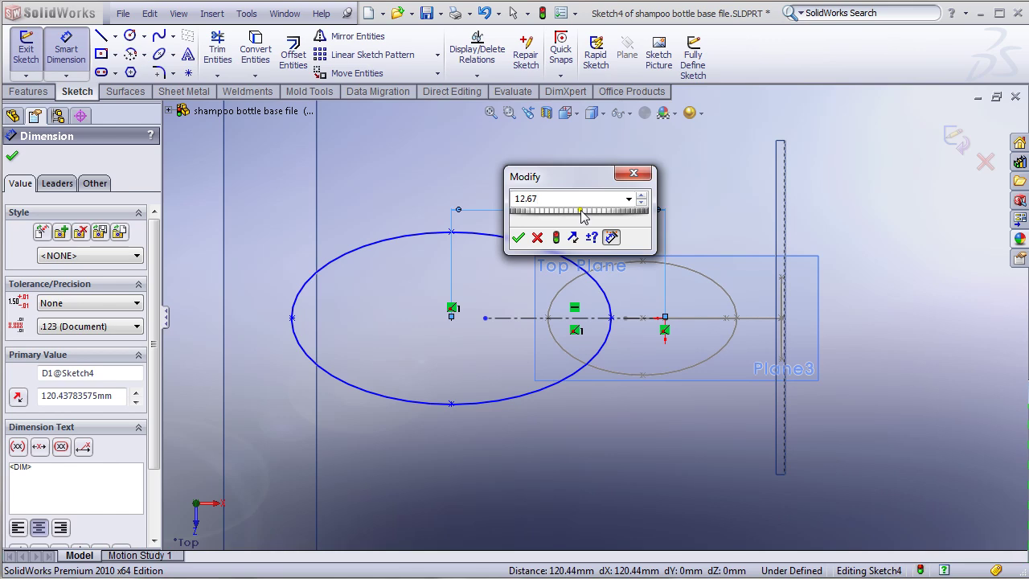
key(Return)
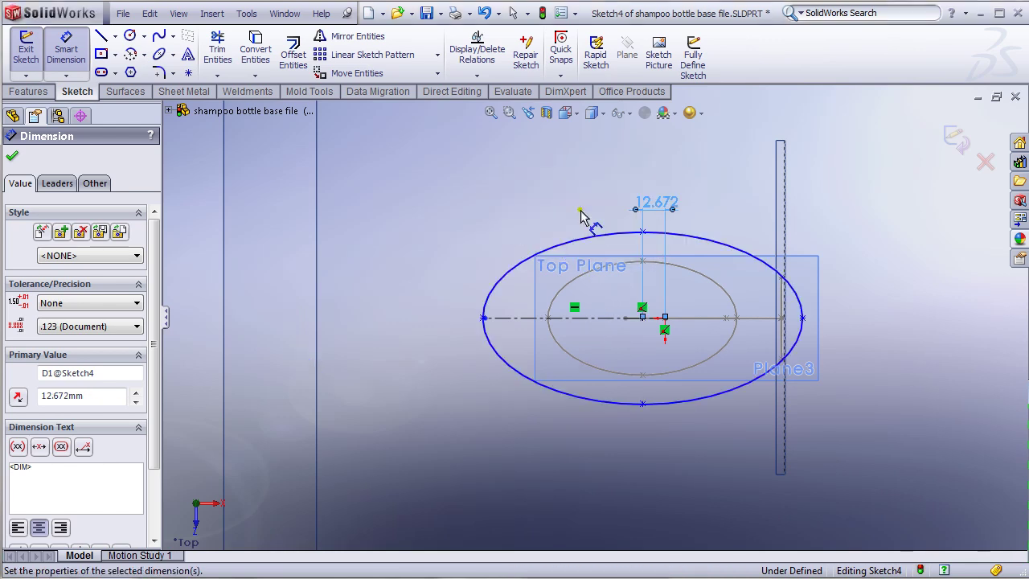
right_click(519, 198)
click(557, 208)
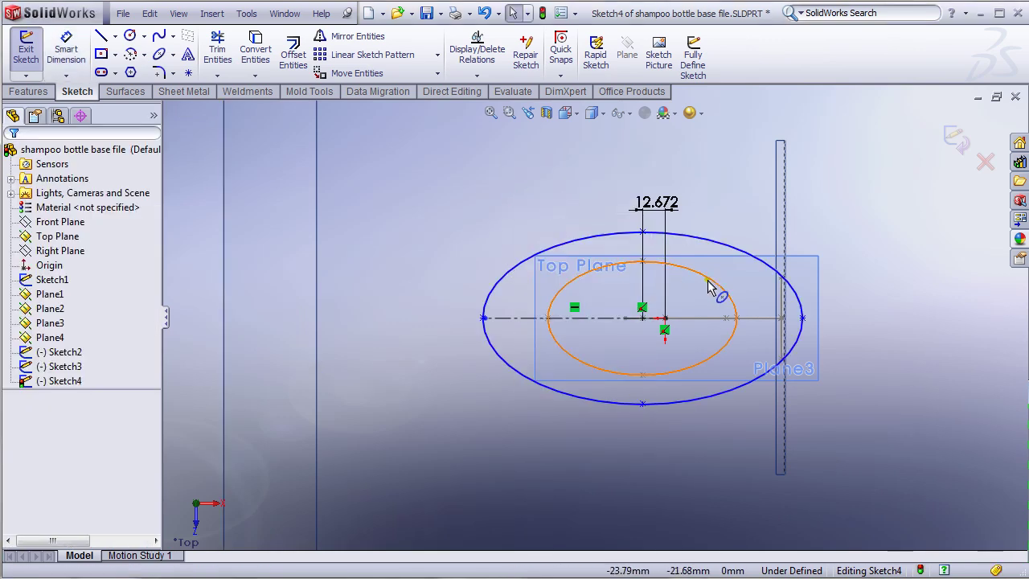
Step: Dimension the distance from the ellipse's leftmost point to the origin as 75.672 mm
scroll(703, 289, down, 2)
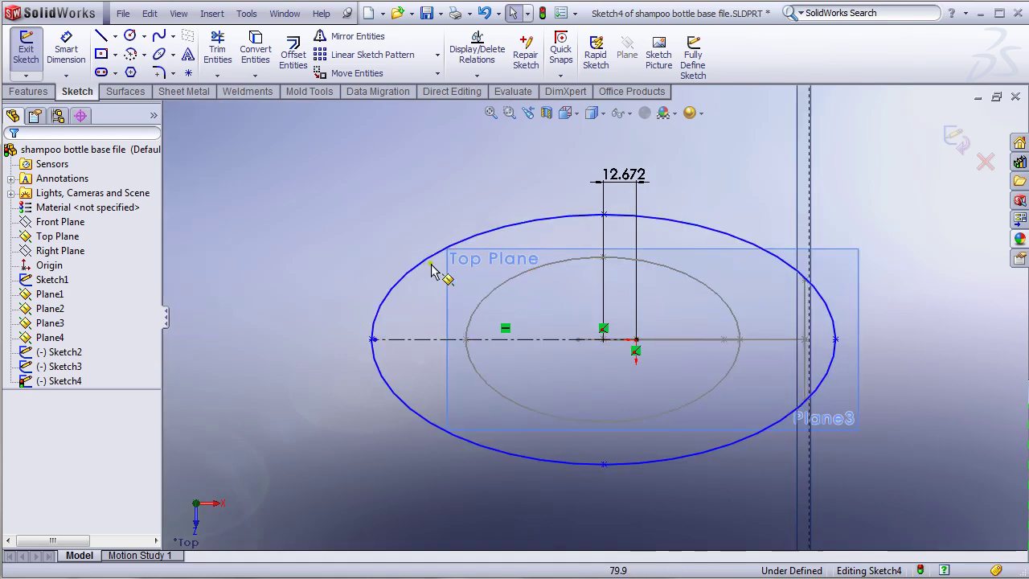
click(66, 50)
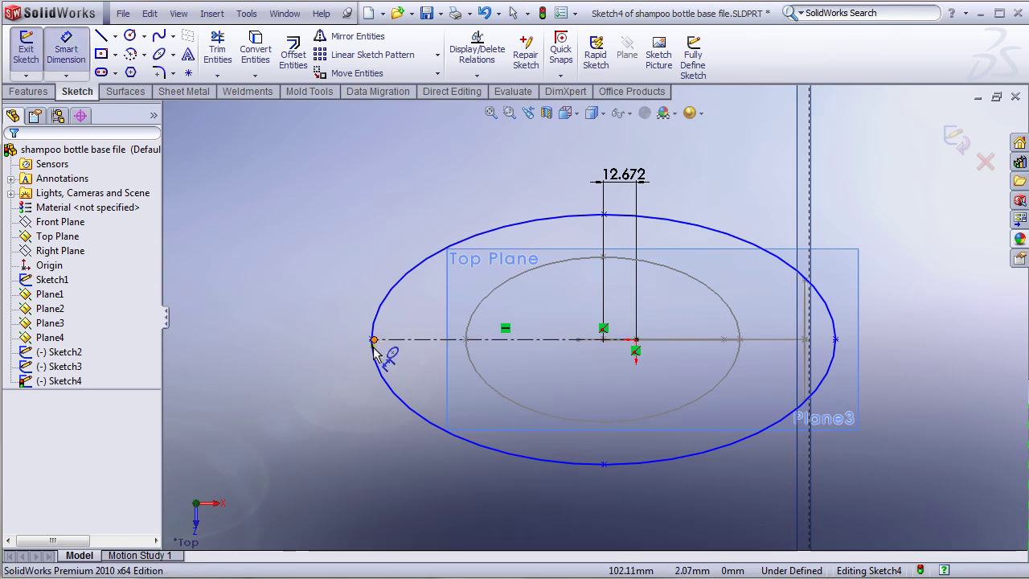
key(z)
scroll(378, 355, down, 5)
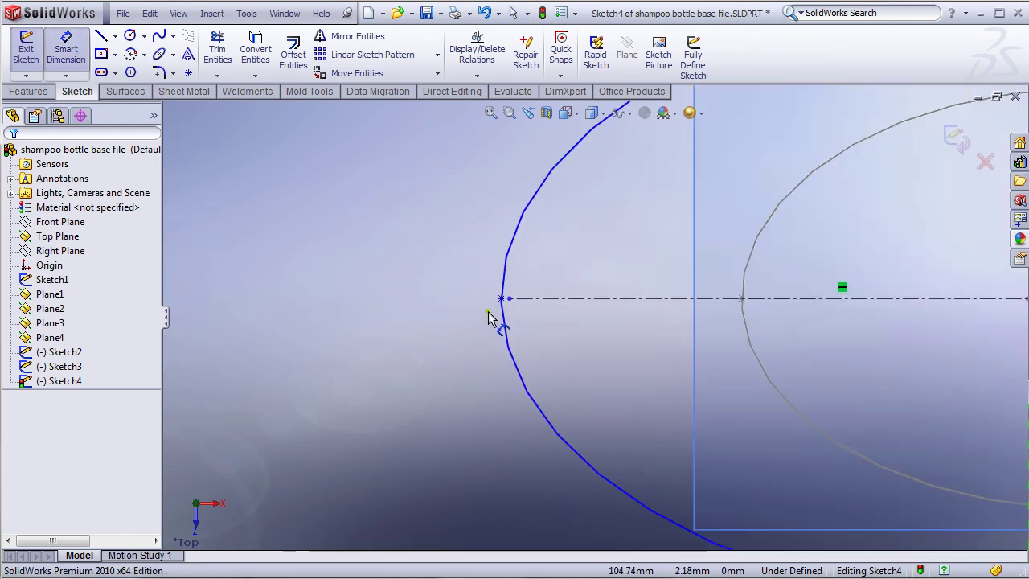
click(502, 299)
scroll(595, 317, up, 3)
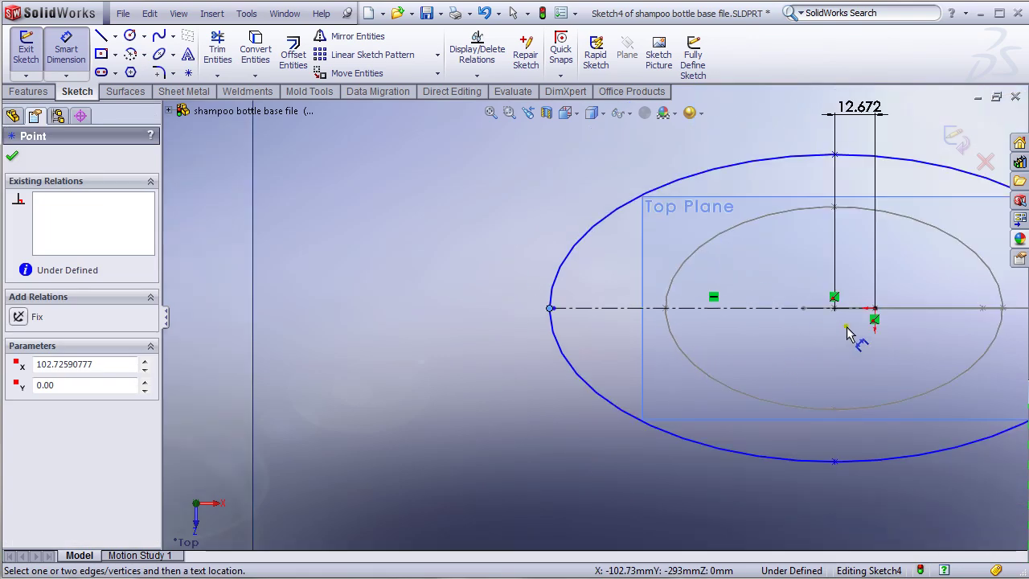
click(875, 309)
scroll(838, 172, down, 3)
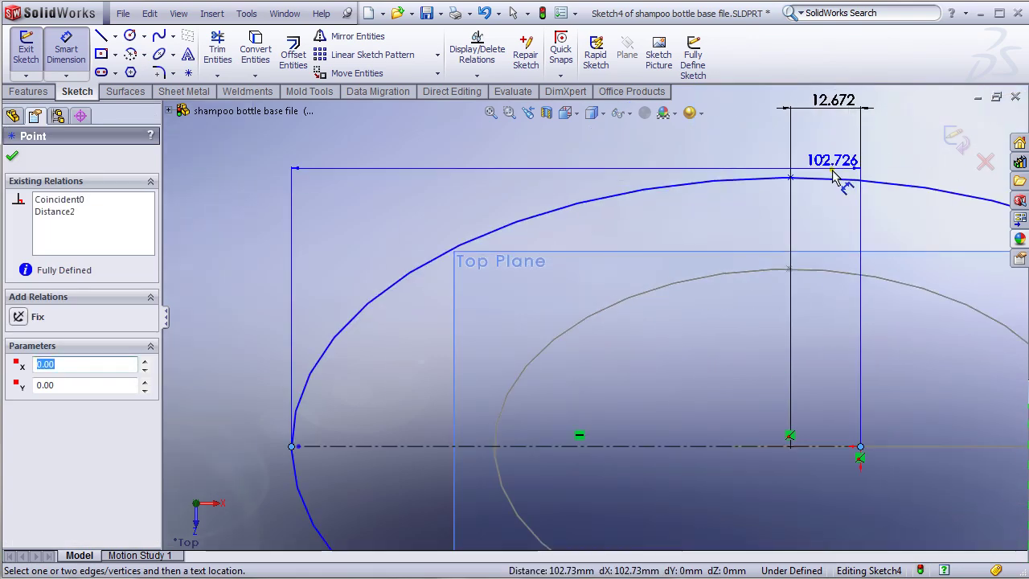
scroll(674, 161, up, 1)
scroll(674, 160, up, 2)
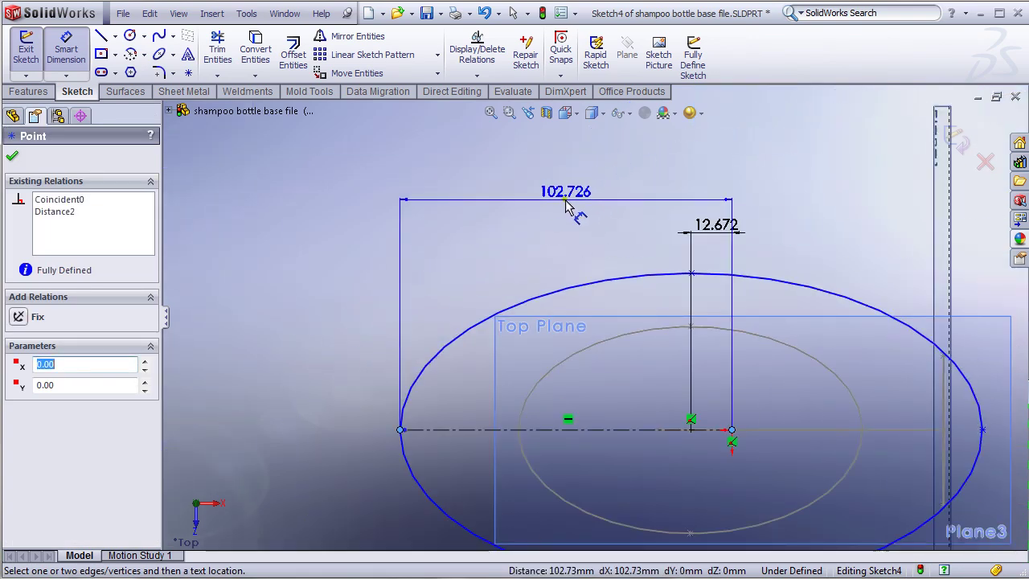
click(562, 203)
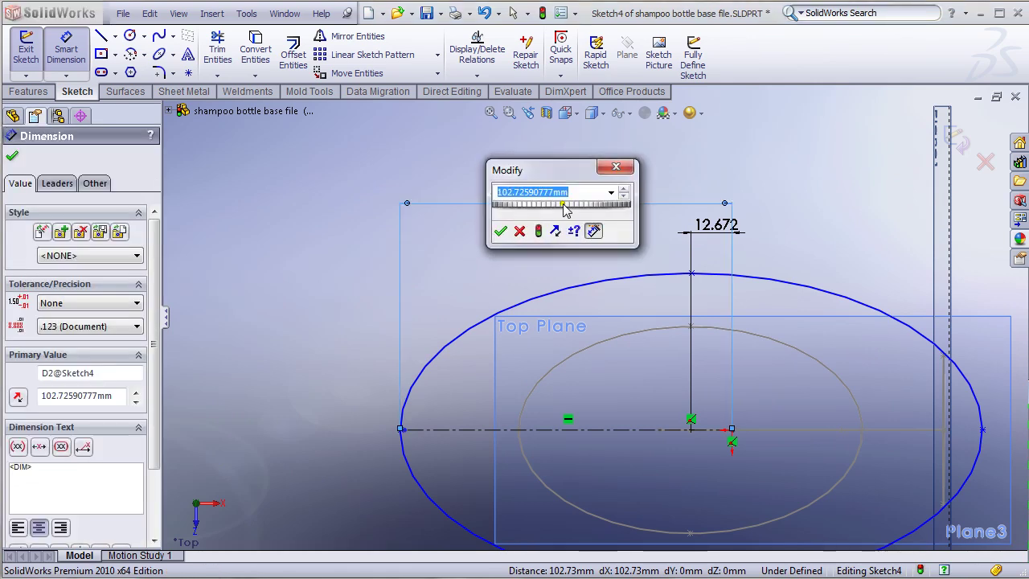
text(75.672)
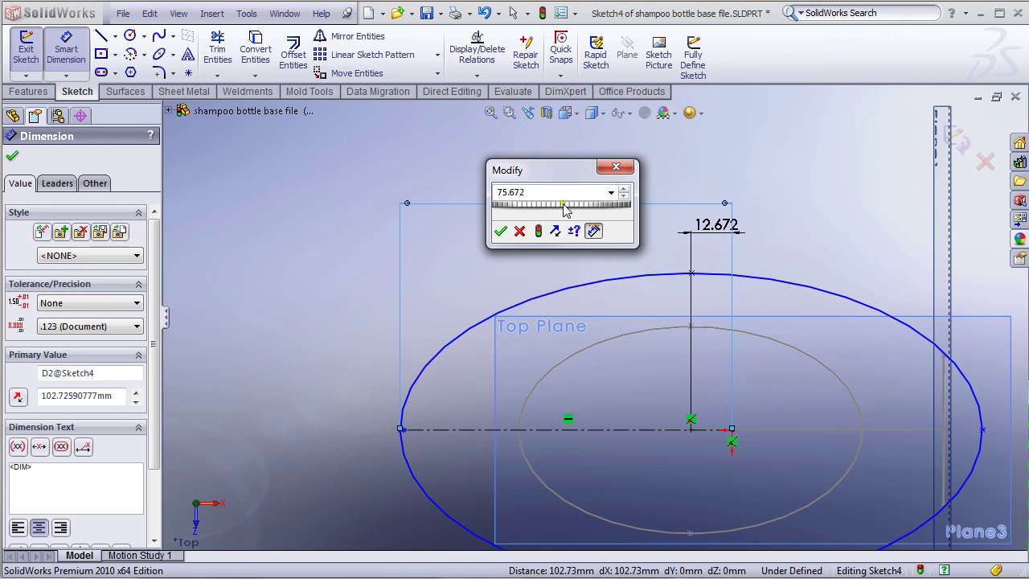
key(Return)
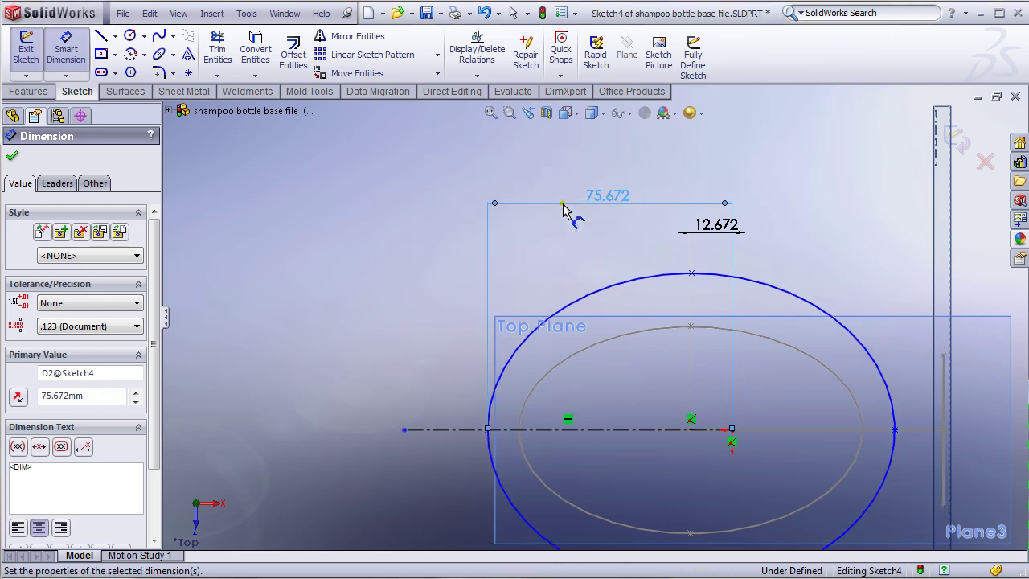
Step: End the dimensioning and close the Plane3 ellipse sketch, keeping its changes
right_click(389, 203)
click(430, 218)
scroll(482, 185, up, 2)
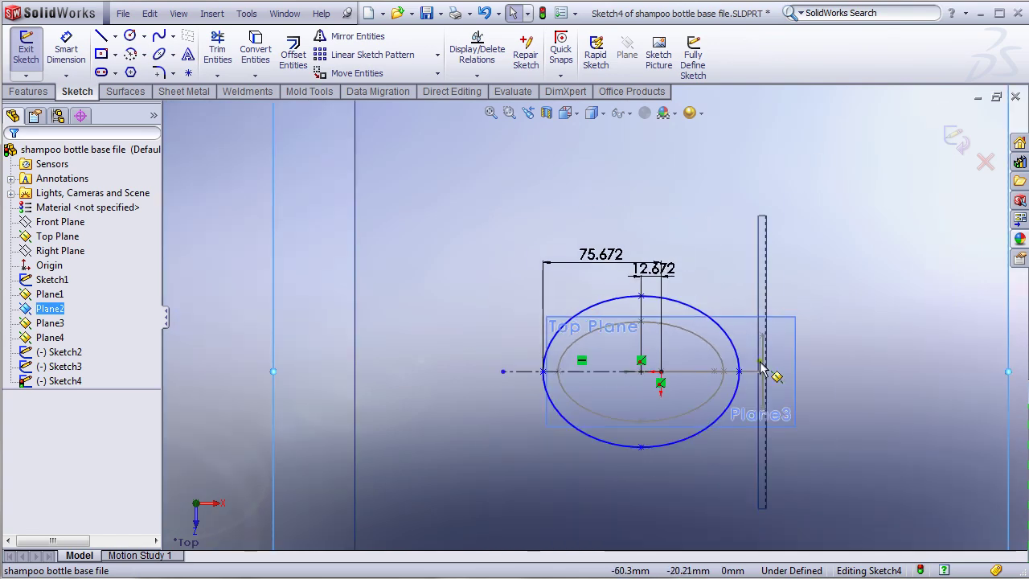
mouse_move(873, 528)
middle_down()
mouse_move(872, 422)
mouse_move(700, 450)
mouse_move(677, 427)
middle_up()
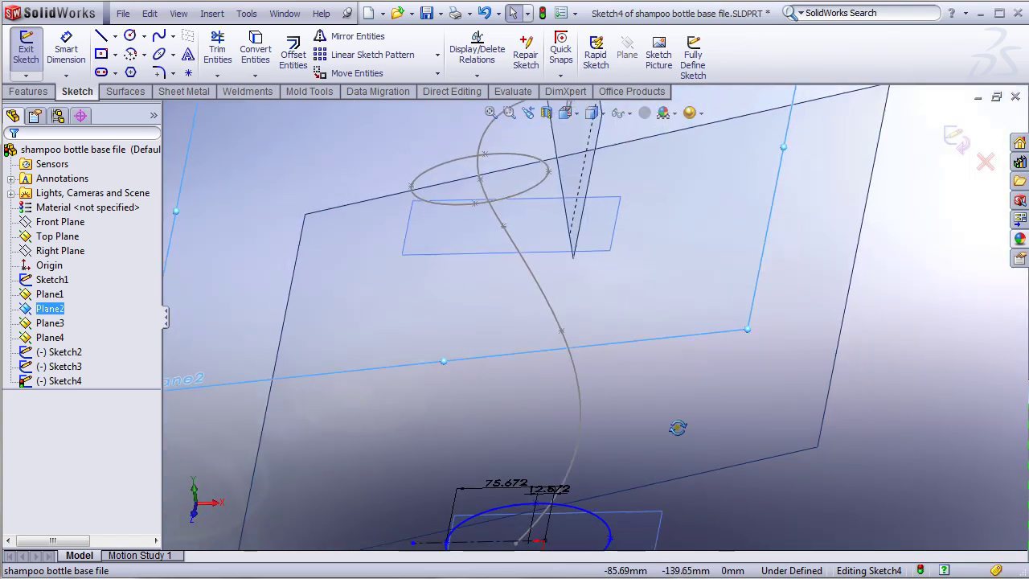
click(955, 139)
Step: Start a new sketch on Plane4 and orient the view normal to it
mouse_move(792, 432)
middle_down()
mouse_move(773, 454)
mouse_move(852, 372)
mouse_move(721, 404)
mouse_move(706, 398)
middle_up()
middle_drag(652, 365, 421, 348)
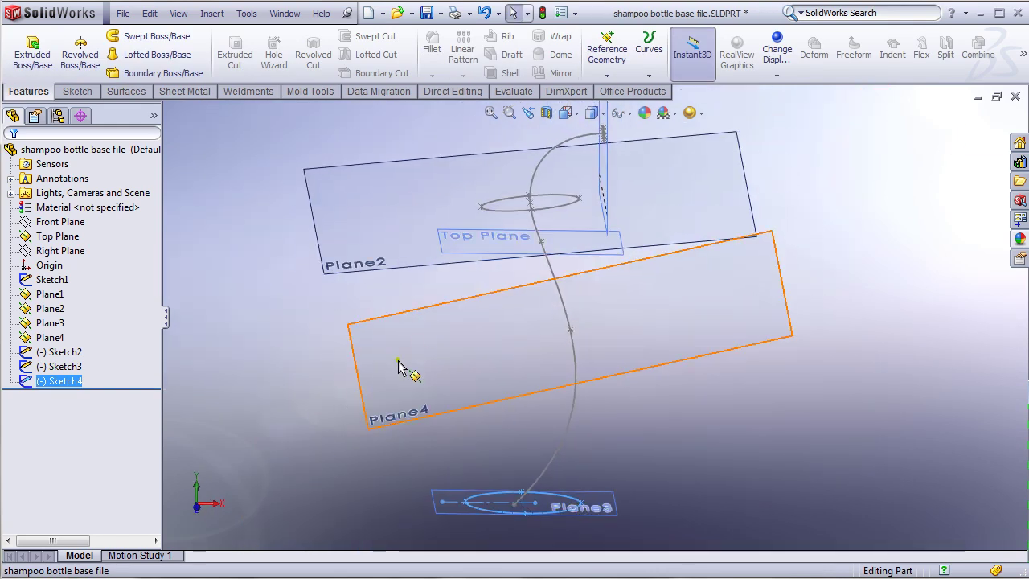
click(487, 366)
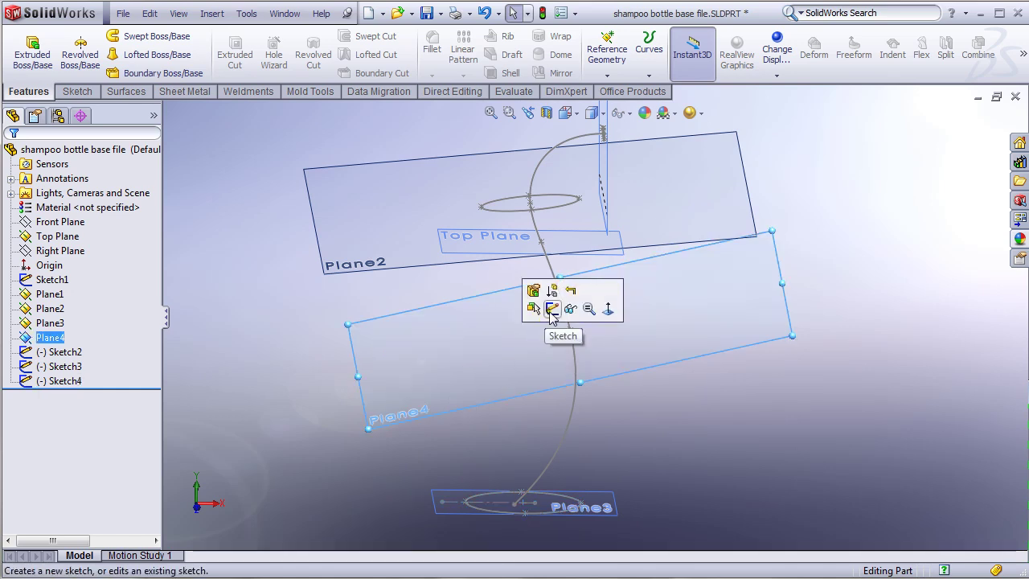
click(552, 310)
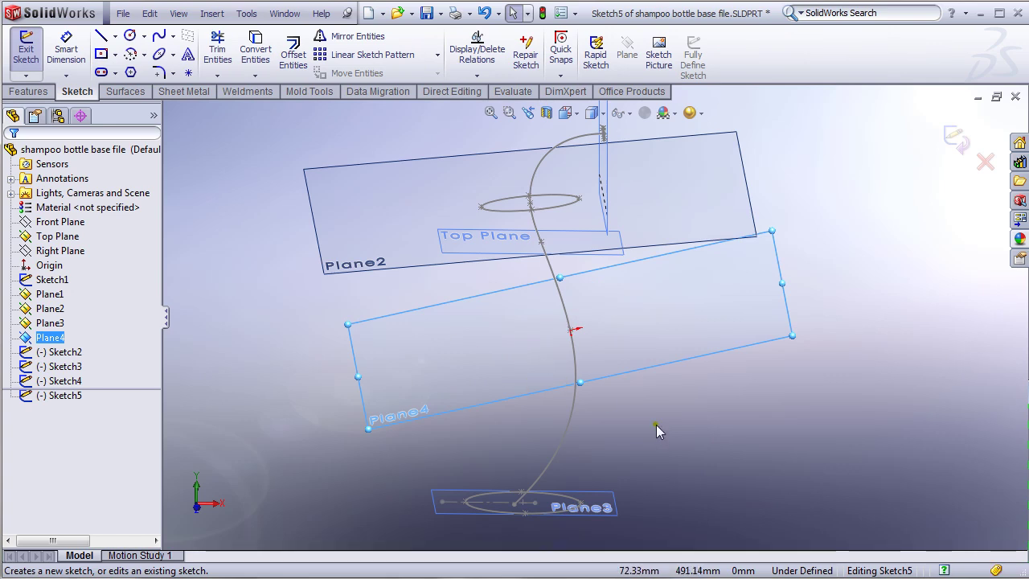
click(575, 116)
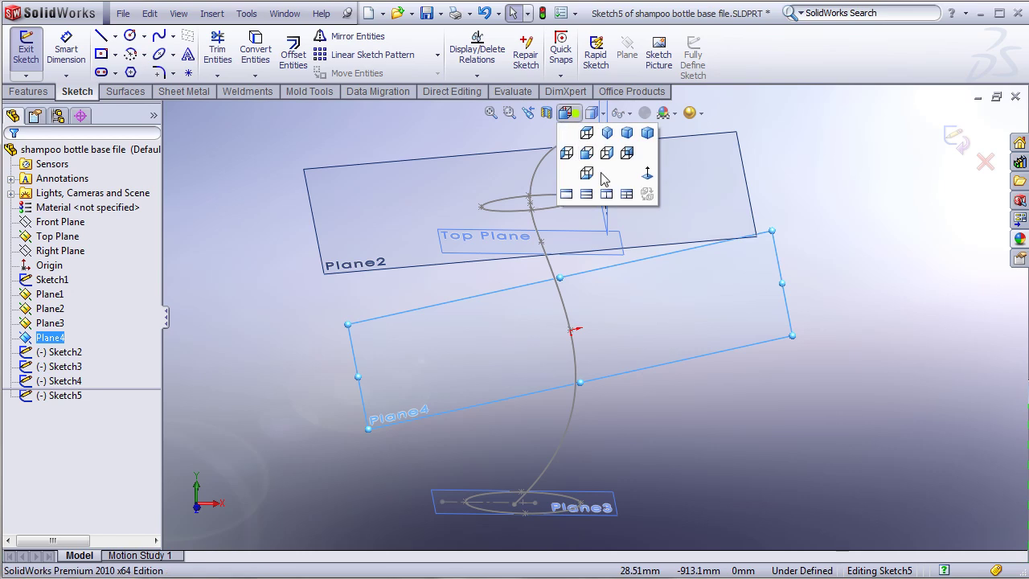
click(648, 174)
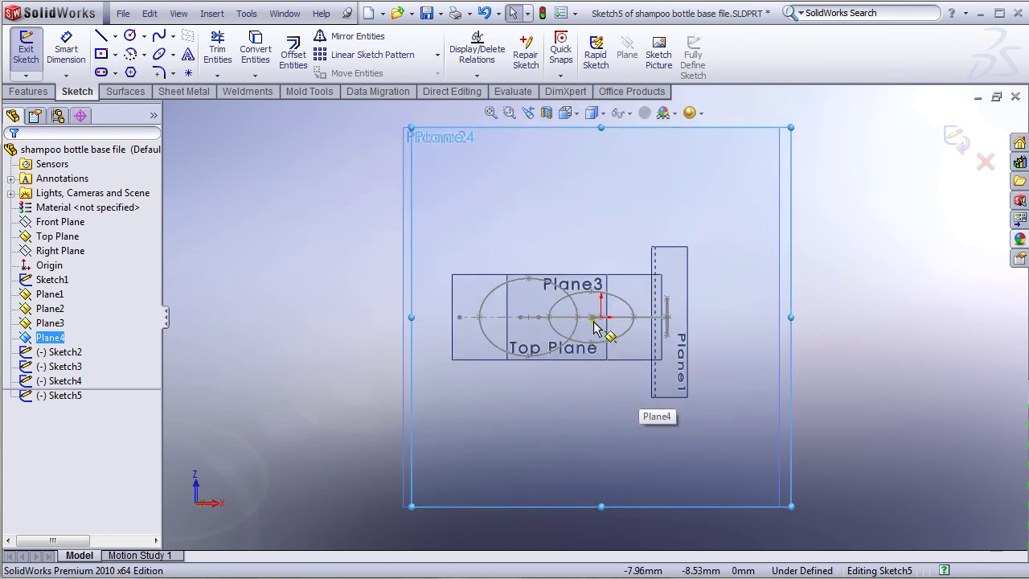
Step: Sketch an ellipse with radii of about 157.6 mm and 93.4 mm on Plane4, away from the existing profiles
click(161, 56)
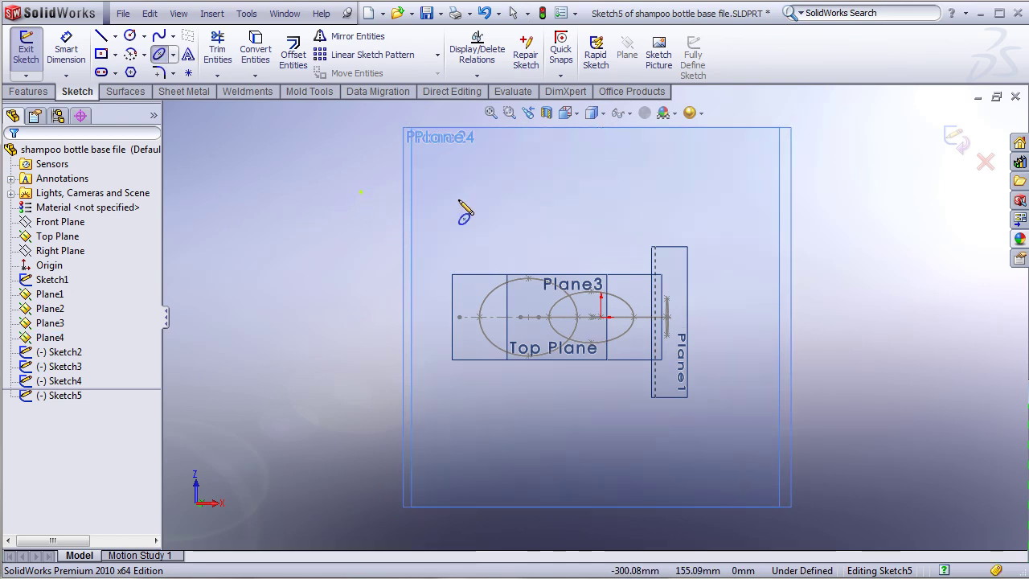
click(361, 191)
click(486, 190)
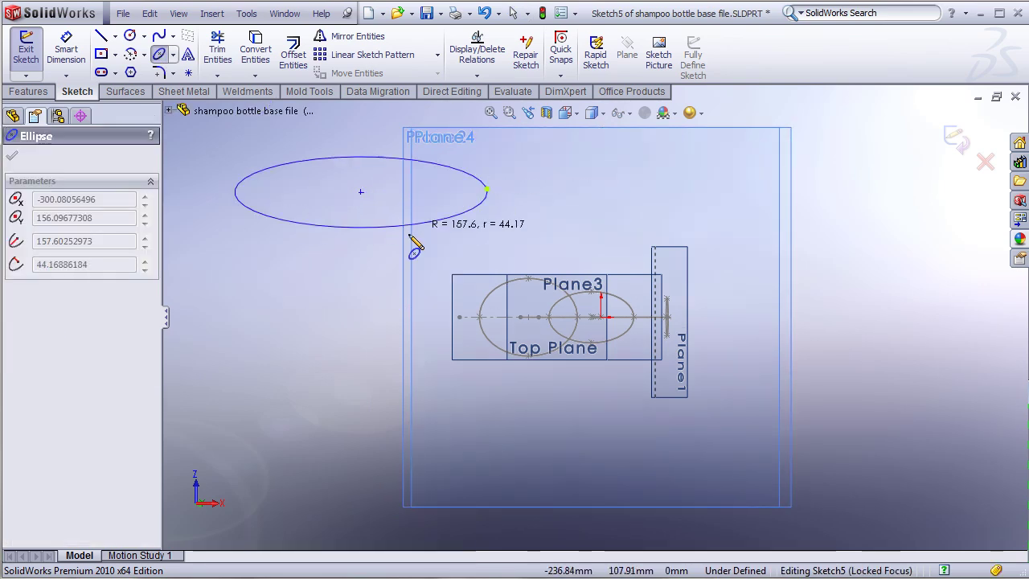
click(361, 267)
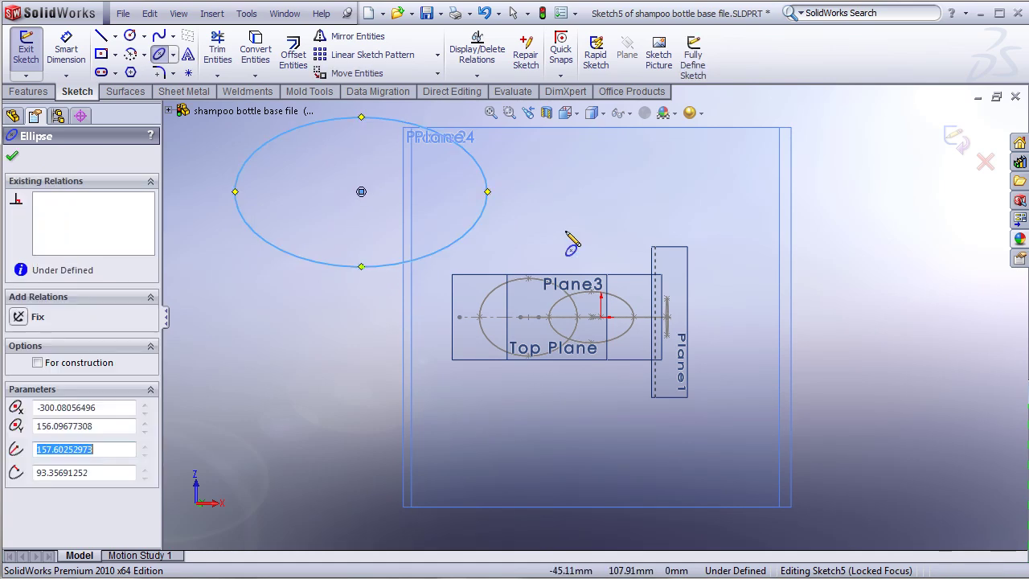
right_click(611, 153)
click(643, 216)
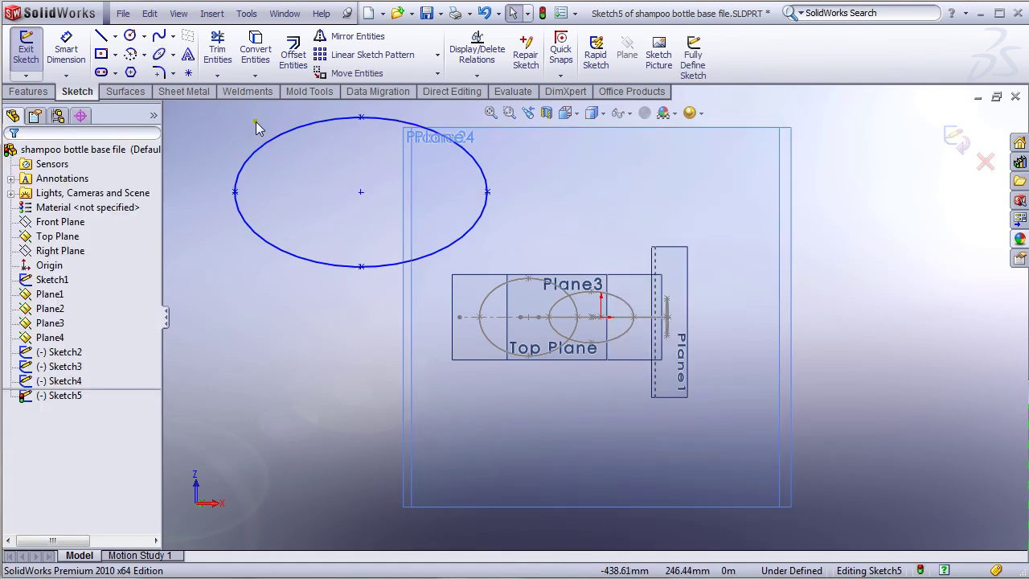
Step: Set the Plane4 ellipse's horizontal radius to 84 mm and its vertical radius to 47 mm
click(302, 126)
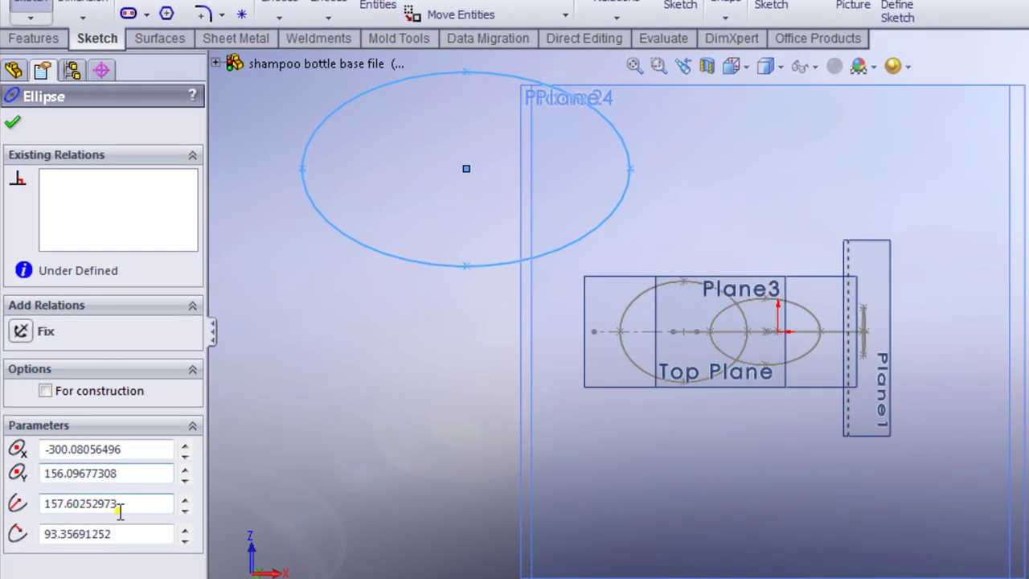
click(81, 449)
double_click(130, 503)
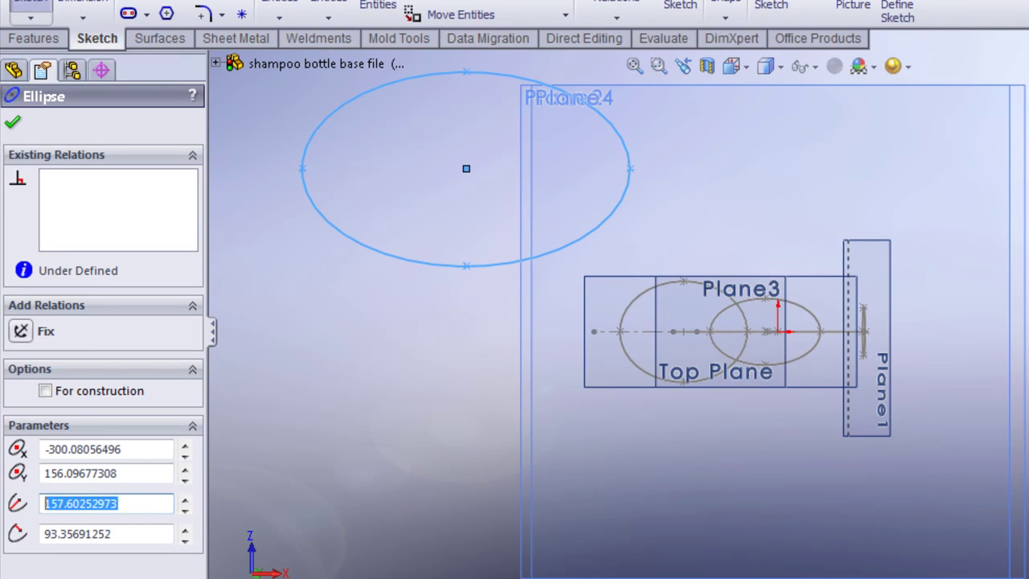
text(4)
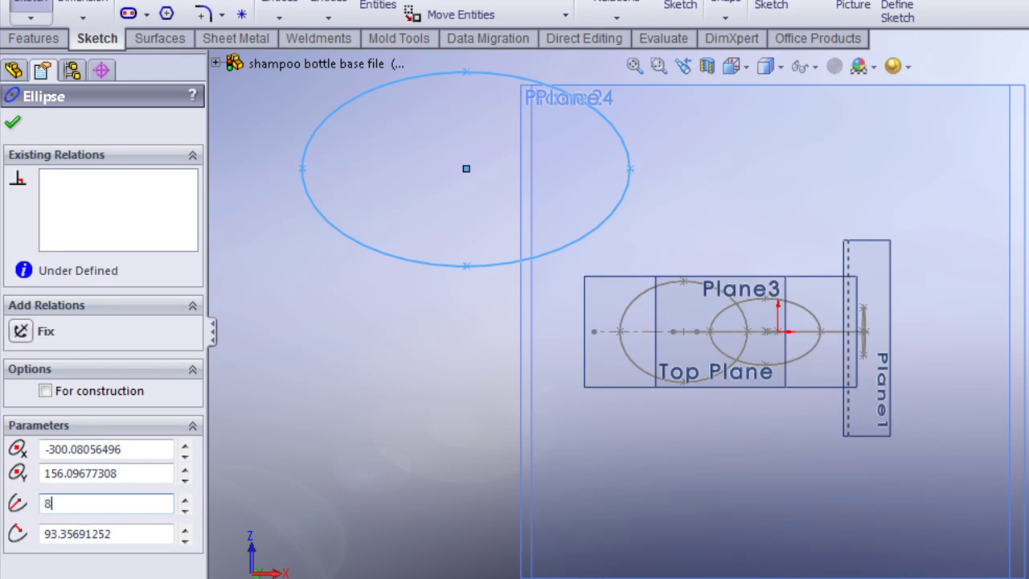
double_click(135, 539)
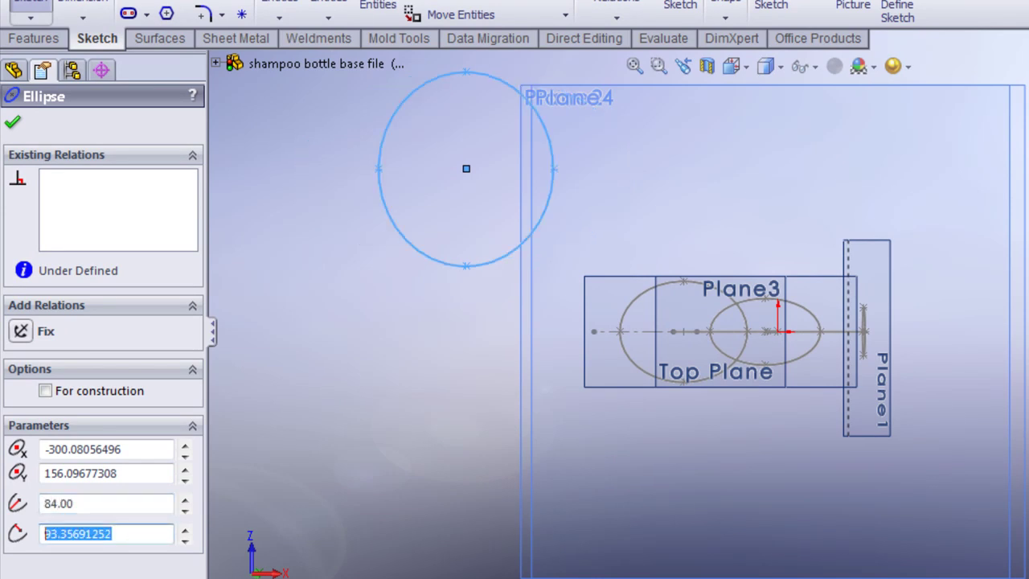
text(47)
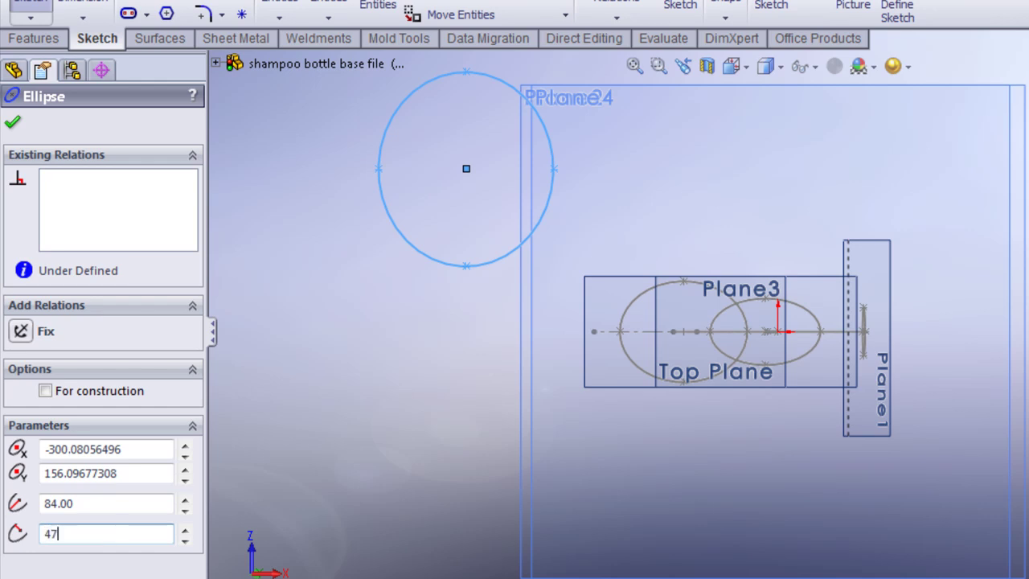
key(Return)
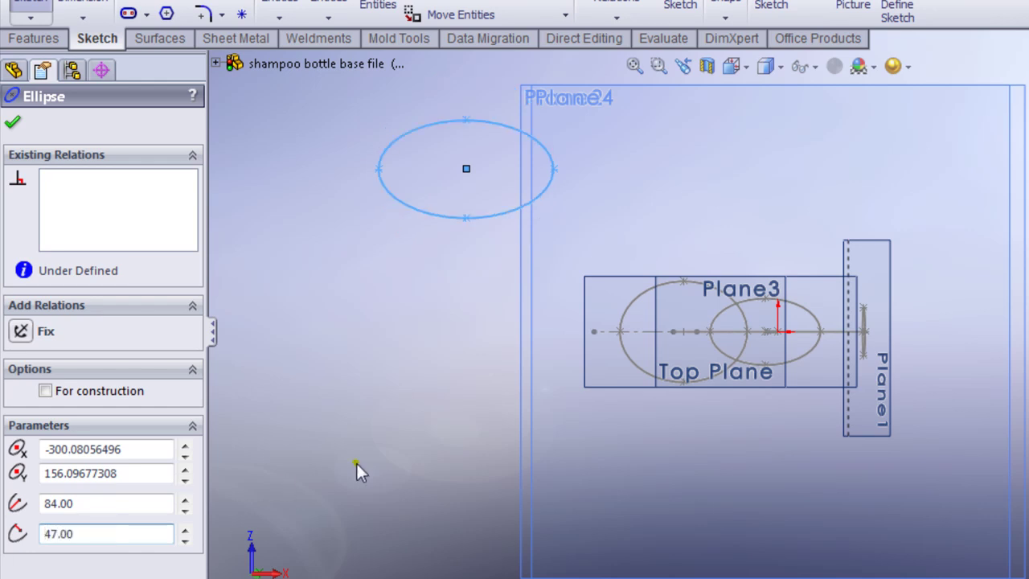
scroll(735, 309, down, 1)
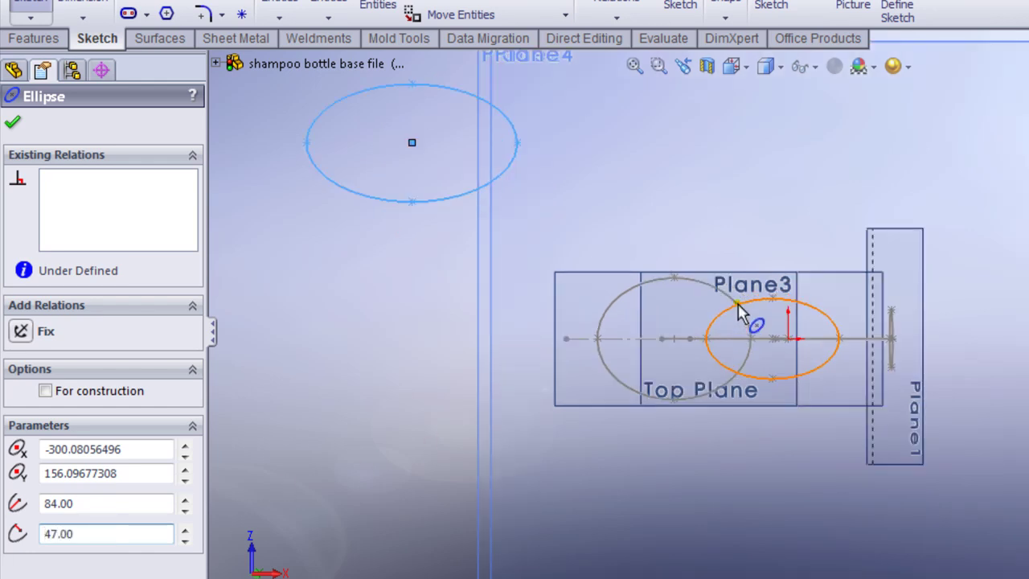
click(13, 123)
click(327, 278)
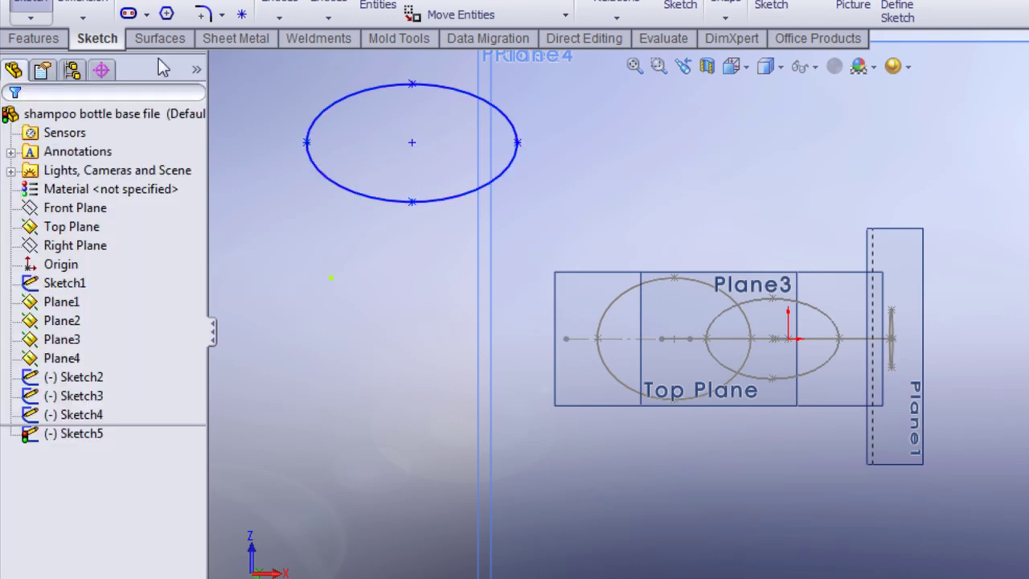
Step: Sketch a horizontal centerline about 74.55 mm long from the Plane4 sketch origin in the negative X direction
click(172, 5)
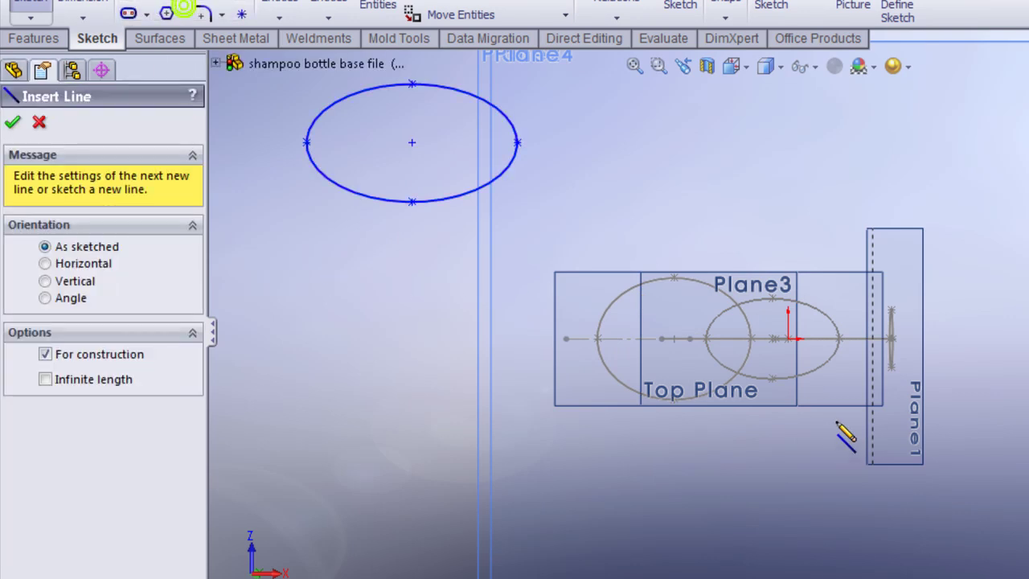
scroll(792, 341, up, 3)
scroll(783, 336, down, 2)
scroll(782, 335, down, 3)
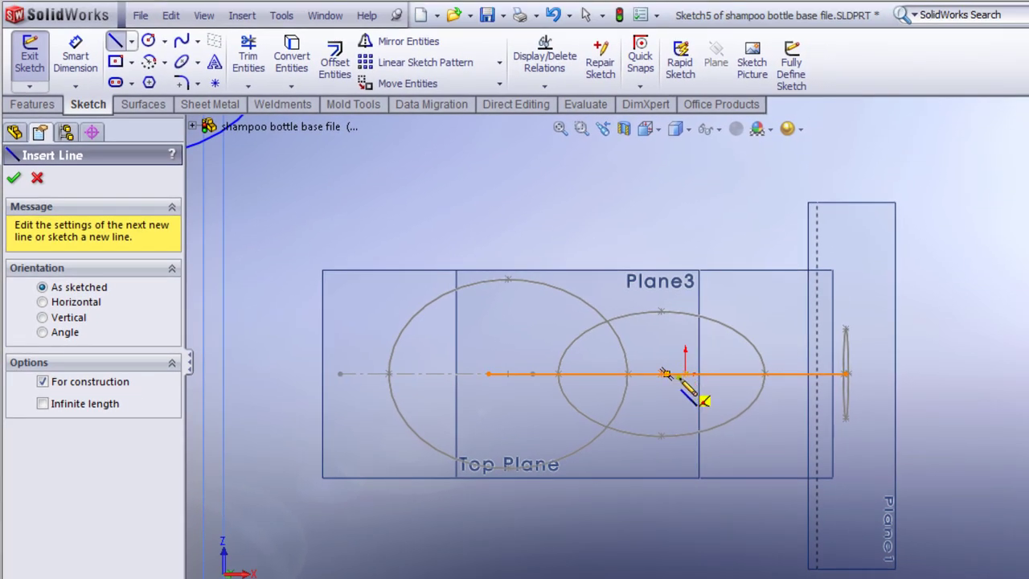
key(ctrl+7)
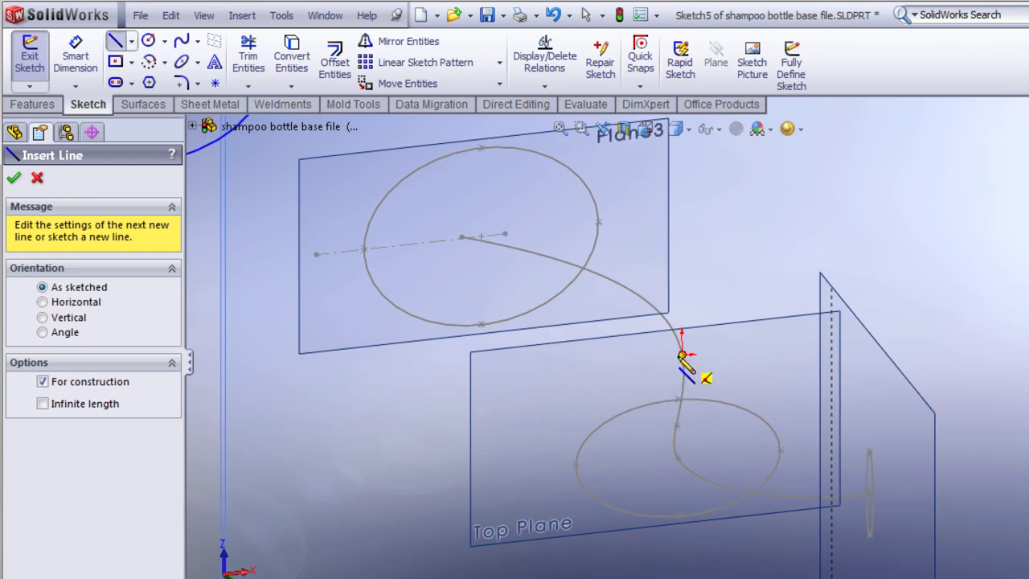
click(682, 354)
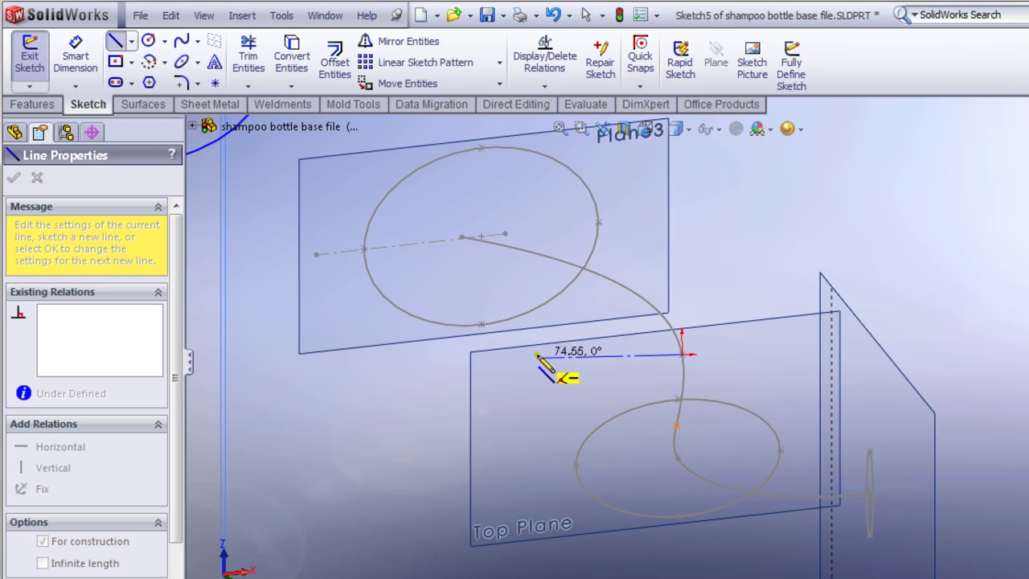
click(537, 358)
right_click(548, 391)
click(594, 403)
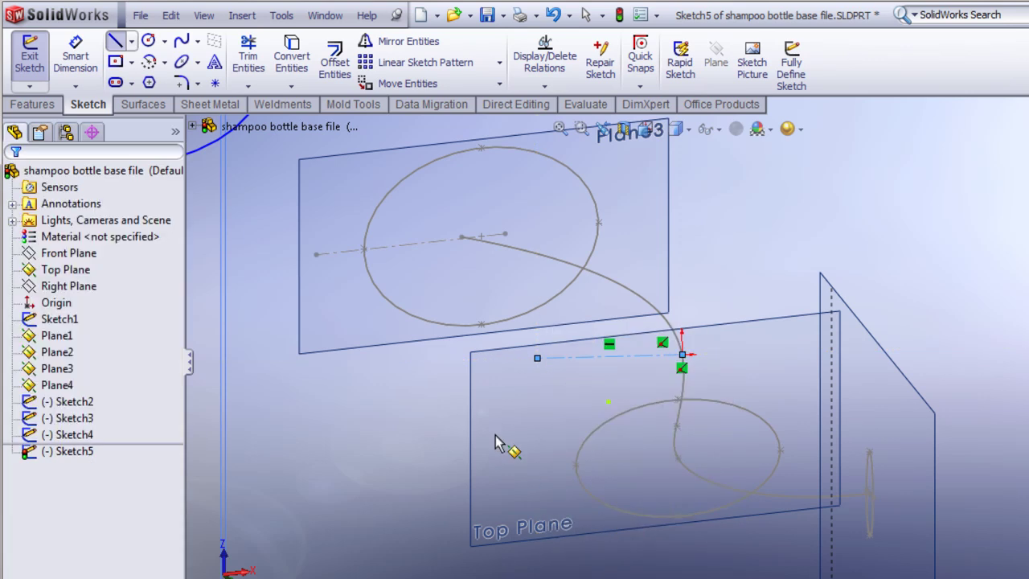
click(580, 360)
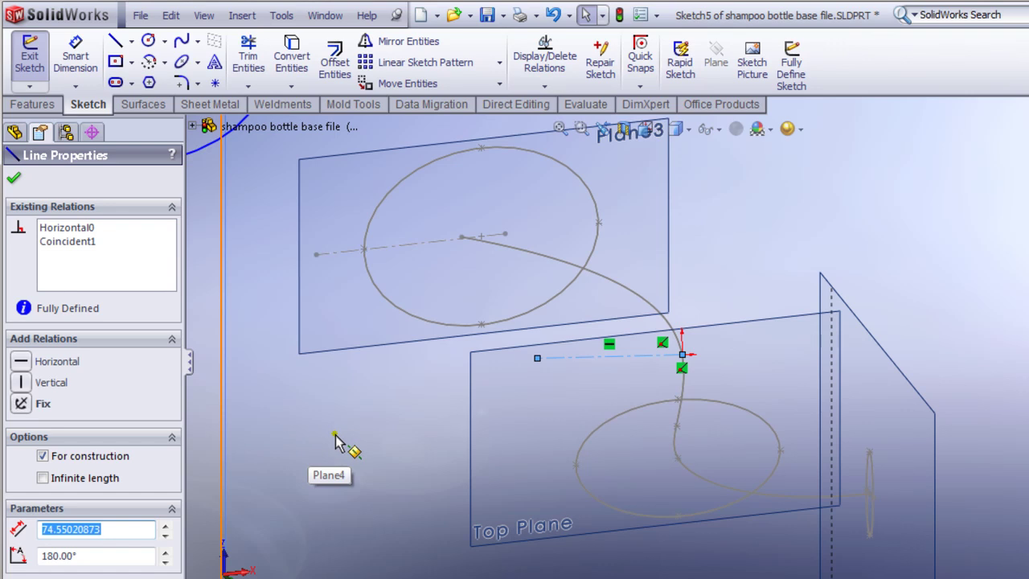
click(14, 178)
Step: Make the Plane4 ellipse's centre point coincident with the horizontal centerline
key(ctrl+8)
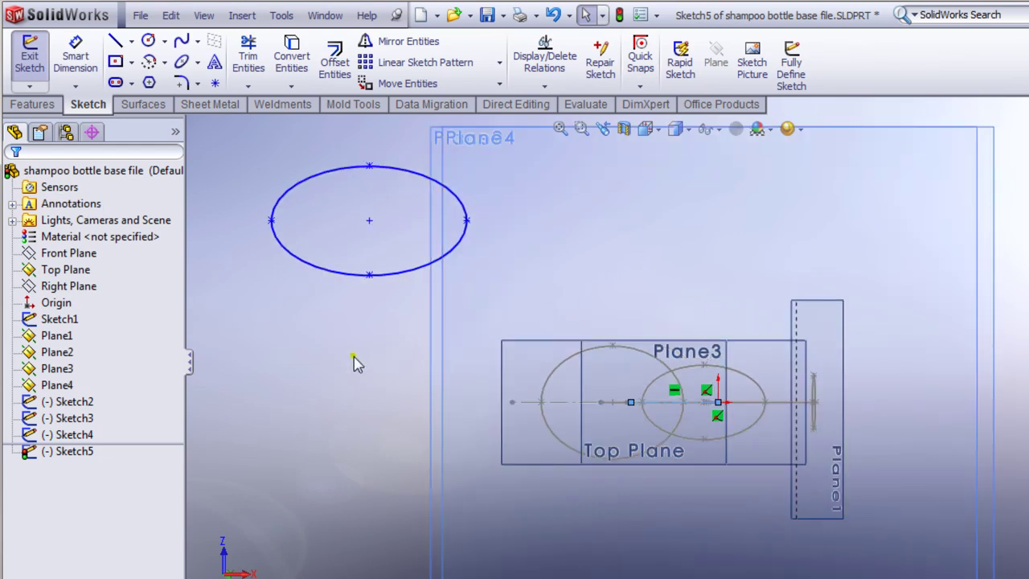
click(369, 222)
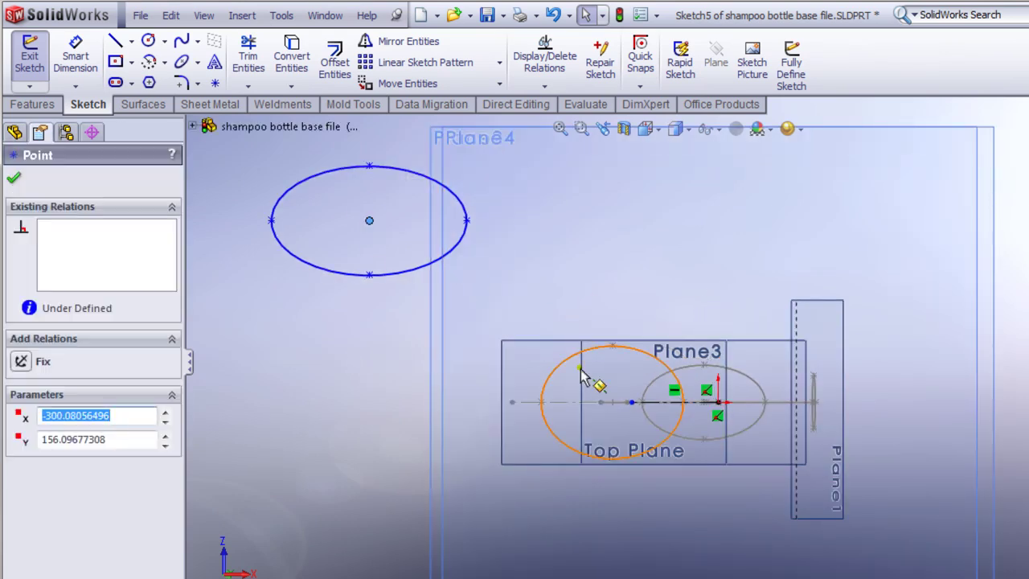
click(653, 403)
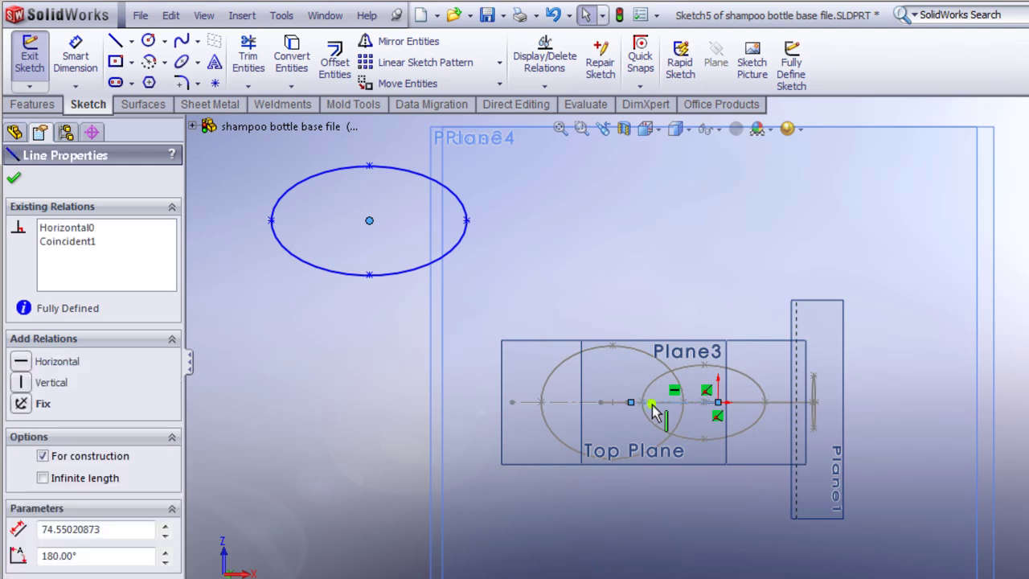
ctrl+click(630, 402)
click(18, 488)
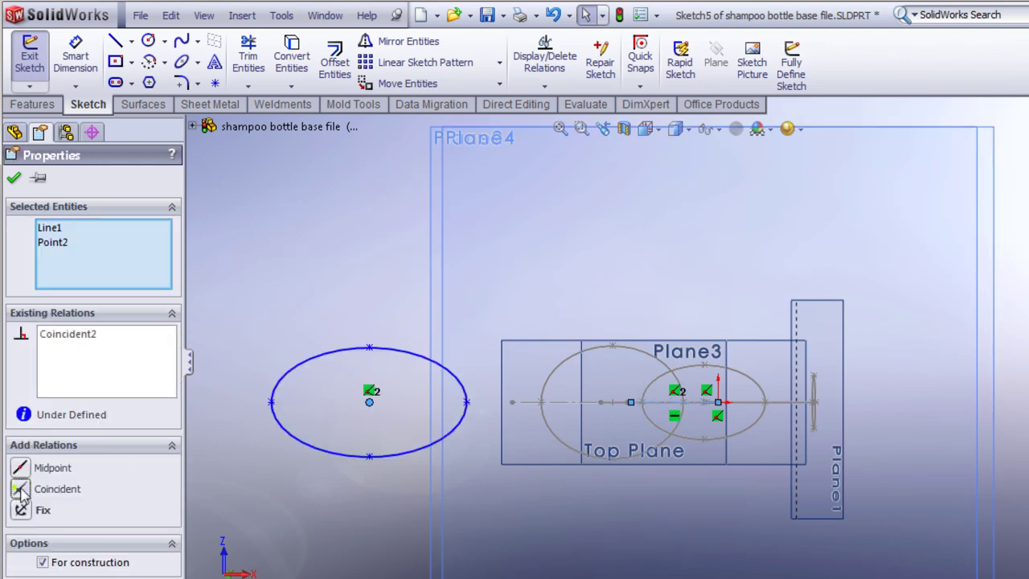
click(13, 179)
Step: Dimension the Plane4 ellipse's centre 37.691 mm from the sketch origin
scroll(643, 406, down, 2)
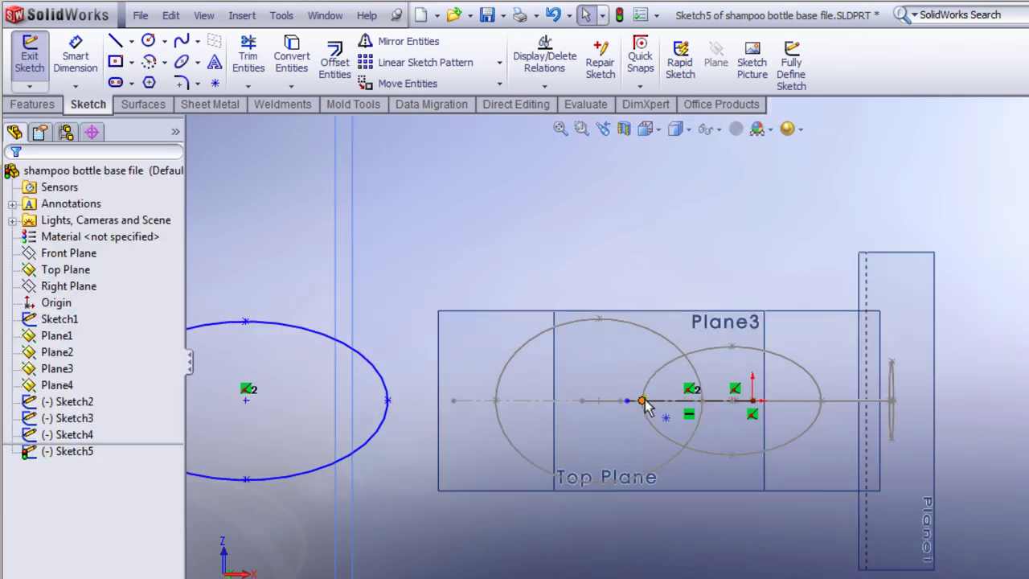
click(76, 56)
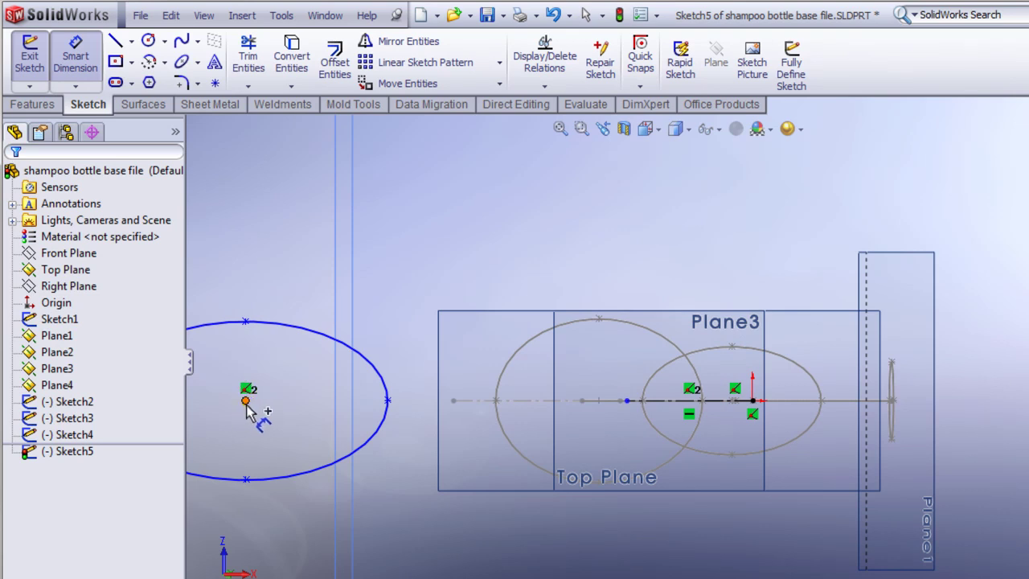
click(245, 401)
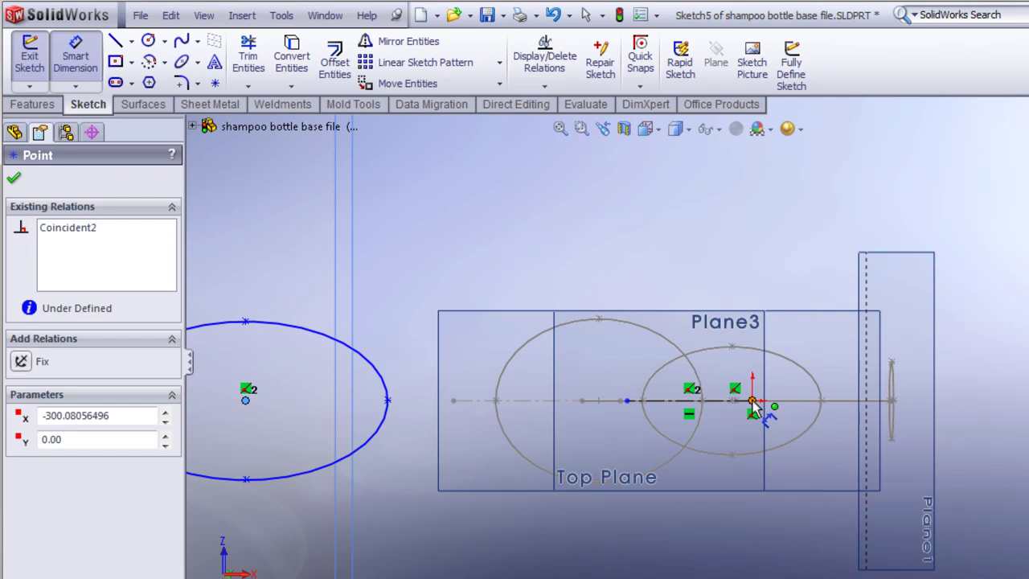
click(752, 400)
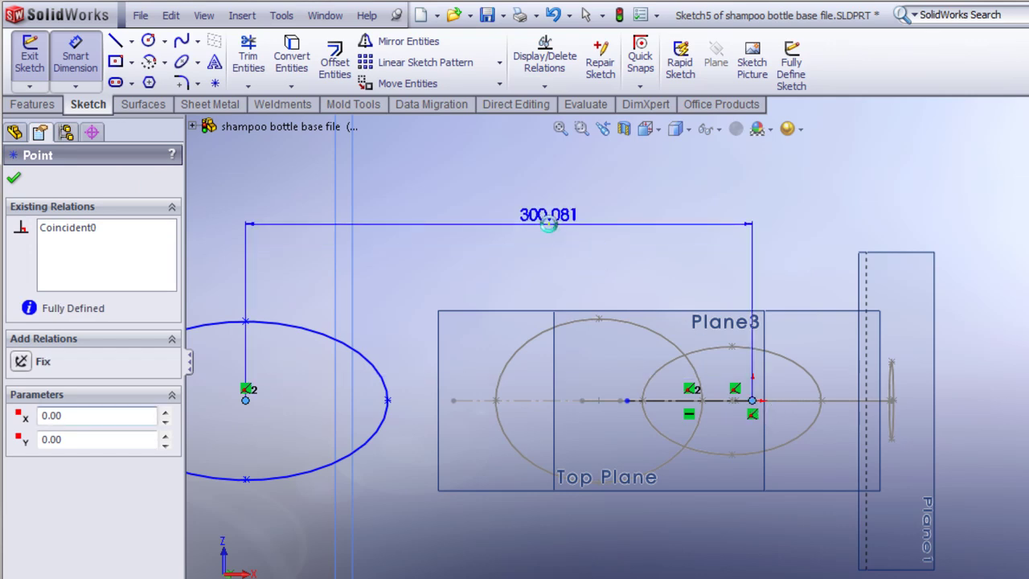
click(548, 222)
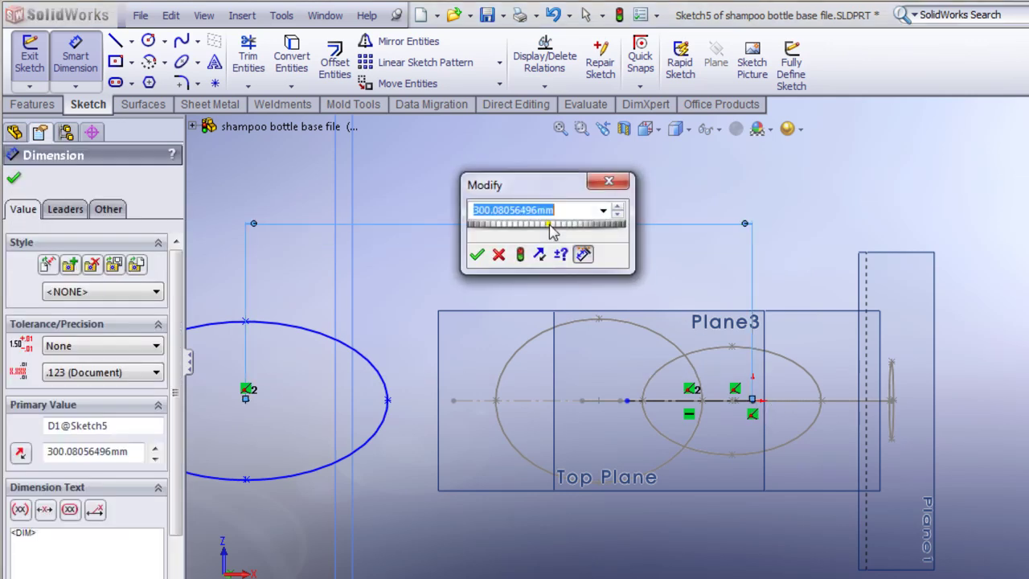
text(37)
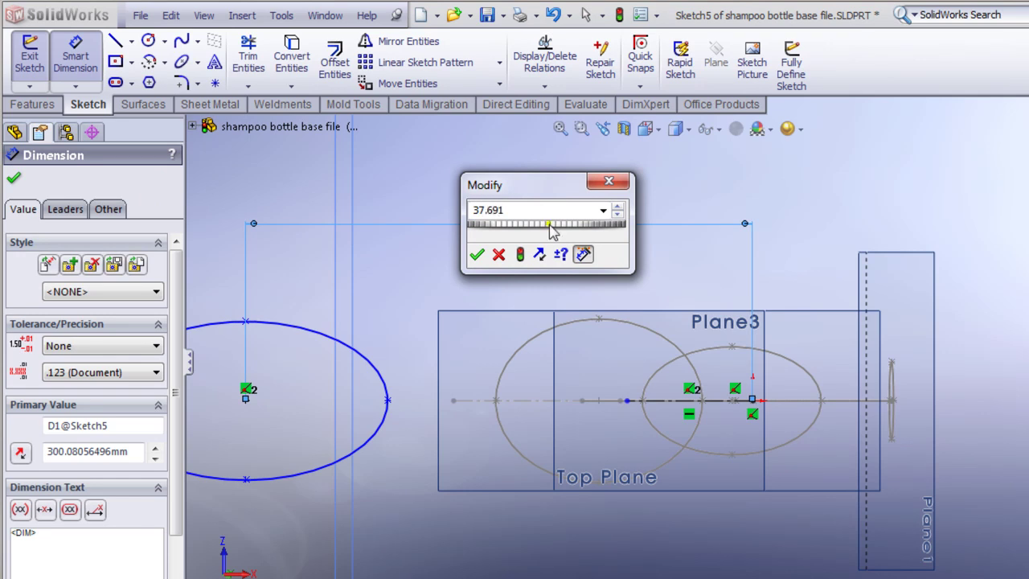
text(.691)
key(Return)
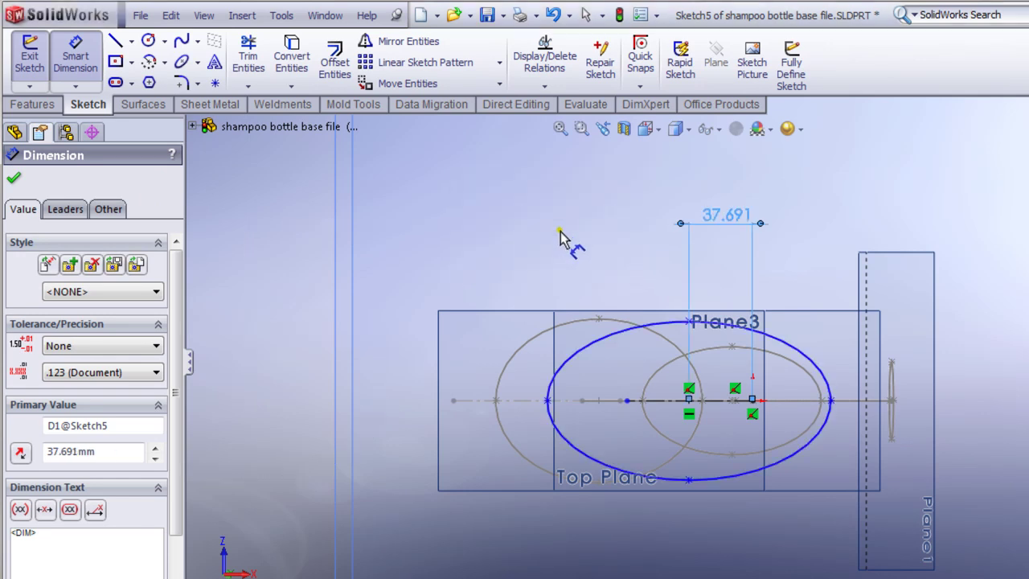
right_click(410, 235)
click(443, 246)
click(302, 331)
Step: Shrink the displayed border of Plane4 from two opposite corners so it closely frames its ellipse
mouse_move(356, 460)
middle_down()
mouse_move(386, 281)
mouse_move(574, 448)
mouse_move(563, 470)
mouse_move(475, 475)
mouse_move(592, 427)
mouse_move(702, 247)
mouse_move(707, 453)
mouse_move(912, 337)
mouse_move(772, 450)
middle_up()
click(775, 450)
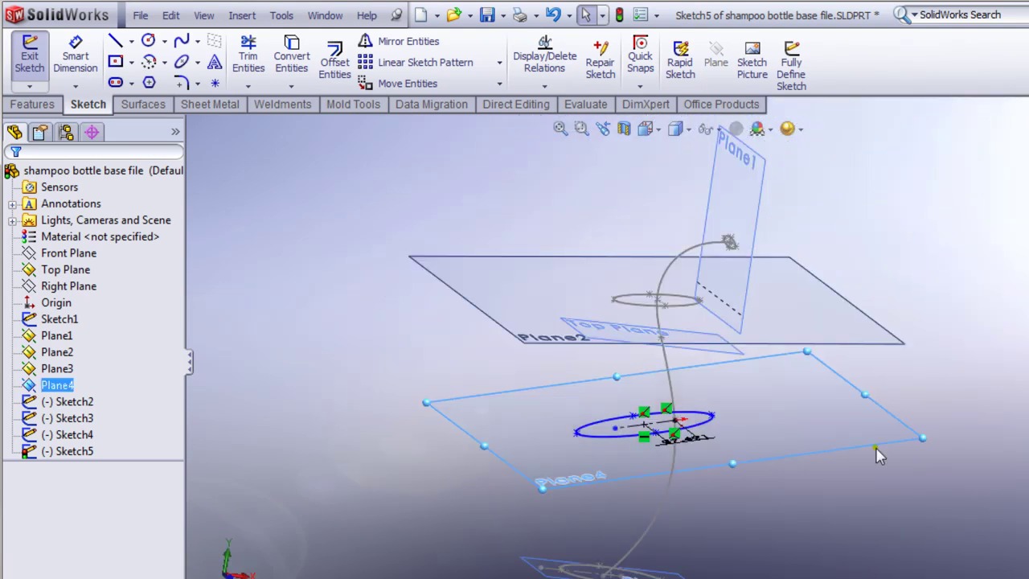
drag(918, 437, 765, 445)
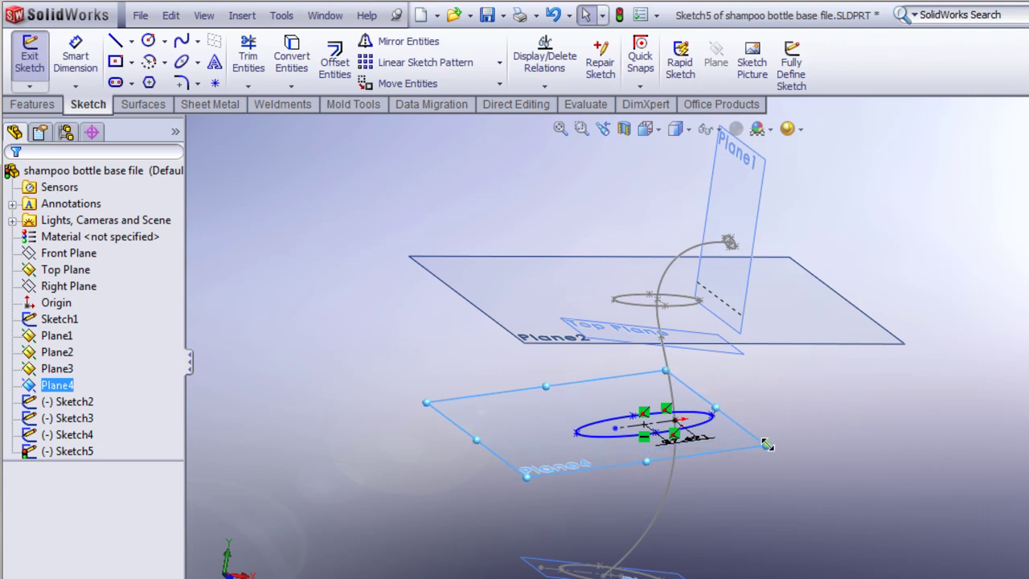
drag(426, 402, 523, 407)
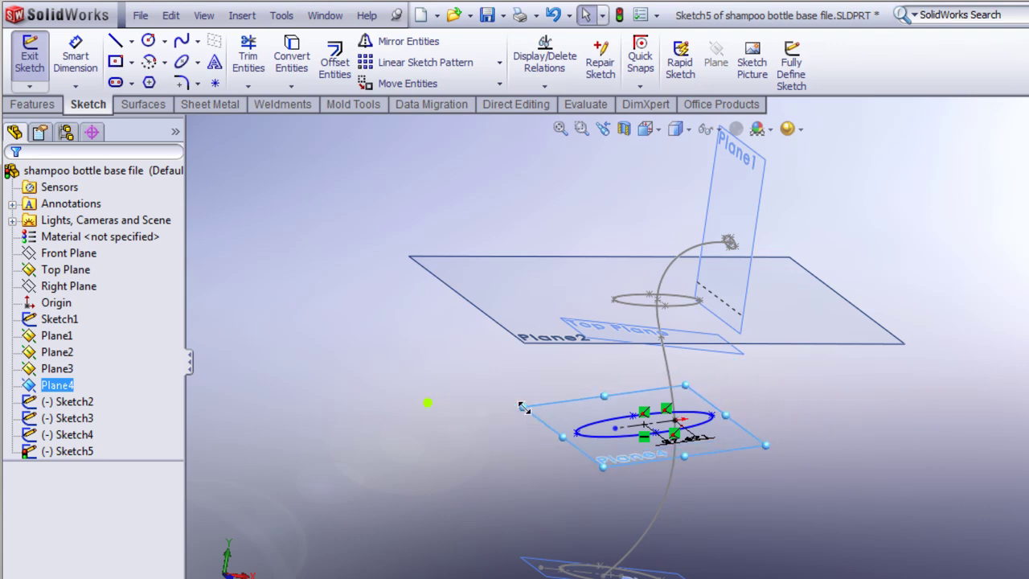
Step: Shrink the displayed border of Plane2 so it closely frames the upper ellipse
click(519, 336)
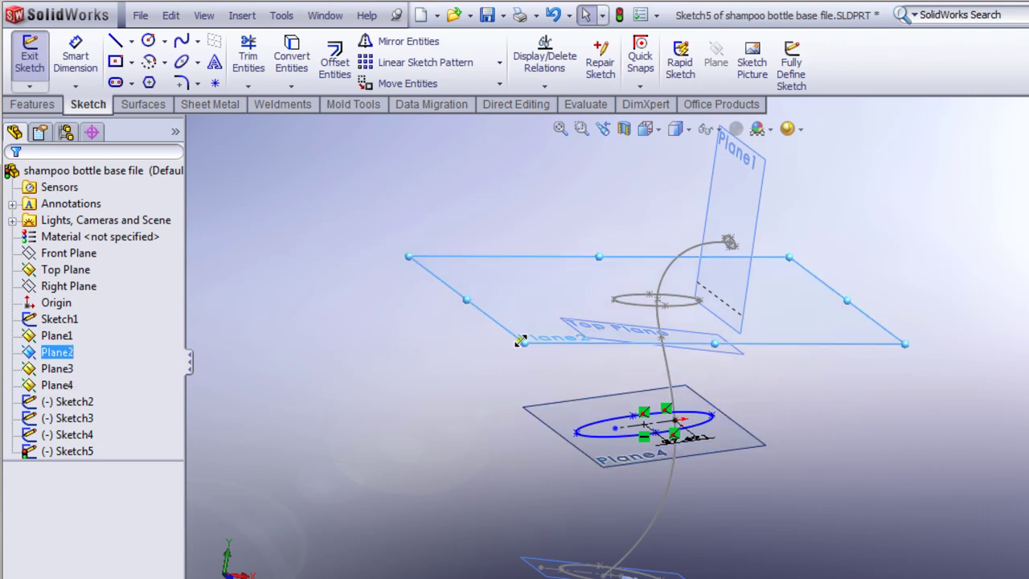
drag(584, 315, 617, 309)
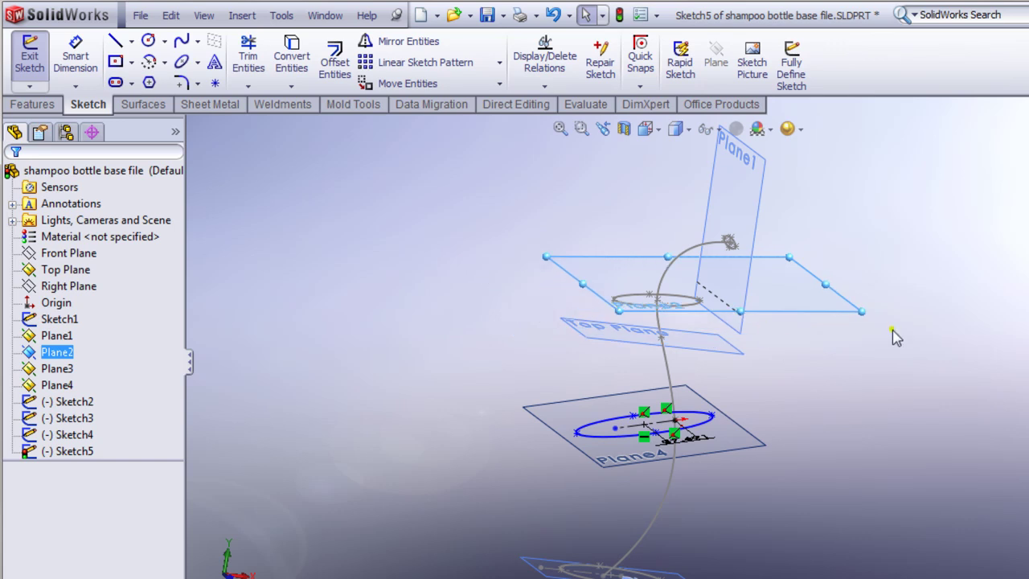
drag(787, 255, 702, 284)
Step: Shrink the displayed border of Plane1 around the small profile at the spline's upper end
click(738, 271)
drag(740, 334, 741, 280)
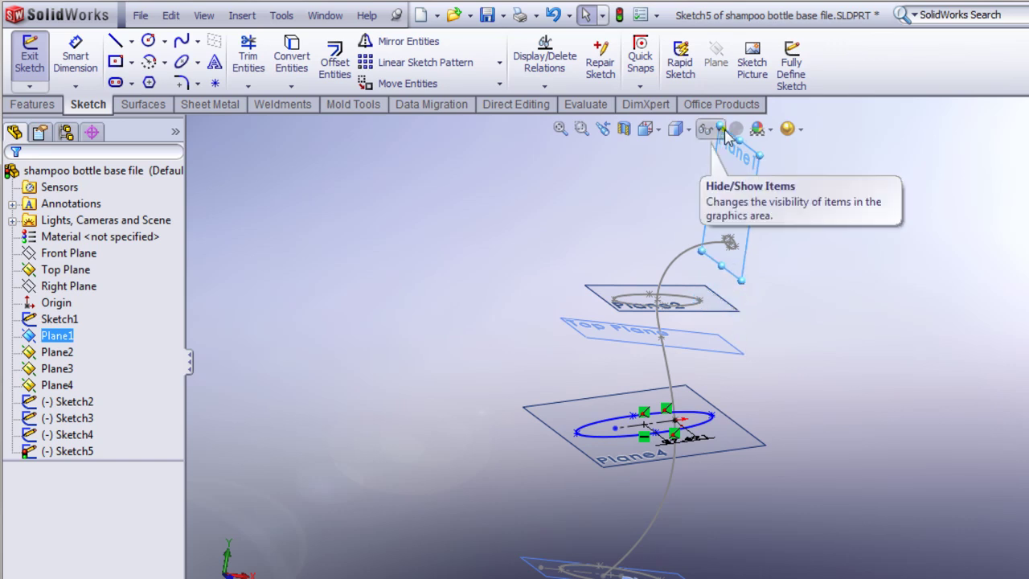
scroll(814, 262, up, 2)
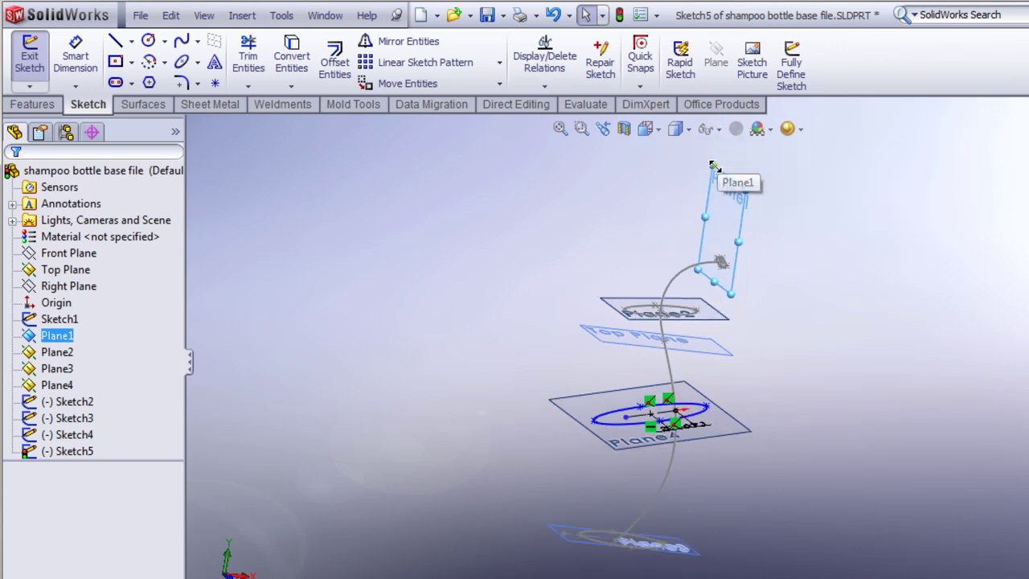
drag(714, 166, 714, 227)
click(868, 383)
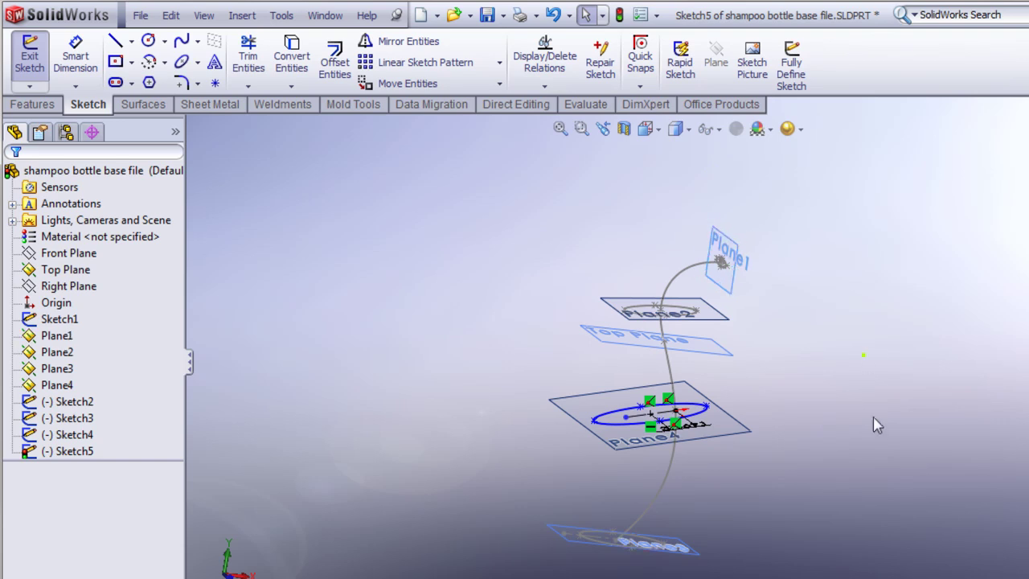
Step: Exit the Plane4 ellipse sketch and start a new sketch on the Front Plane
middle_drag(814, 472, 909, 489)
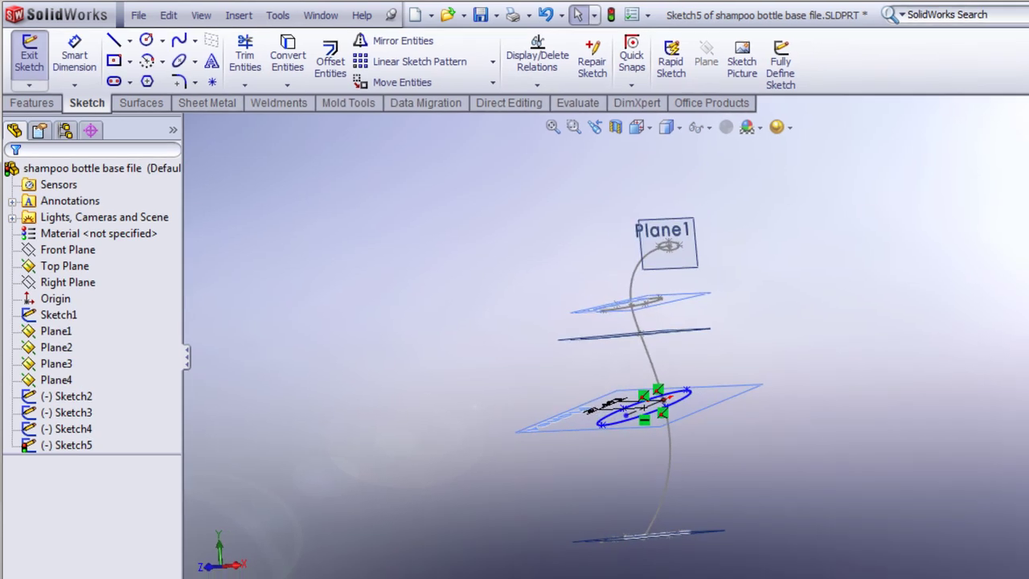
click(997, 137)
middle_drag(748, 410, 727, 403)
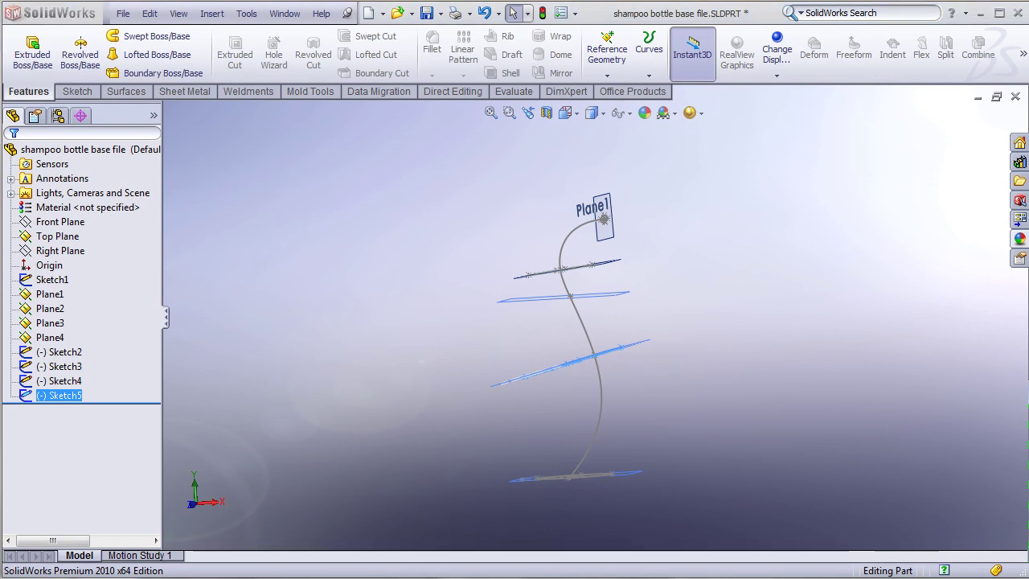
middle_drag(416, 368, 376, 342)
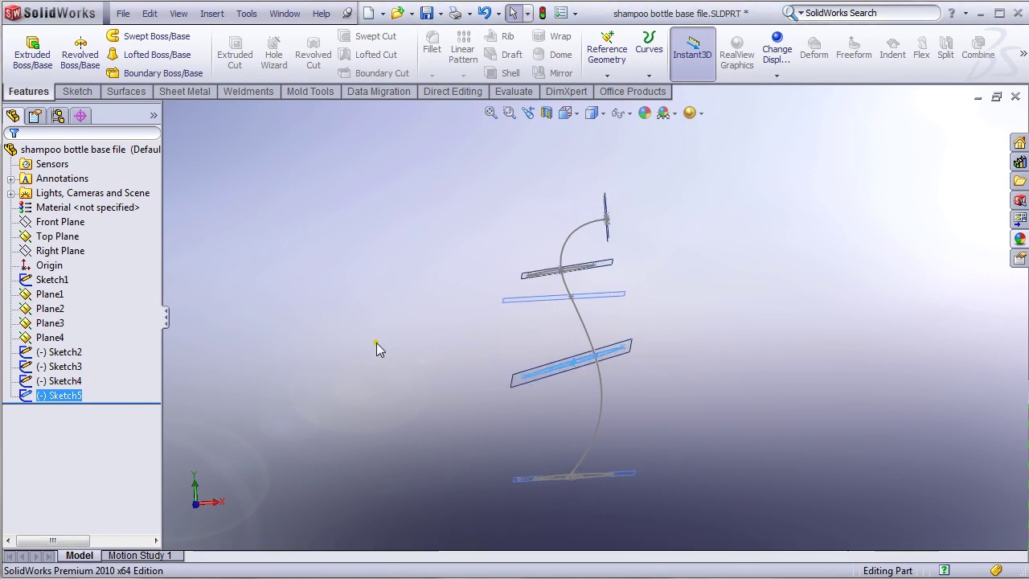
key(ctrl+1)
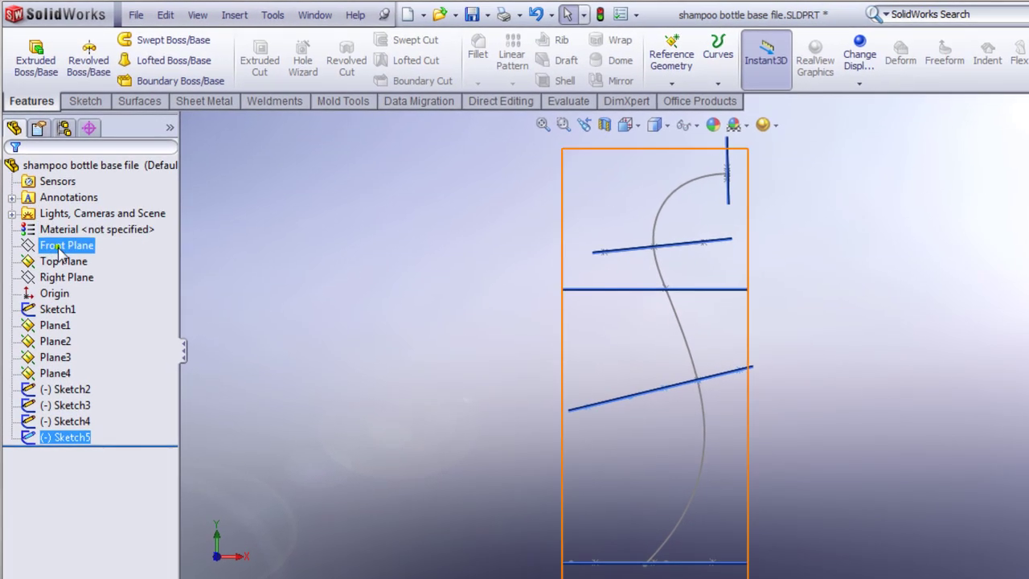
click(60, 252)
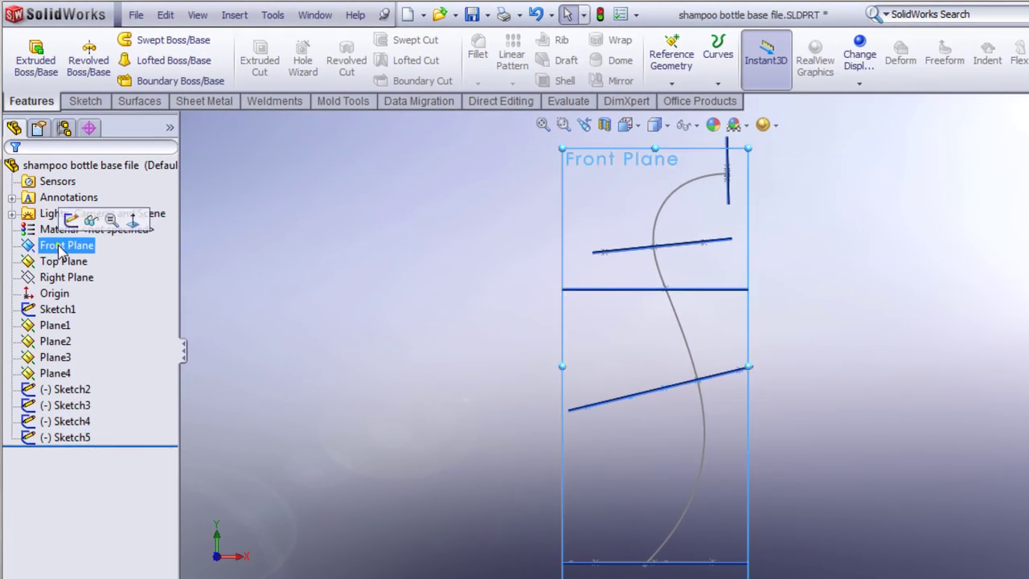
click(75, 218)
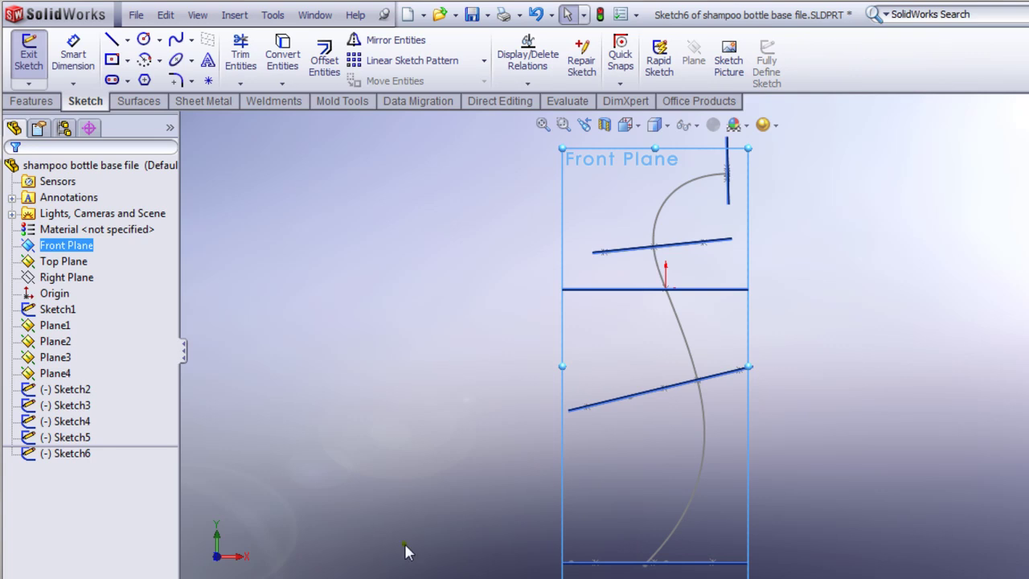
Step: Sketch a vertical ellipse with radii of about 117.6 mm and 56.8 mm on the negative X side of the spline
scroll(675, 359, down, 1)
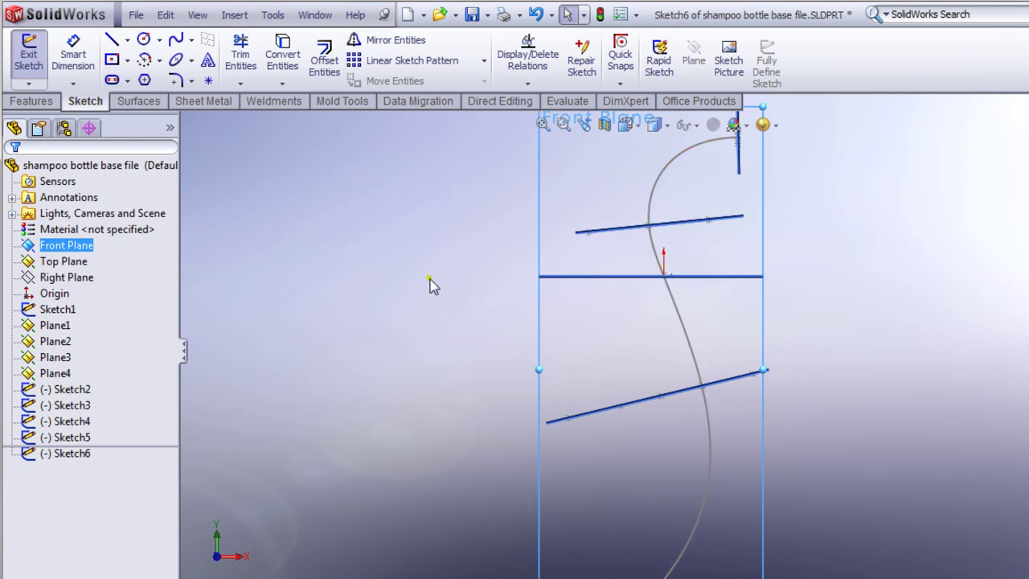
click(175, 59)
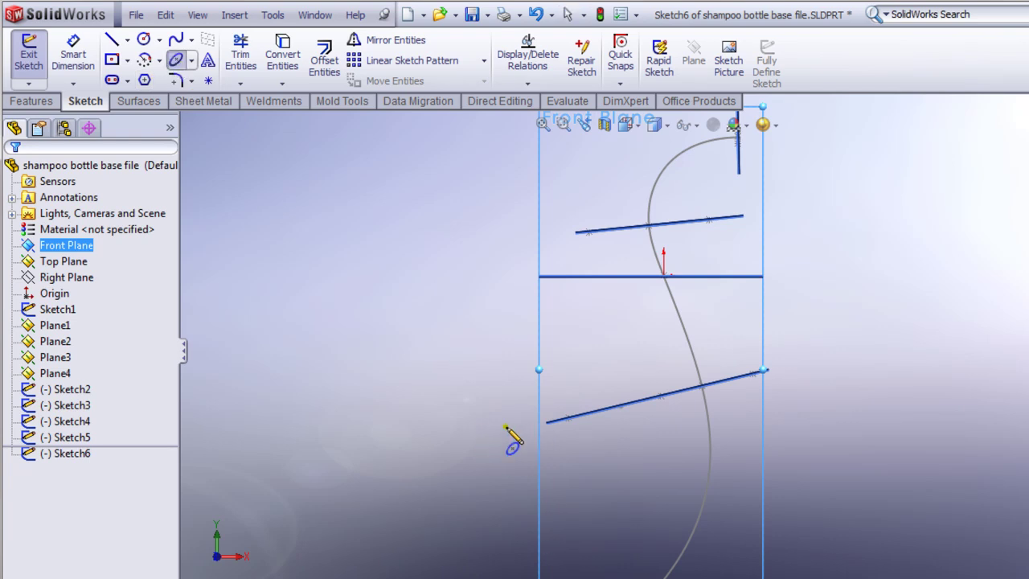
click(480, 427)
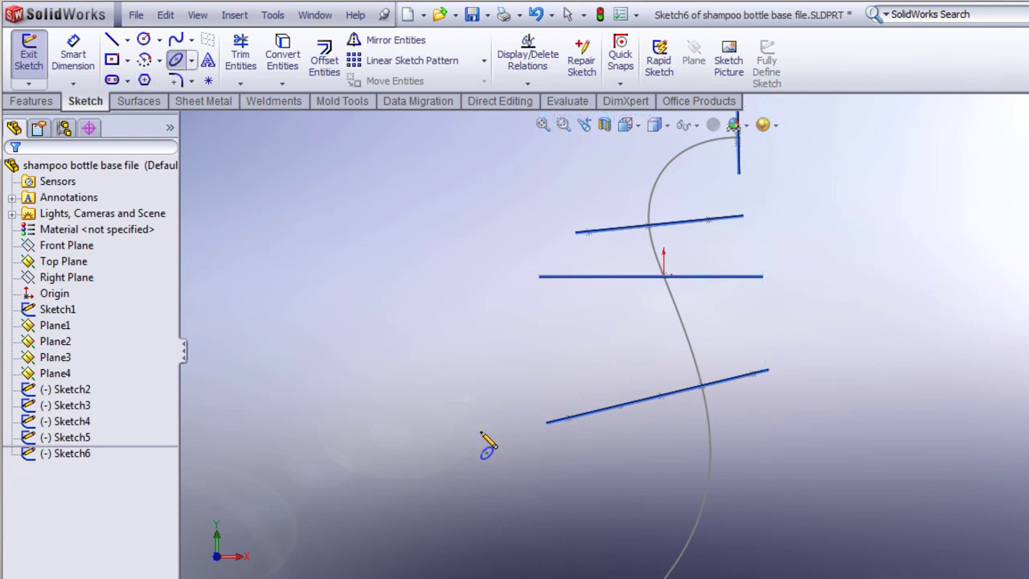
click(478, 557)
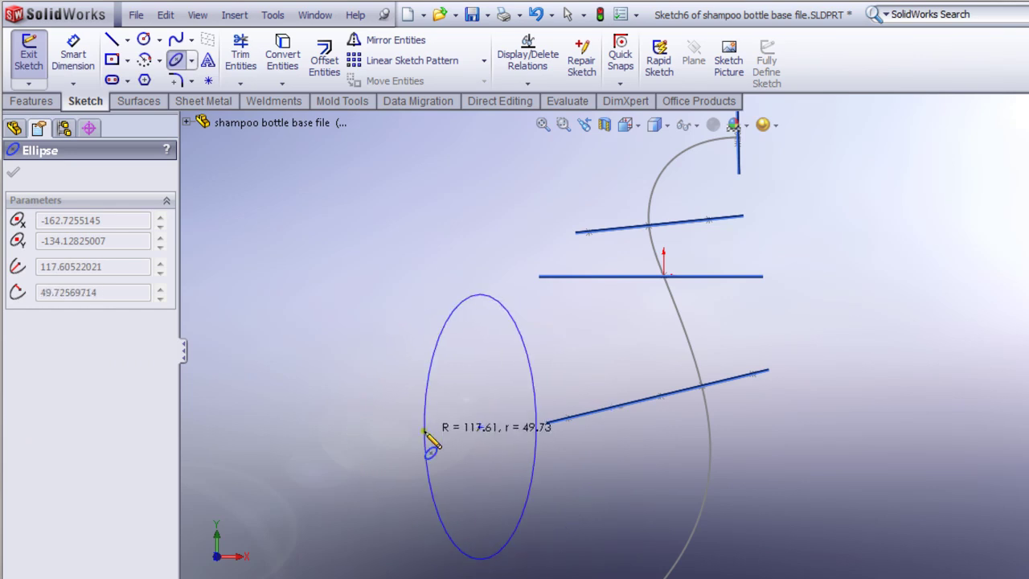
click(416, 433)
right_click(304, 406)
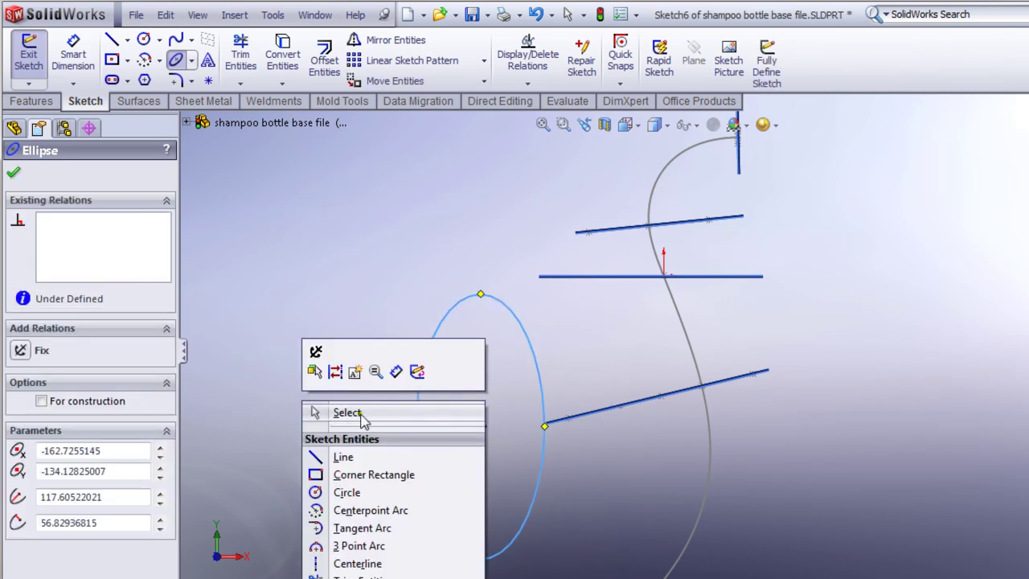
click(344, 410)
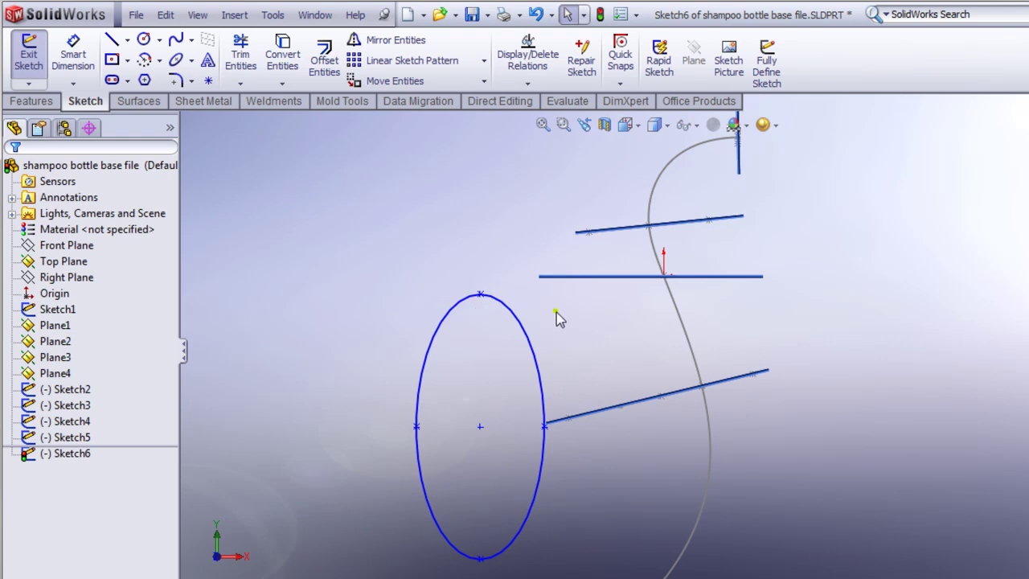
Step: Set the Front Plane ellipse's vertical radius to 99.5 mm and its horizontal radius to 50 mm
scroll(667, 296, down, 1)
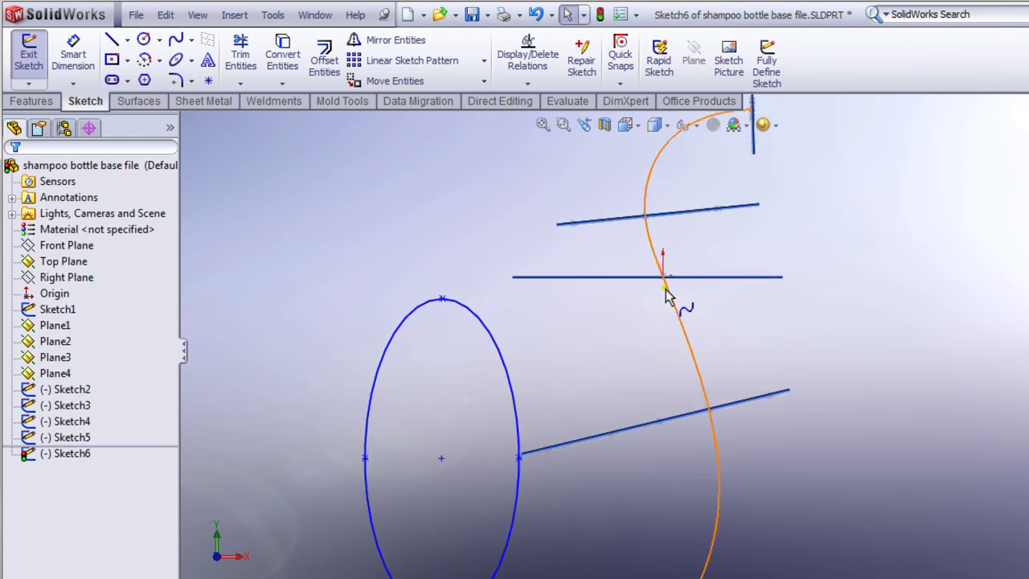
click(377, 354)
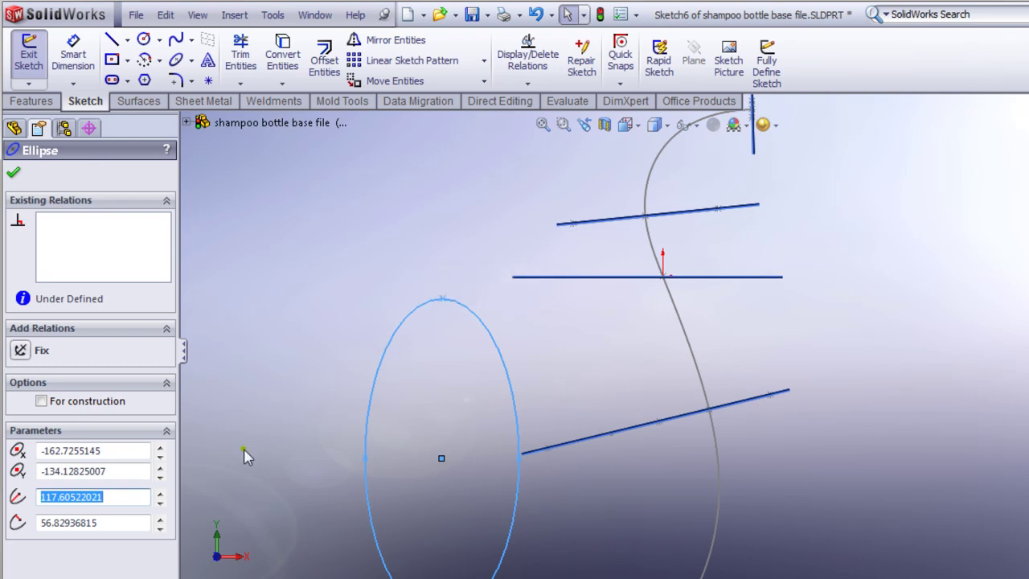
click(95, 523)
text(50)
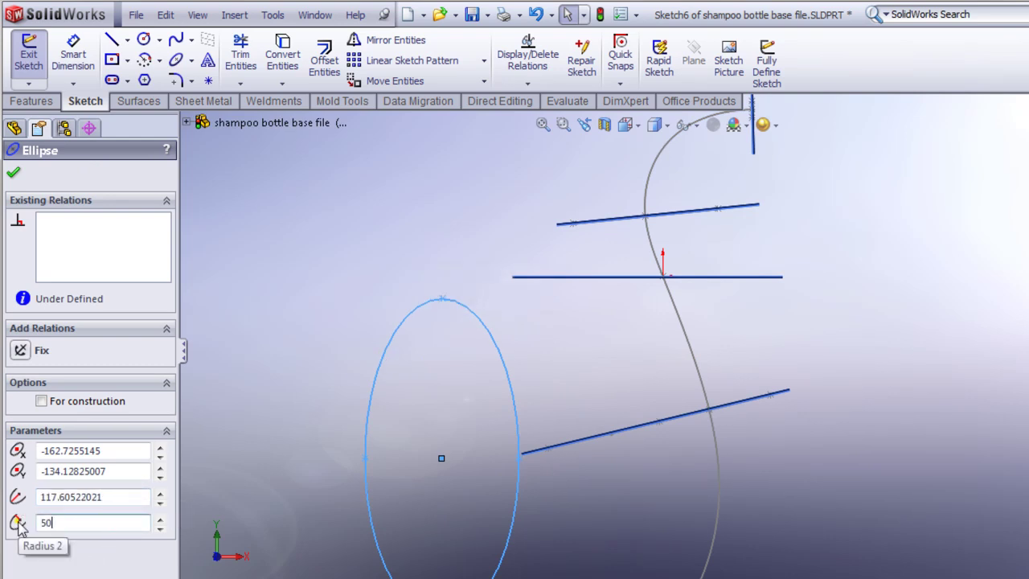
click(116, 497)
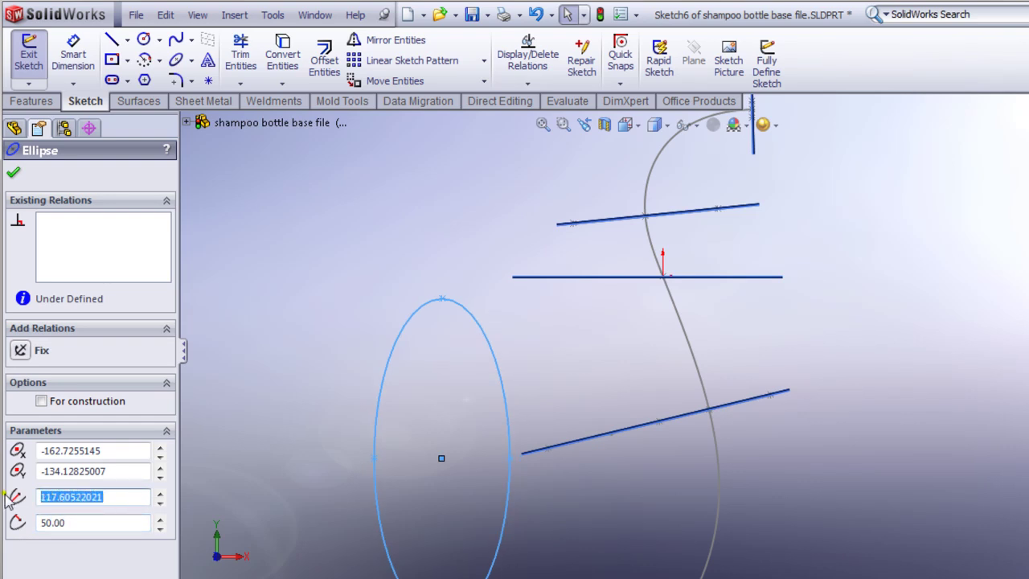
text(9)
key(Return)
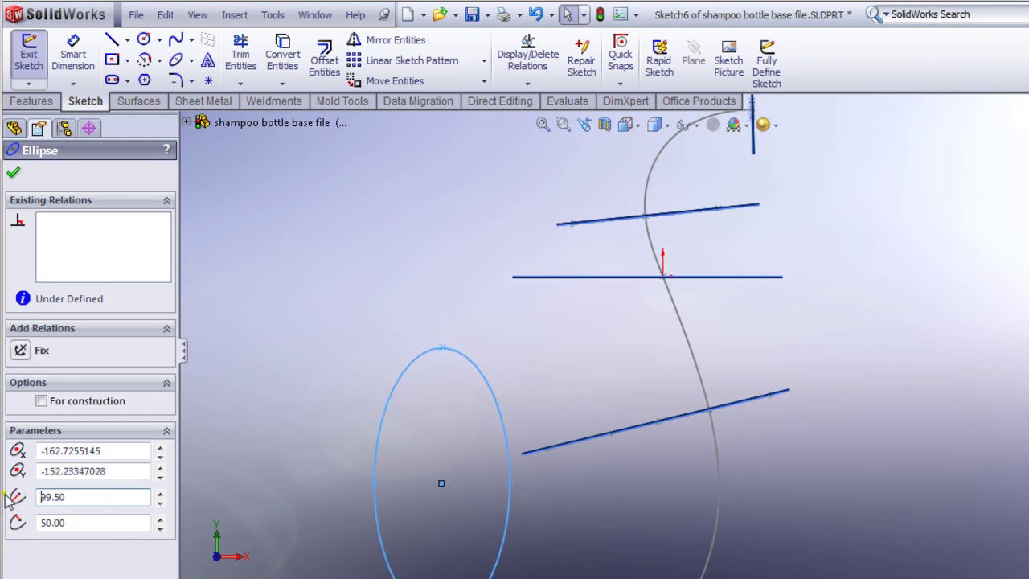
click(13, 172)
click(326, 259)
Step: Dimension the vertical distance between the ellipse's top point and the origin as 7.736 mm
key(d)
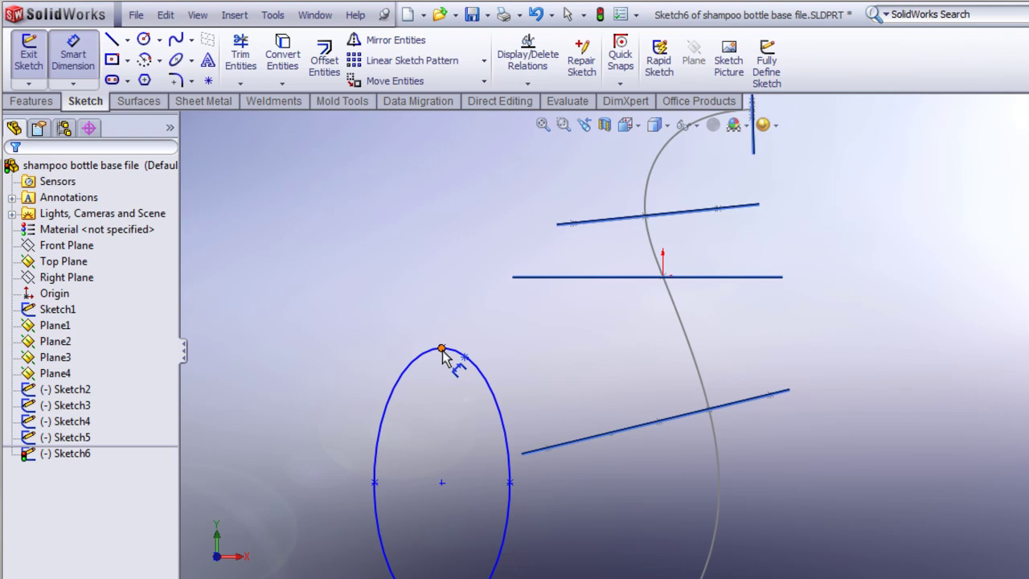
click(441, 349)
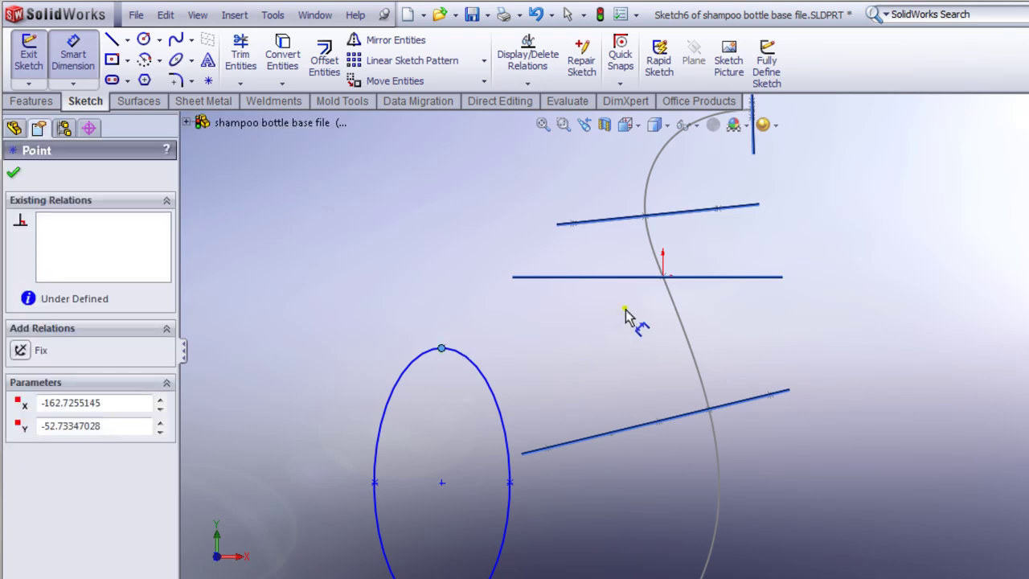
click(662, 277)
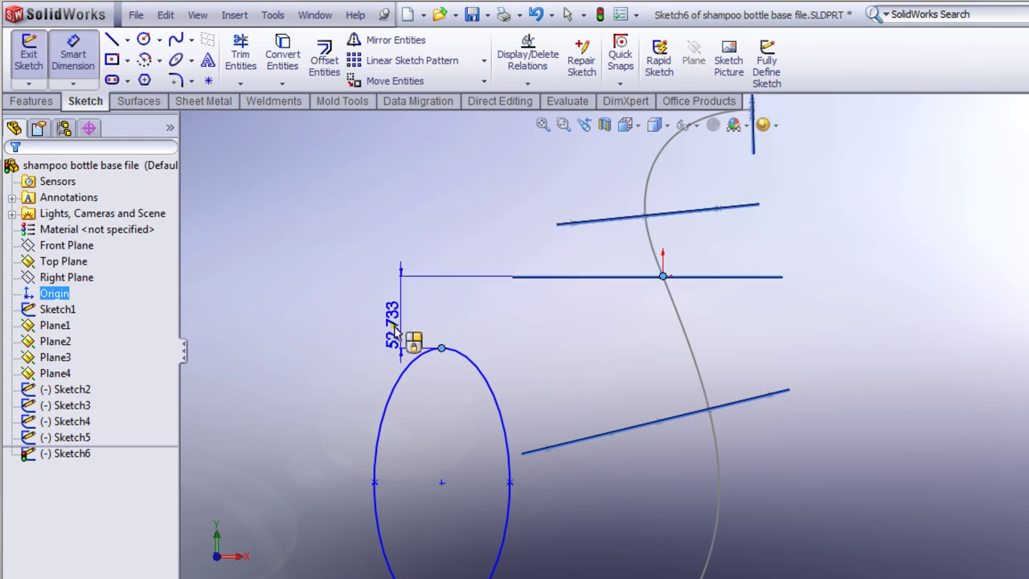
click(387, 332)
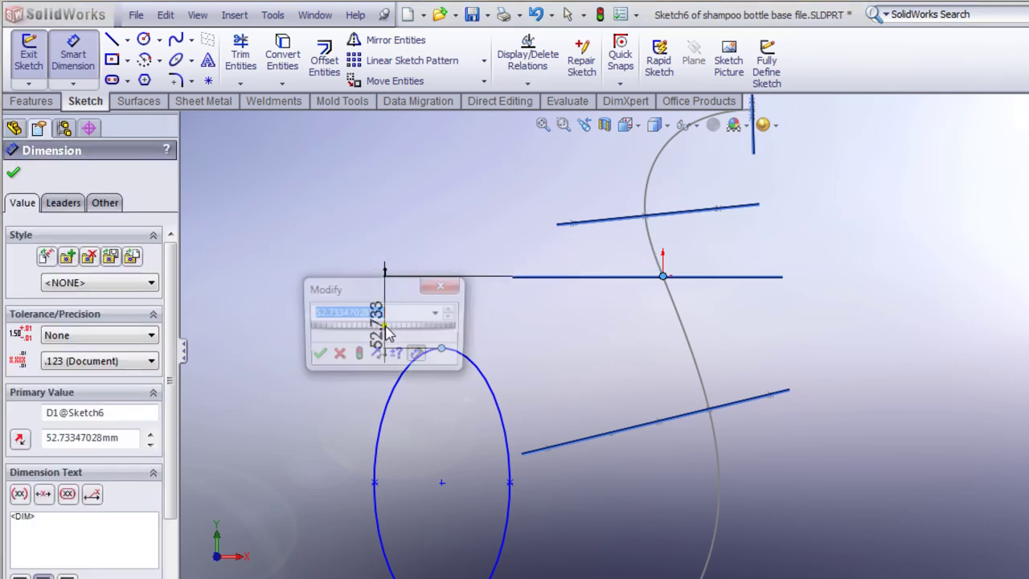
text(7.736)
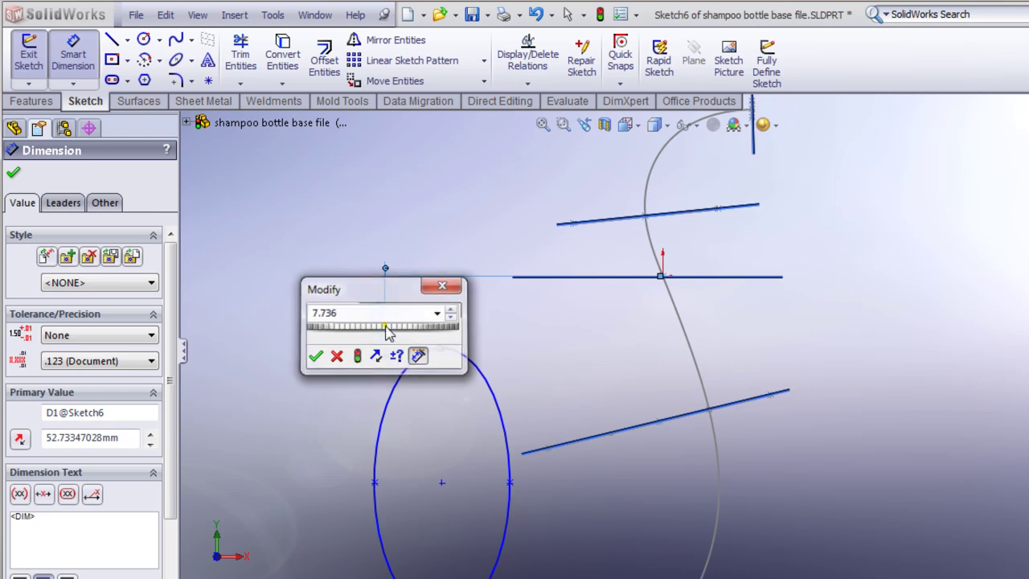
key(Return)
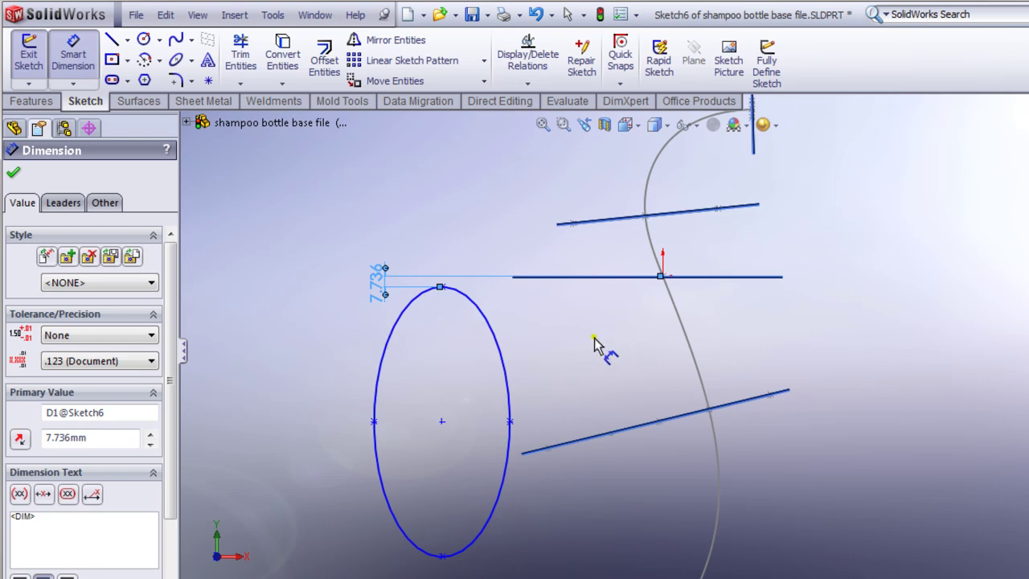
Step: Dimension the horizontal distance between the ellipse's top point and the origin as 2.579 mm
click(441, 289)
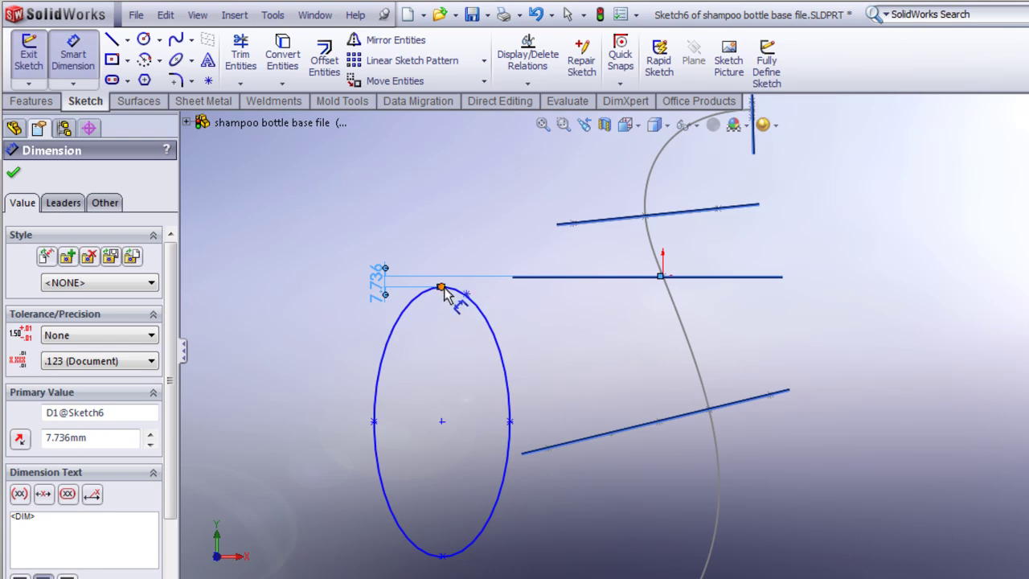
click(443, 288)
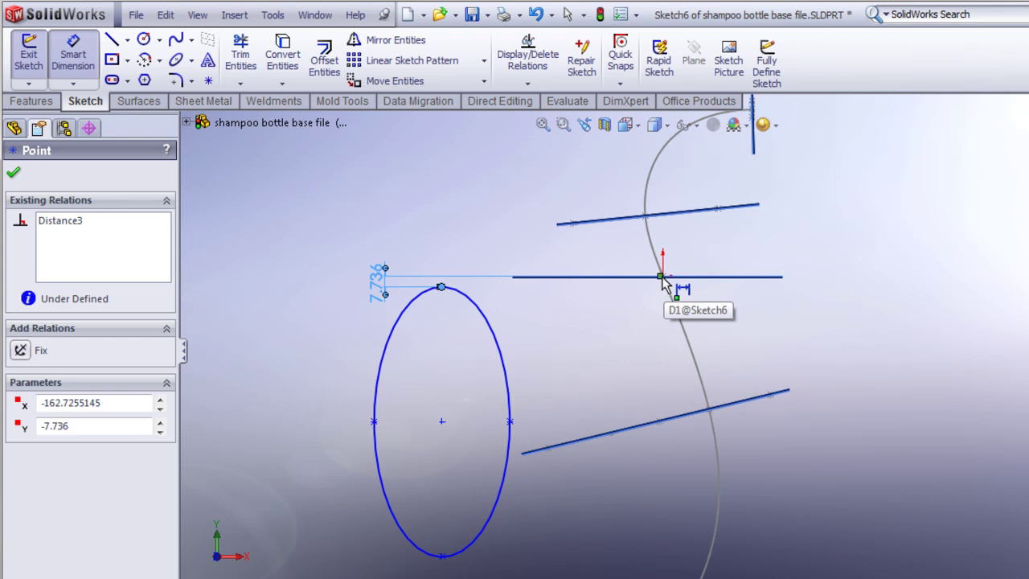
scroll(660, 278, down, 3)
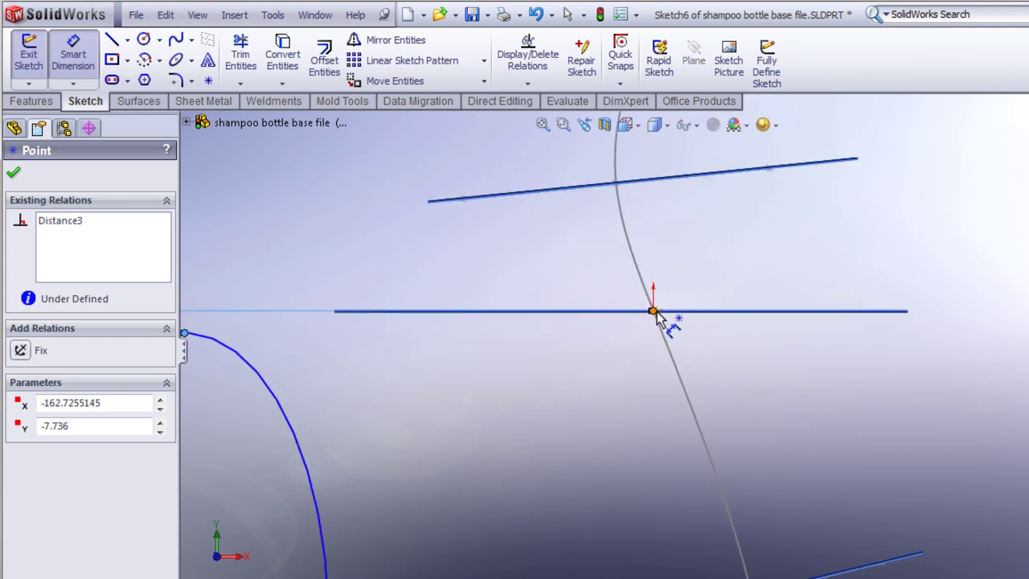
click(654, 312)
click(184, 333)
click(383, 250)
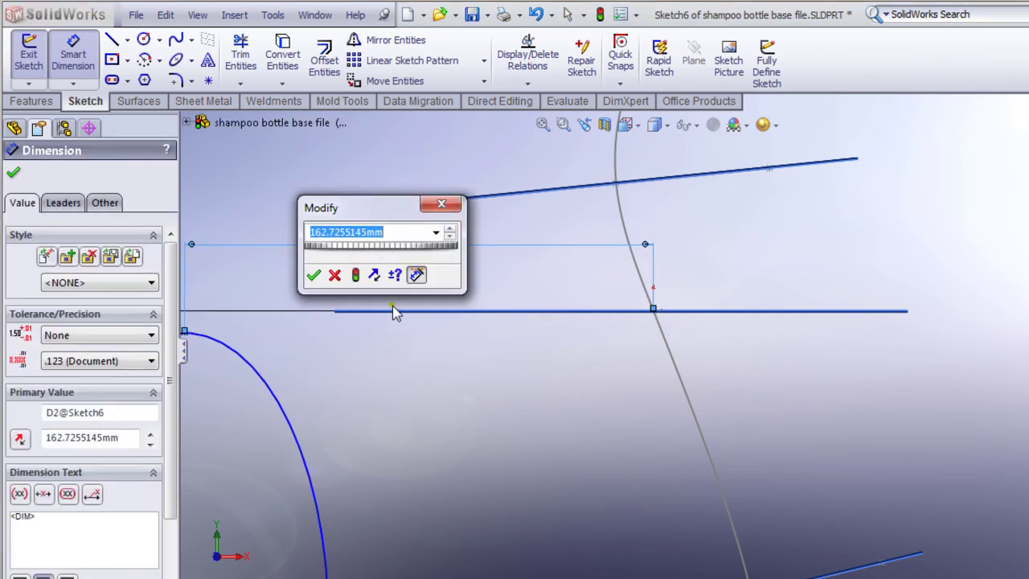
text(2.579)
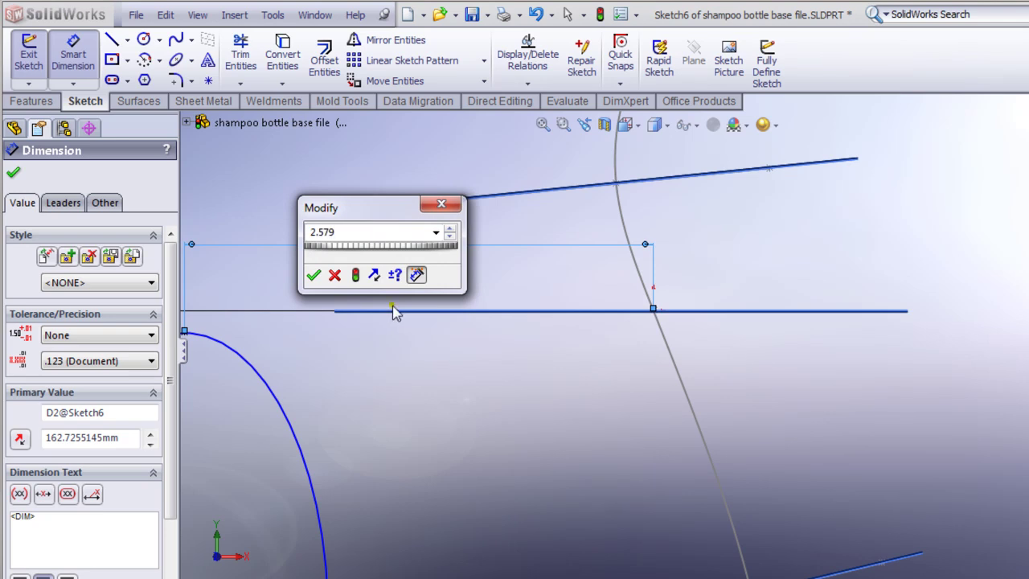
key(Return)
scroll(420, 406, up, 1)
right_click(426, 470)
click(446, 467)
Step: Dimension the vertical distance between the ellipse's center and the origin, keeping its current value
right_click(380, 376)
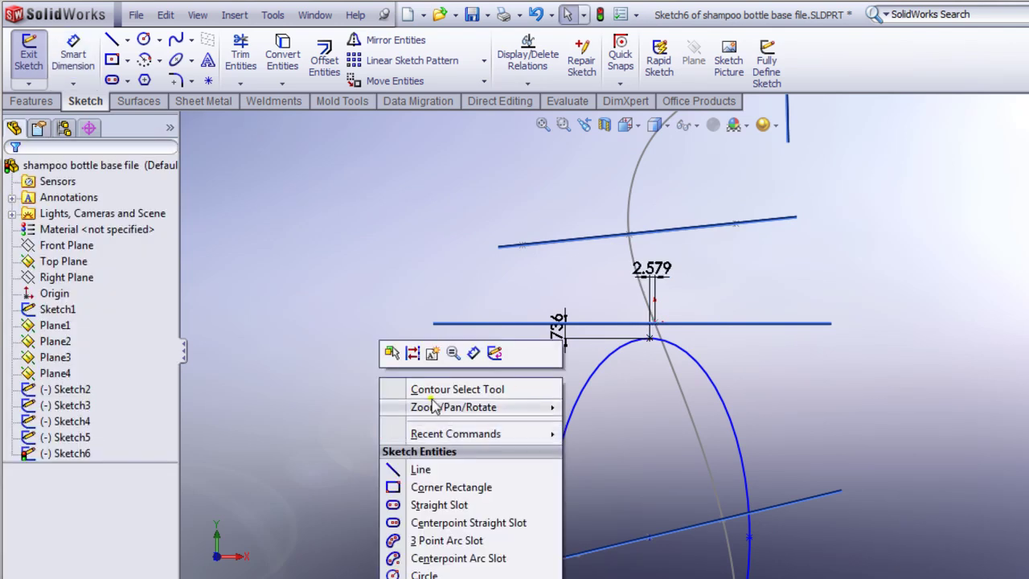
click(474, 352)
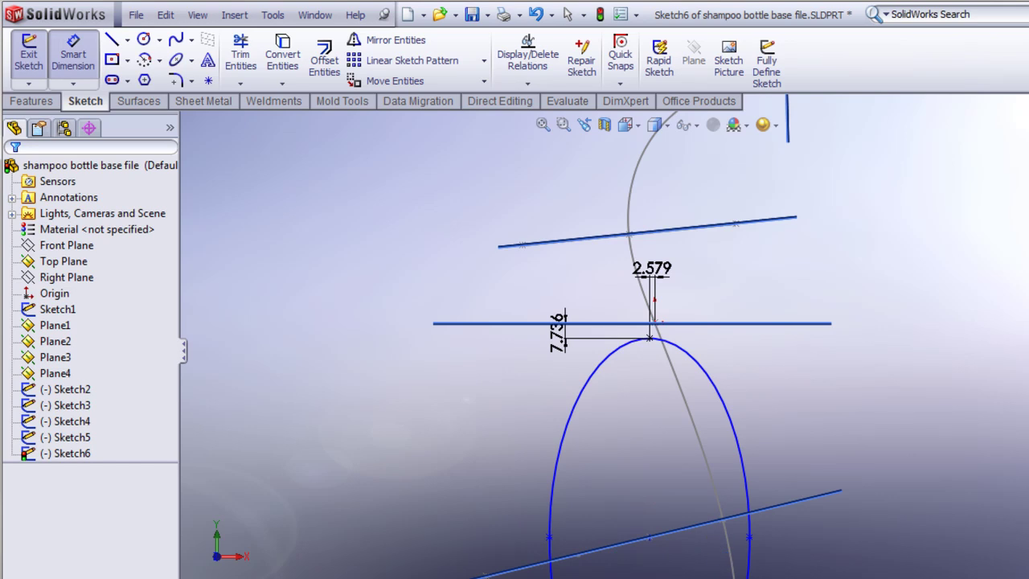
click(650, 538)
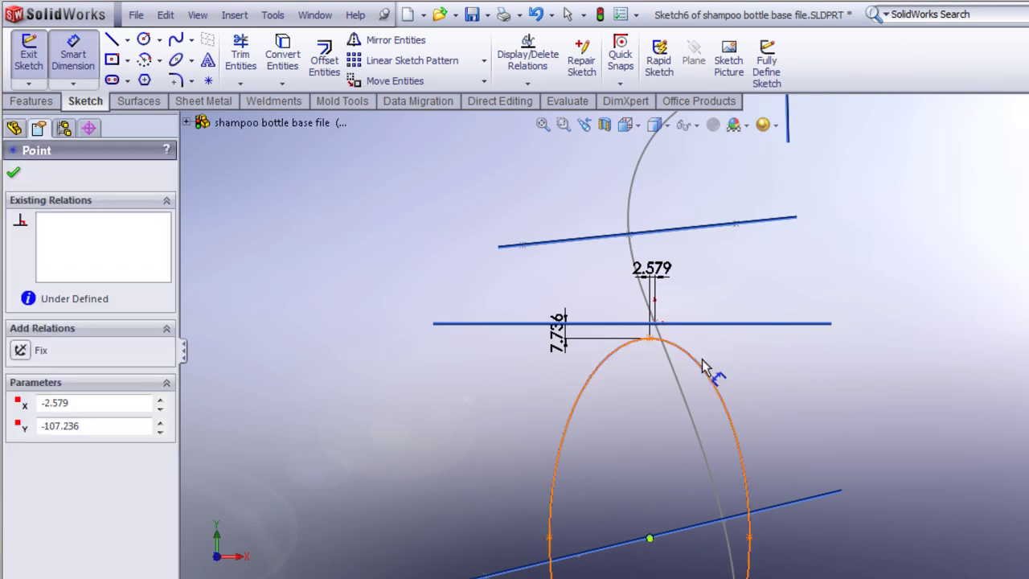
click(655, 324)
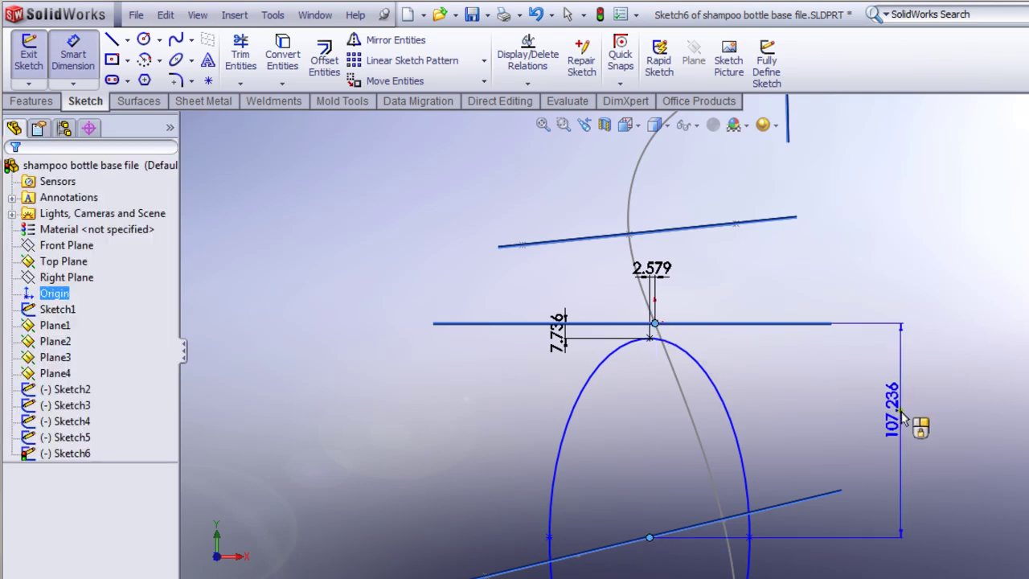
click(901, 416)
key(Return)
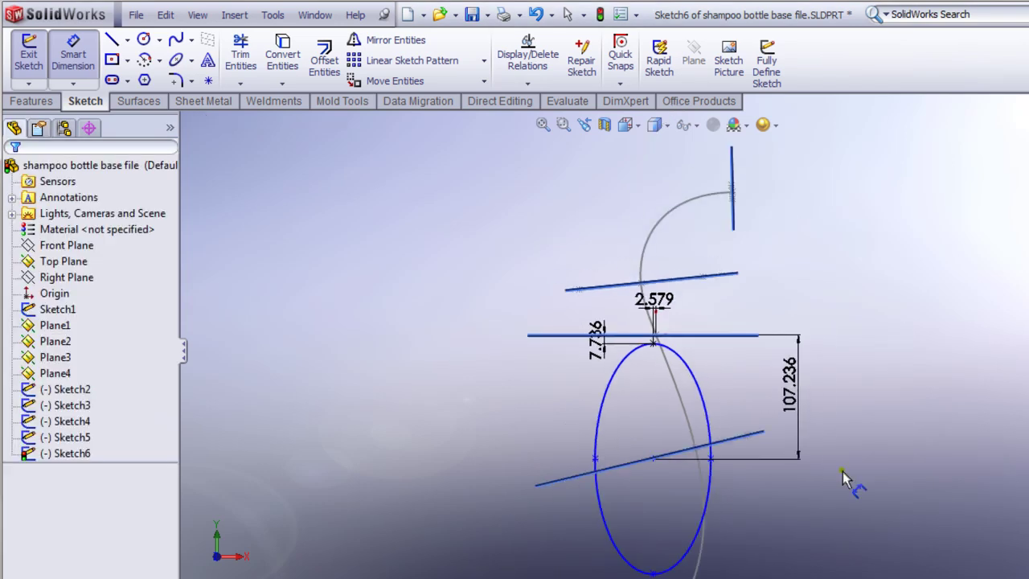
right_click(843, 389)
click(884, 402)
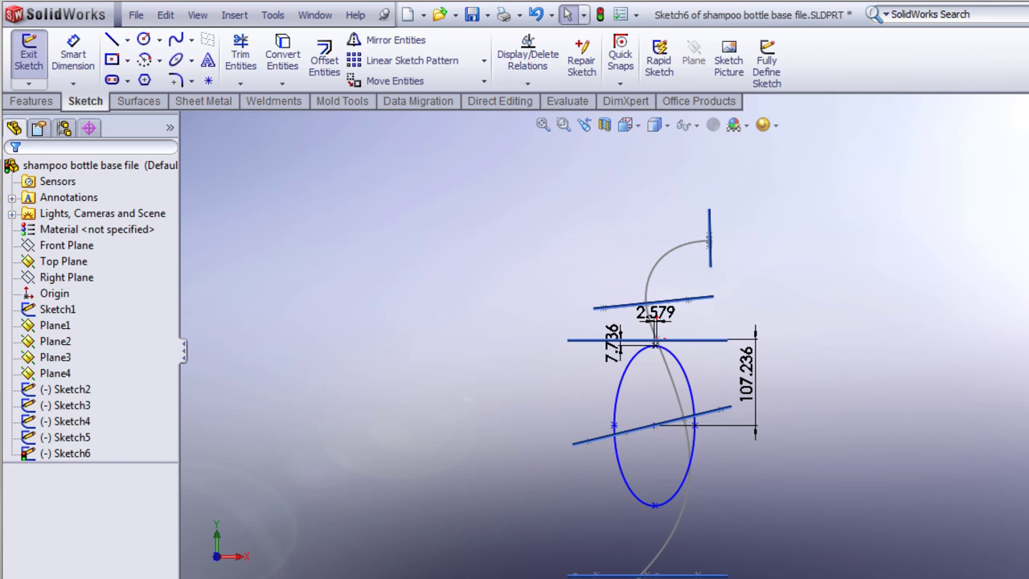
Step: Rebuild the model and exit the Front Plane ellipse sketch
key(ctrl+b)
mouse_move(925, 456)
middle_down()
mouse_move(798, 466)
mouse_move(681, 452)
middle_up()
mouse_move(331, 346)
middle_down()
mouse_move(443, 294)
mouse_move(517, 468)
middle_up()
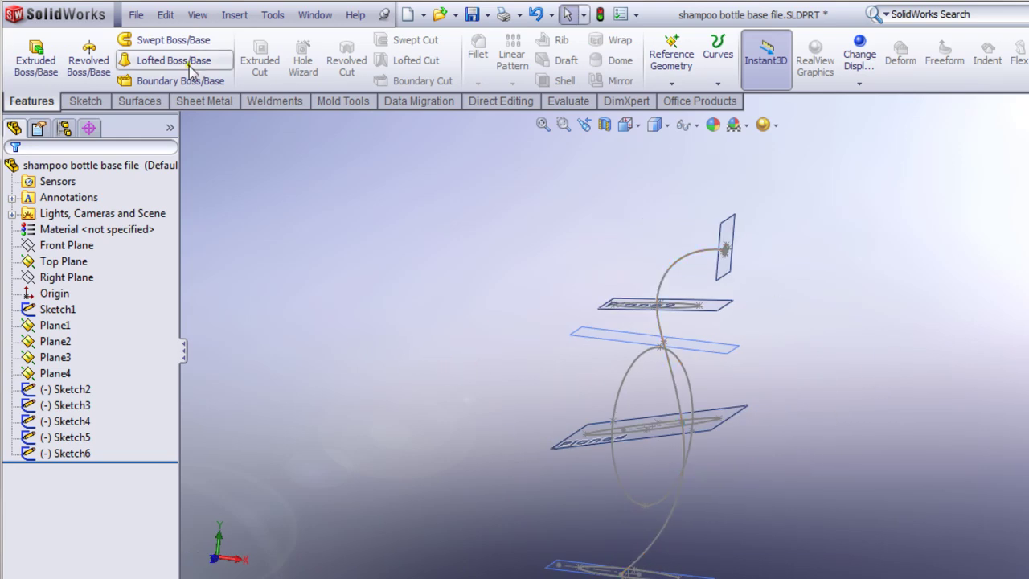
mouse_move(383, 348)
middle_down()
mouse_move(415, 301)
mouse_move(480, 404)
middle_up()
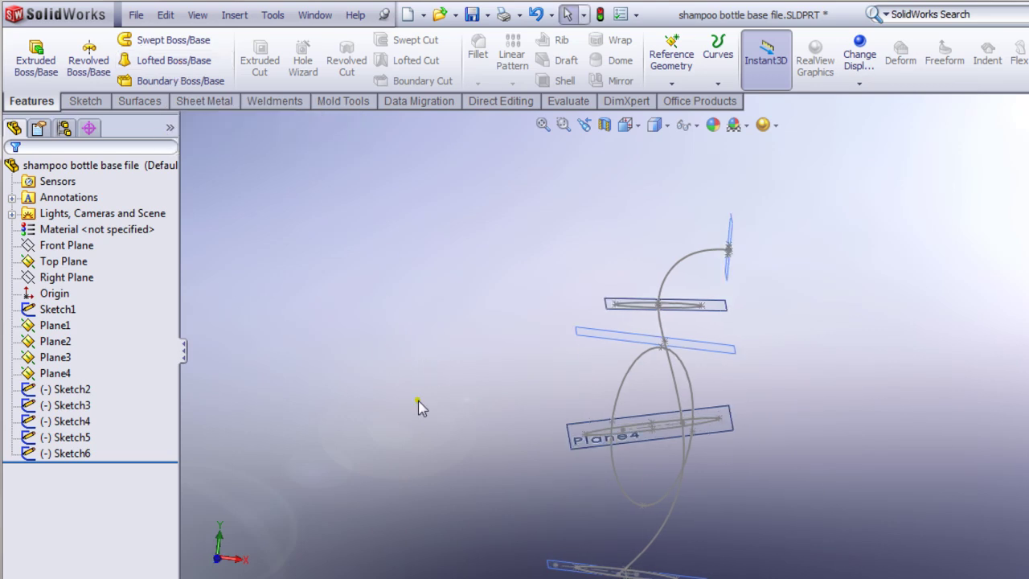
click(198, 16)
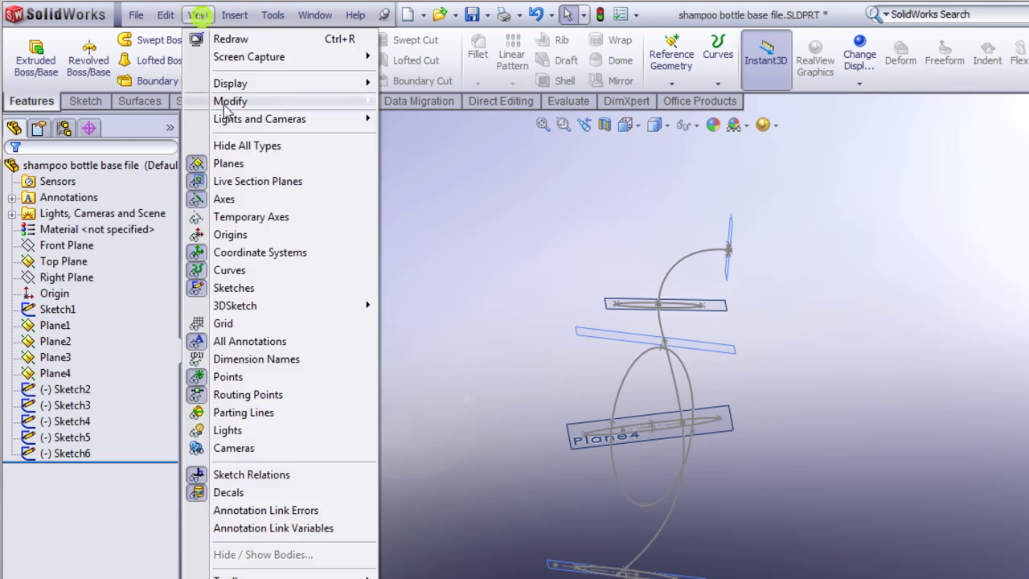
click(250, 152)
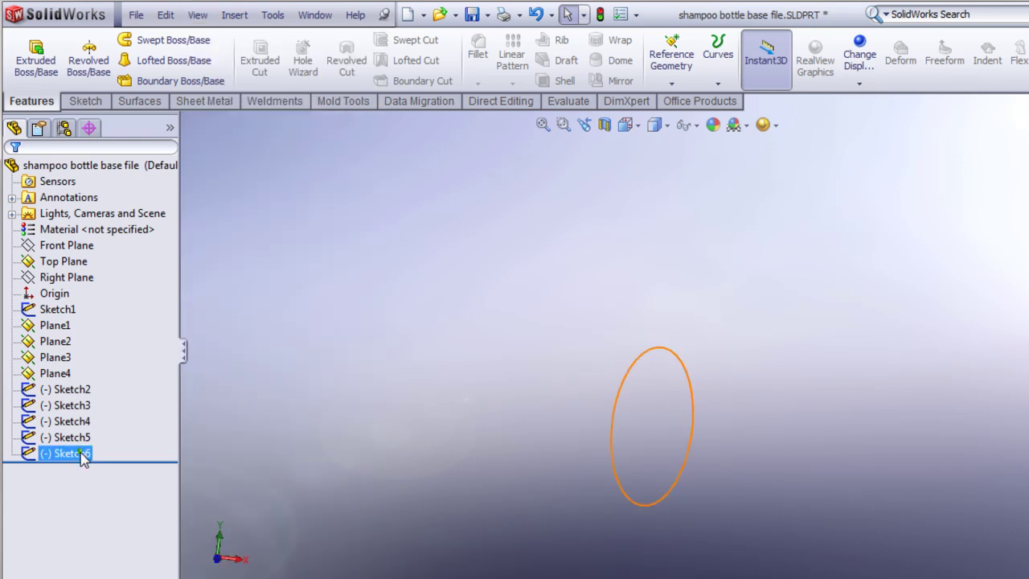
click(197, 15)
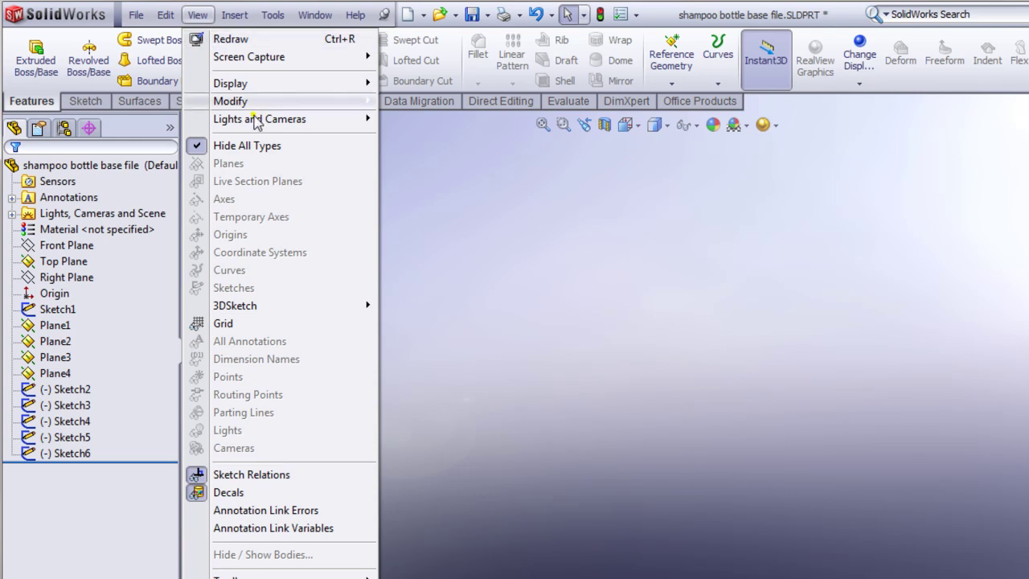
click(266, 150)
Step: Hide Plane1 through Plane4 together with the Top Plane
click(54, 325)
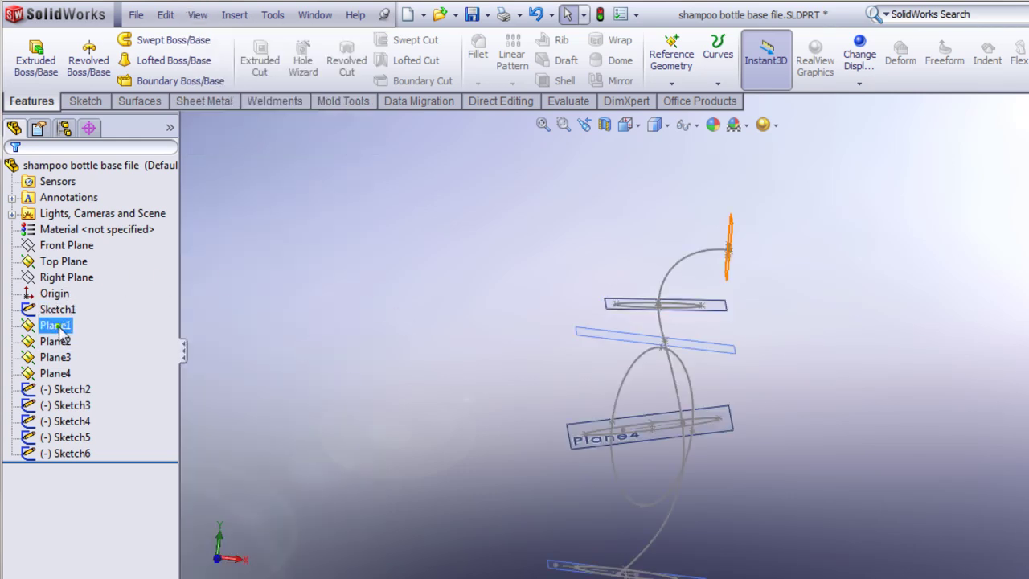
ctrl+click(54, 373)
shift+click(56, 374)
right_click(58, 376)
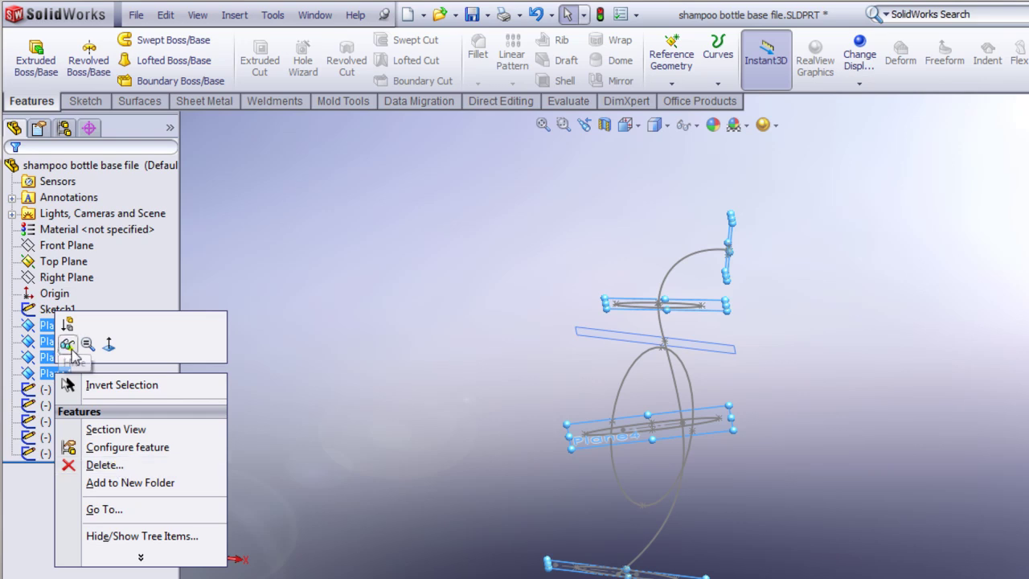
click(384, 359)
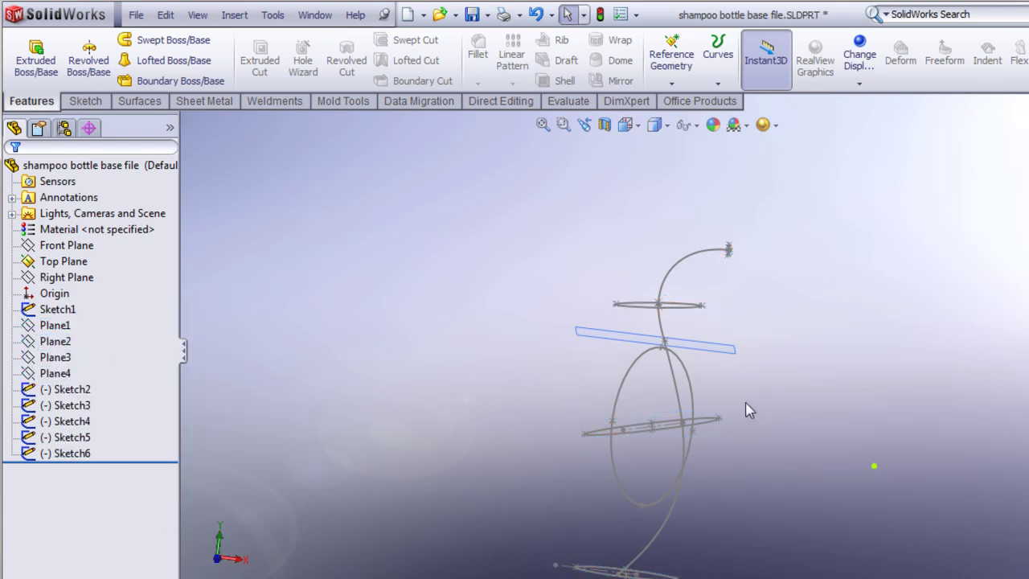
right_click(73, 261)
click(336, 351)
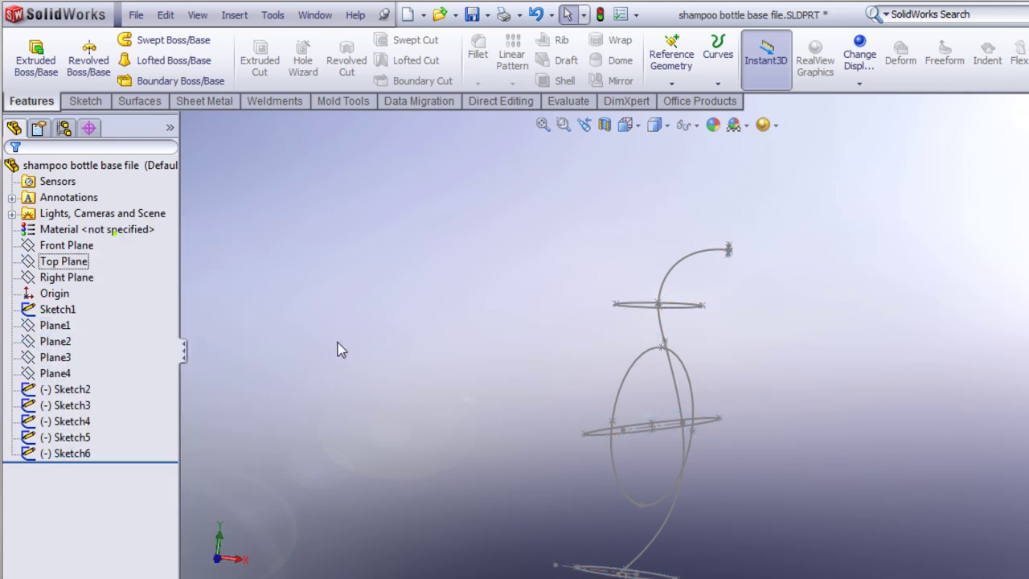
Step: Hide Sketch6, the Front Plane ellipse
mouse_move(892, 499)
middle_down()
mouse_move(459, 479)
mouse_move(524, 443)
mouse_move(654, 488)
middle_up()
click(66, 454)
right_click(69, 455)
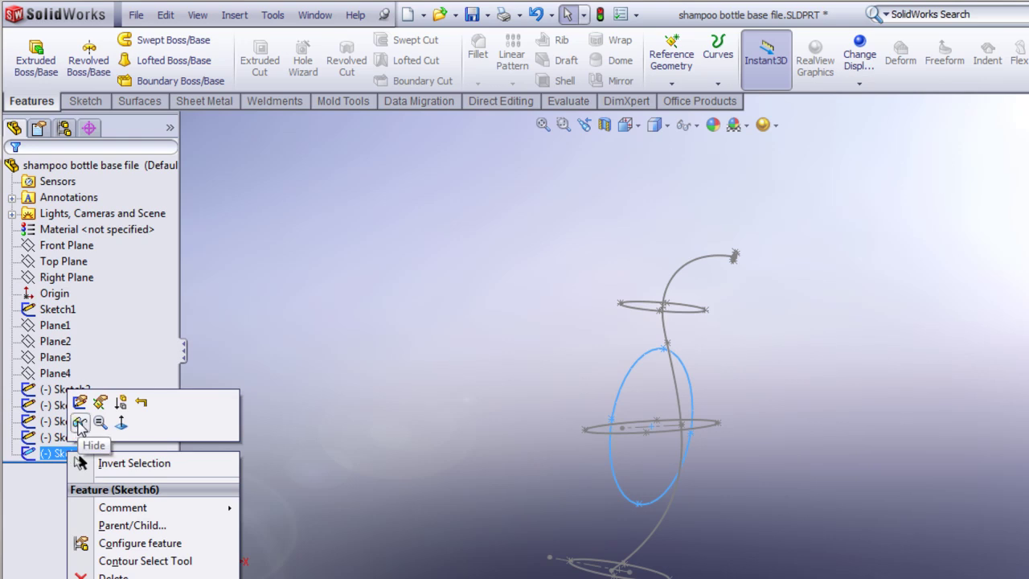
click(79, 424)
Step: Start a Lofted Boss/Base with the small upper-end profile Sketch2 and the ellipse below it, Sketch3, as profiles
mouse_move(898, 572)
middle_down()
mouse_move(793, 553)
mouse_move(474, 342)
middle_up()
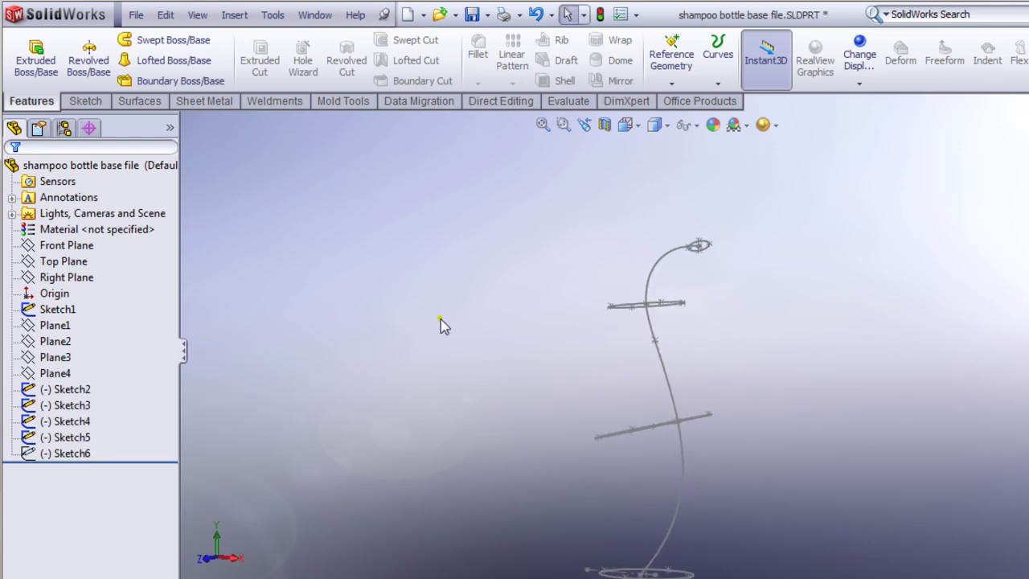
mouse_move(705, 265)
middle_down()
mouse_move(644, 448)
mouse_move(523, 469)
mouse_move(454, 344)
middle_up()
click(147, 61)
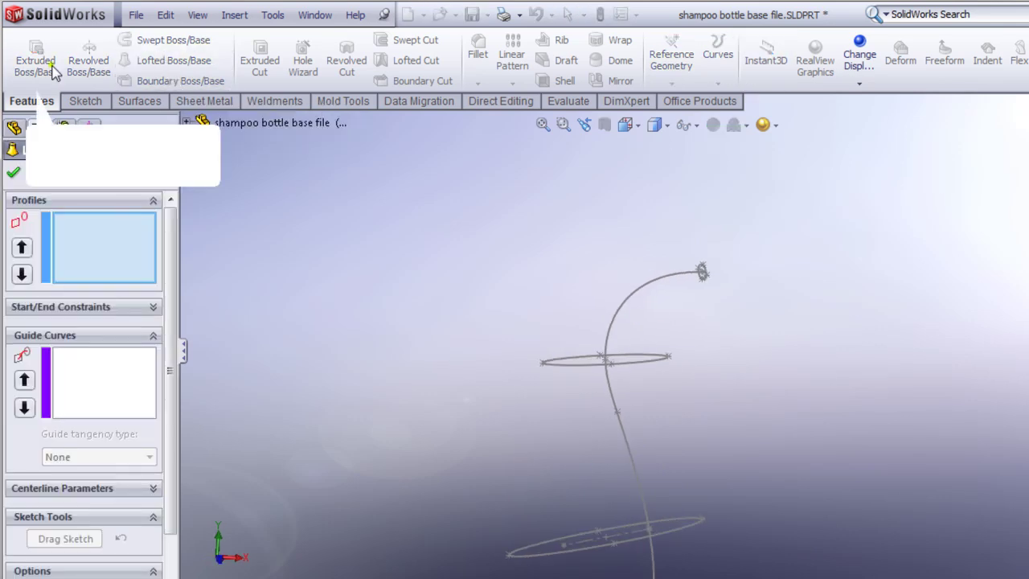
middle_drag(727, 335, 663, 326)
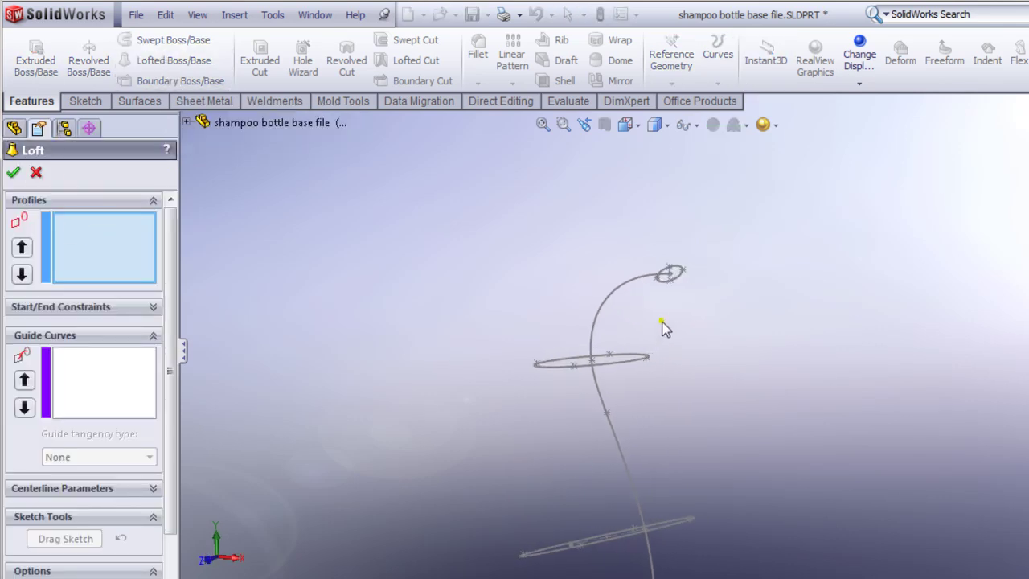
click(675, 276)
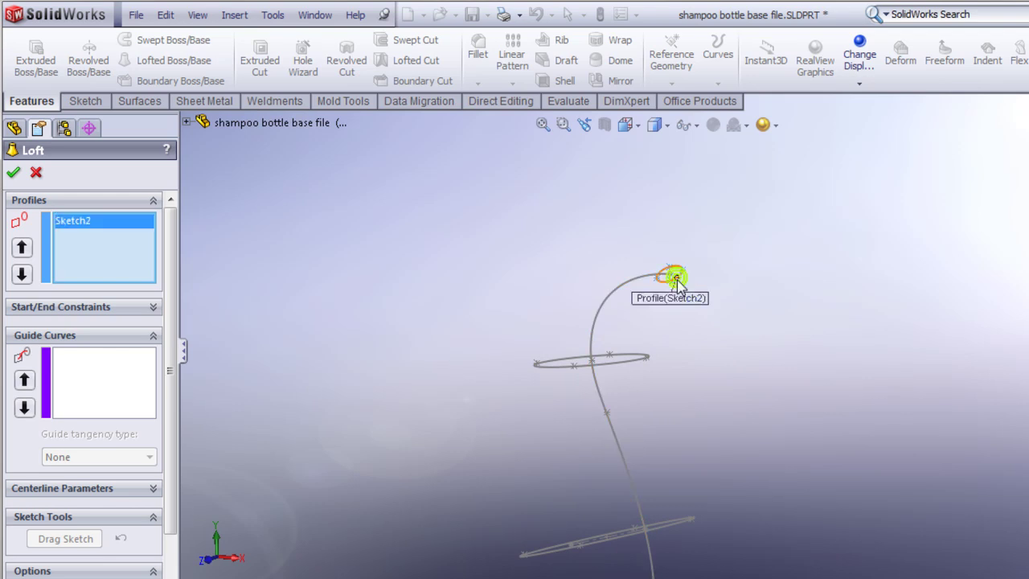
click(617, 363)
mouse_move(413, 407)
middle_down()
mouse_move(485, 429)
mouse_move(480, 363)
middle_up()
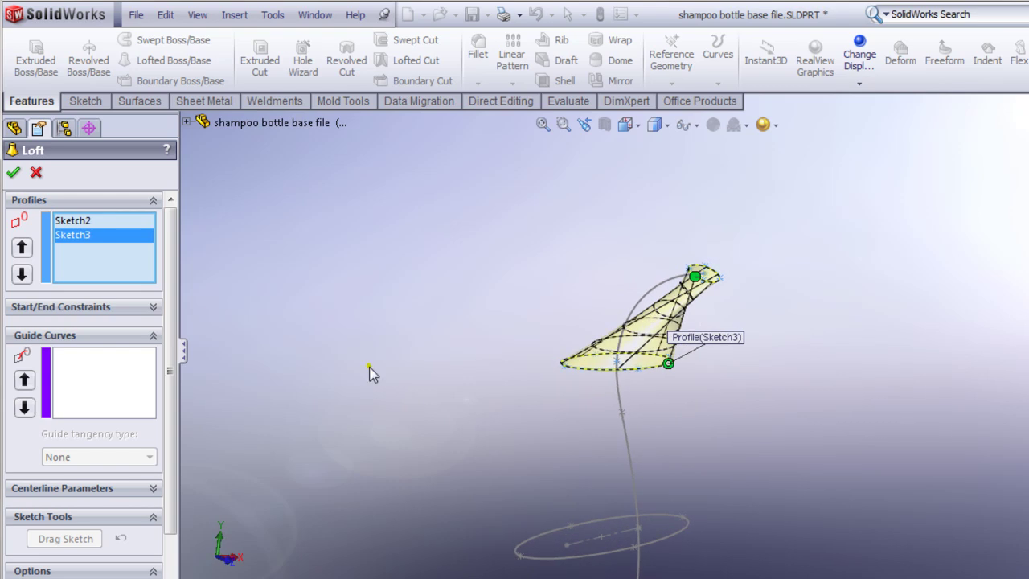
middle_drag(370, 370, 450, 390)
middle_drag(666, 437, 584, 421)
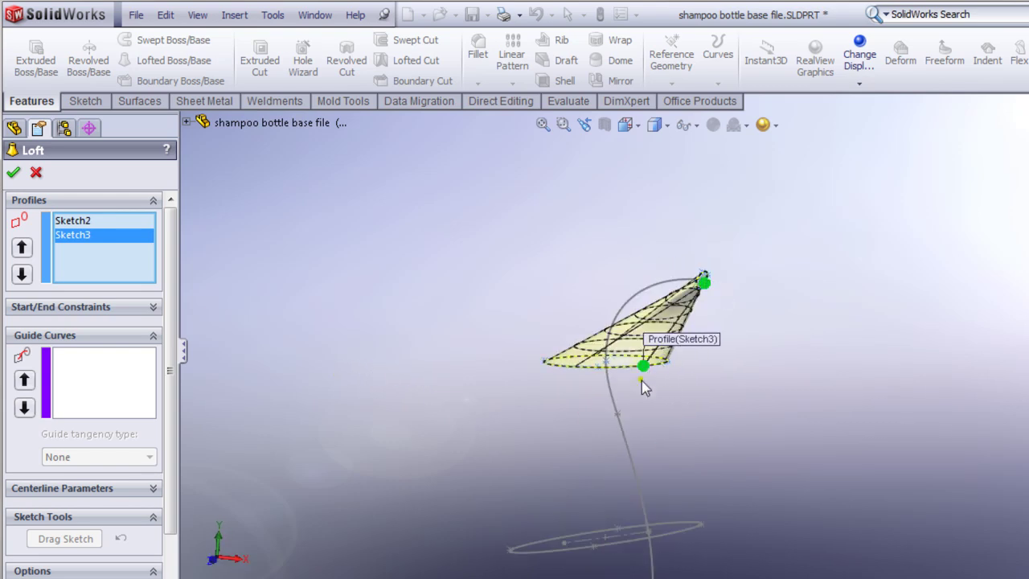
middle_drag(475, 367, 528, 441)
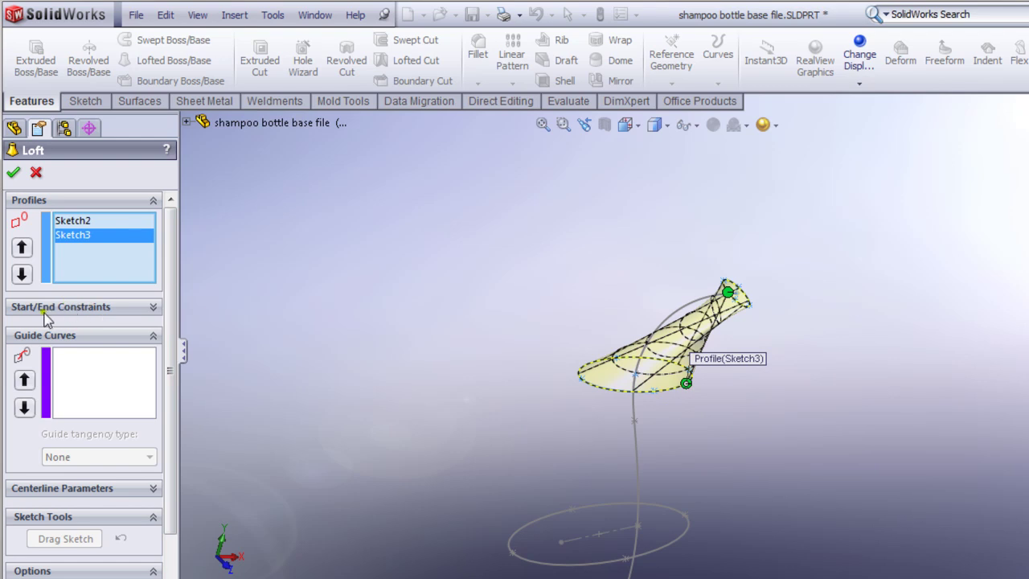
middle_drag(495, 422, 460, 342)
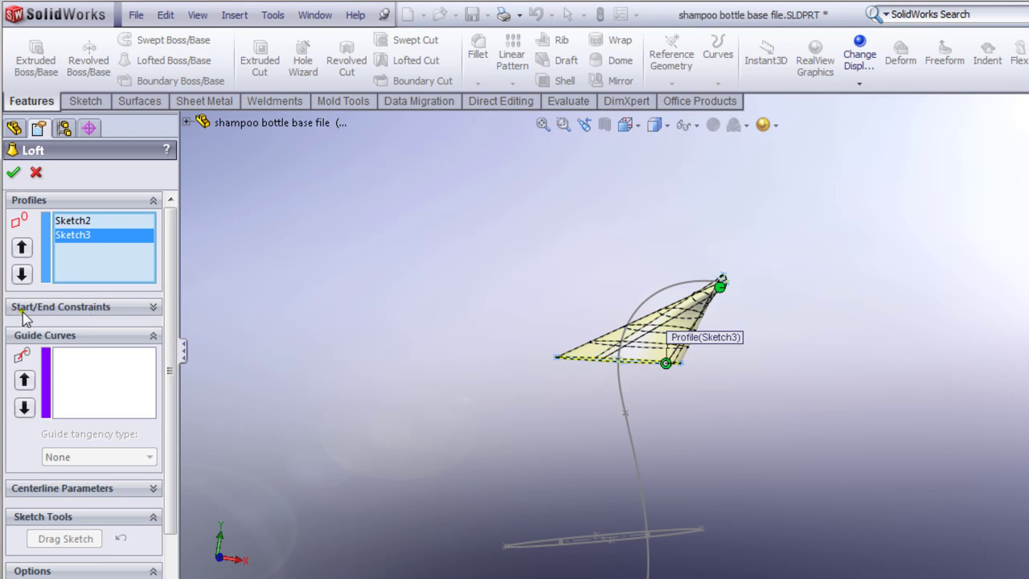
Step: Set both the start and end constraints of the loft to Normal To Profile
click(151, 307)
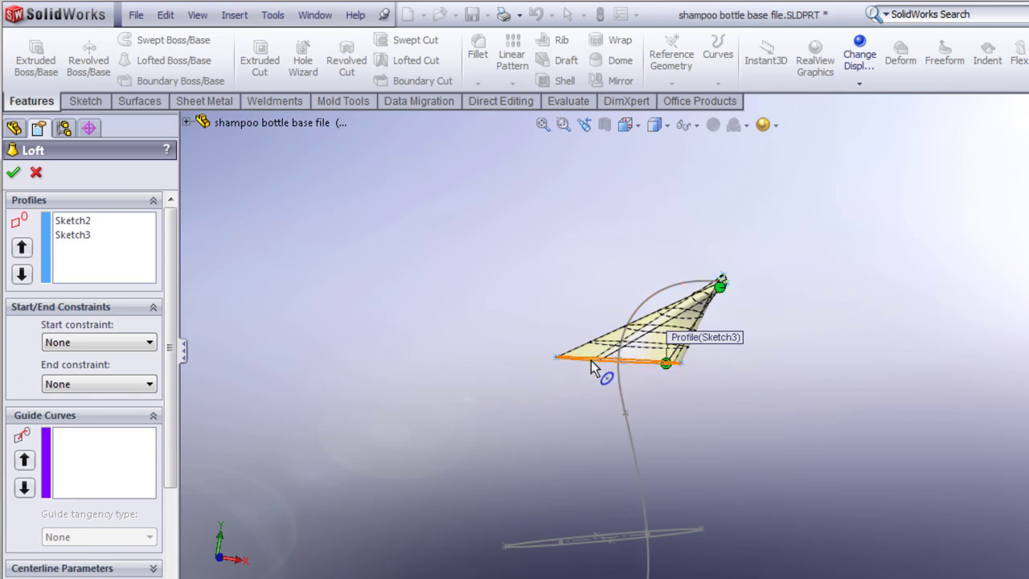
click(148, 343)
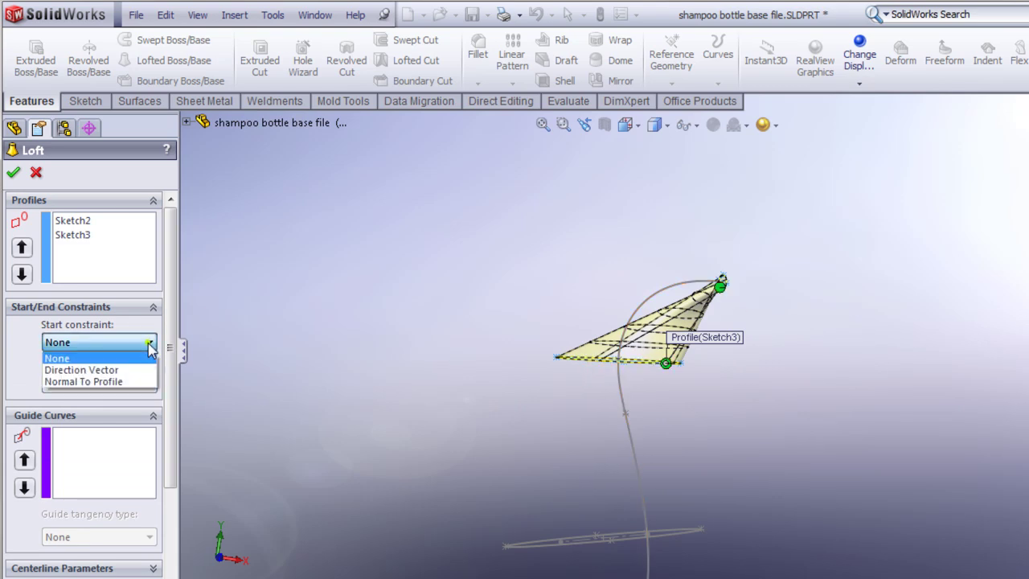
click(88, 381)
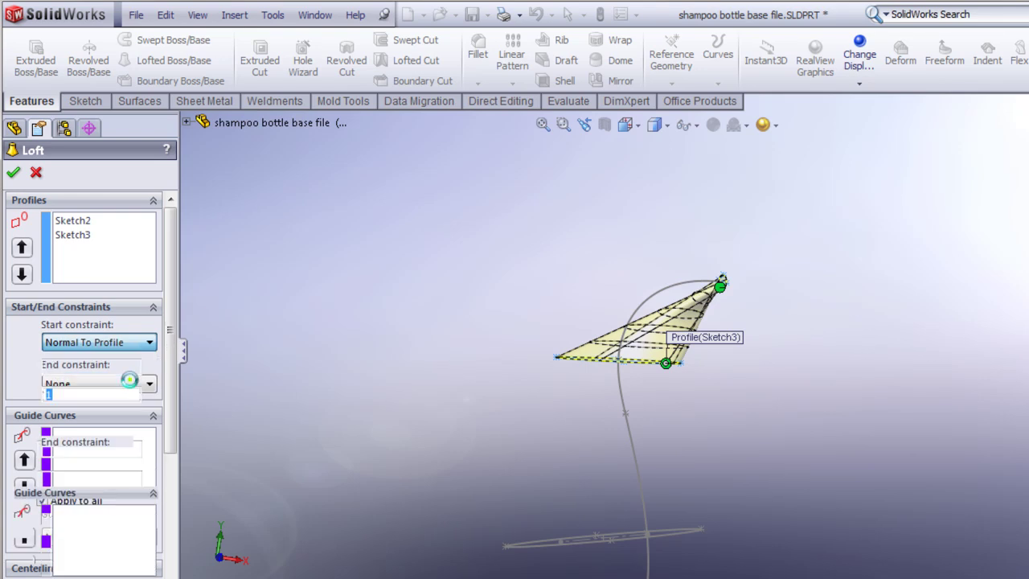
click(120, 462)
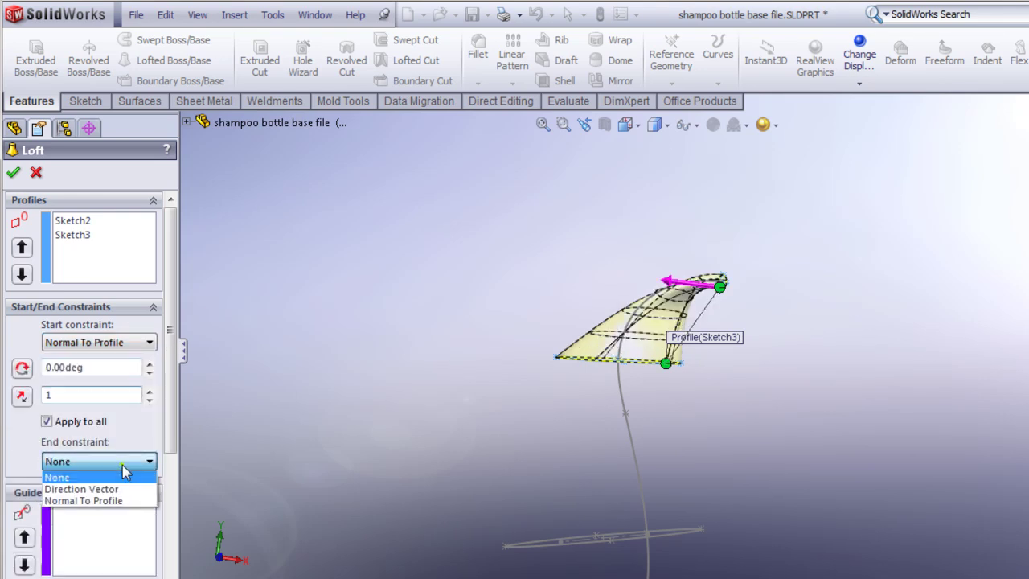
click(113, 499)
Step: Align the loft connectors on the matching mid-plane quadrant points of Sketch2 and Sketch3 to remove the twist, and create the loft
middle_drag(815, 459, 542, 476)
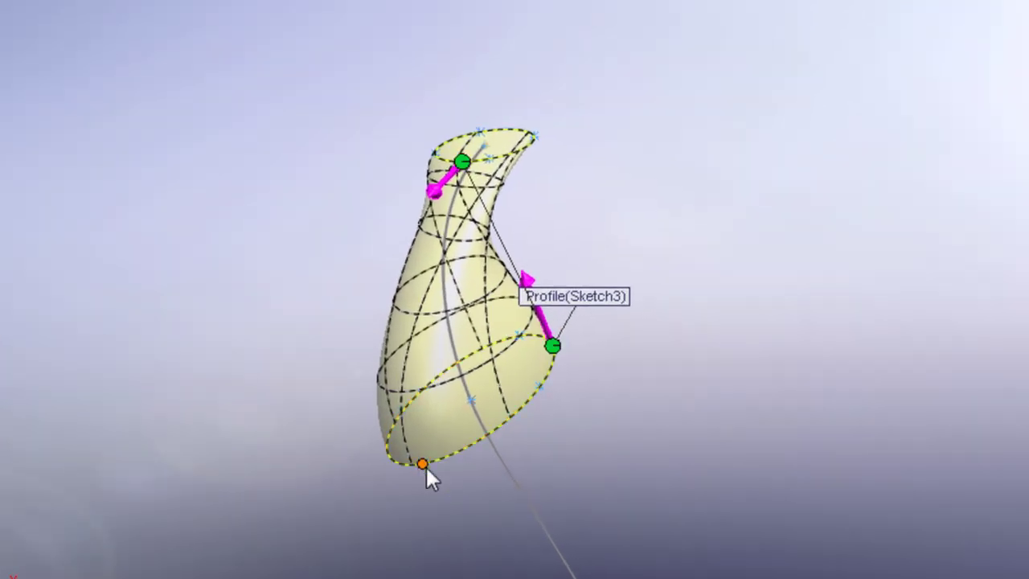
drag(553, 347, 430, 487)
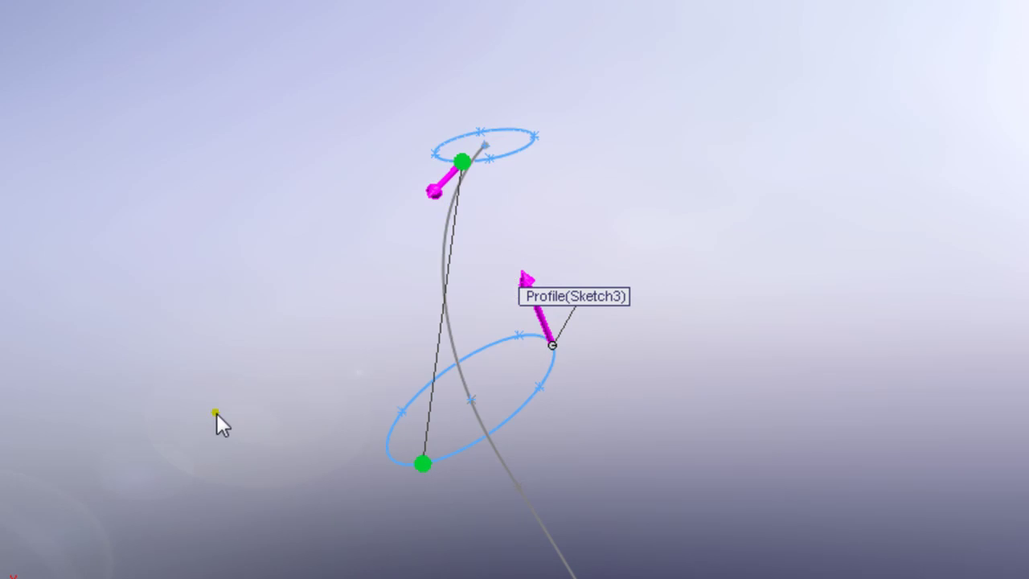
middle_drag(218, 421, 358, 350)
drag(432, 169, 459, 136)
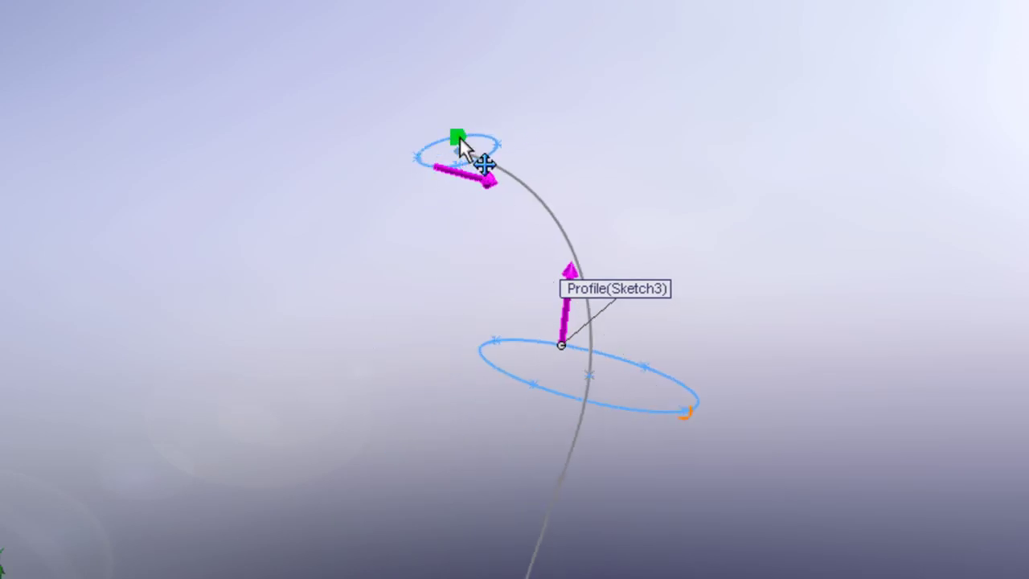
middle_drag(802, 528, 646, 521)
key(ctrl+8)
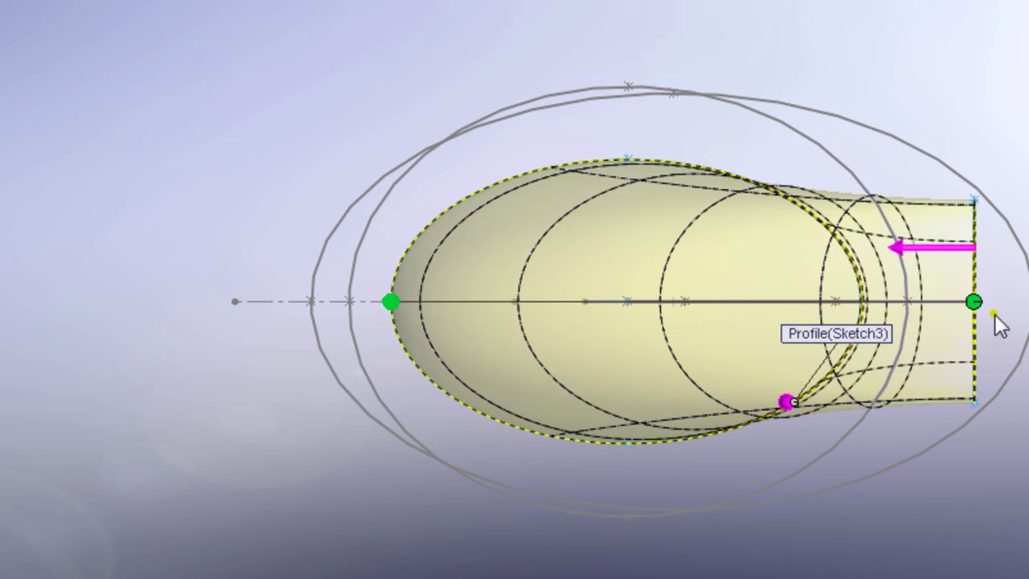
middle_drag(859, 551, 847, 484)
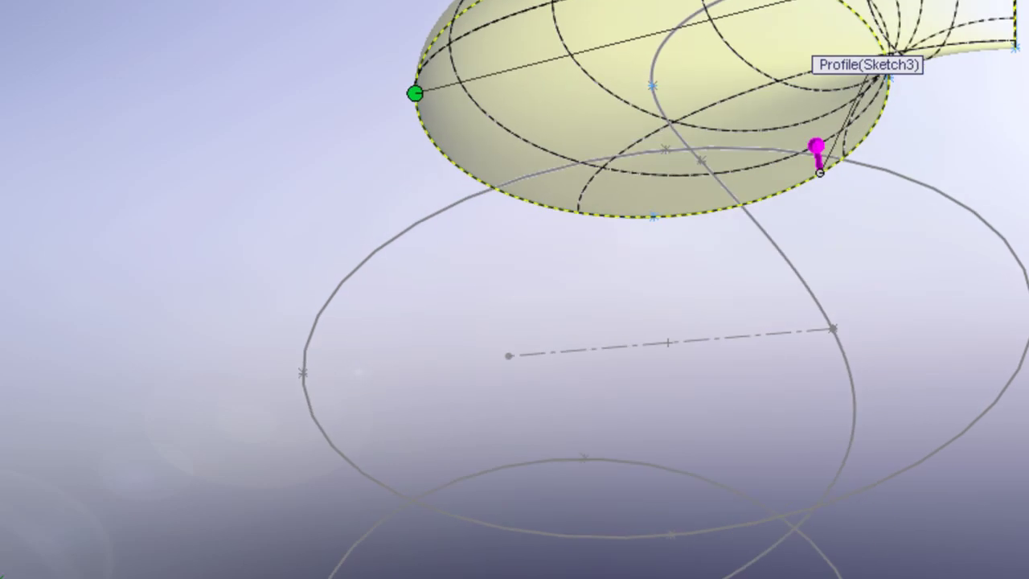
middle_drag(870, 538, 532, 299)
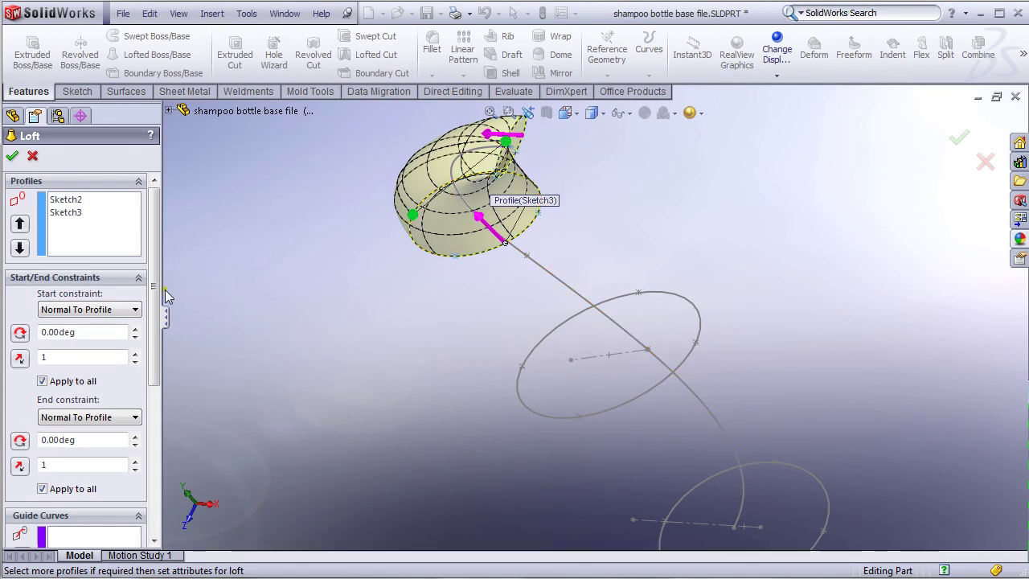
scroll(62, 343, down, 2)
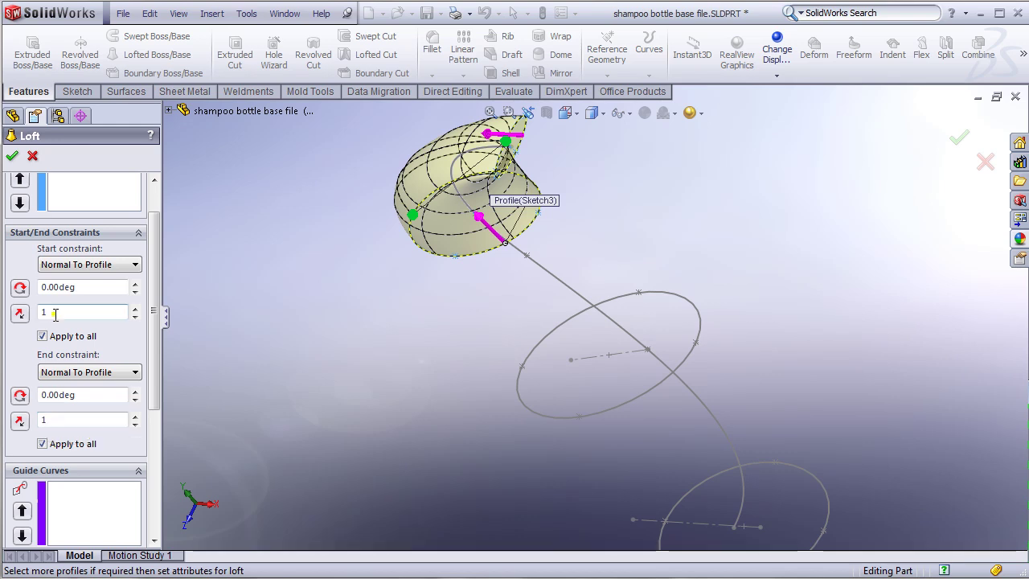
drag(155, 299, 154, 282)
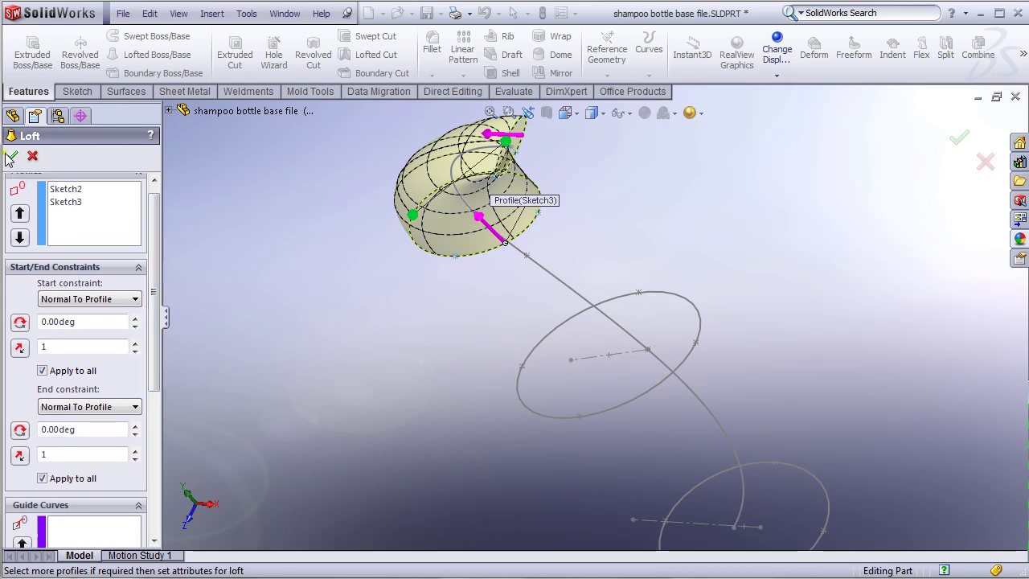
click(12, 156)
Step: Start a second Lofted Boss/Base using the lower edge of the finished loft, the middle ellipse Sketch5 and the base ellipse Sketch4 as profiles
middle_drag(318, 365, 356, 361)
key(f)
middle_drag(376, 433, 370, 346)
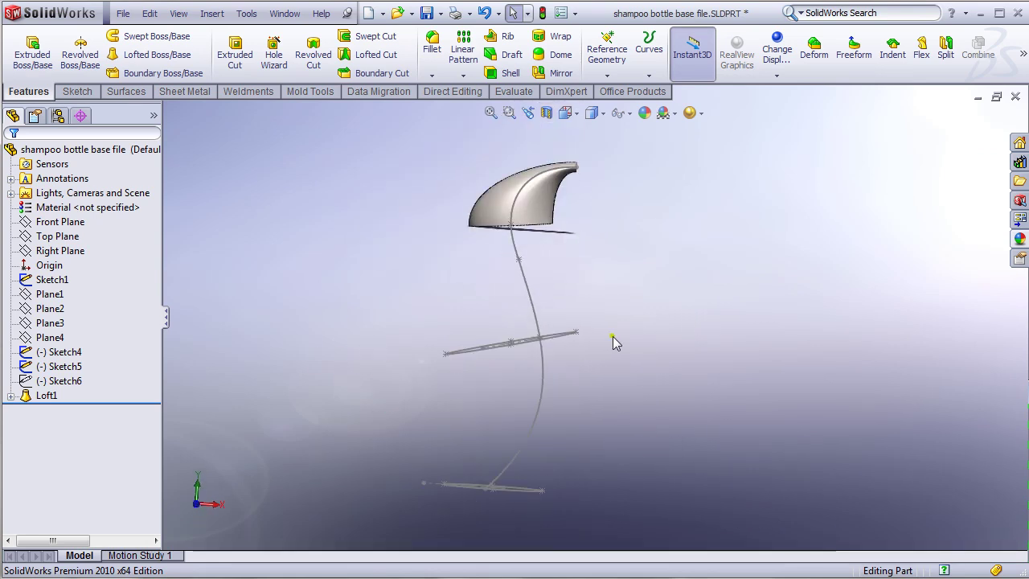
click(173, 61)
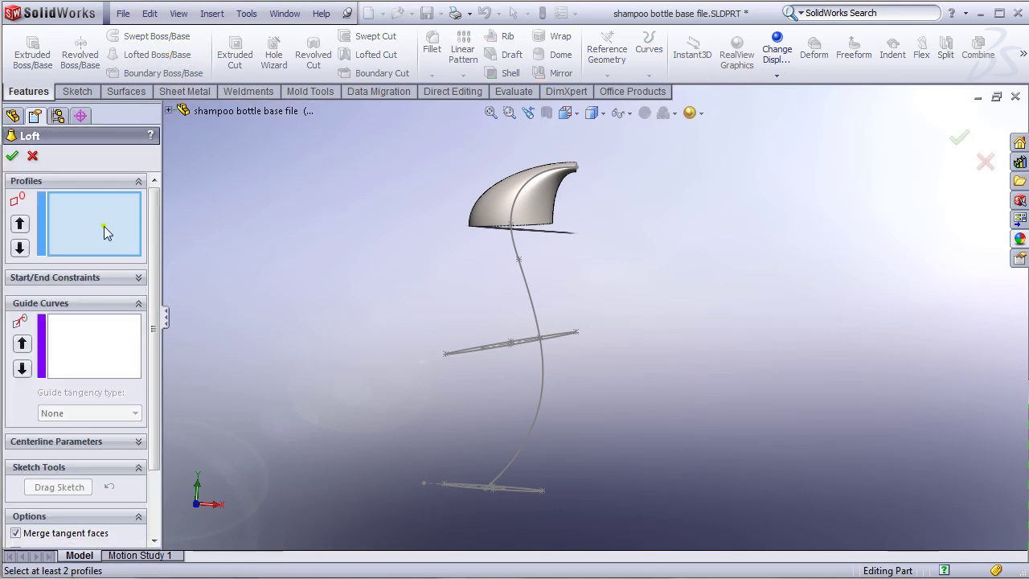
scroll(495, 243, down, 3)
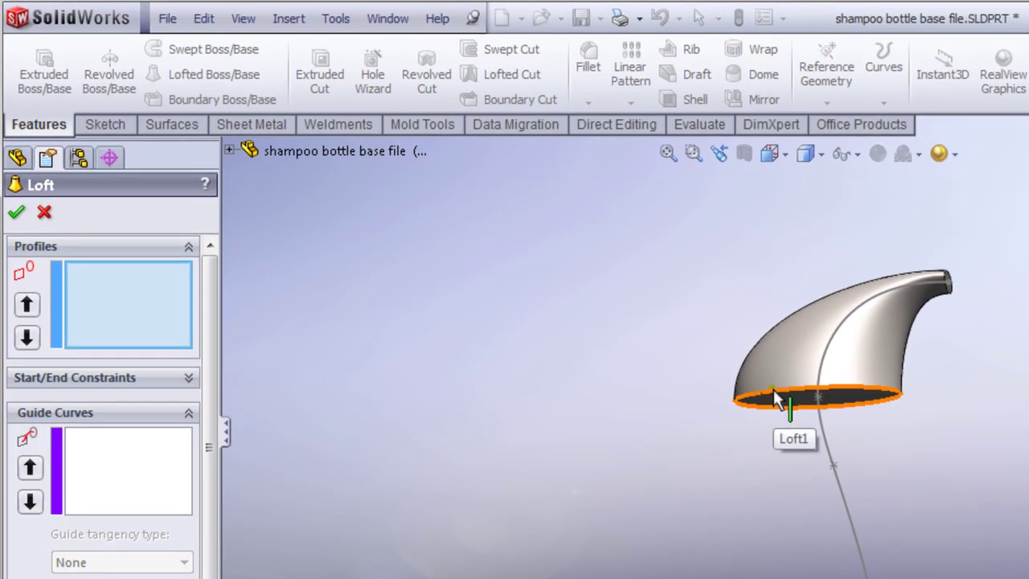
click(773, 391)
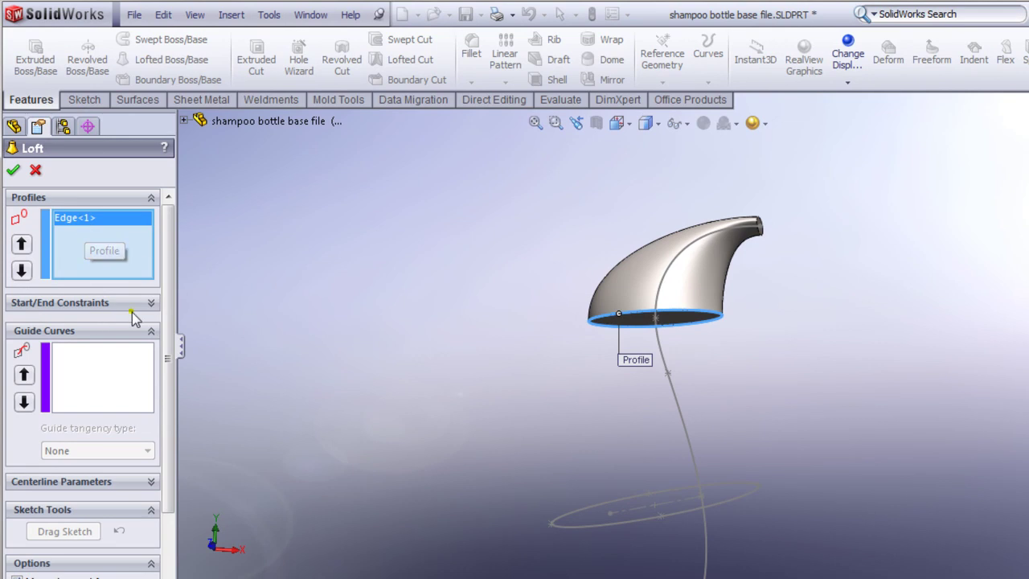
click(593, 526)
scroll(593, 526, up, 3)
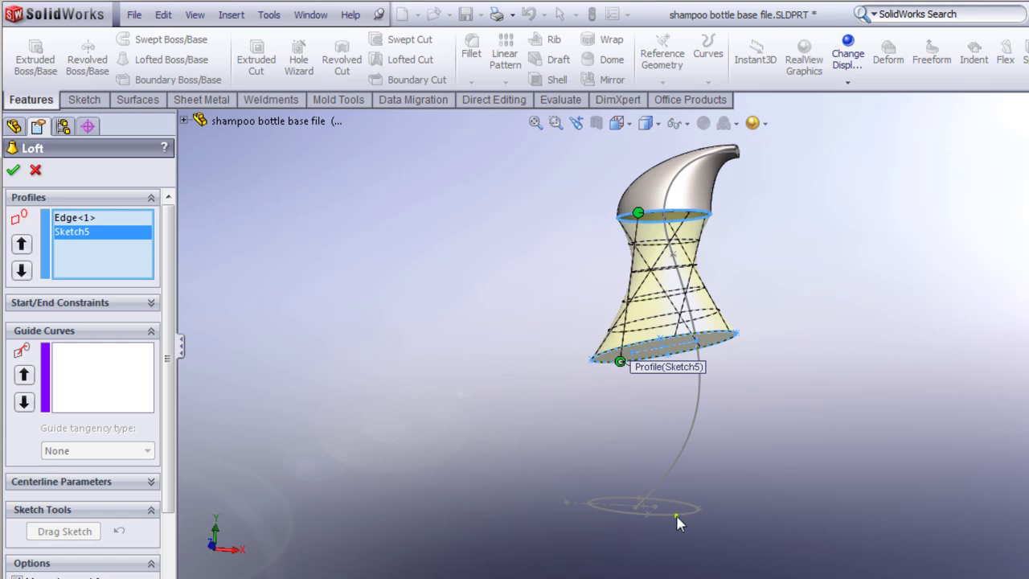
click(676, 513)
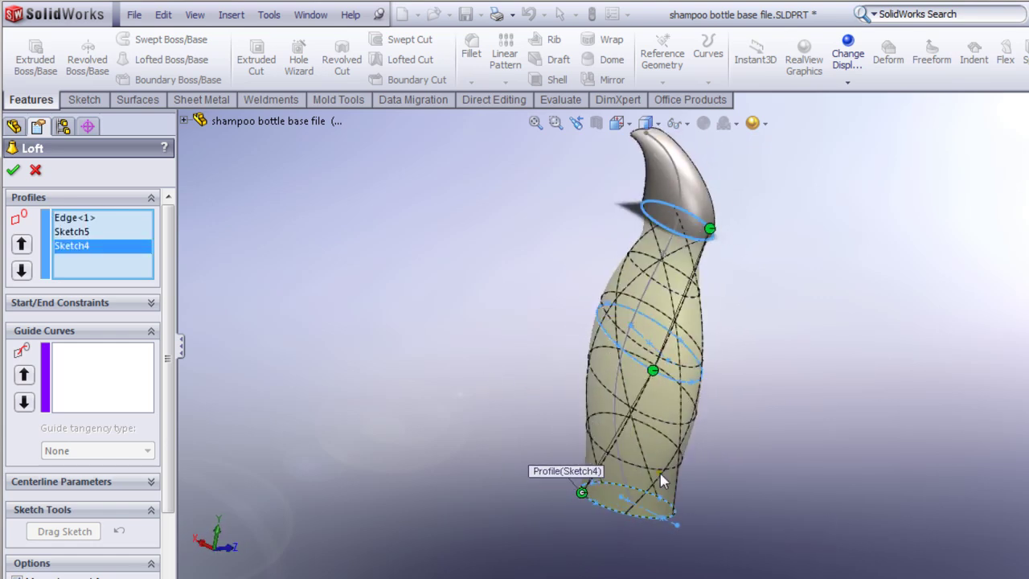
Step: Straighten the second loft by aligning its three connectors on the matching quadrant points of the edge, Sketch5 and Sketch4, opposite the spout
middle_drag(805, 349, 727, 389)
drag(684, 230, 665, 243)
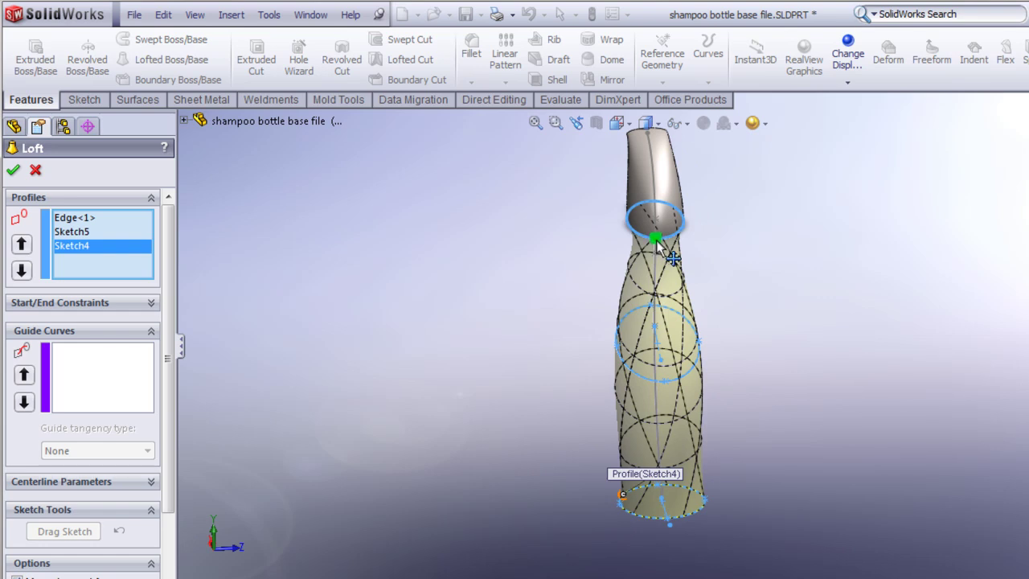
click(655, 239)
mouse_move(631, 377)
mouse_down()
mouse_move(626, 363)
mouse_move(664, 381)
mouse_up()
mouse_move(624, 494)
mouse_down()
mouse_move(649, 524)
mouse_move(668, 518)
mouse_up()
middle_drag(510, 500, 319, 268)
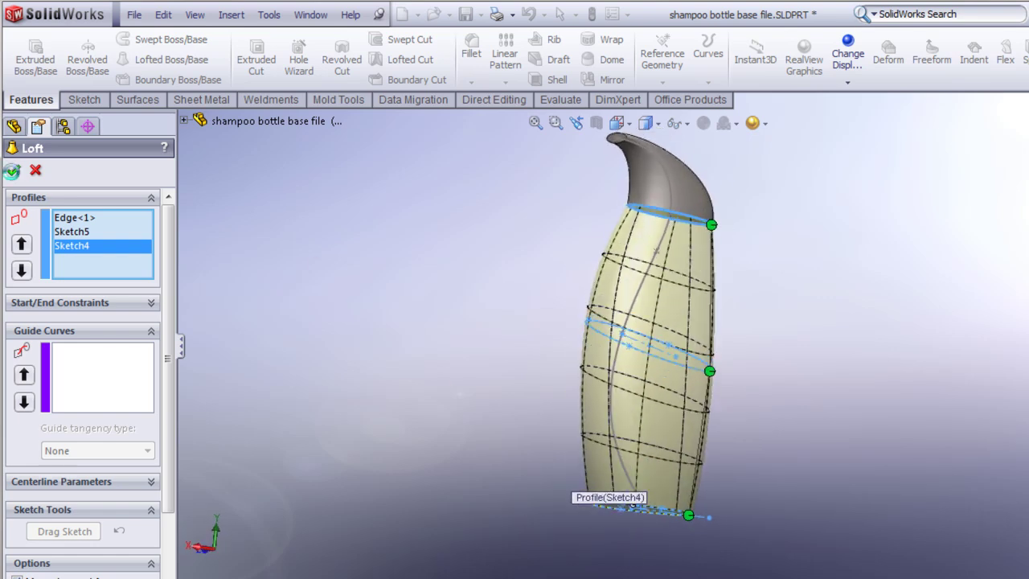
Step: Create the bottle's lower body as a loft through the upper section's edge, Sketch5 and Sketch4
click(11, 171)
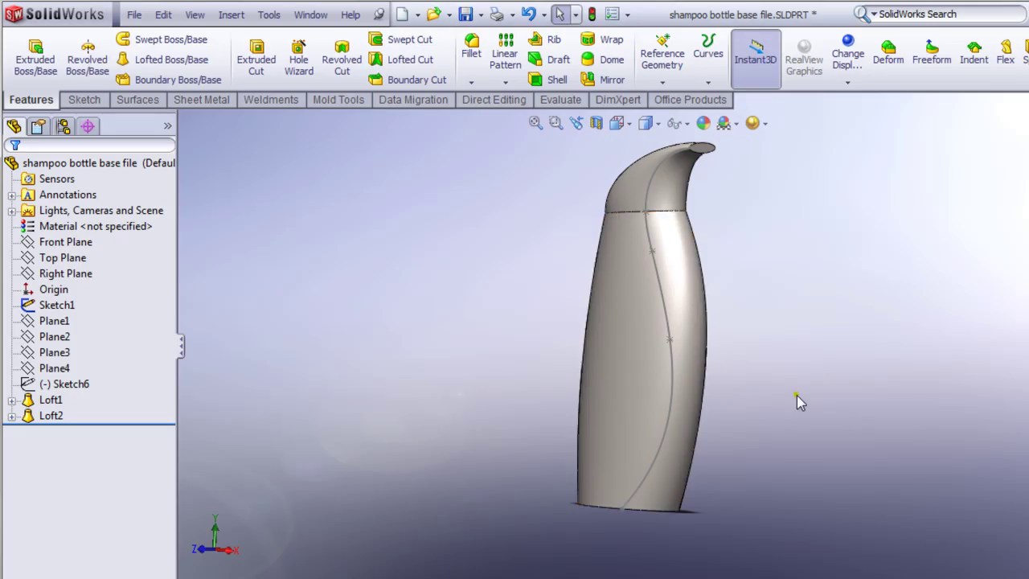
key(ctrl+1)
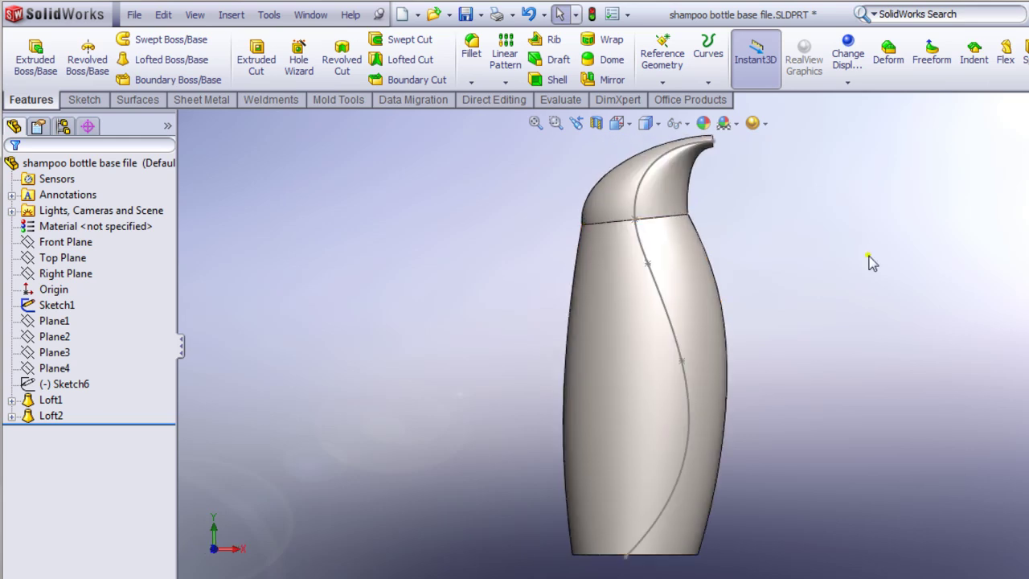
Step: Edit the lower body loft to use a Tangency To Face start constraint and a Normal To Profile end constraint
click(50, 416)
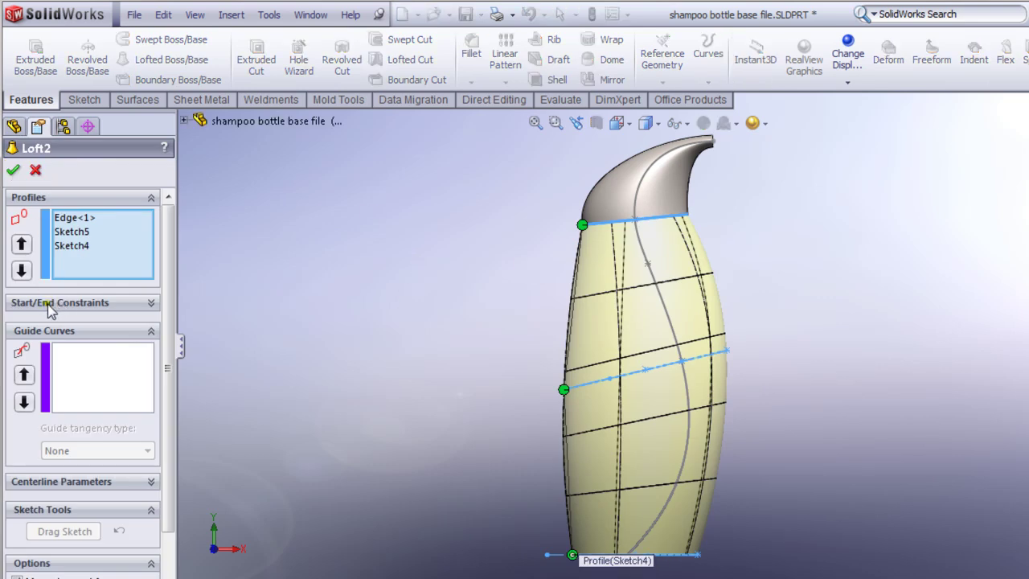
click(137, 303)
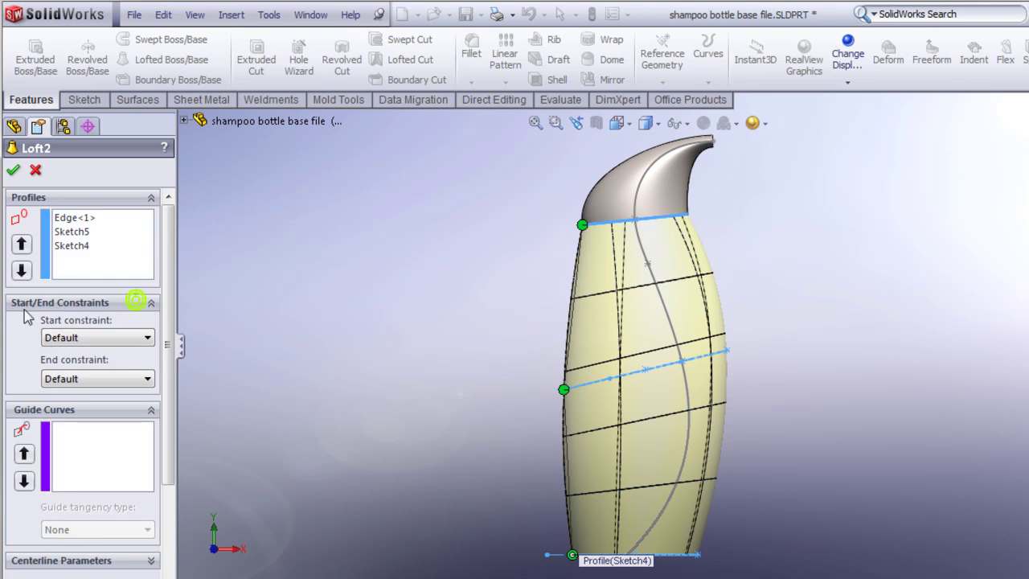
click(87, 339)
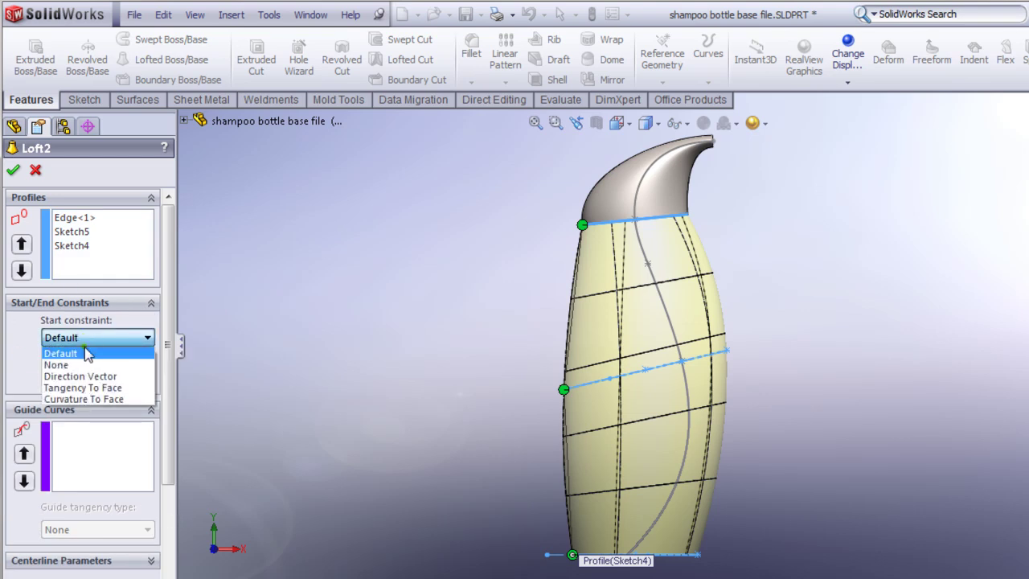
click(93, 388)
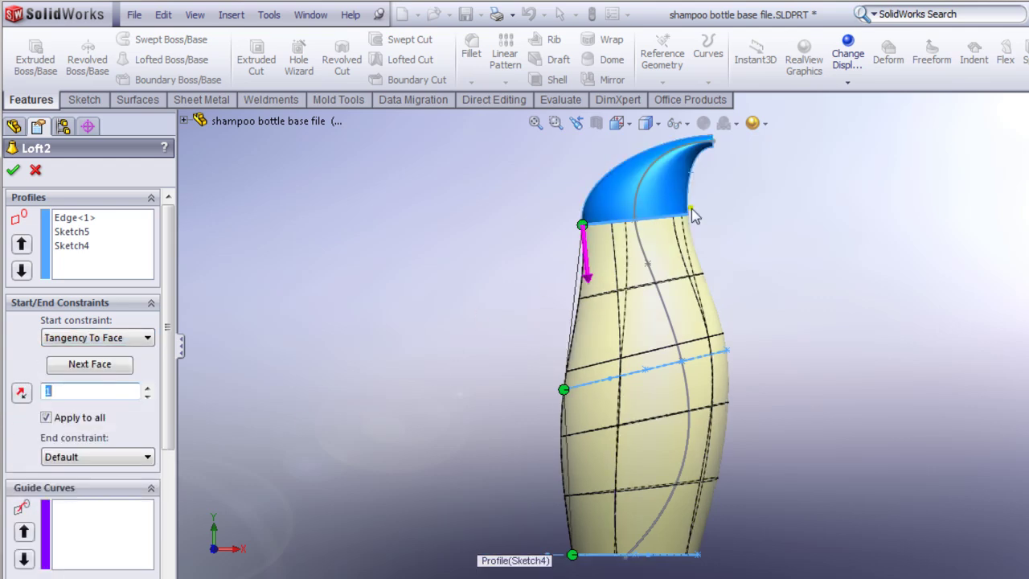
drag(690, 213, 644, 208)
click(135, 457)
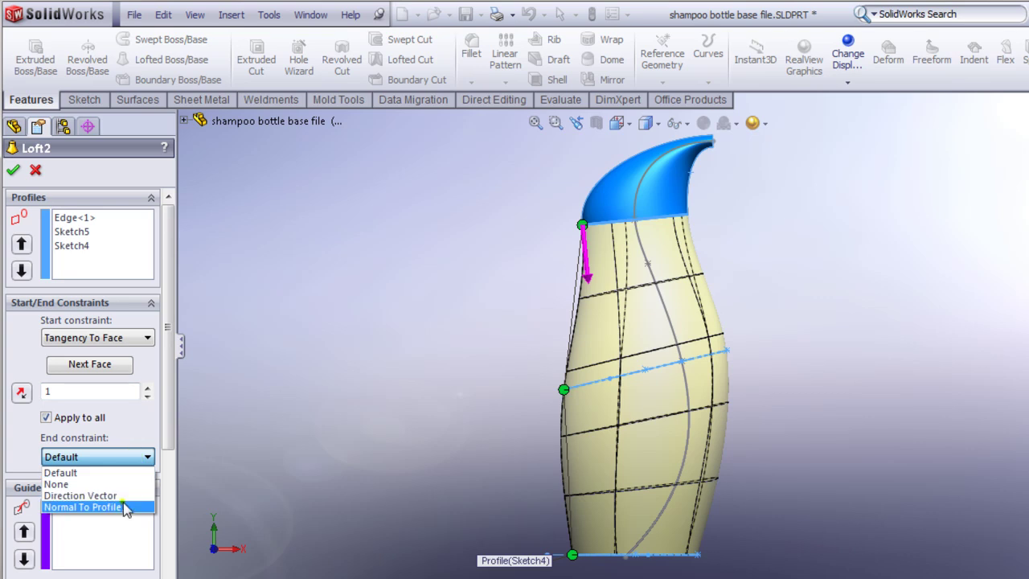
click(96, 507)
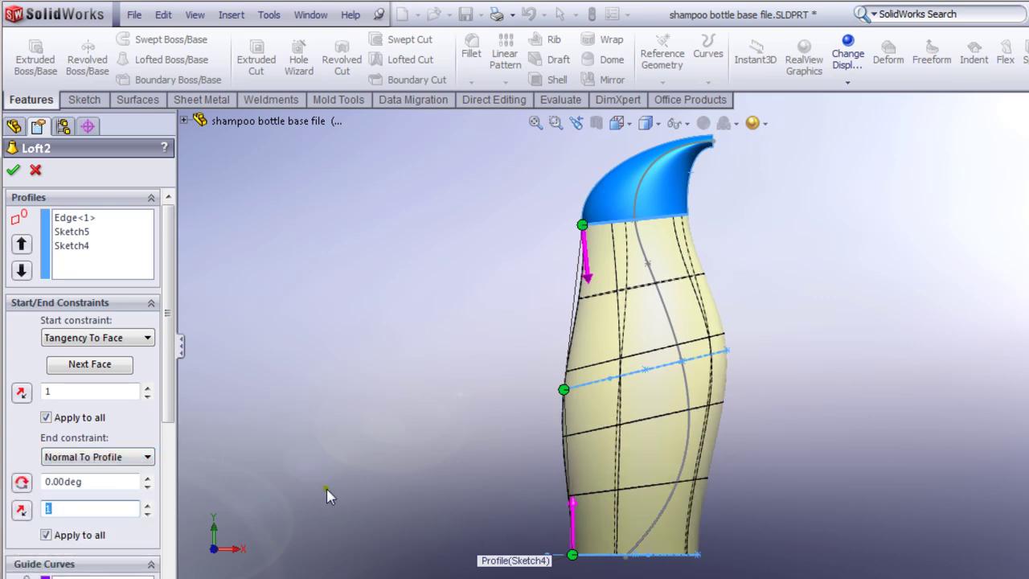
Step: Set the loft's start tangent length to 1.3 and its end tangent length to 1.4
click(97, 391)
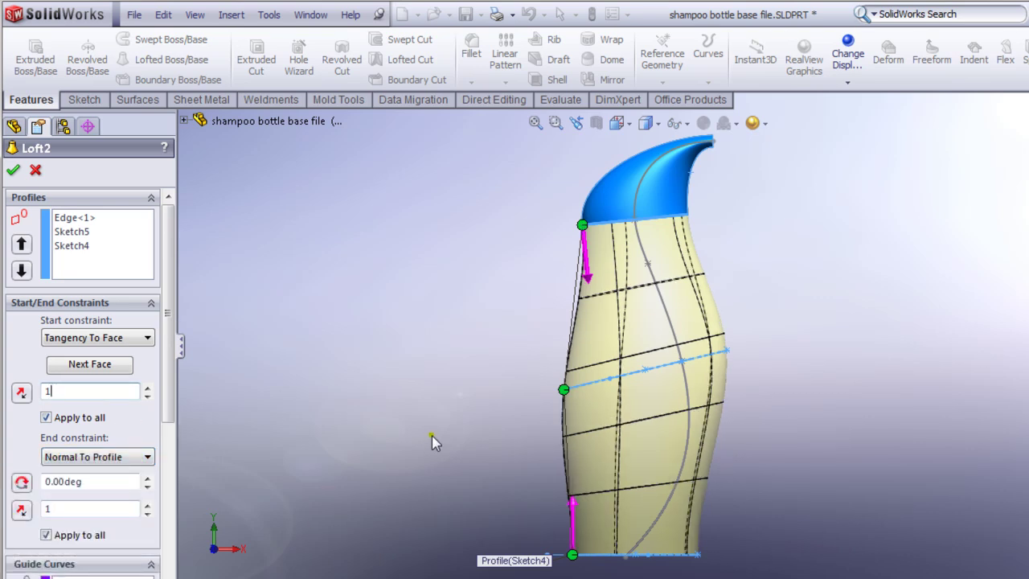
mouse_move(590, 277)
mouse_down()
mouse_move(591, 297)
mouse_move(587, 267)
mouse_up()
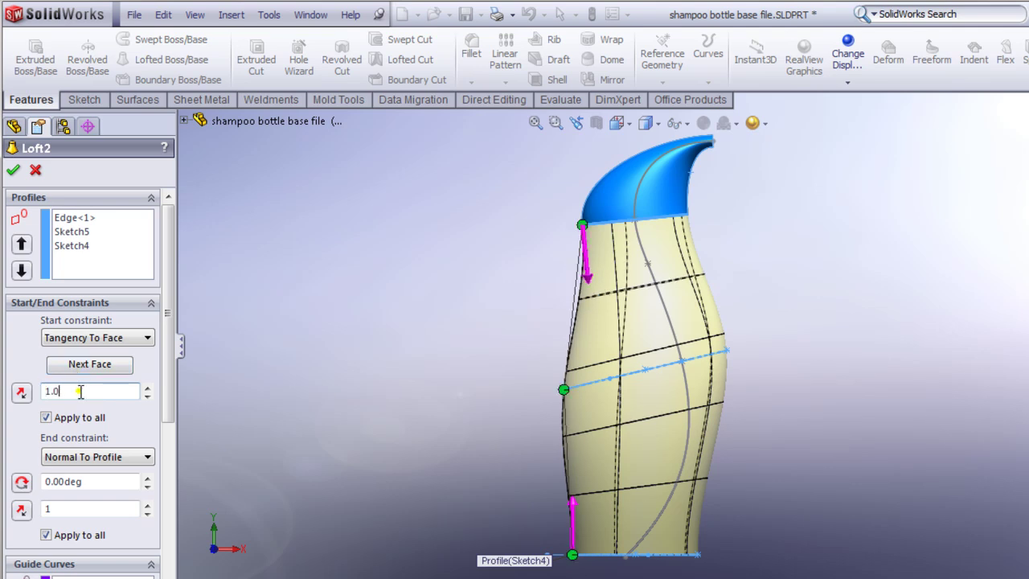
text(3)
click(85, 508)
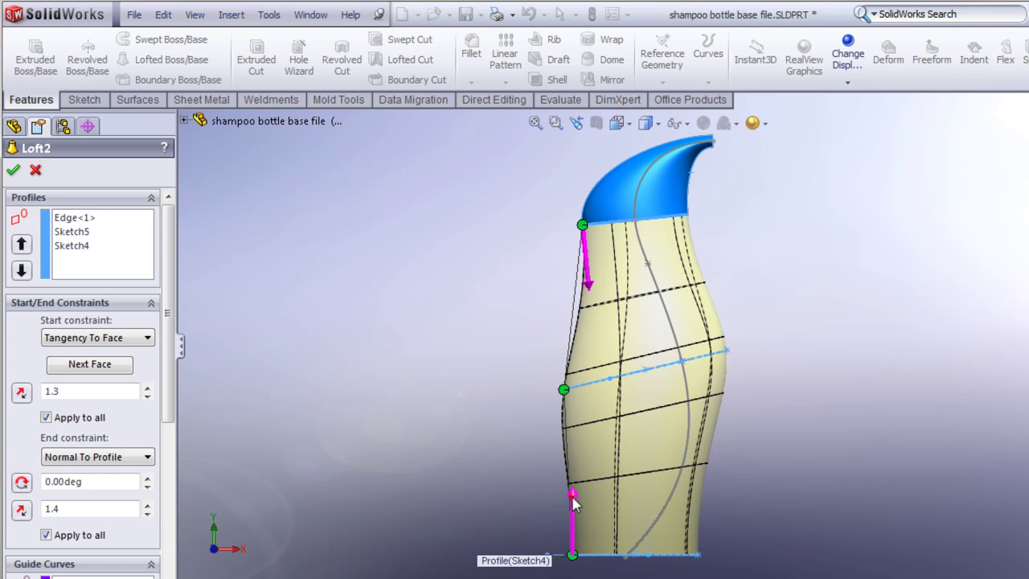
Step: Try adjusting the loft's end tangent length at its handle, first to 4.66 and back to 1.33
click(571, 494)
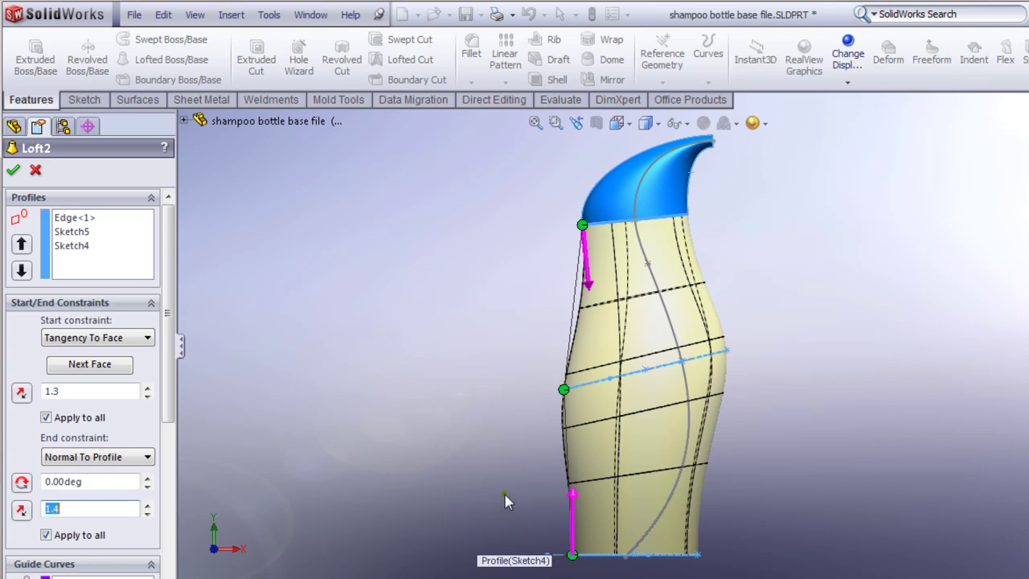
drag(571, 488, 571, 441)
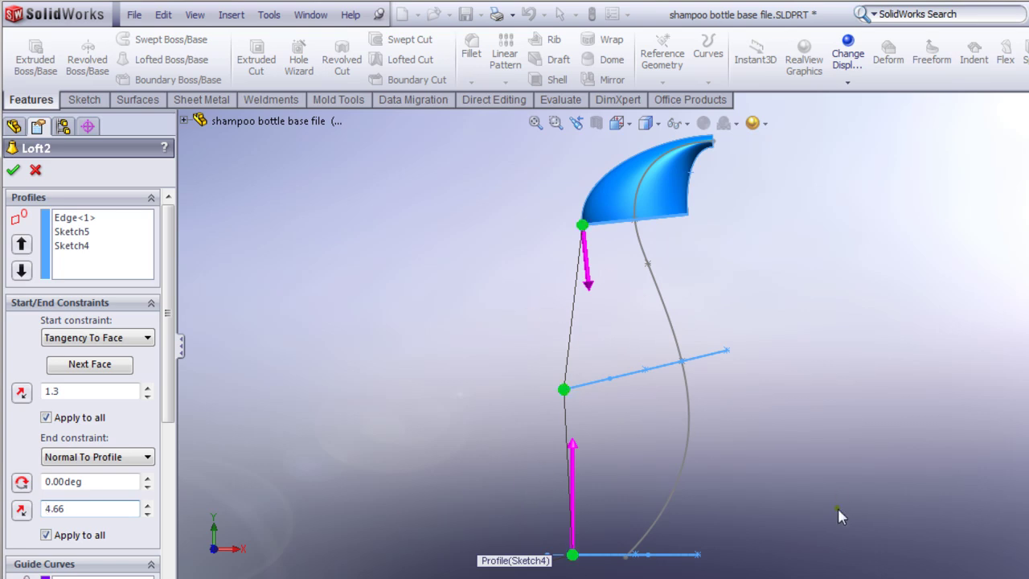
drag(571, 441, 567, 495)
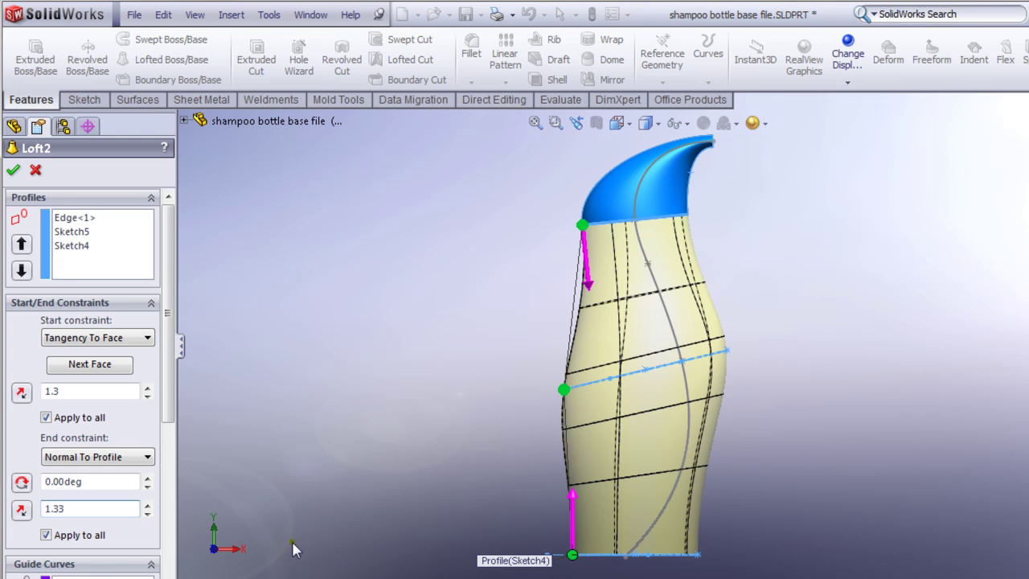
Step: Set the loft's end tangent length to 1.4 and accept the edited lower body
middle_drag(378, 550, 442, 523)
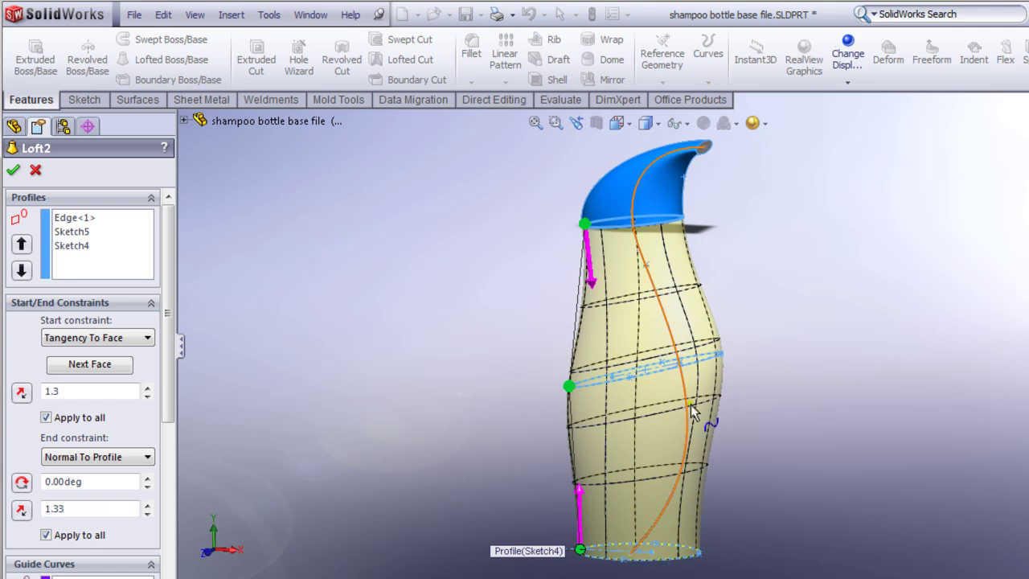
click(95, 508)
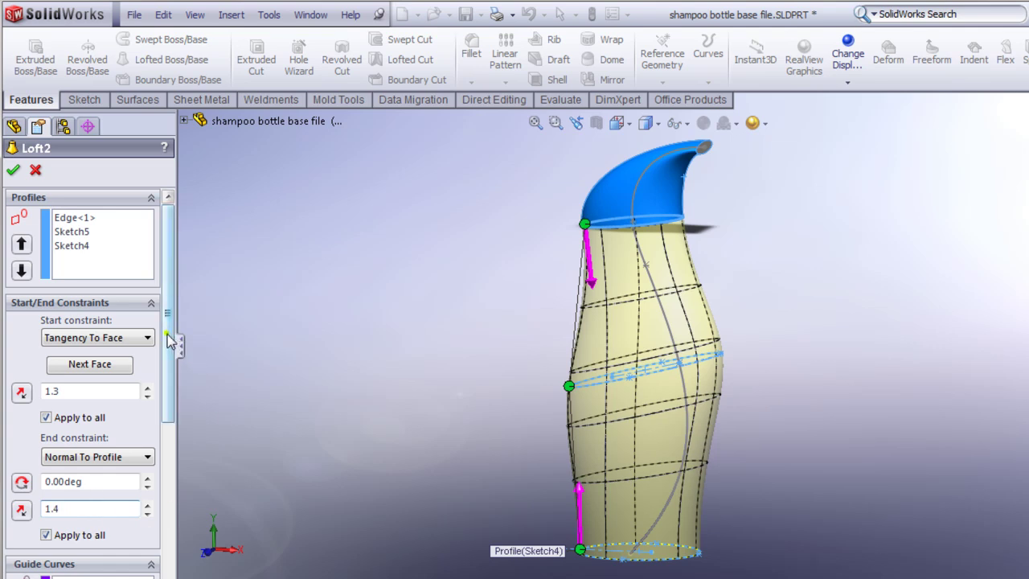
drag(169, 333, 171, 373)
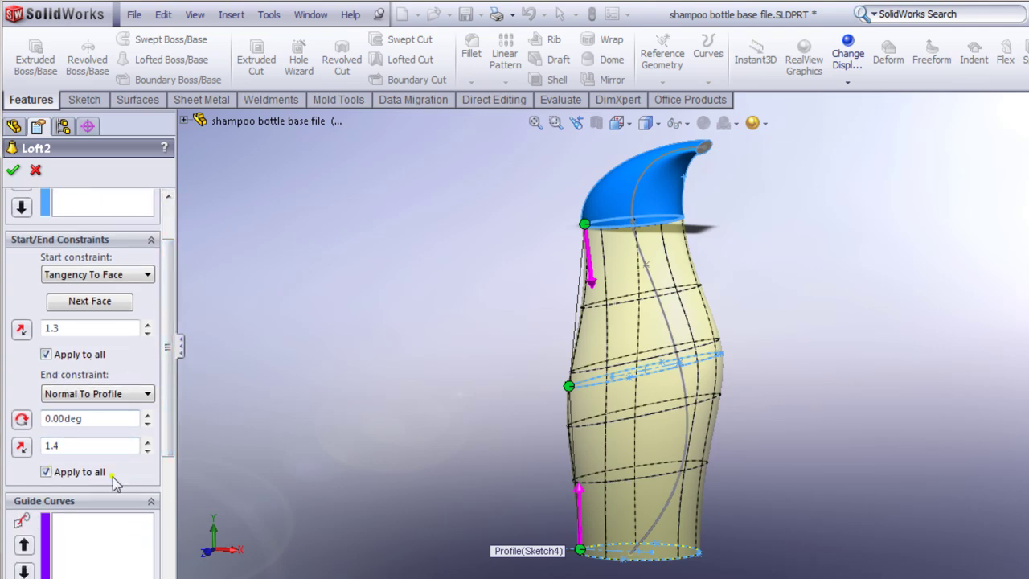
scroll(171, 364, down, 1)
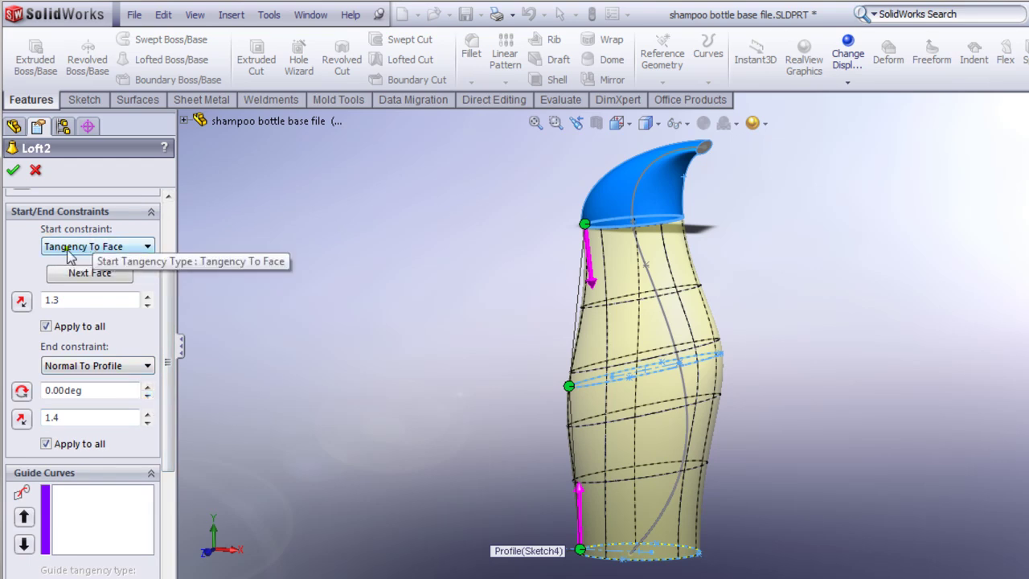
middle_drag(331, 371, 452, 389)
click(13, 171)
Step: Hide Sketch1, the spline running along the bottle
click(60, 307)
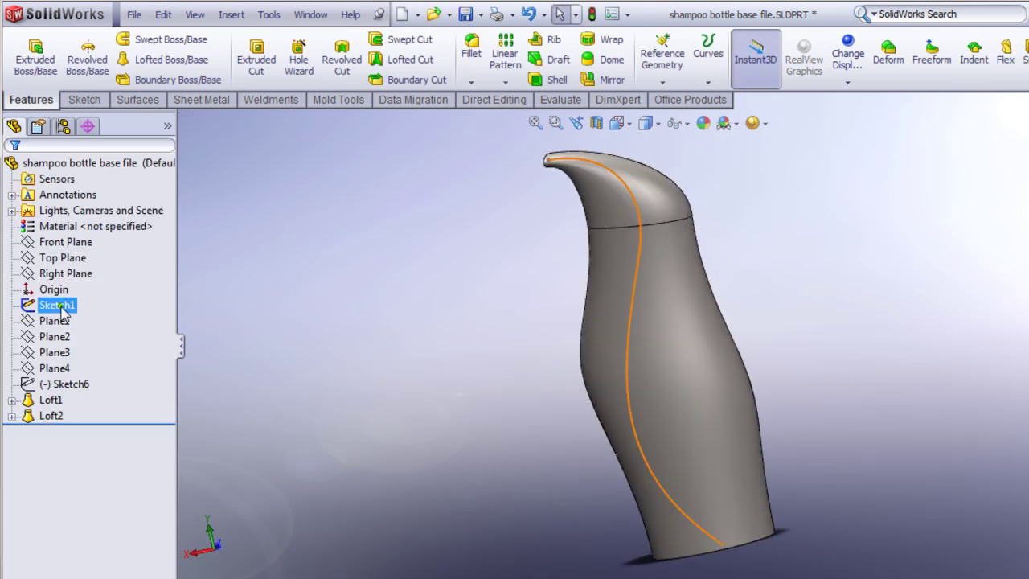
right_click(63, 309)
click(78, 287)
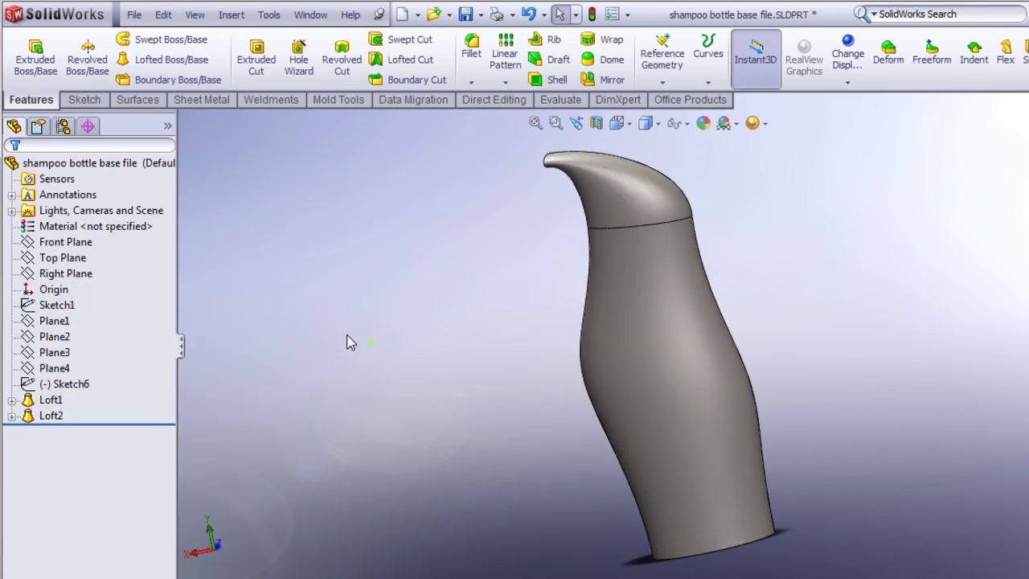
middle_drag(350, 341, 333, 333)
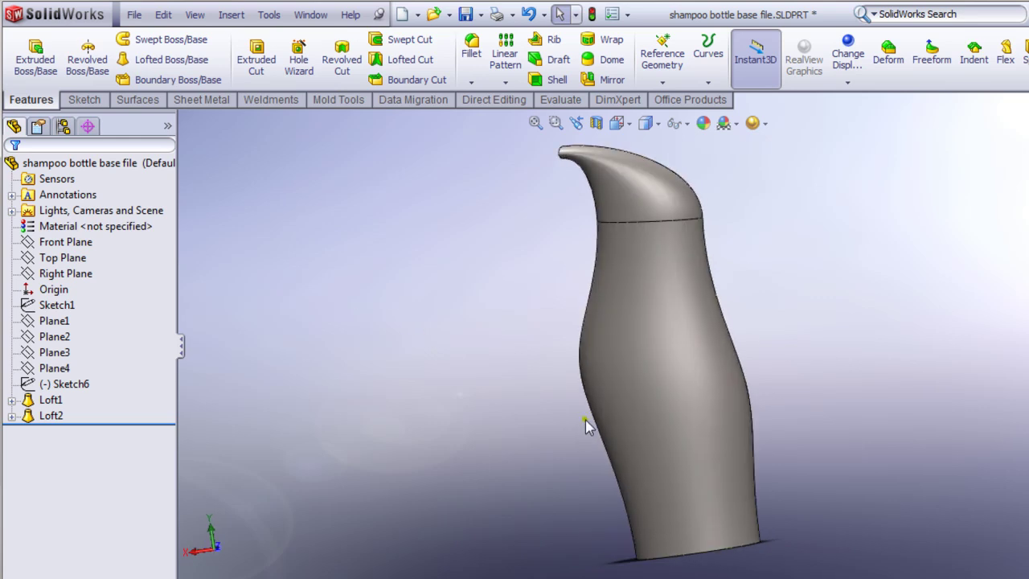
Step: Show Sketch6, the ellipse in the middle of the bottle body
key(ctrl+1)
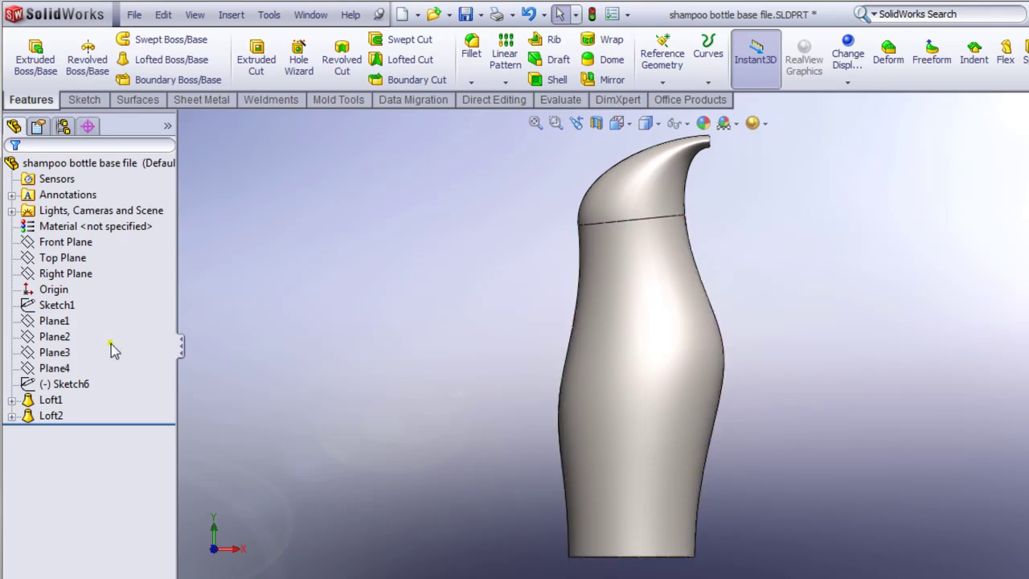
click(58, 369)
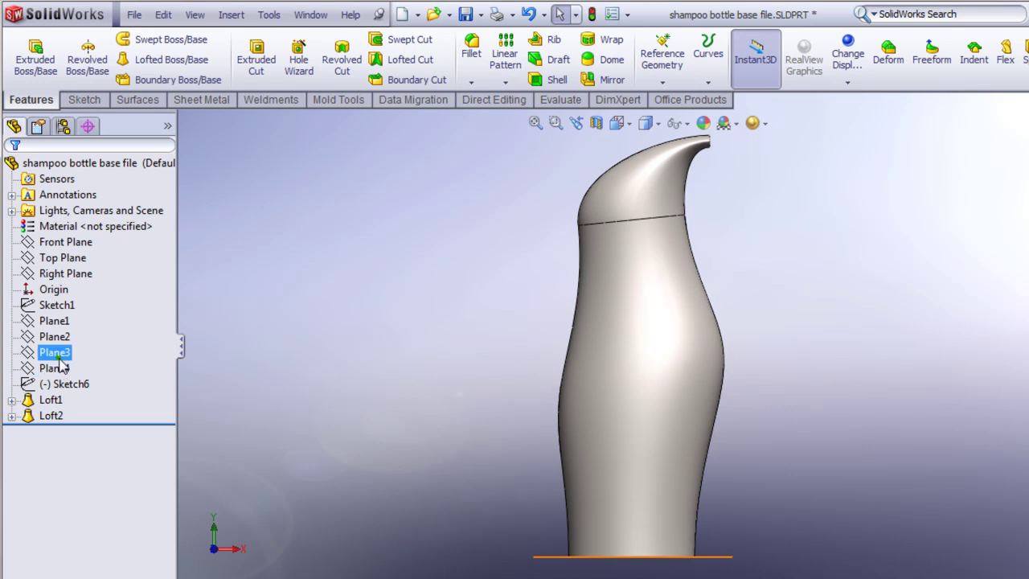
ctrl+click(66, 384)
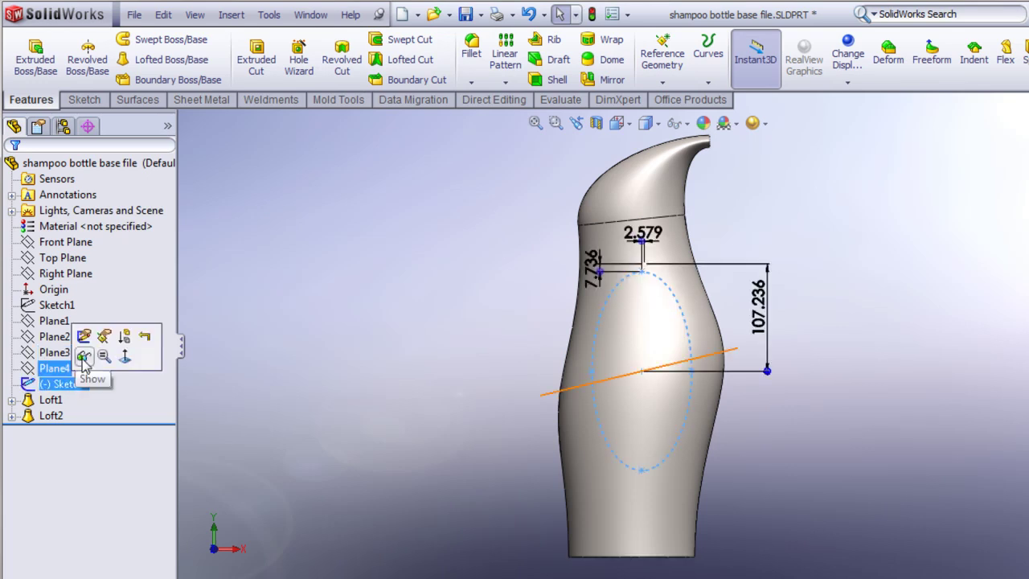
click(83, 357)
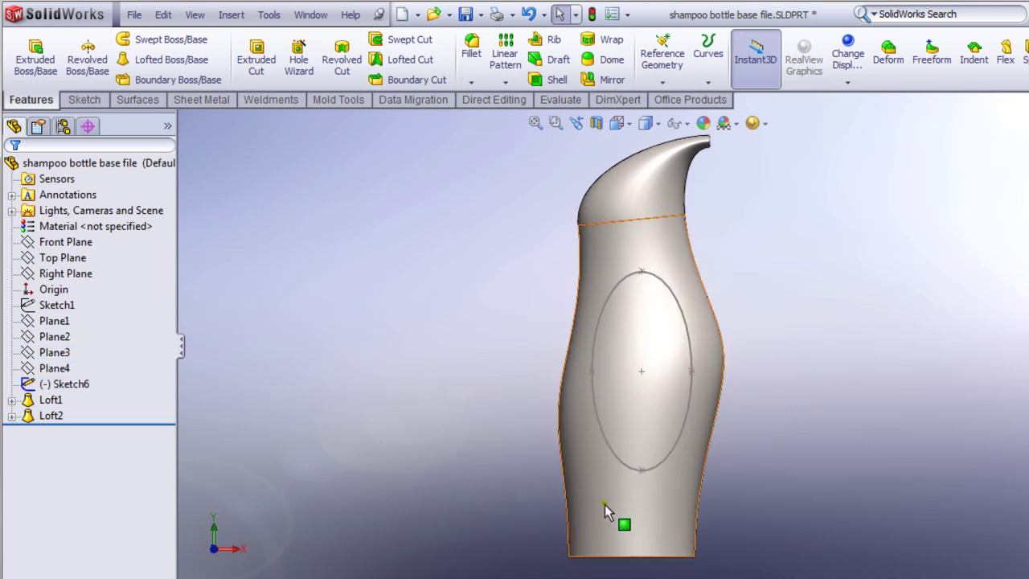
Step: Inspect the bottle's interior with a section view on the Front Plane, and turn the section view off
middle_drag(379, 349, 538, 374)
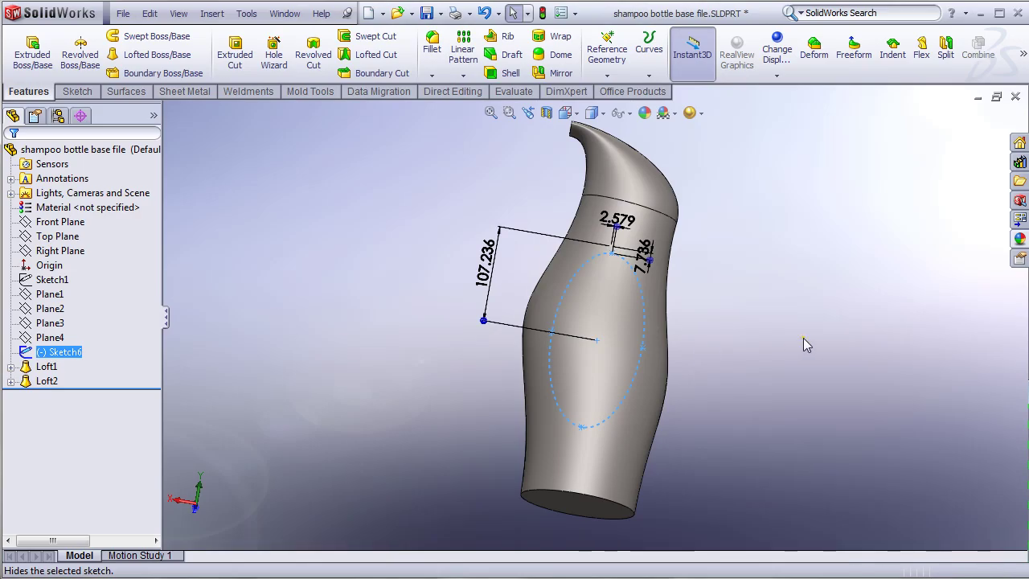
click(803, 337)
middle_drag(803, 338, 605, 379)
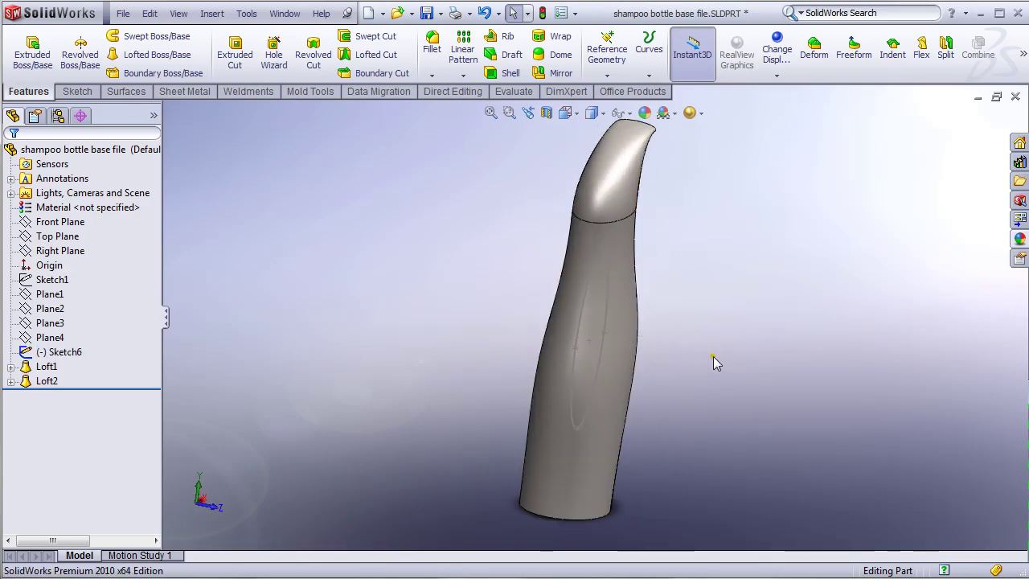
middle_drag(298, 355, 542, 171)
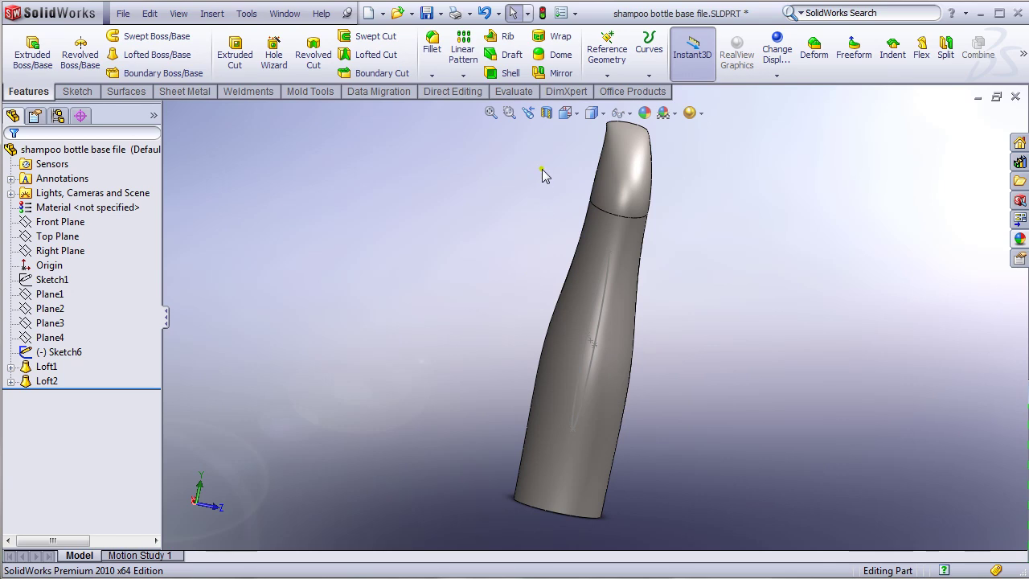
click(545, 114)
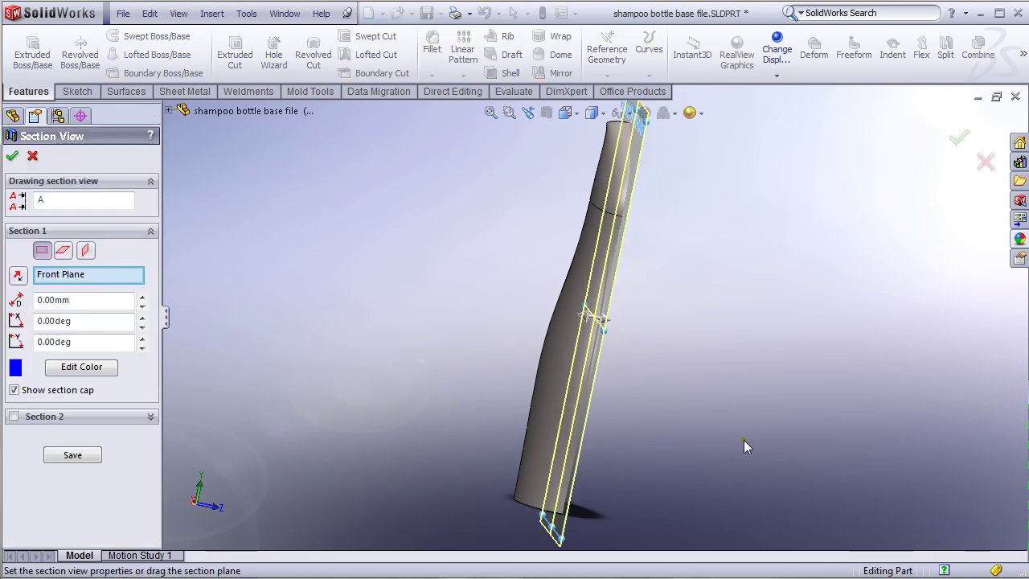
middle_drag(610, 399, 597, 397)
middle_drag(754, 401, 622, 396)
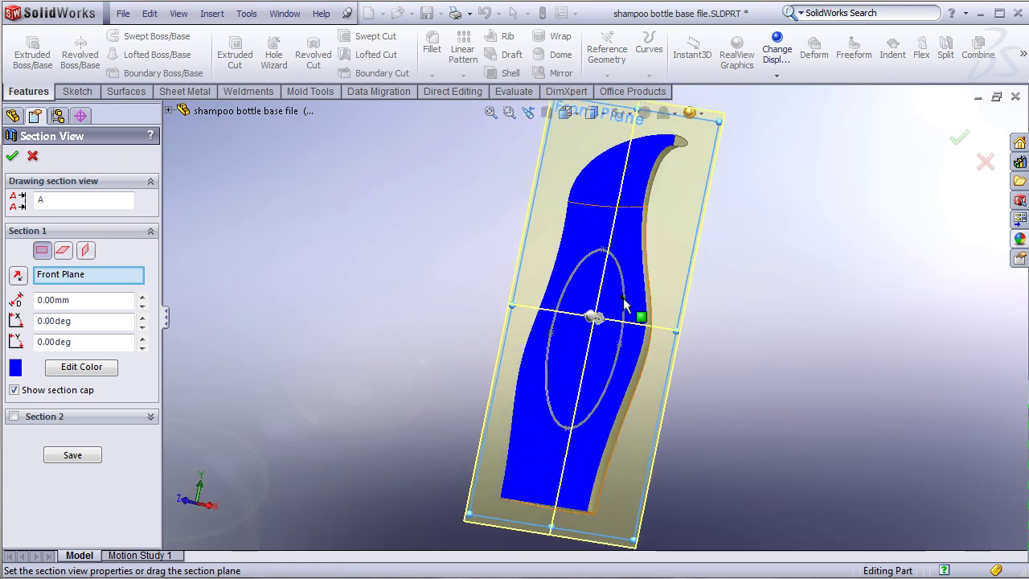
click(12, 157)
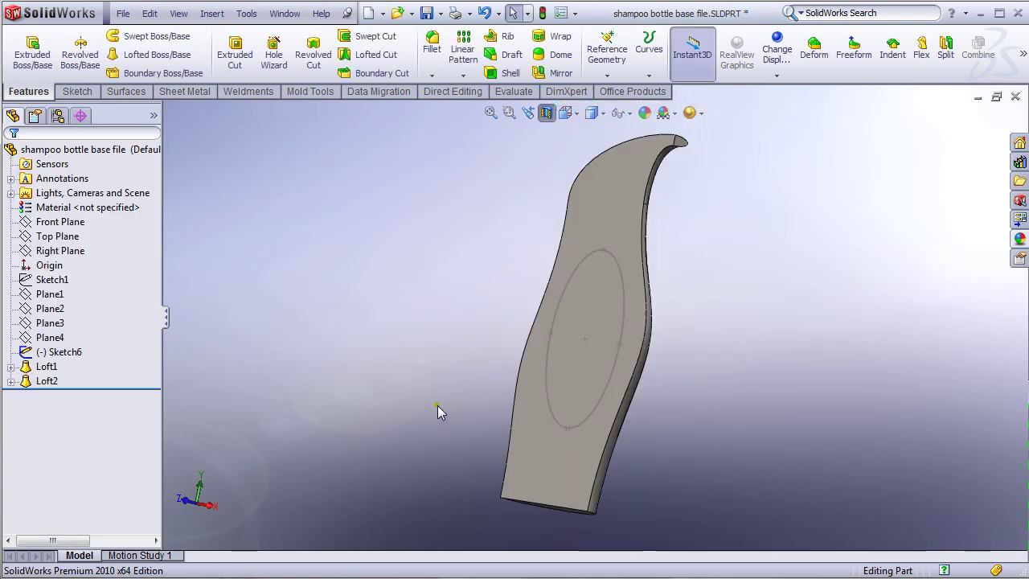
click(546, 113)
Step: Examine the flat base face of the bottle from below
middle_drag(500, 412, 718, 379)
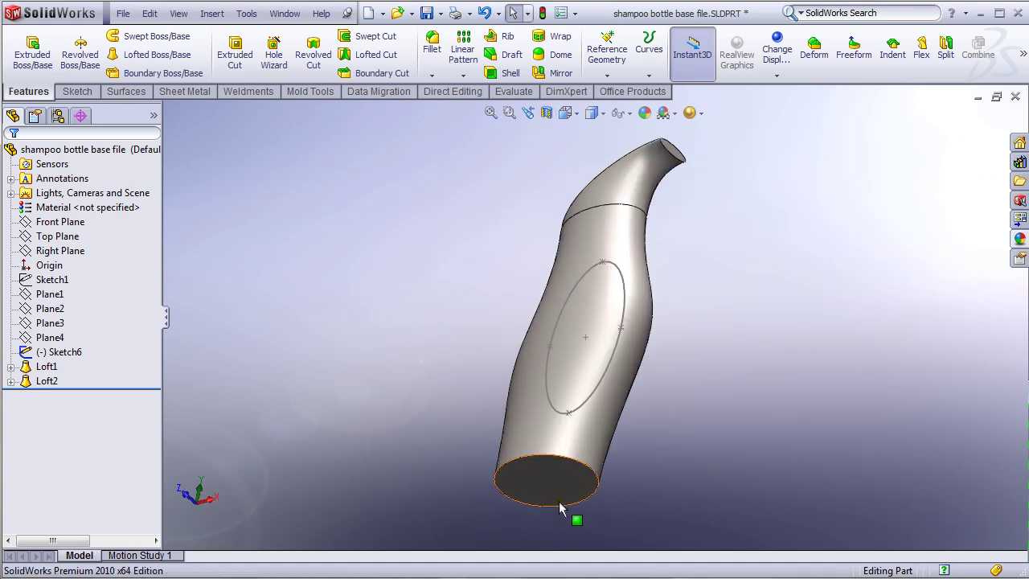
middle_drag(419, 456, 547, 380)
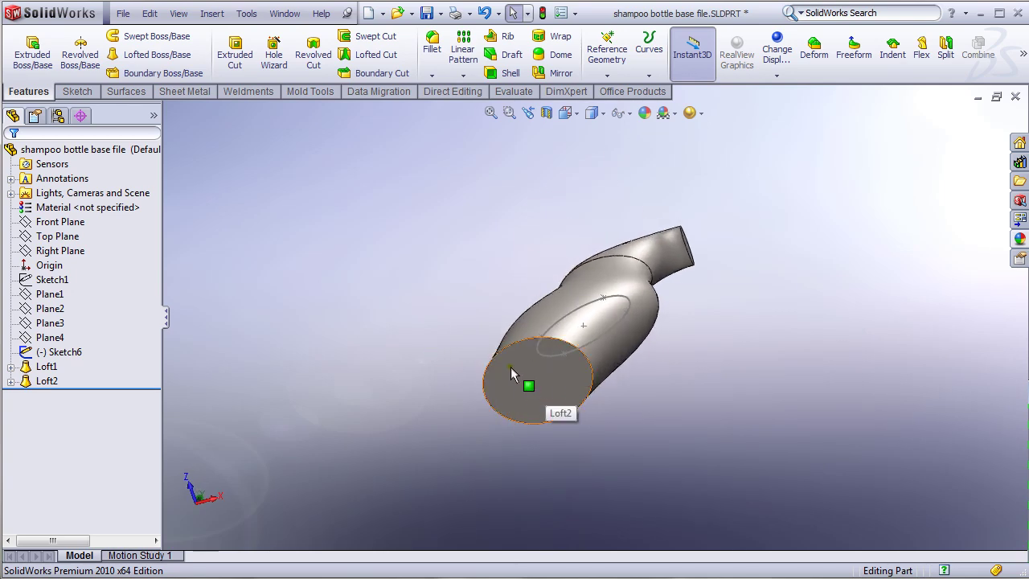
middle_drag(496, 445, 361, 315)
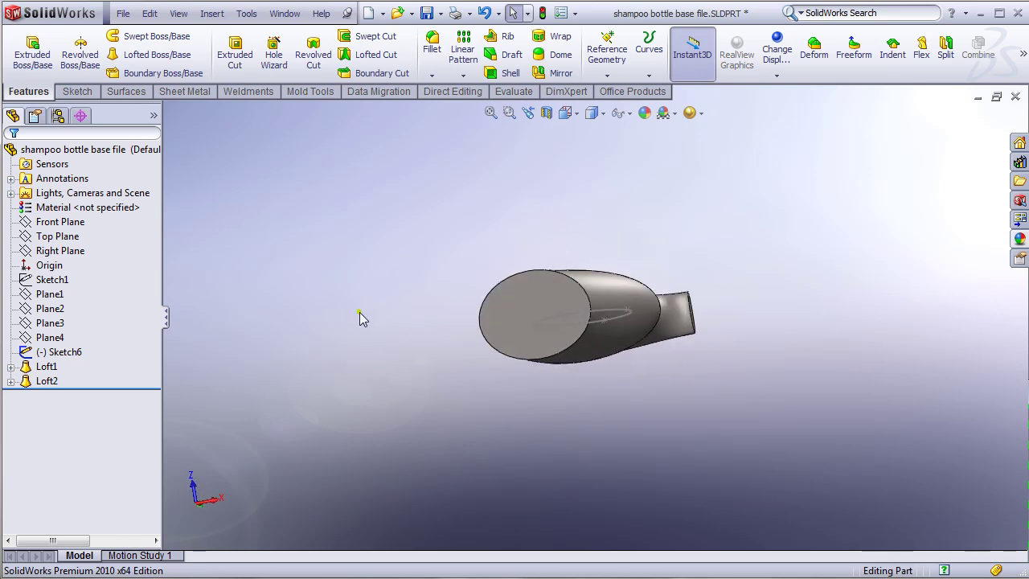
click(532, 302)
click(520, 201)
middle_drag(520, 202, 627, 362)
scroll(627, 362, down, 2)
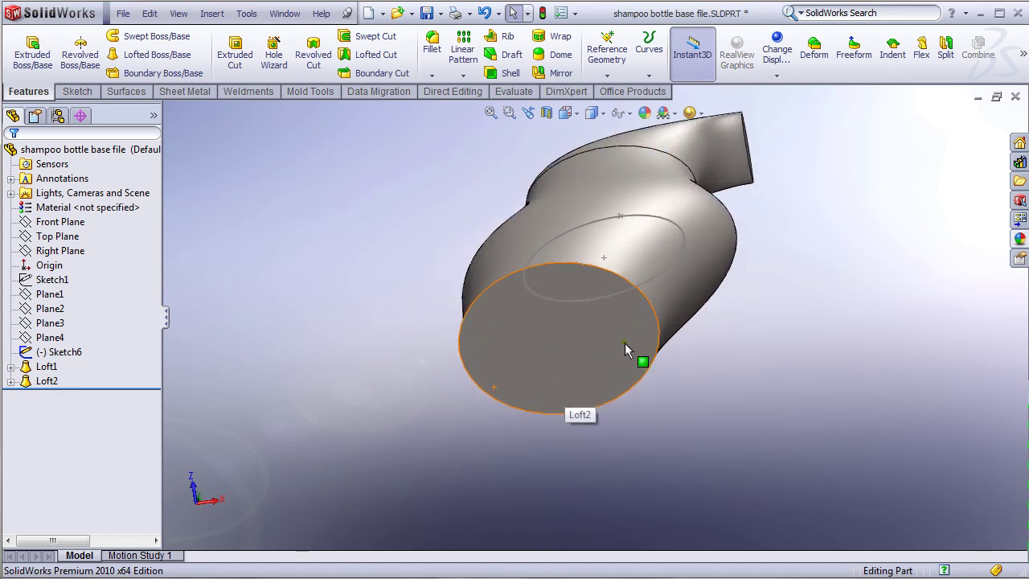
Step: Sketch on the bottle's flat base face and offset its outline inward by 8 mm
click(533, 385)
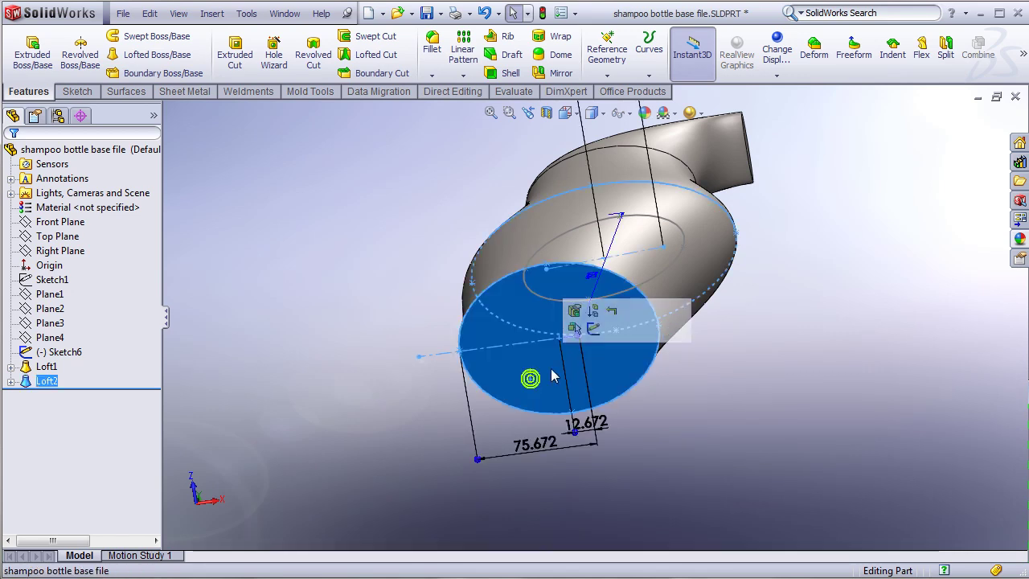
click(593, 329)
click(623, 434)
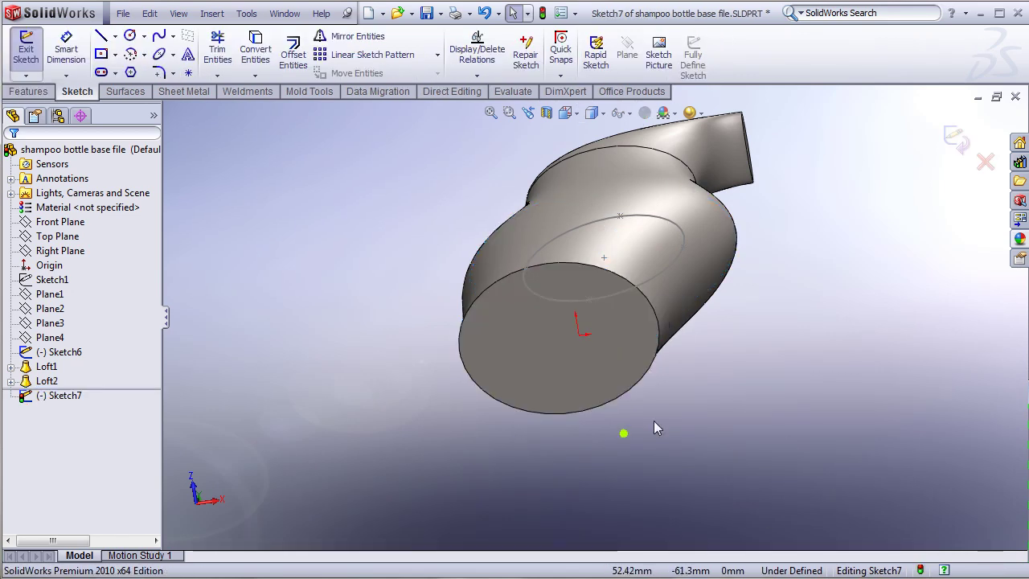
click(569, 378)
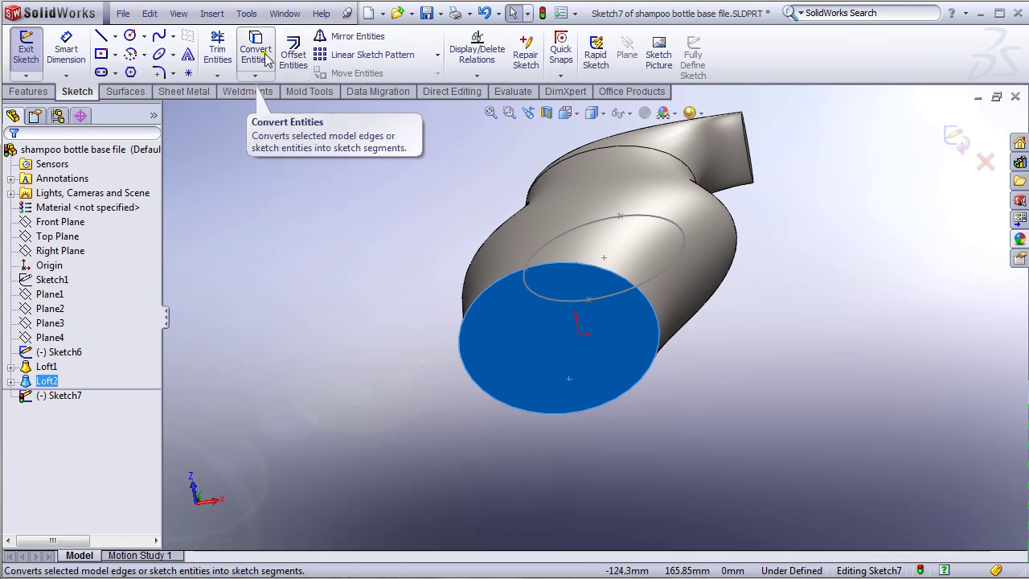
click(296, 61)
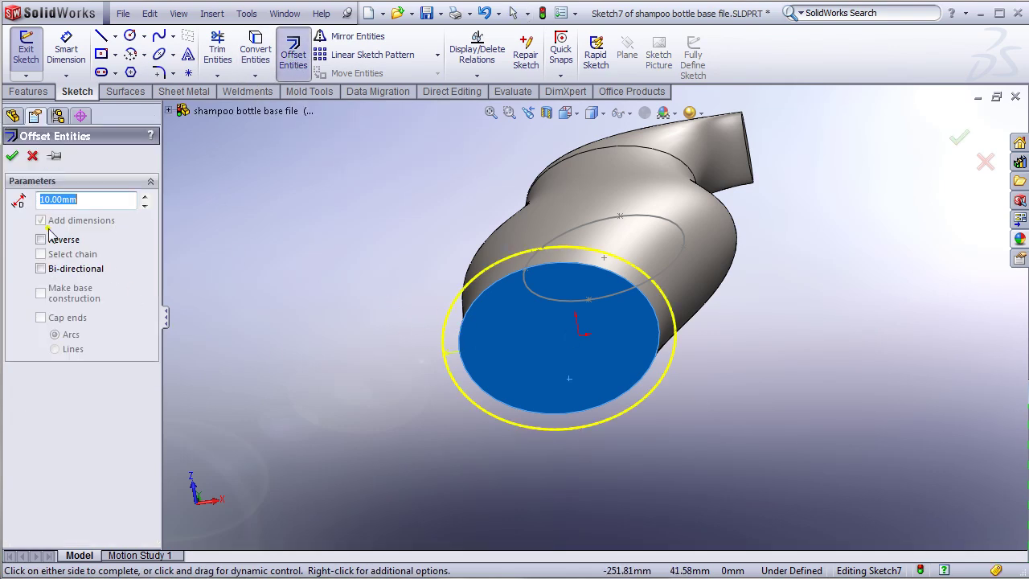
click(40, 240)
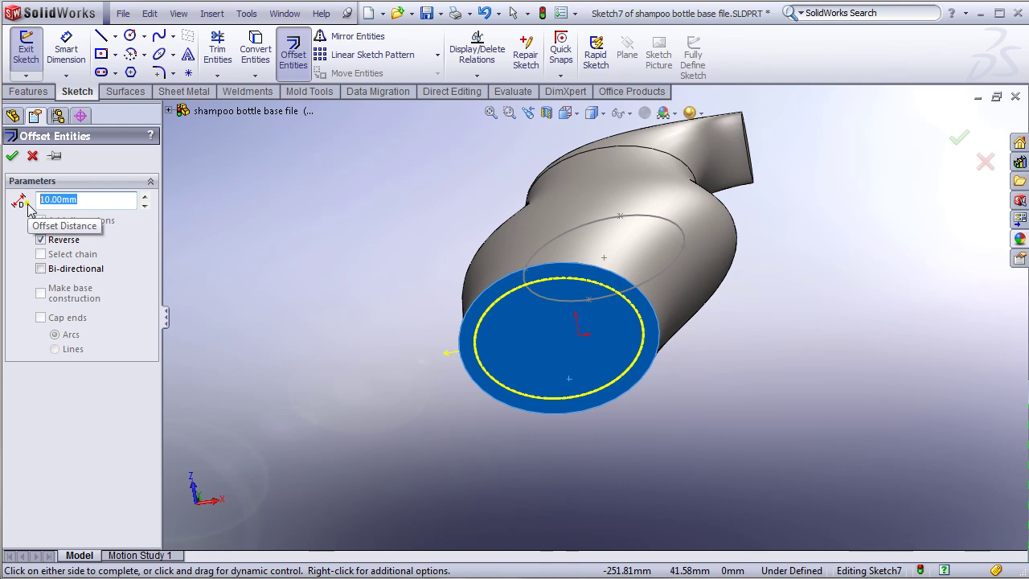
text(8)
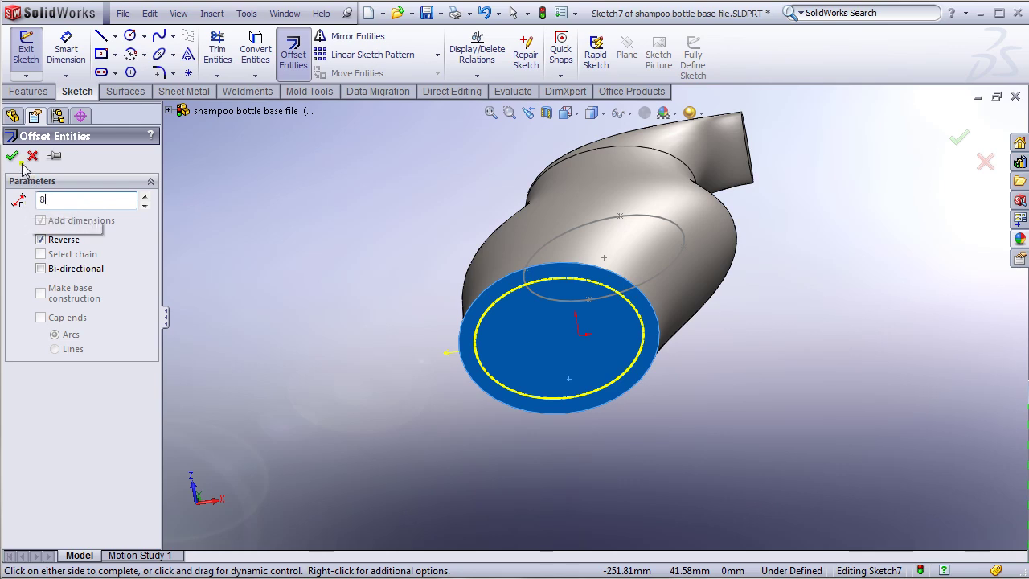
key(Return)
Step: Cut the offset profile into the base as a blind extruded cut 8 mm deep with a 30-degree inward draft
middle_drag(410, 213, 404, 384)
click(404, 384)
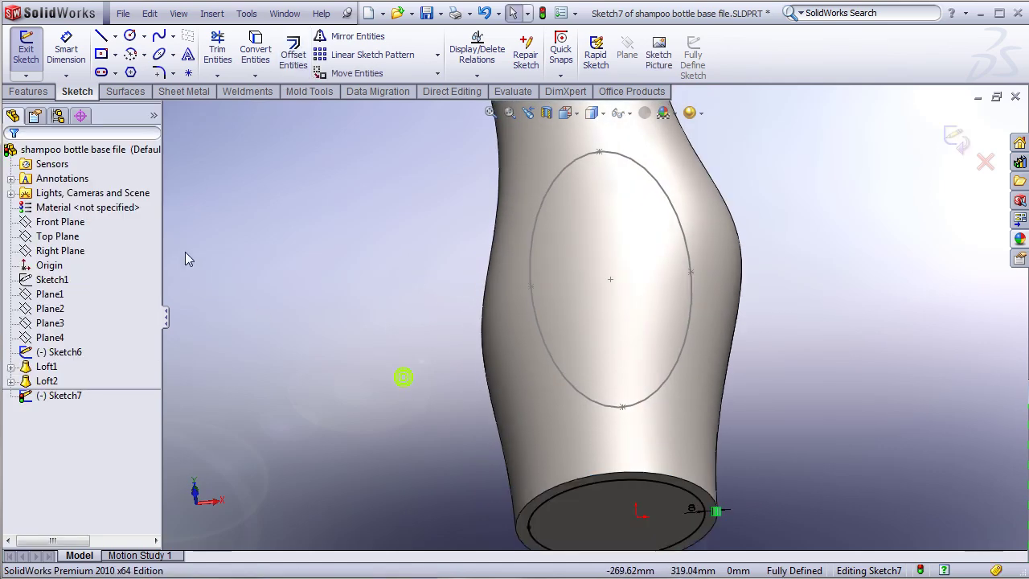
click(29, 91)
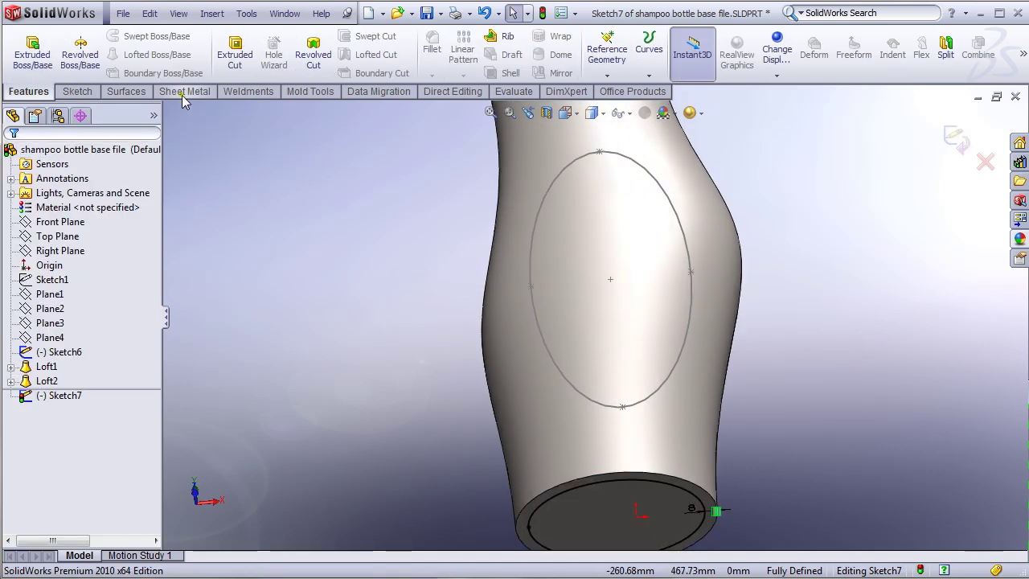
click(235, 56)
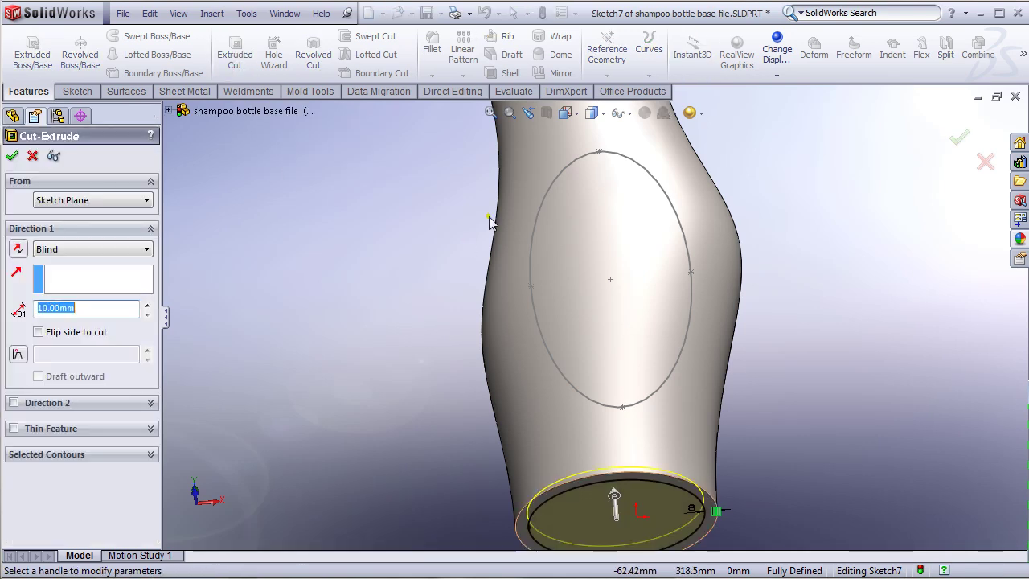
click(23, 359)
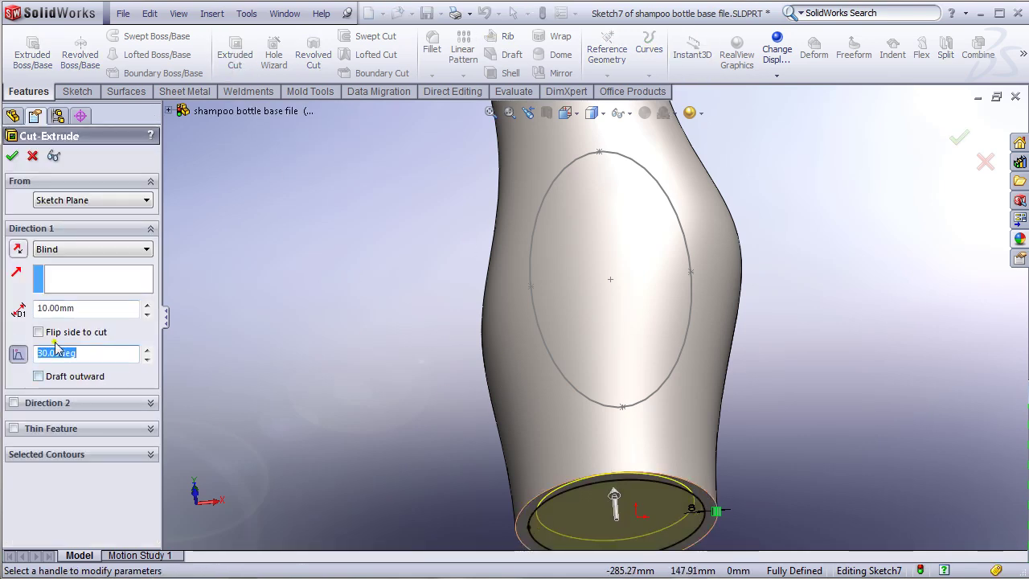
click(94, 307)
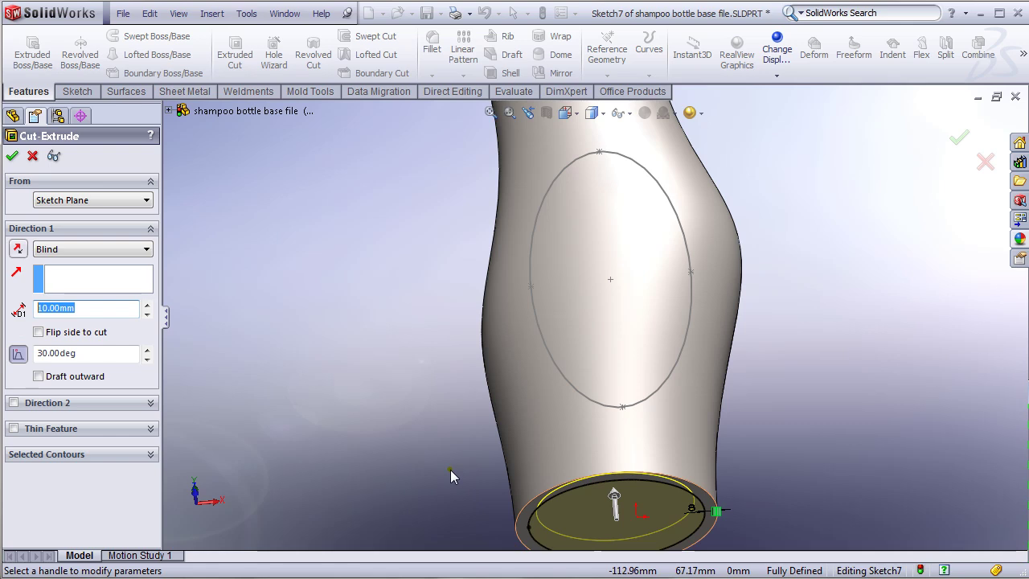
text(8)
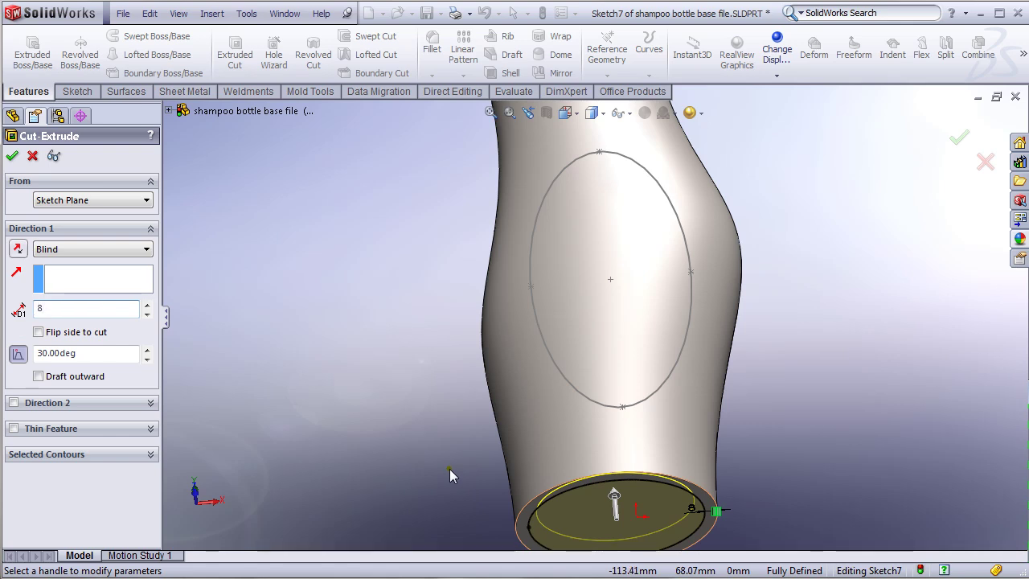
click(81, 353)
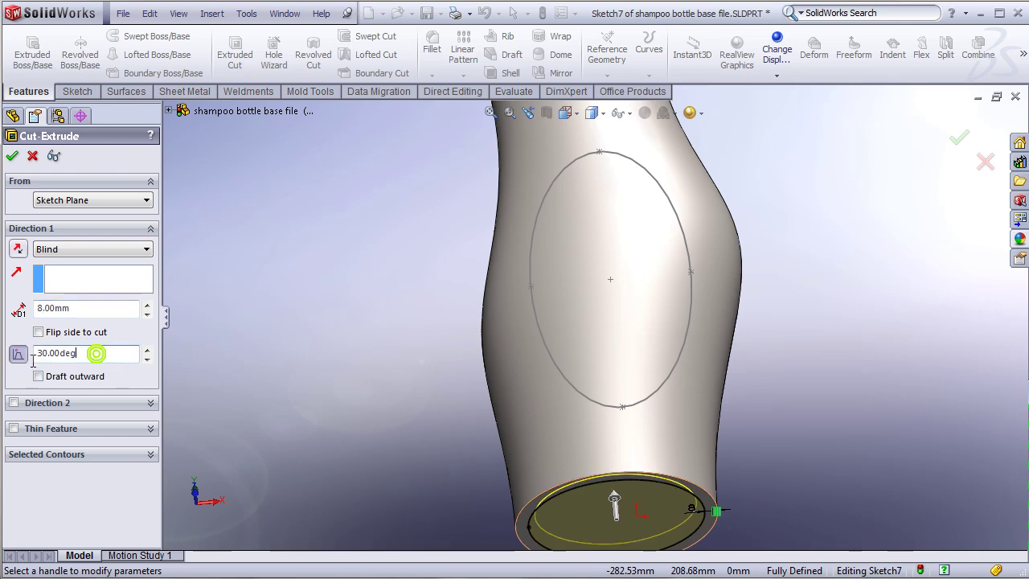
middle_drag(421, 373, 409, 395)
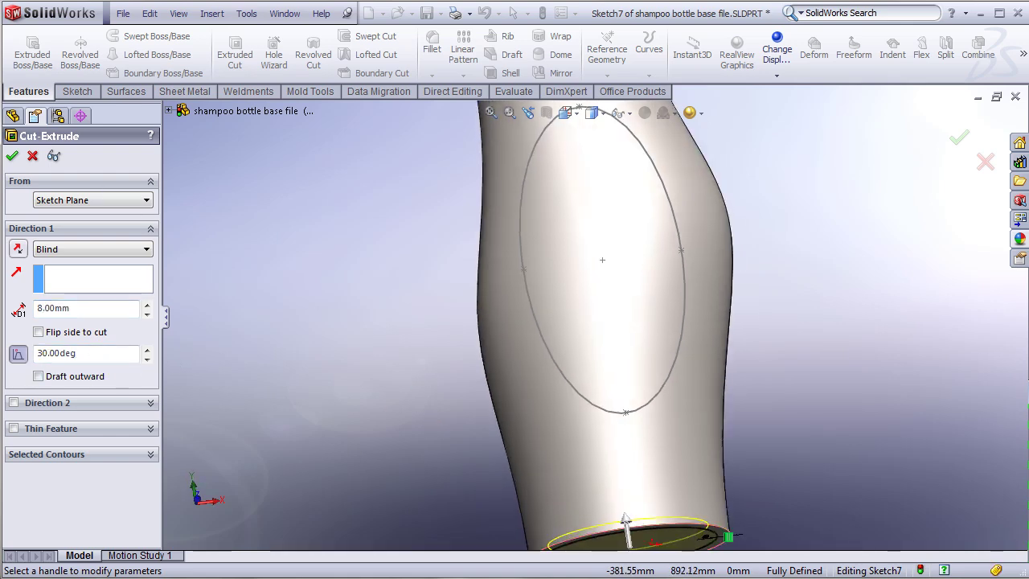
click(14, 158)
Step: Shell the bottle to a 1 mm wall thickness, removing the end face of the spout
mouse_move(456, 475)
middle_down()
mouse_move(425, 383)
mouse_move(439, 476)
mouse_move(410, 435)
middle_up()
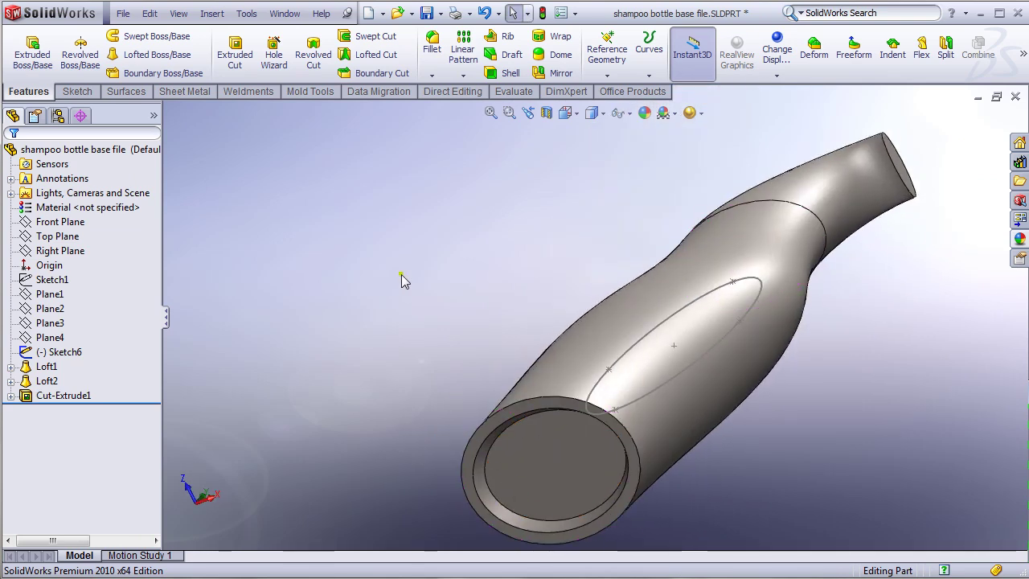
middle_drag(404, 289, 421, 335)
key(ctrl+shift+z)
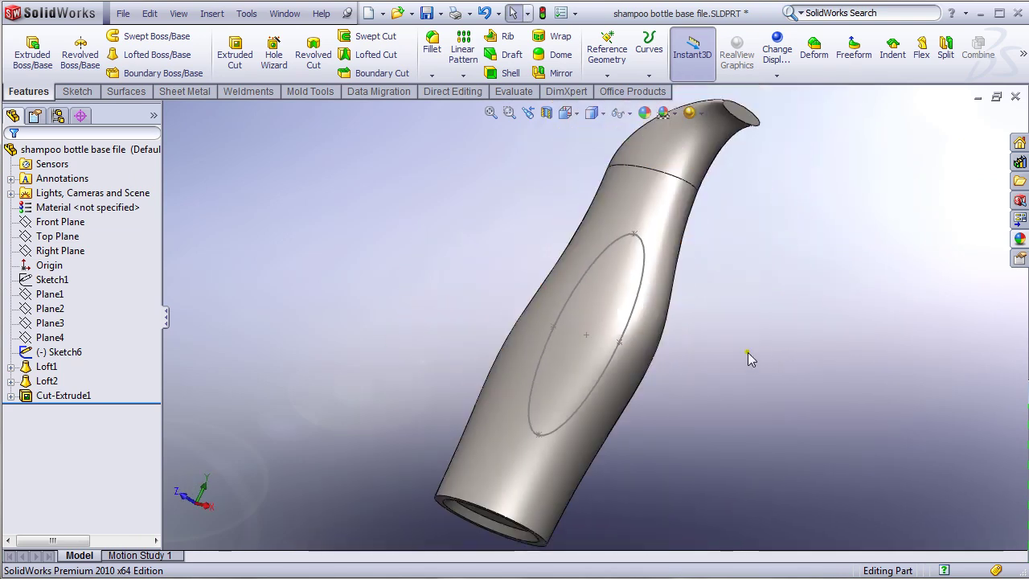
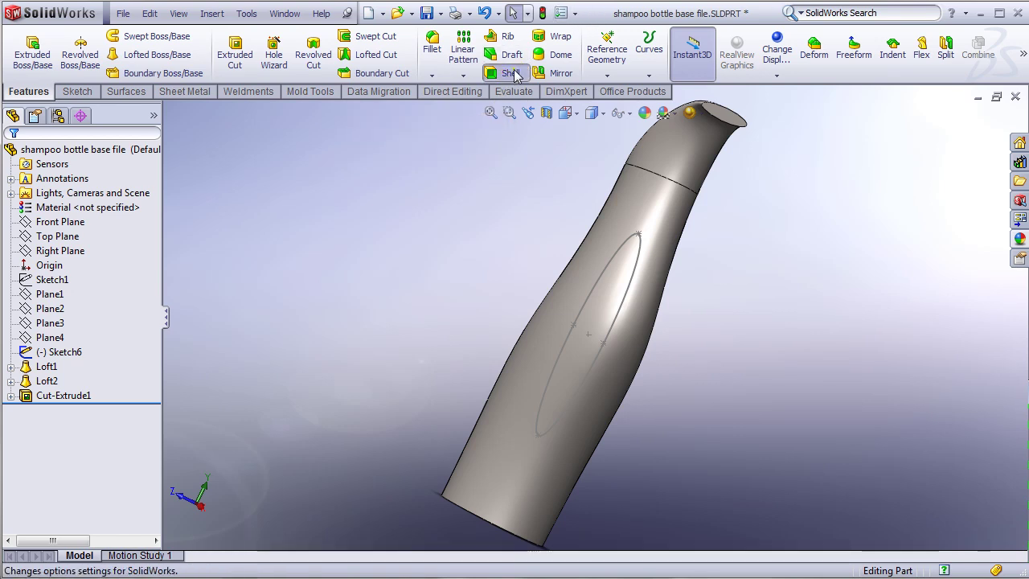
click(512, 74)
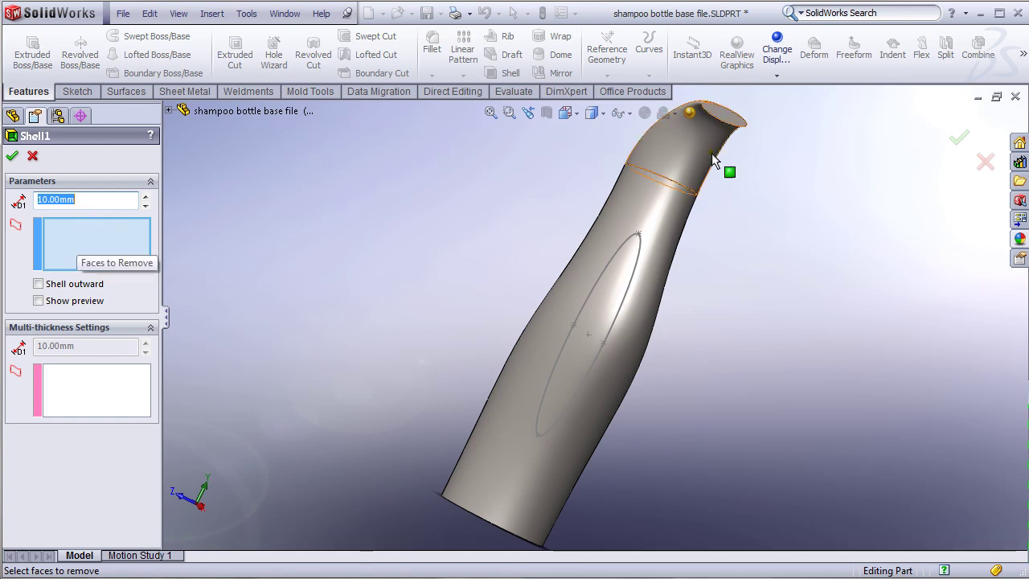
click(727, 121)
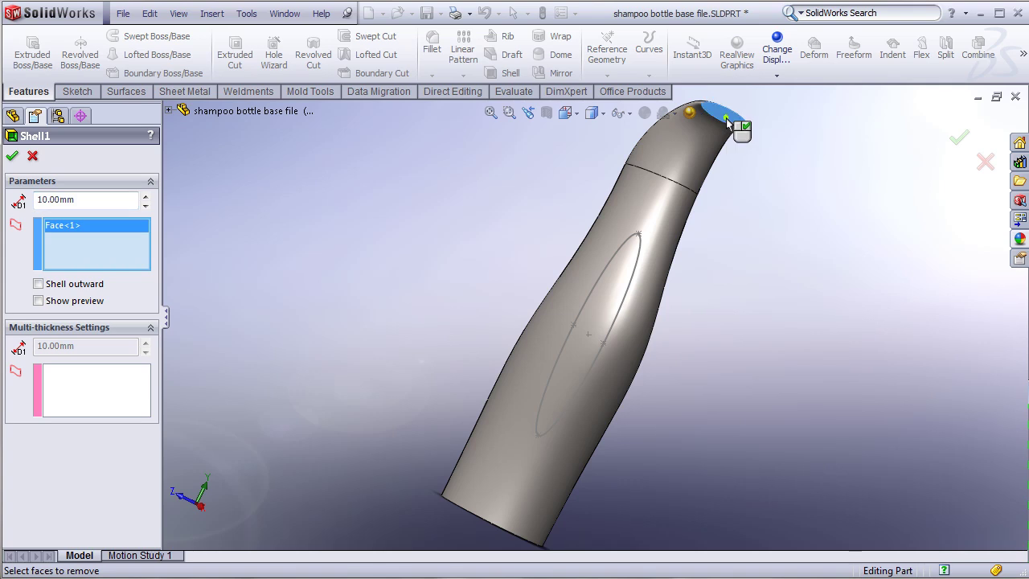
middle_drag(486, 233, 415, 287)
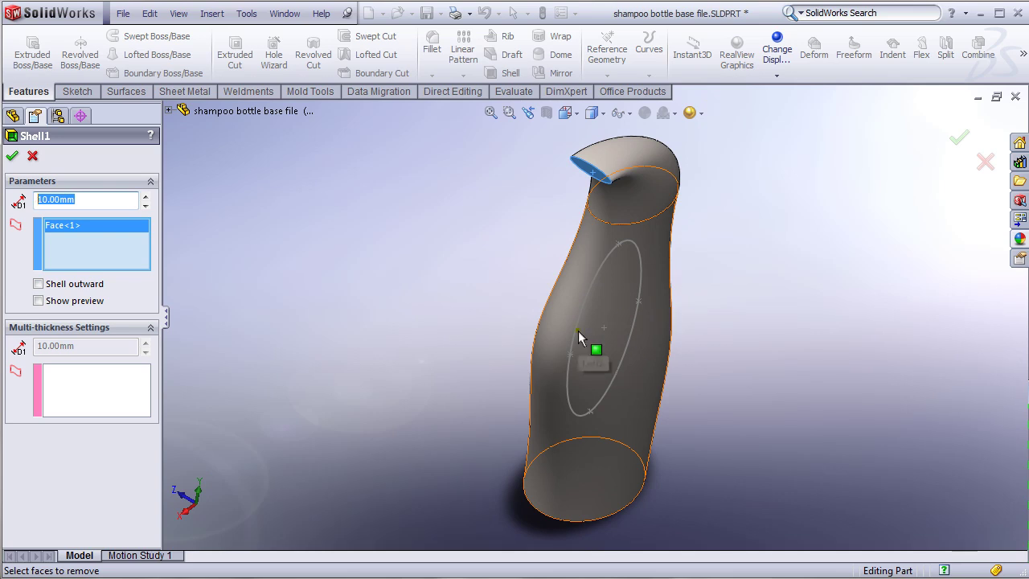
text(1)
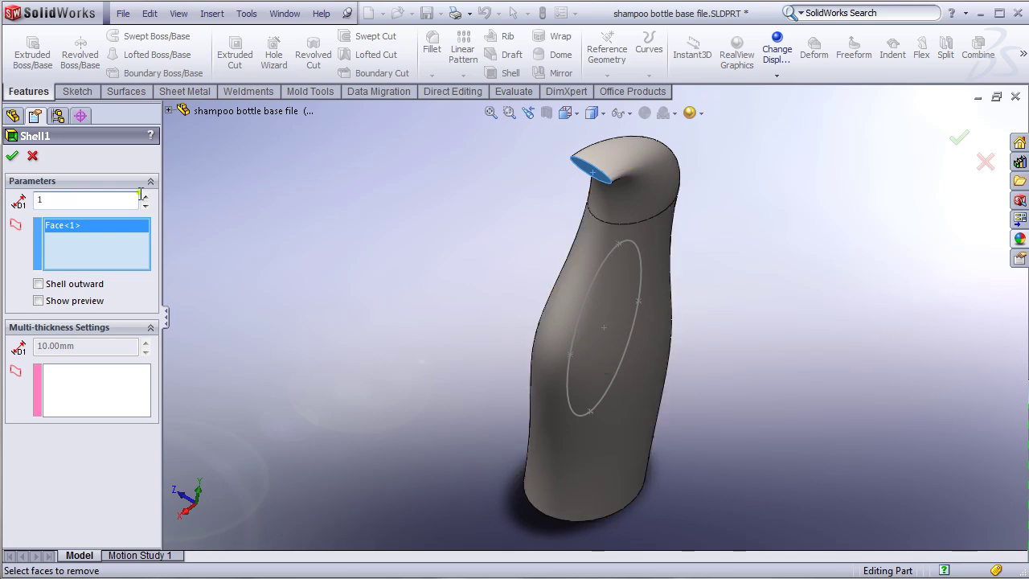
click(12, 157)
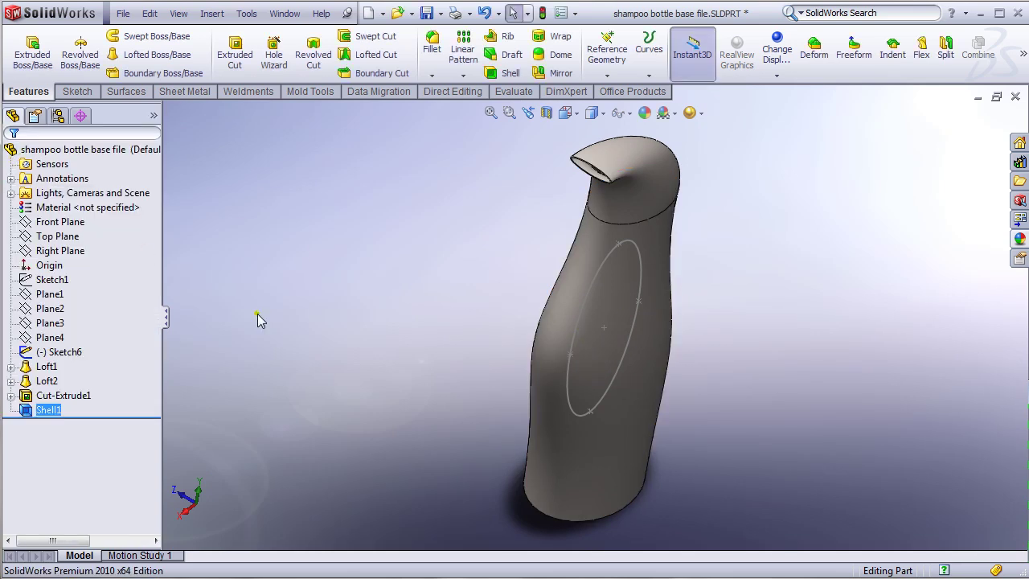
Step: Inspect the wall and recessed base of the shelled bottle with a Front Plane section view, and turn the section view off
middle_drag(376, 366, 468, 352)
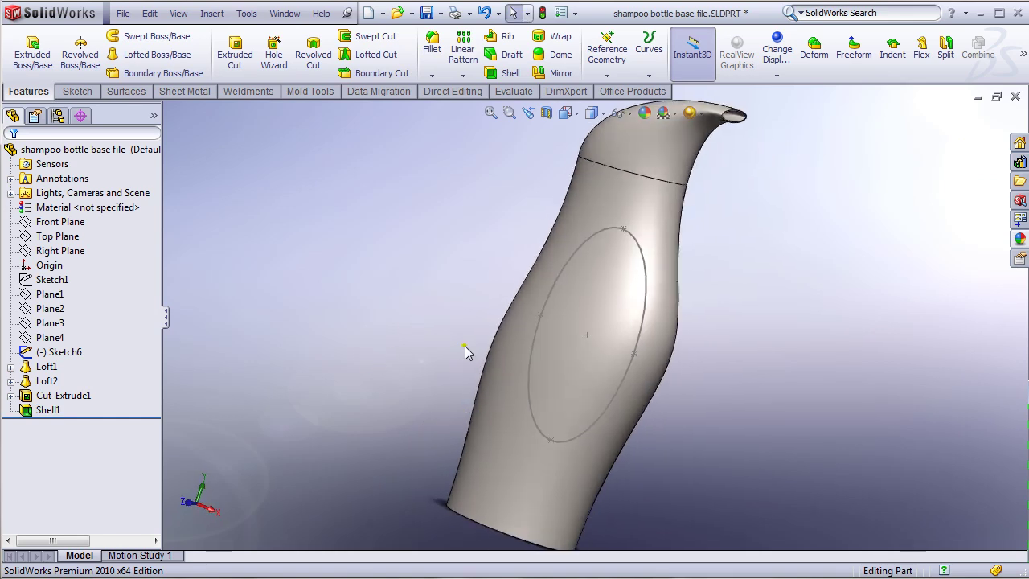
click(547, 113)
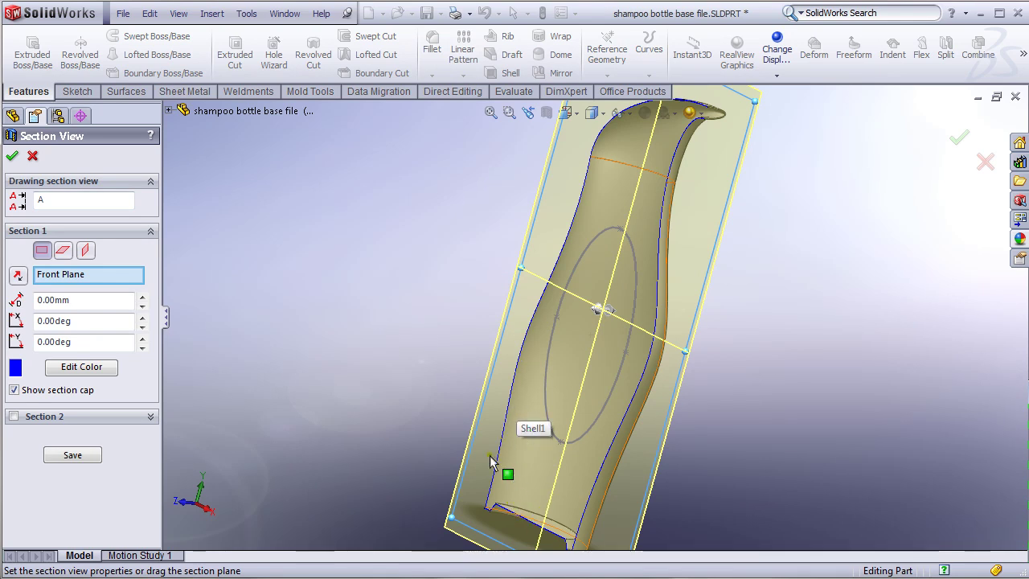
click(12, 156)
middle_drag(314, 317, 592, 409)
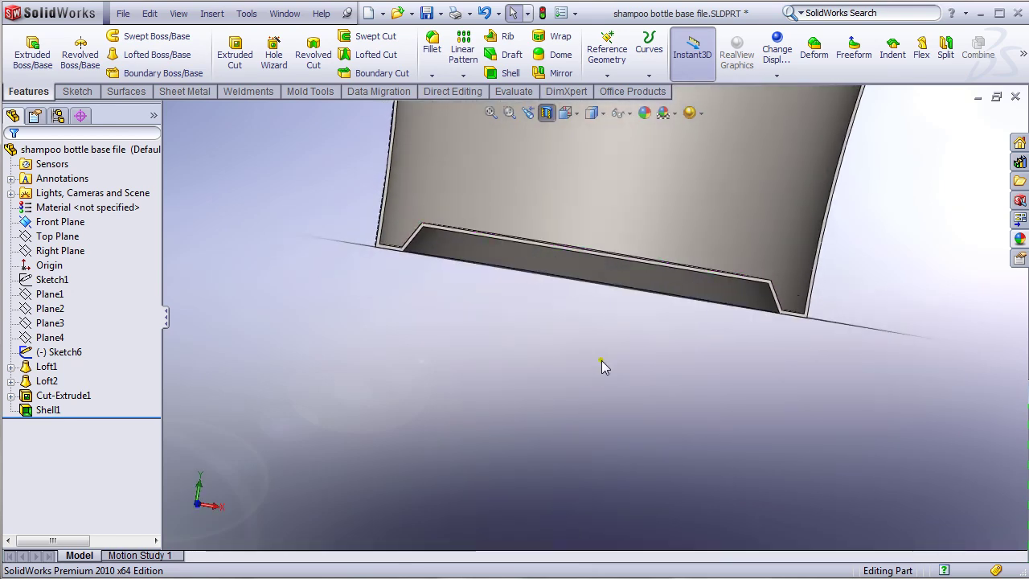
scroll(575, 272, up, 10)
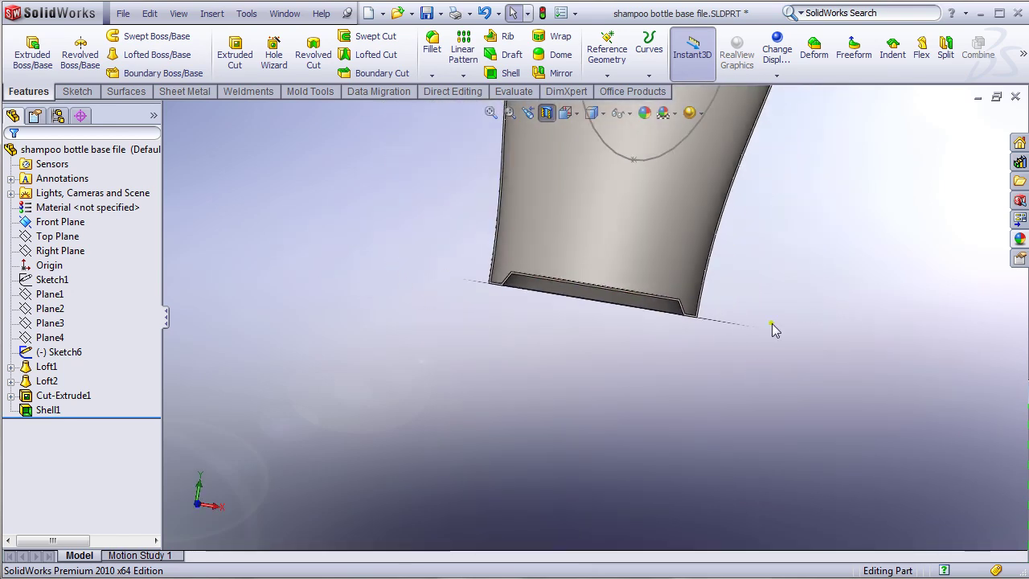
scroll(649, 195, down, 5)
middle_drag(630, 260, 675, 433)
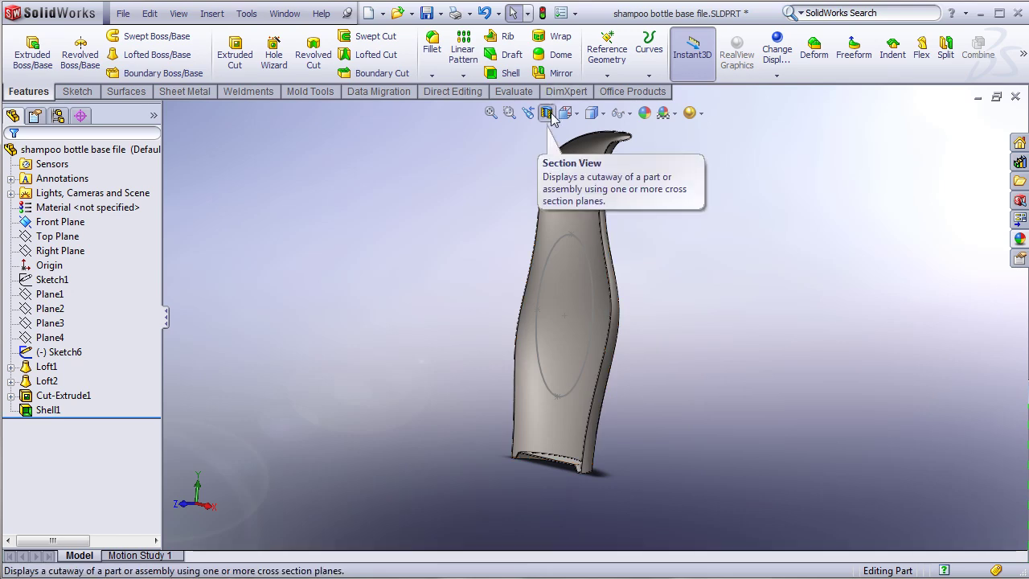
mouse_move(755, 402)
middle_down()
mouse_move(784, 430)
mouse_move(718, 414)
mouse_move(750, 418)
middle_up()
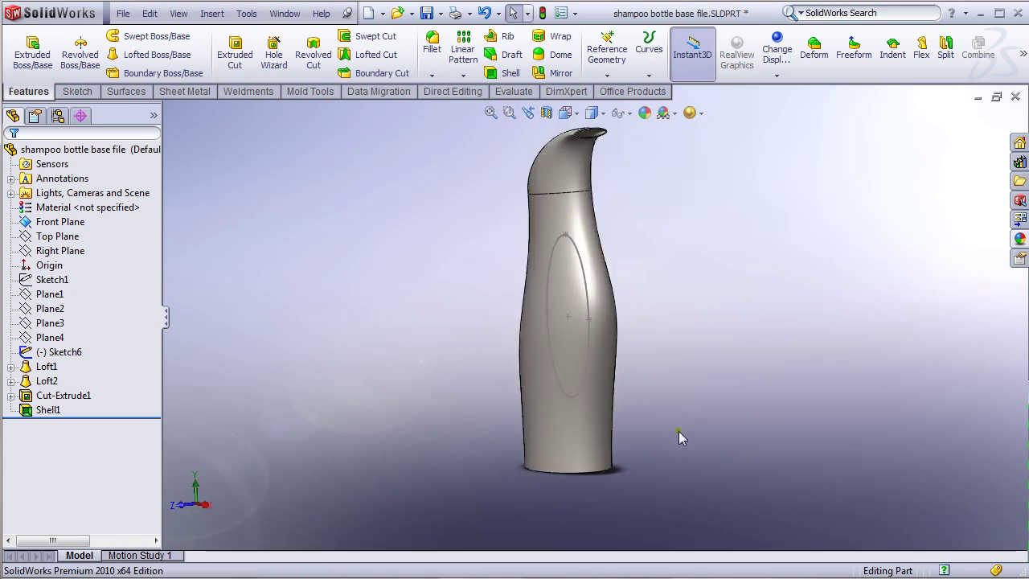
middle_drag(679, 430, 643, 313)
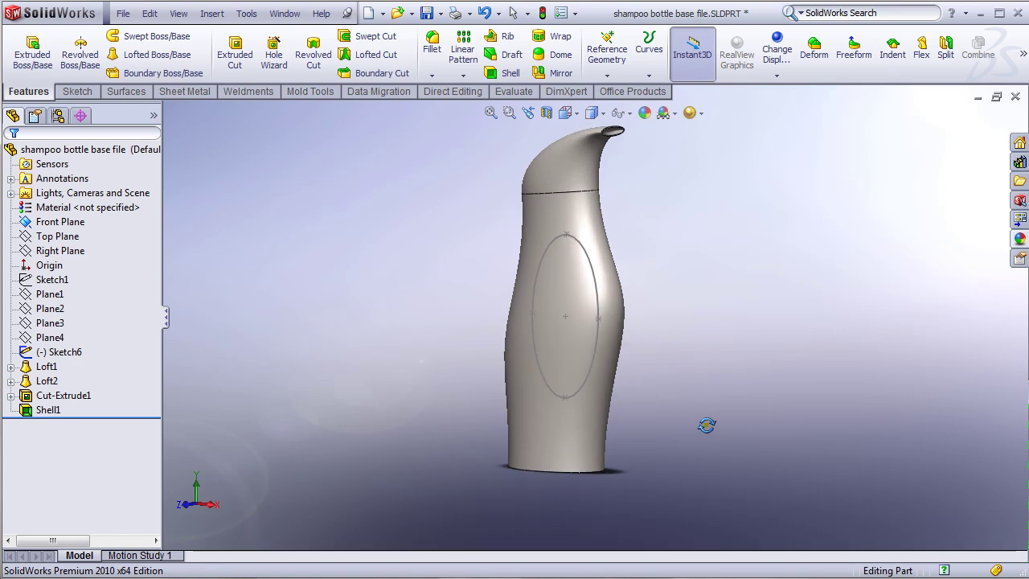
Step: Section the bottle on the Front Plane again and examine the inner and outer faces of the body wall
click(547, 114)
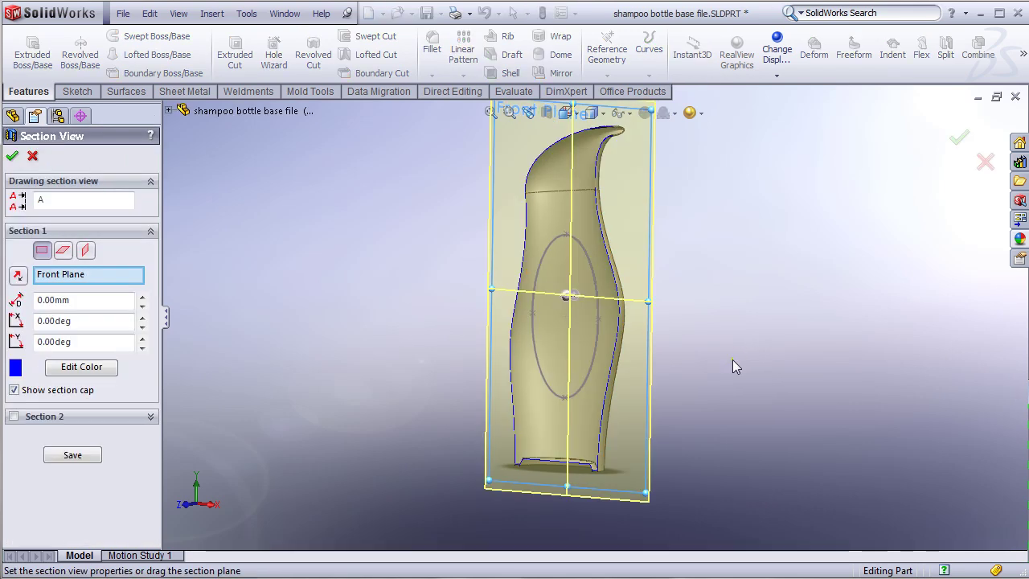
click(12, 156)
middle_drag(682, 400, 654, 213)
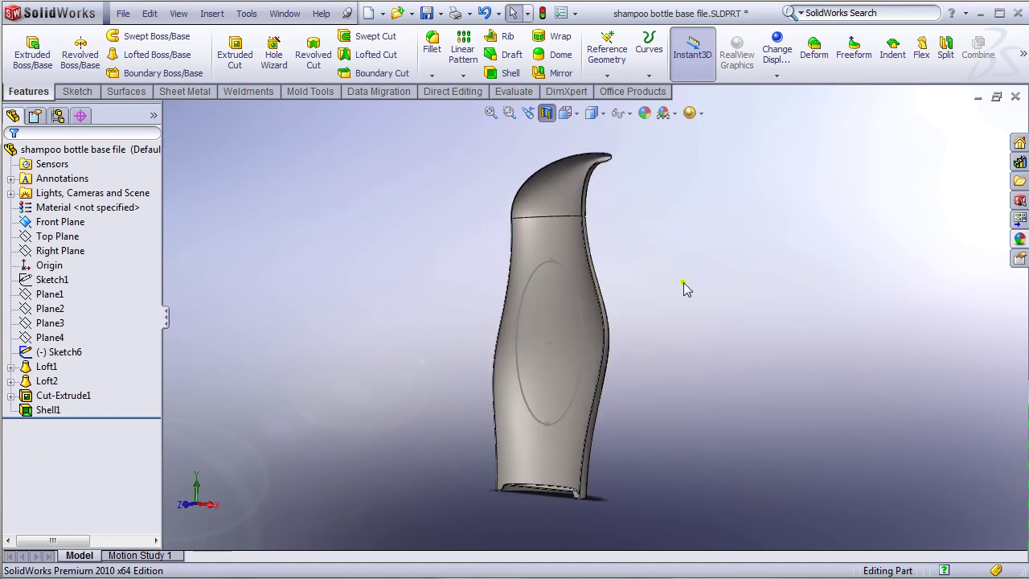
click(537, 242)
middle_drag(687, 344, 785, 386)
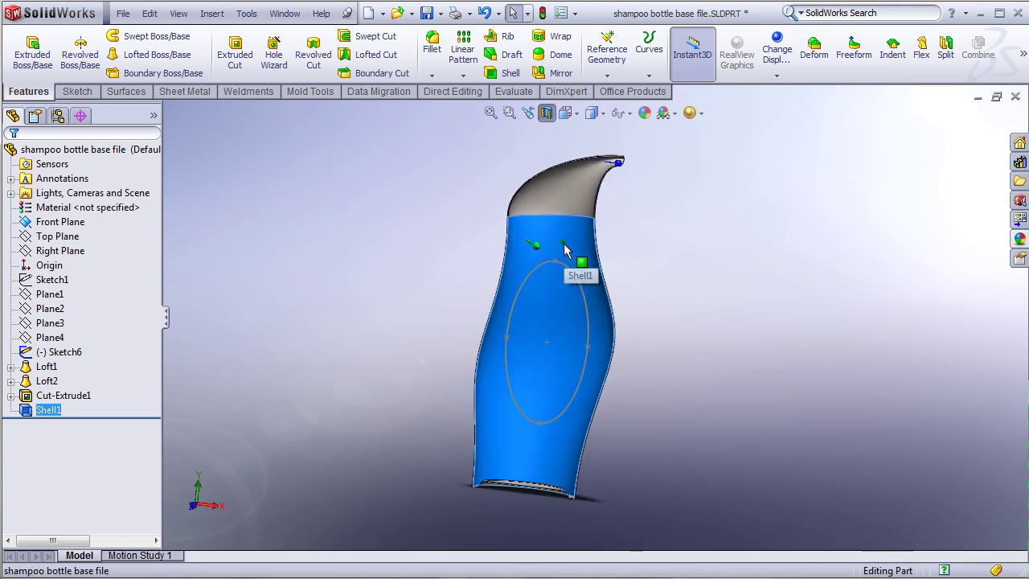
mouse_move(564, 250)
middle_down()
mouse_move(616, 367)
mouse_move(560, 255)
middle_up()
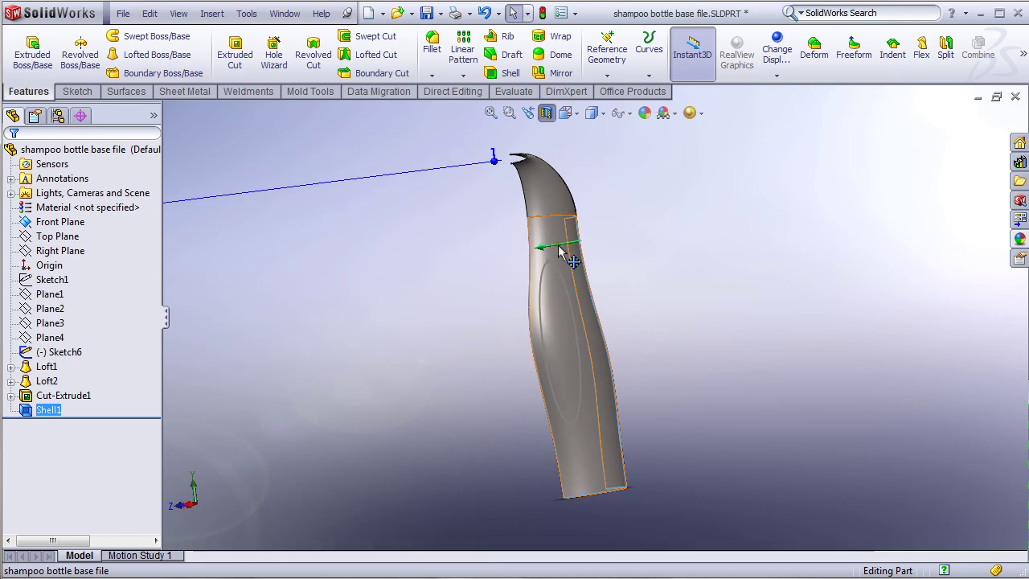
click(561, 254)
middle_drag(374, 300, 527, 294)
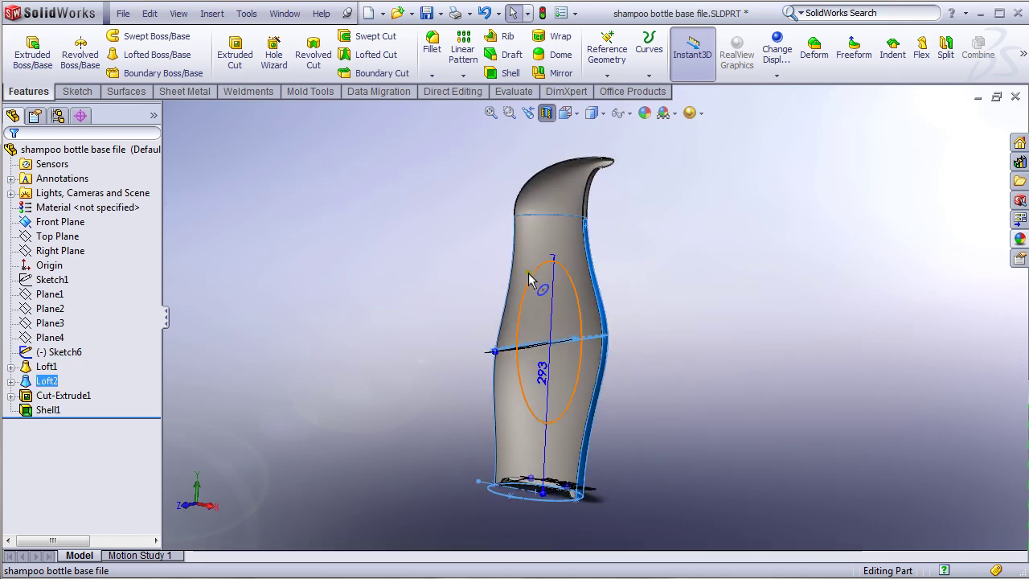
click(703, 338)
click(527, 246)
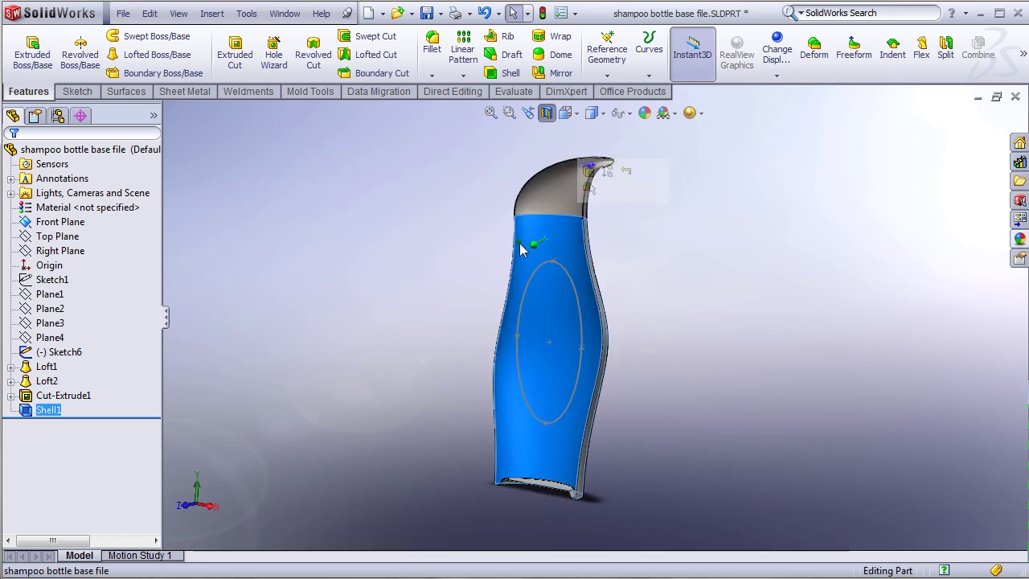
Step: Remove the Surfaces toolset from the CommandManager and restore it
click(390, 304)
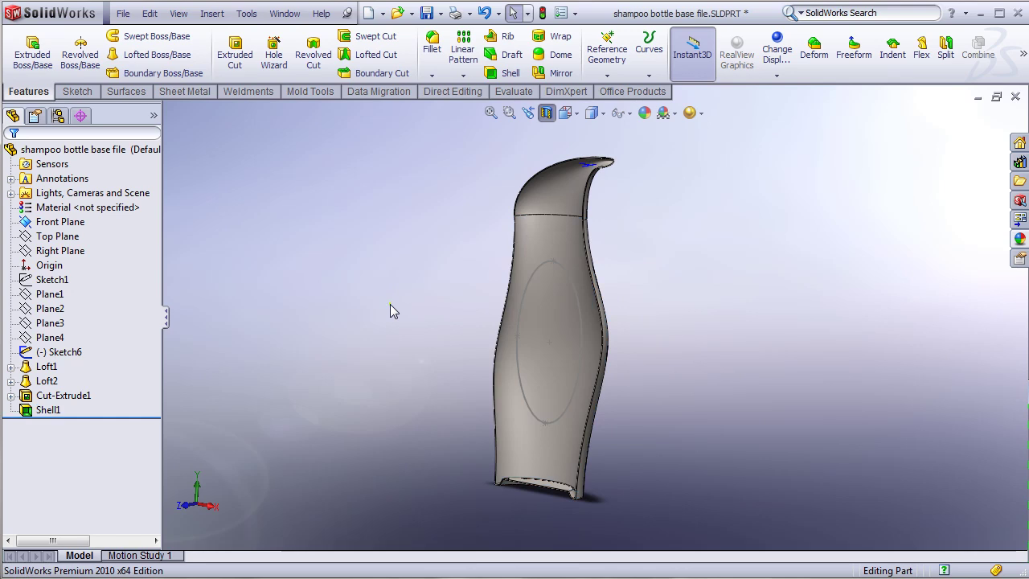
click(127, 93)
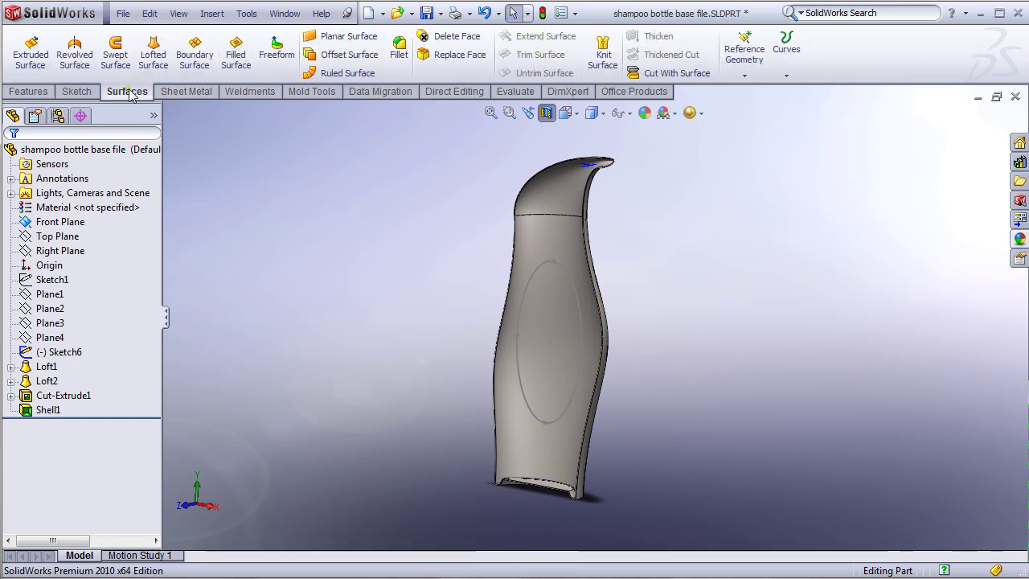
right_click(164, 94)
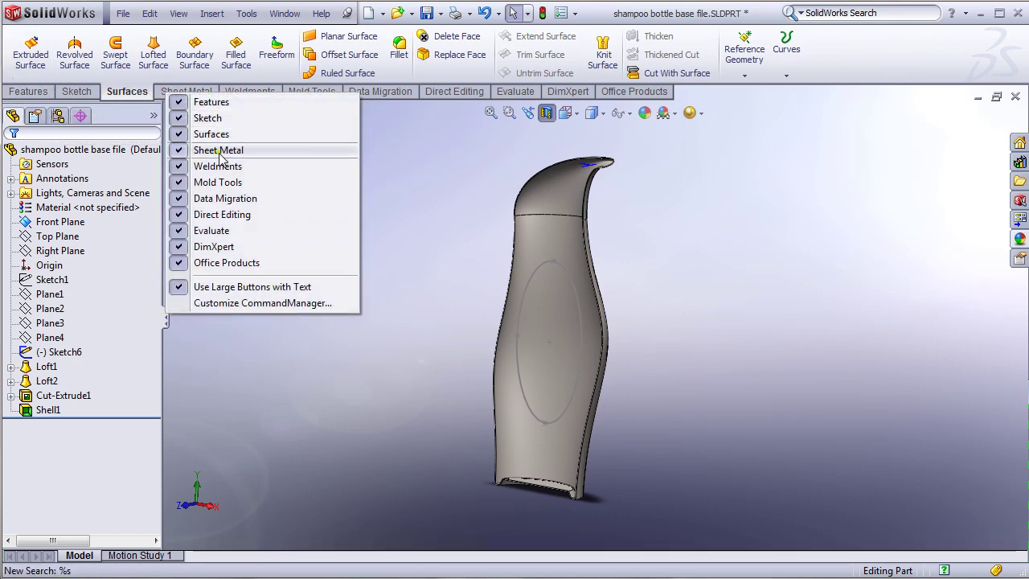
click(179, 137)
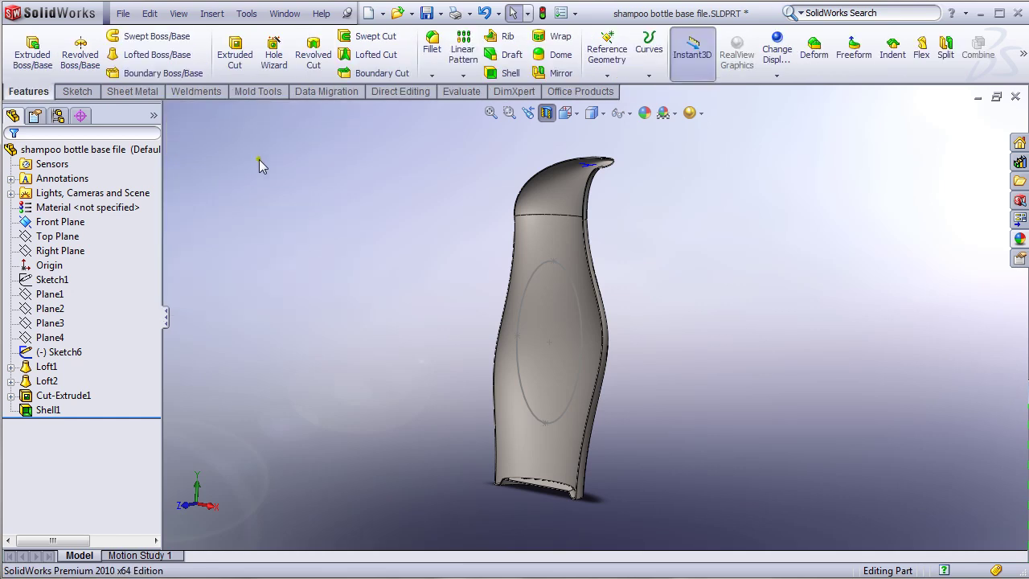
right_click(177, 97)
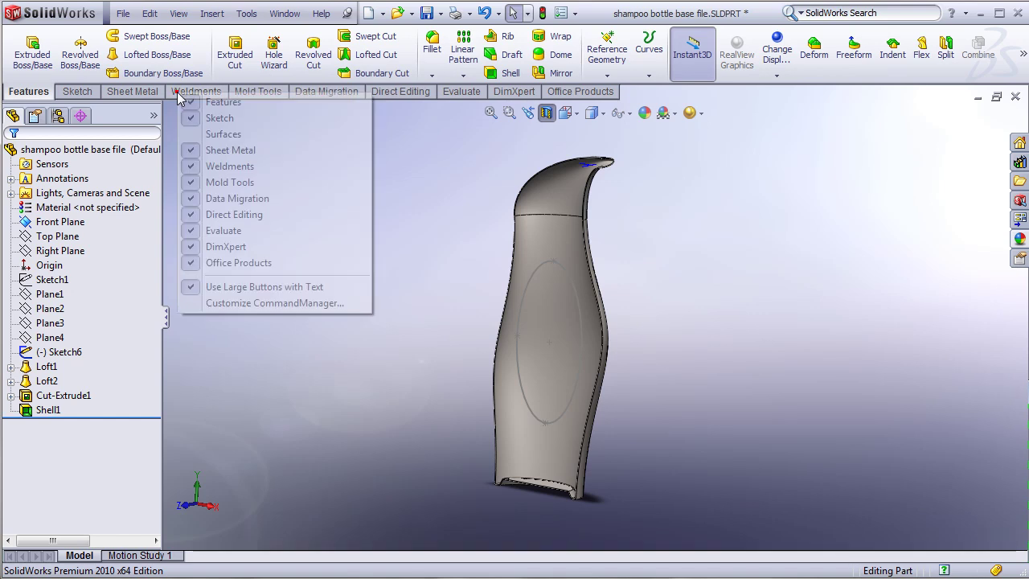
click(193, 136)
Step: Create an offset surface 2 mm from the inner face of the bottle's body wall
click(131, 92)
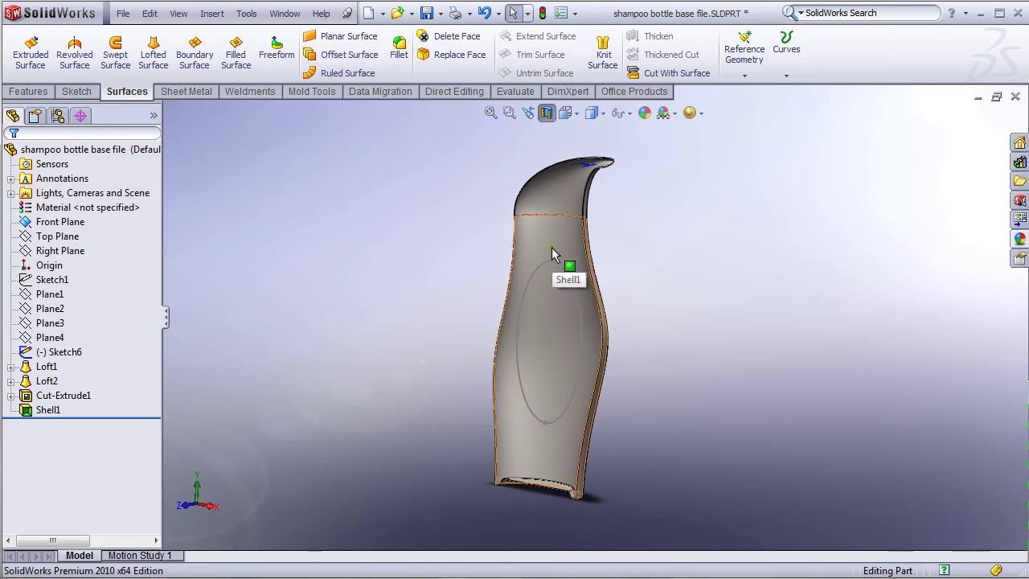
click(354, 59)
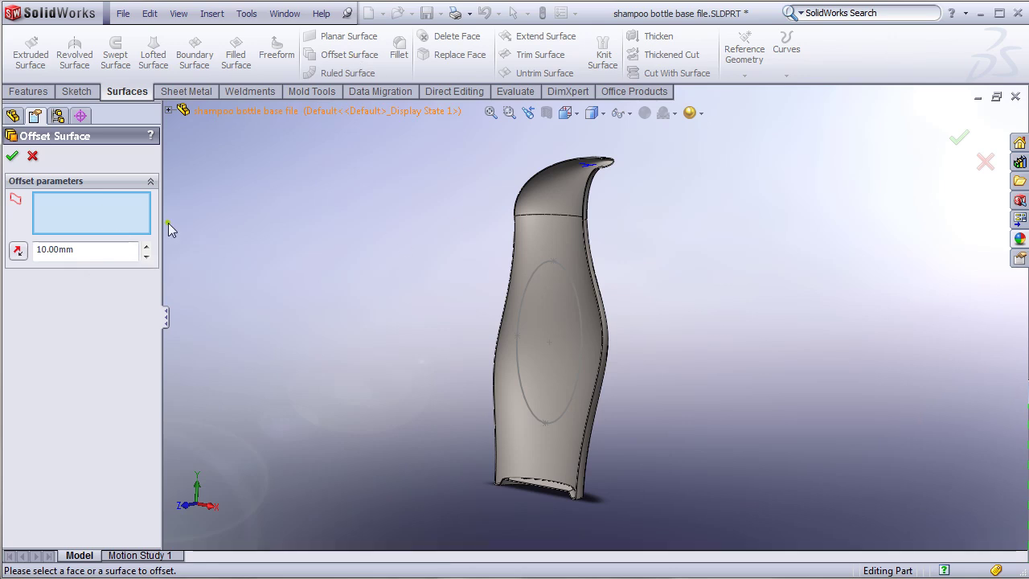
double_click(93, 254)
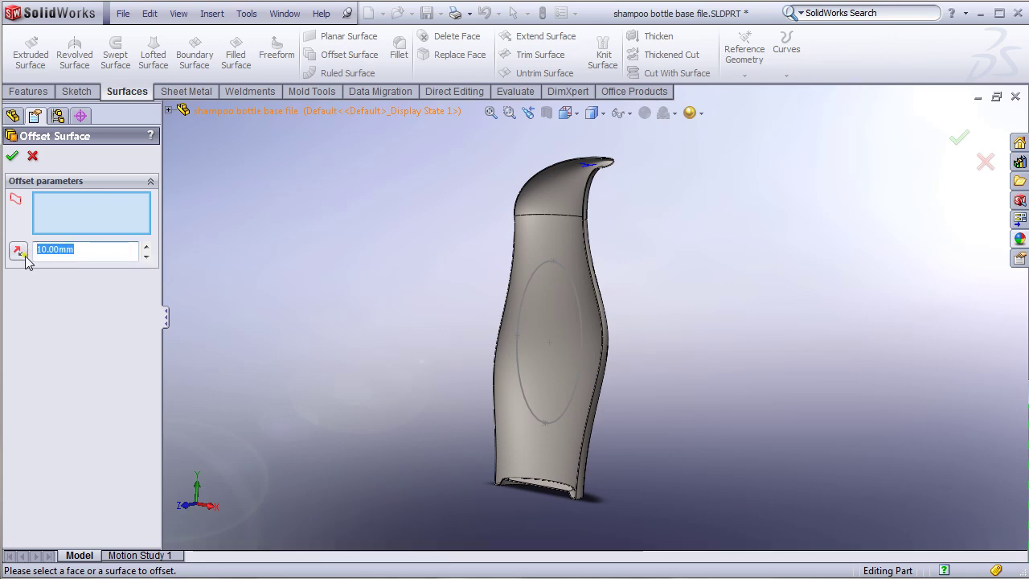
text(2)
click(86, 213)
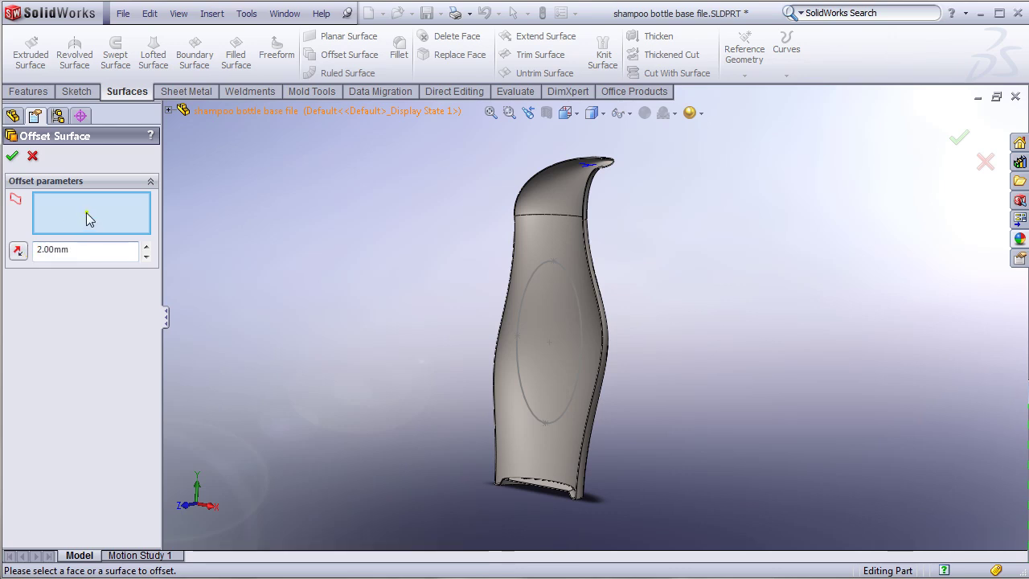
click(556, 243)
scroll(647, 289, up, 2)
middle_drag(593, 346, 639, 405)
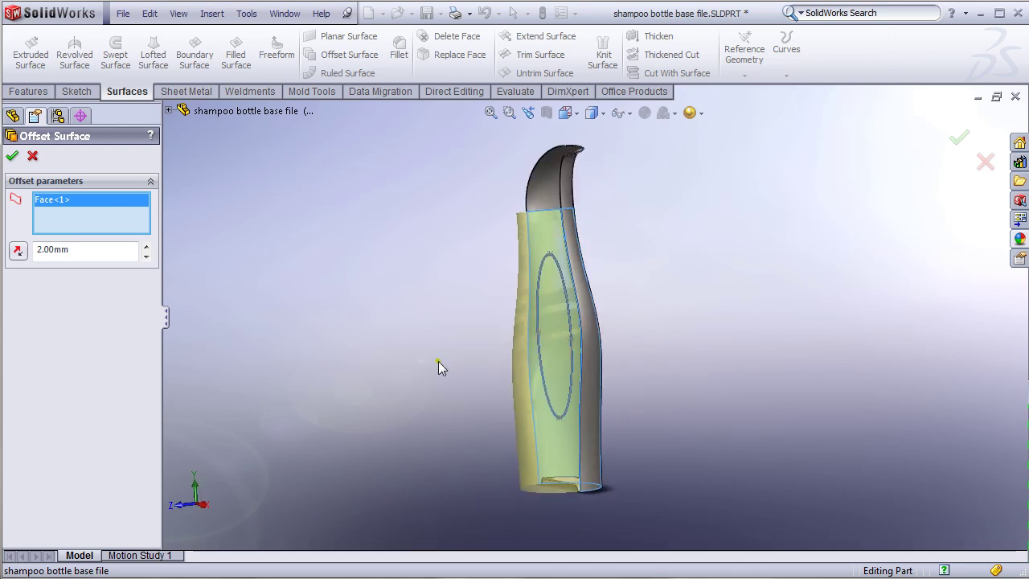
middle_drag(323, 387, 402, 375)
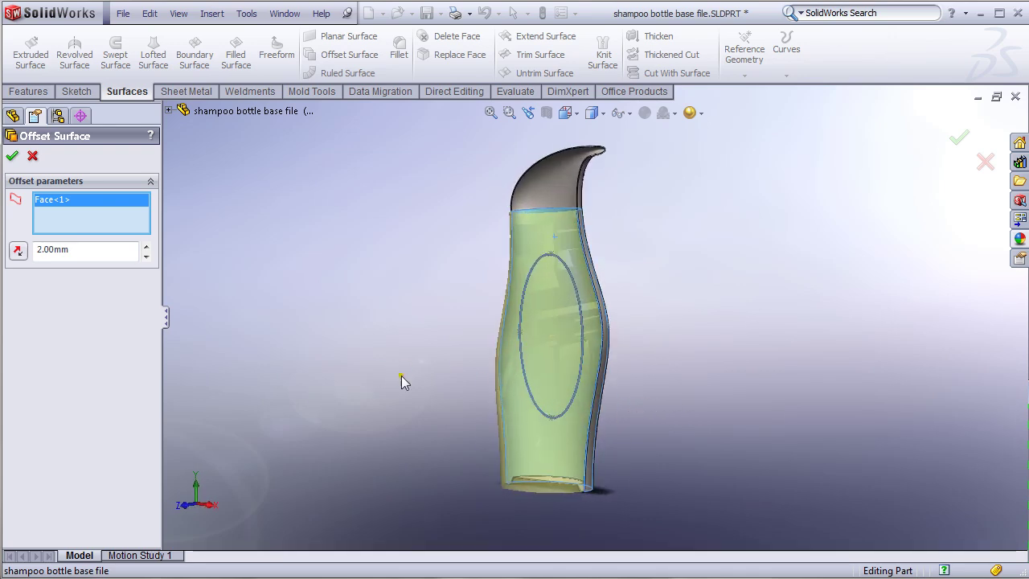
click(13, 157)
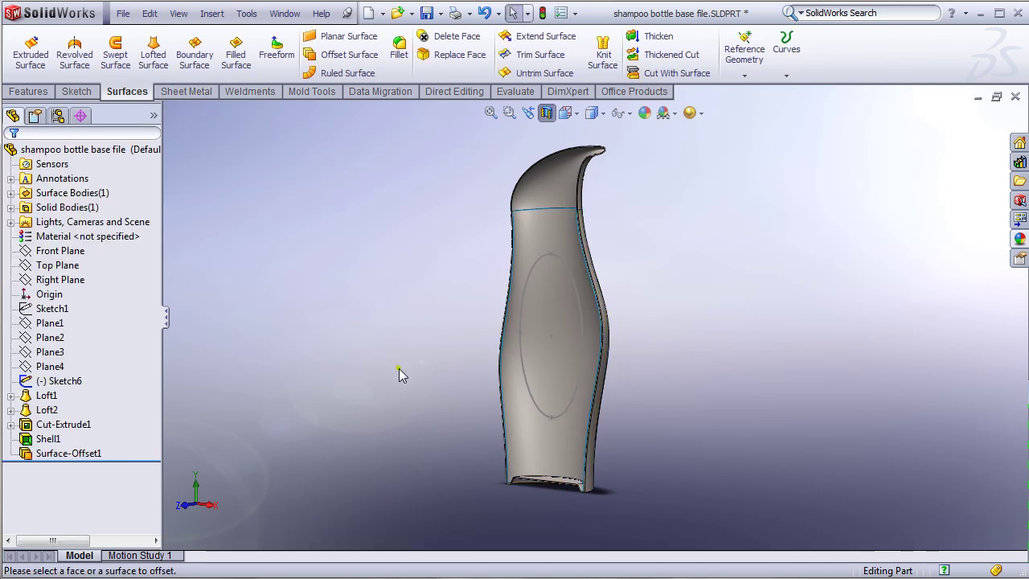
Step: Examine the model's surface and solid body lists, highlighting the offset surface and the shelled solid on the bottle
click(46, 195)
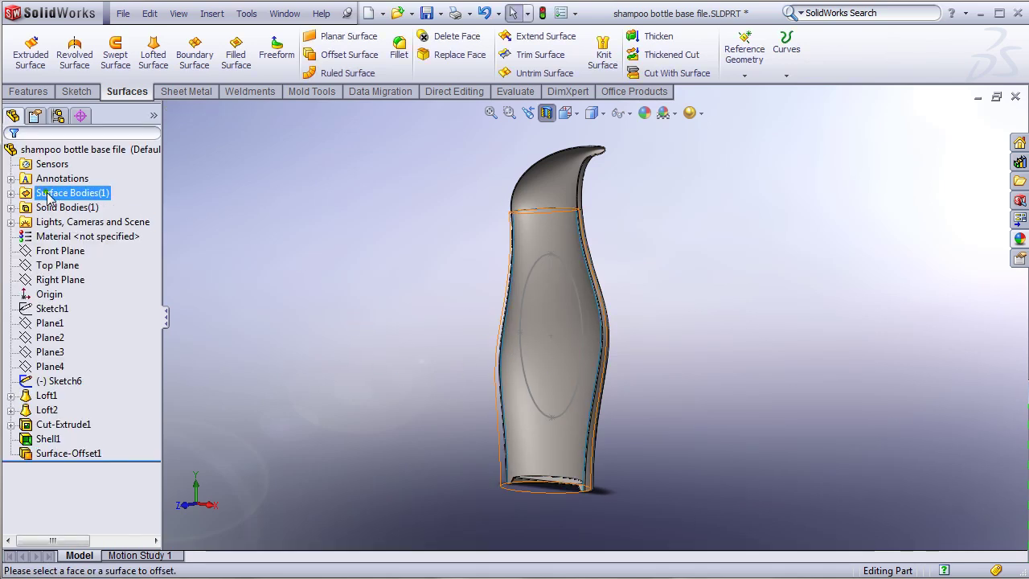
click(50, 209)
key(Escape)
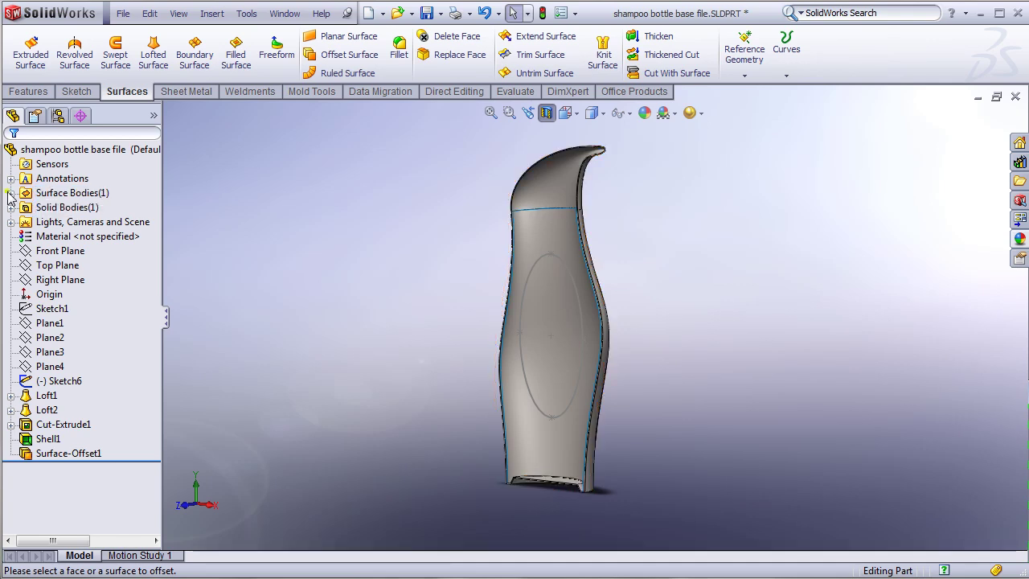
click(11, 192)
click(76, 207)
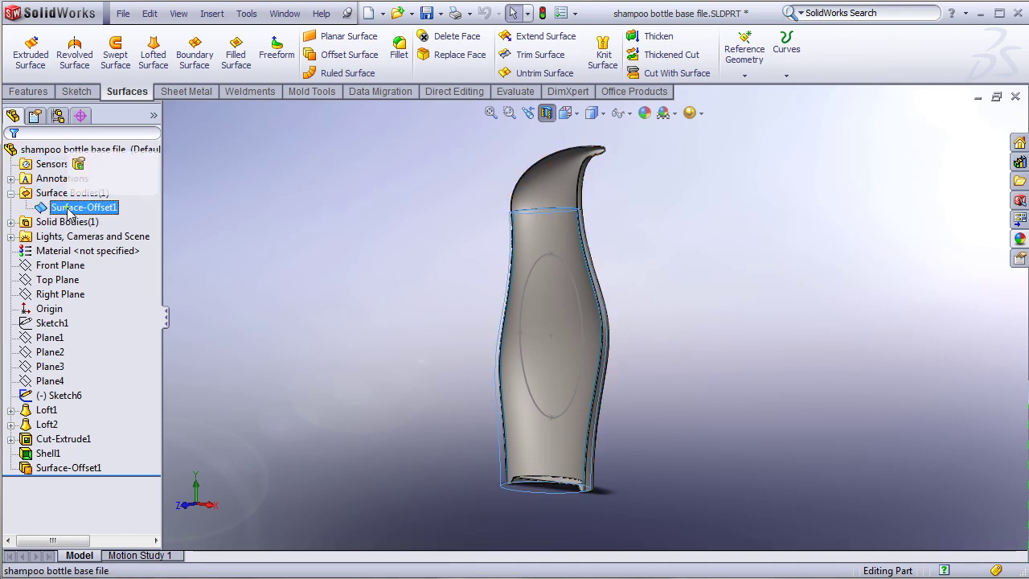
click(10, 222)
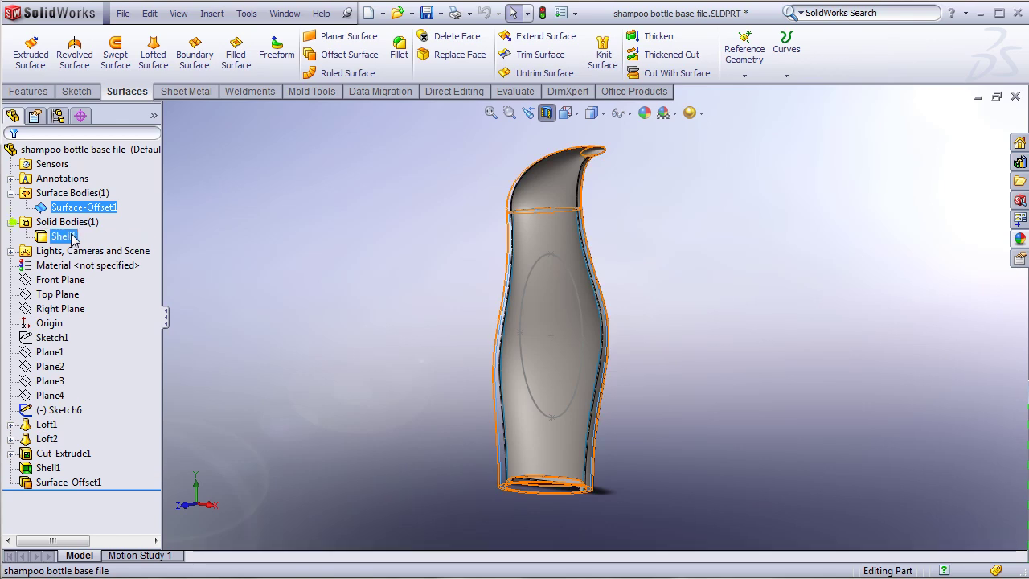
click(320, 253)
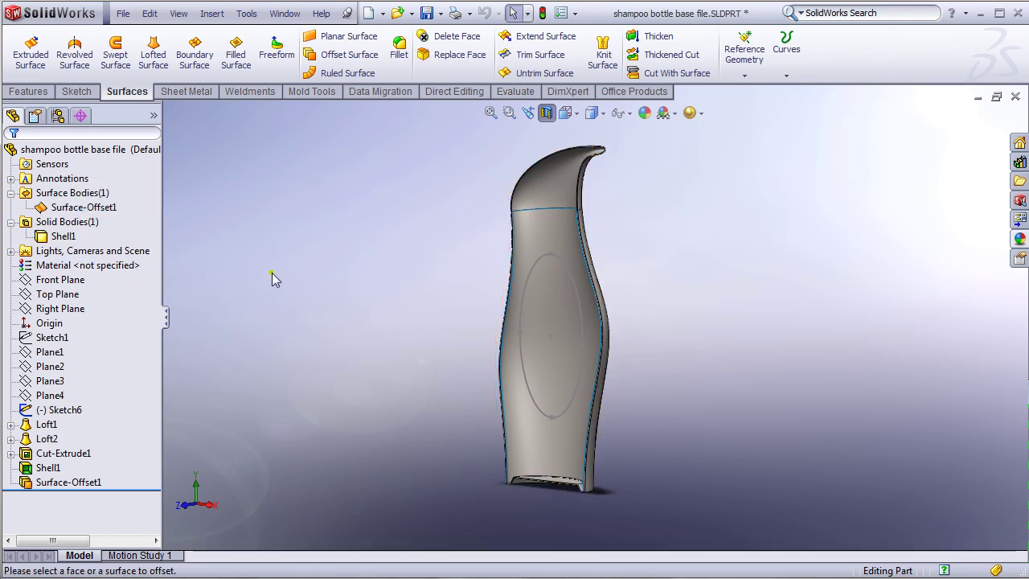
click(97, 208)
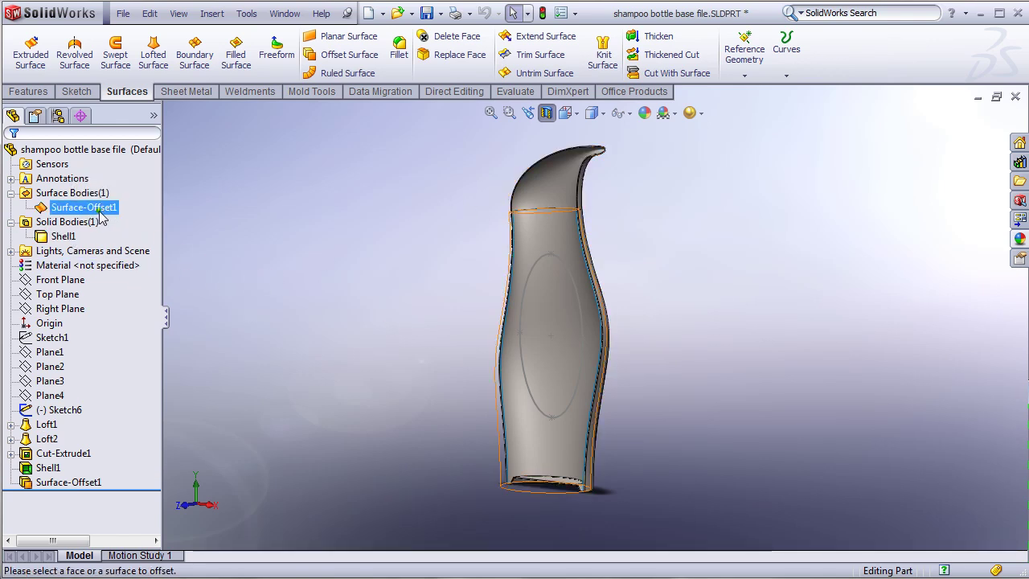
click(64, 236)
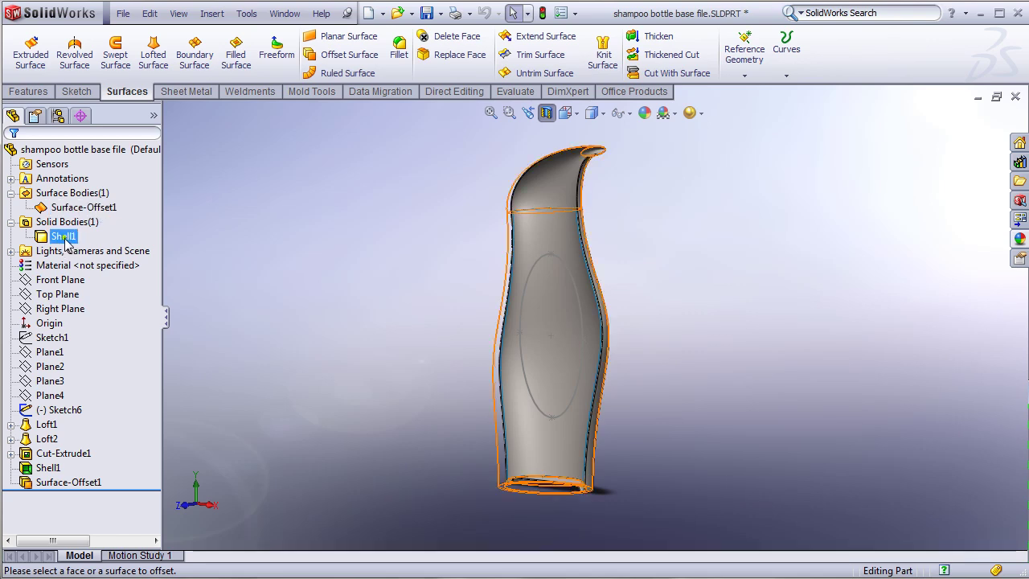
Step: Hide the shelled solid body and turn off the section view to isolate the complete offset surface
right_click(66, 239)
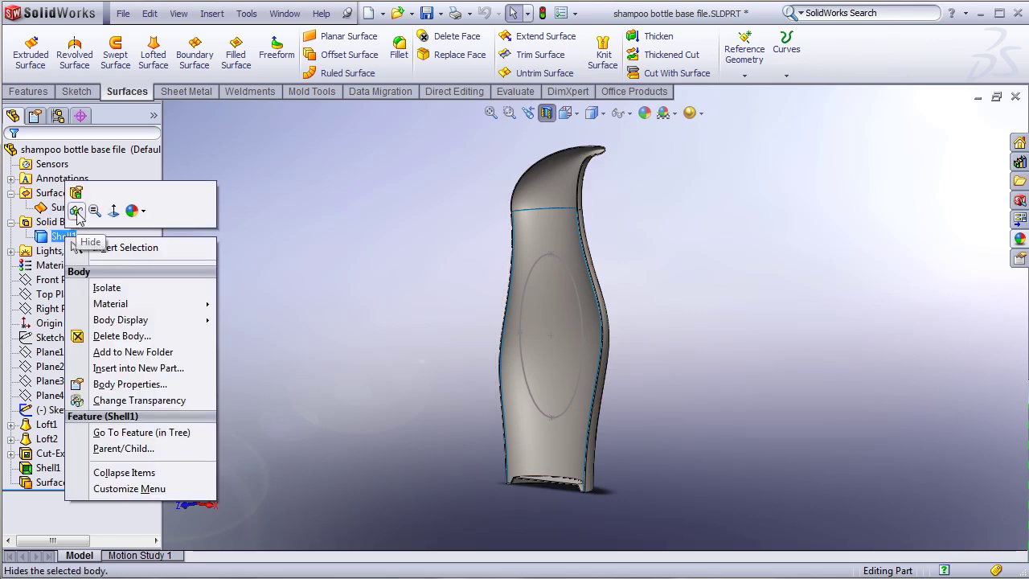
click(76, 210)
middle_drag(409, 368, 625, 332)
middle_drag(482, 209, 654, 376)
middle_drag(373, 424, 427, 423)
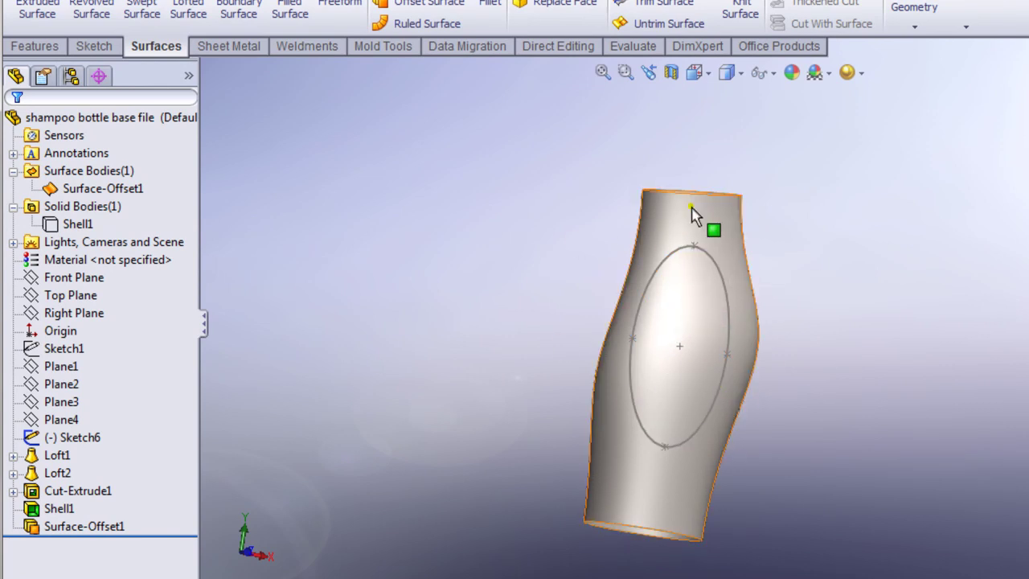
Step: Trim the offset surface with the ellipse in Sketch6 using a standard trim, removing the portion outside the ellipse
click(664, 5)
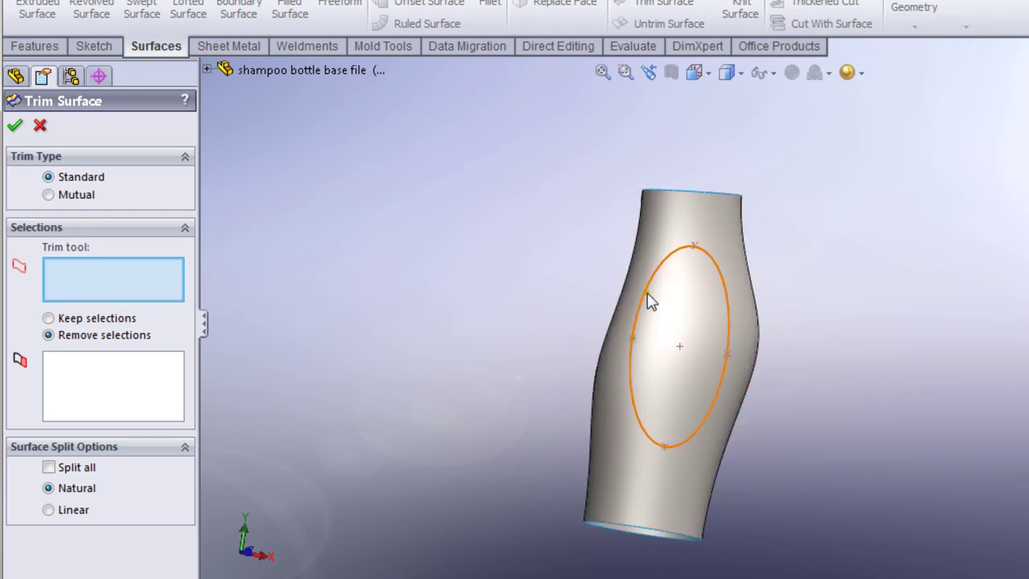
click(208, 71)
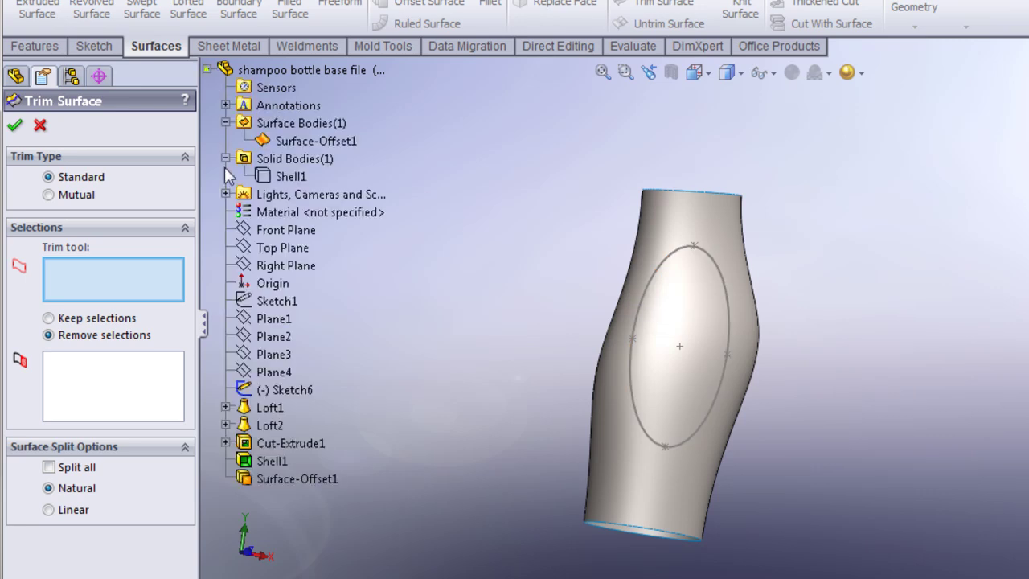
click(290, 390)
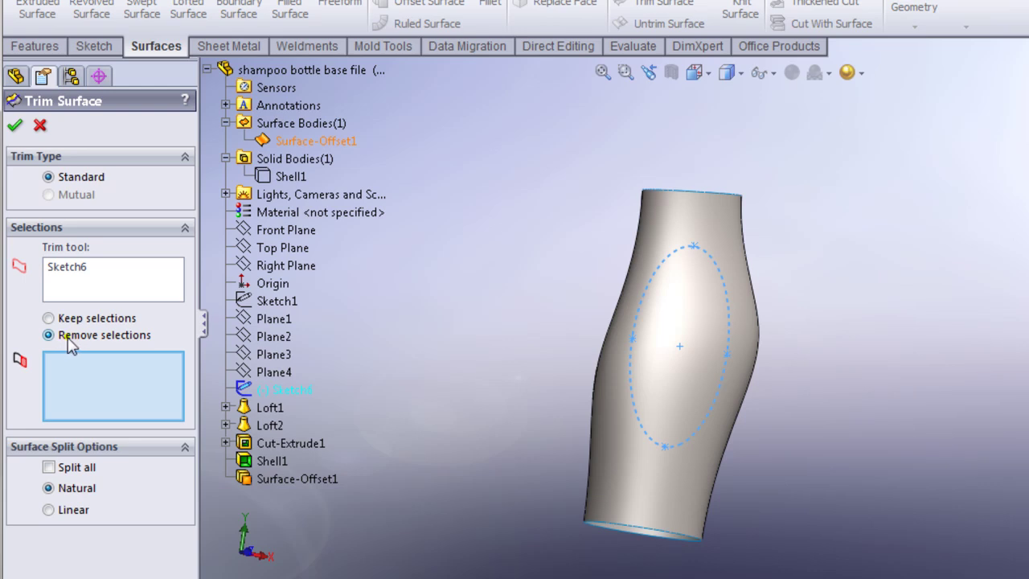
click(113, 394)
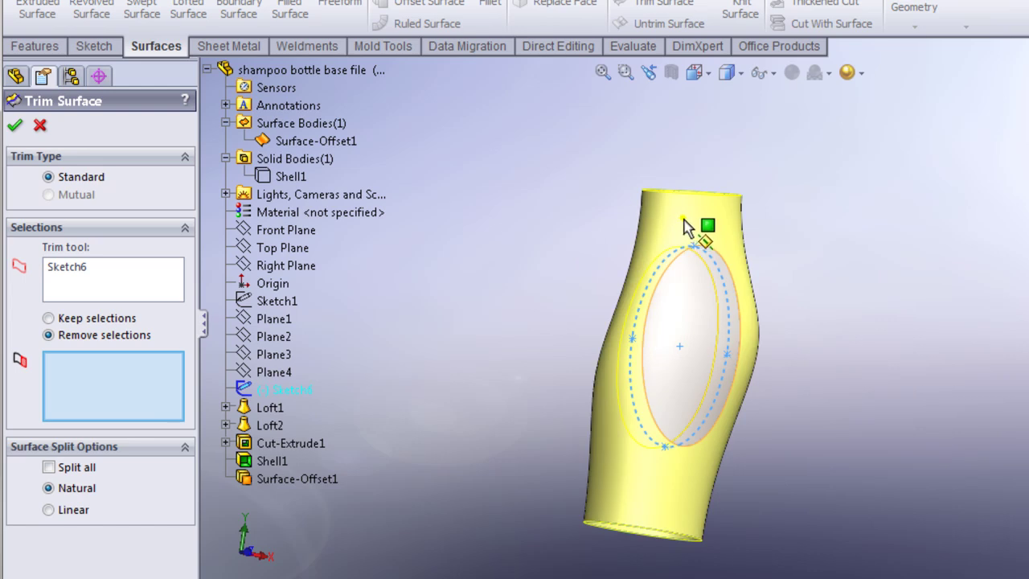
middle_drag(673, 321, 674, 406)
middle_drag(648, 340, 734, 293)
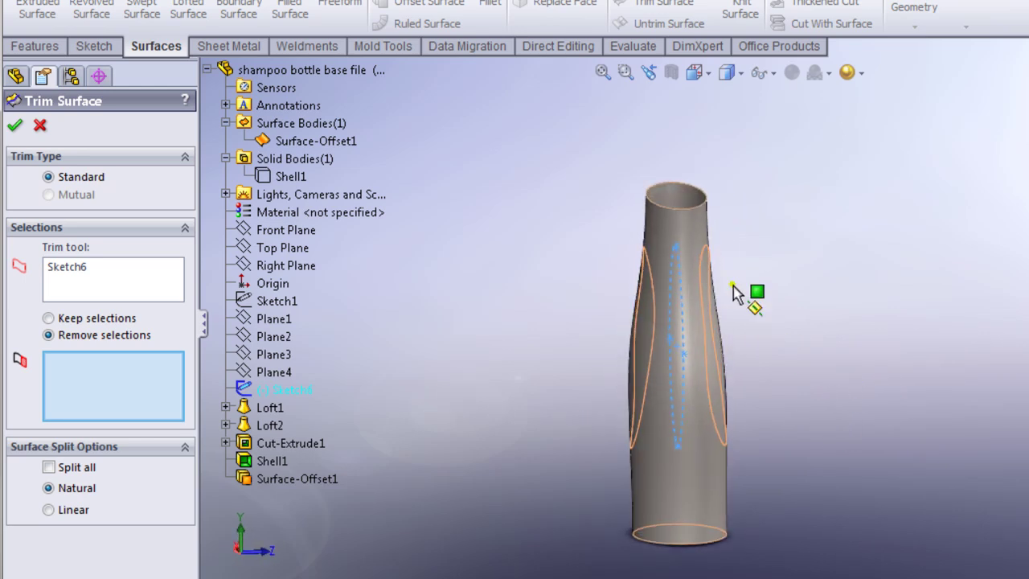
click(683, 240)
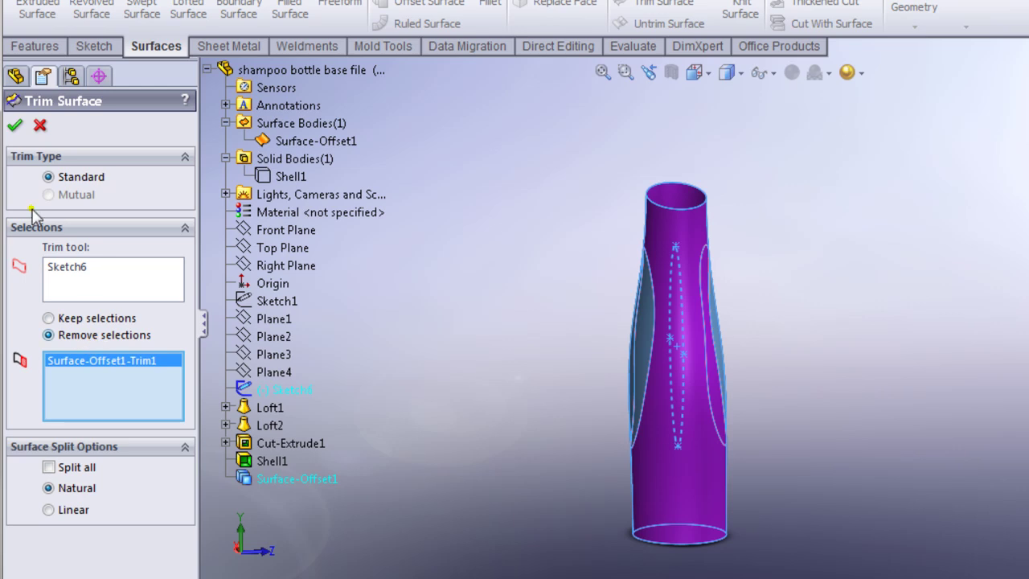
click(14, 124)
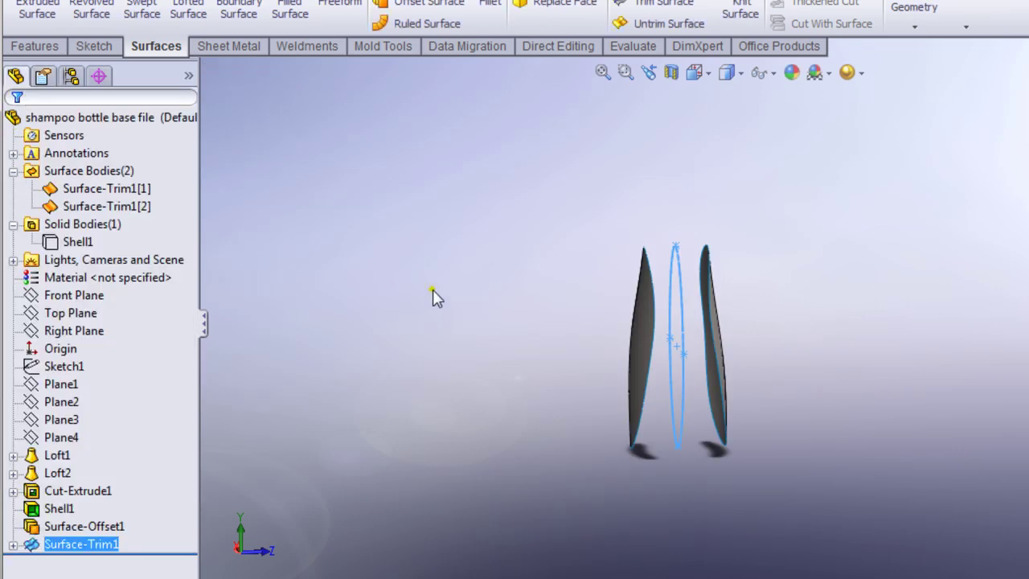
Step: Examine the two trimmed elliptical surface patches on either side of the sketch and identify the first one among the surface bodies
middle_drag(427, 328, 748, 381)
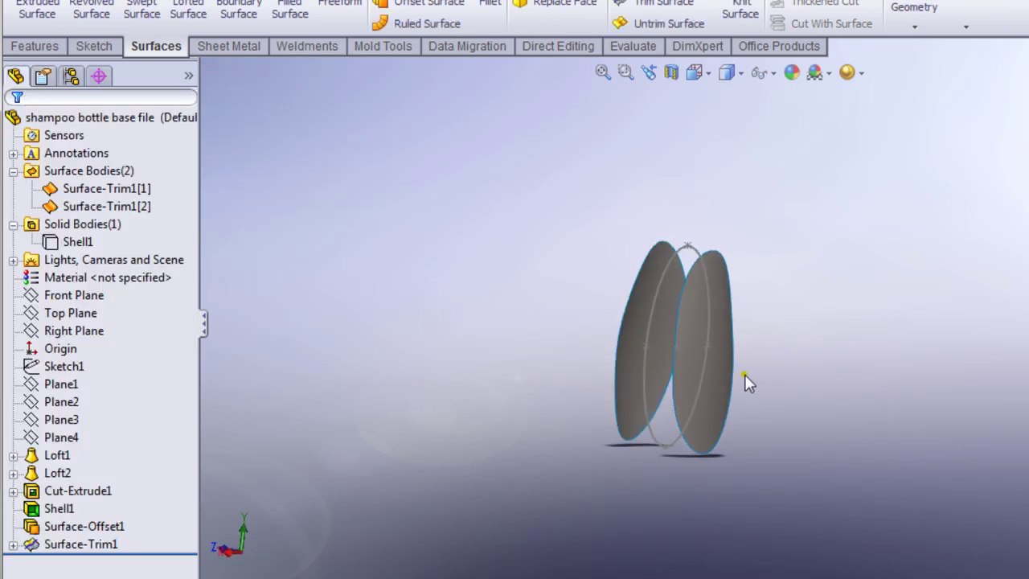
scroll(733, 379, down, 4)
mouse_move(730, 230)
middle_down()
mouse_move(793, 389)
mouse_move(570, 360)
mouse_move(722, 429)
middle_up()
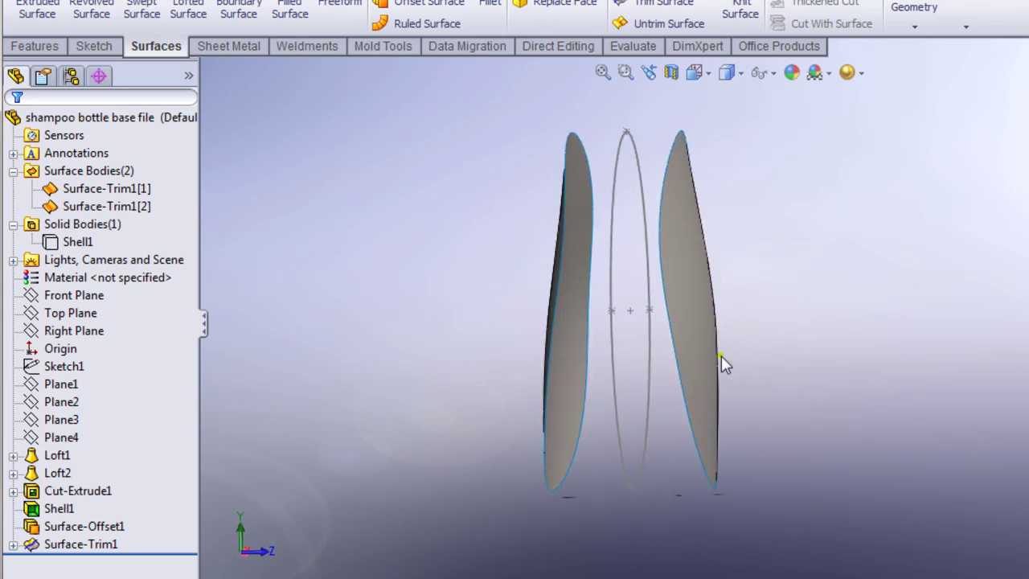
middle_drag(815, 248, 839, 265)
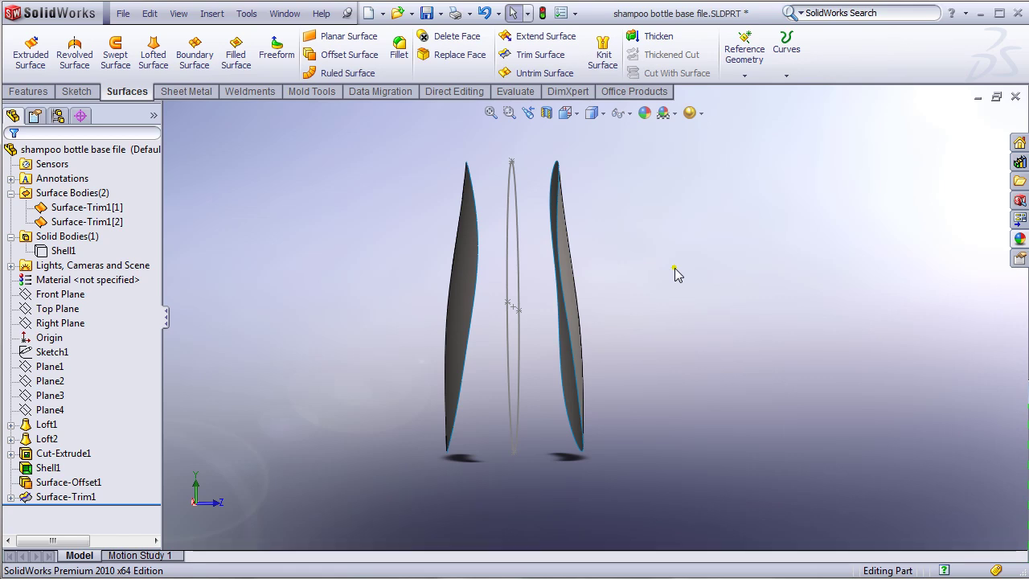
middle_drag(340, 405, 352, 369)
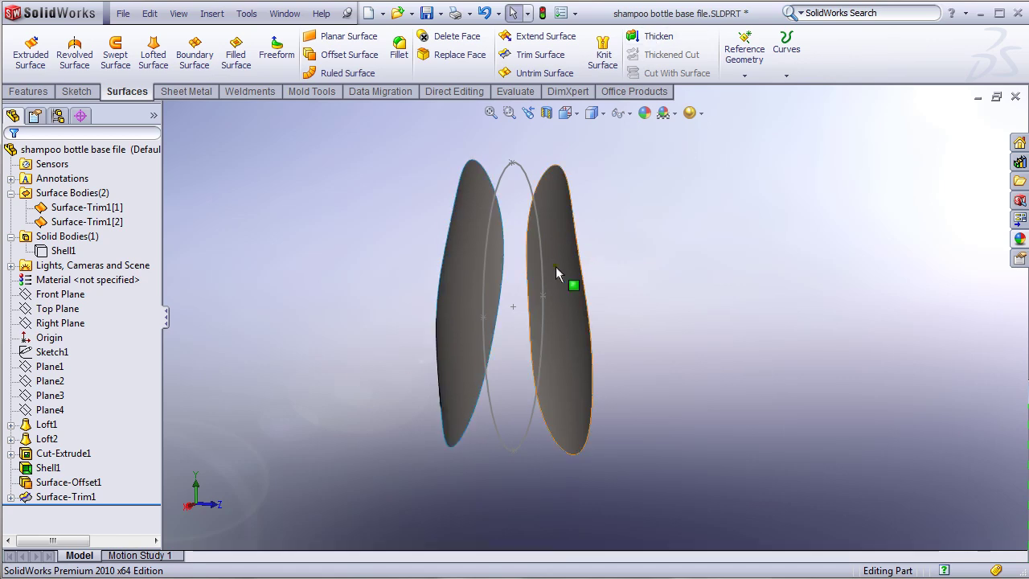
middle_drag(659, 395, 627, 391)
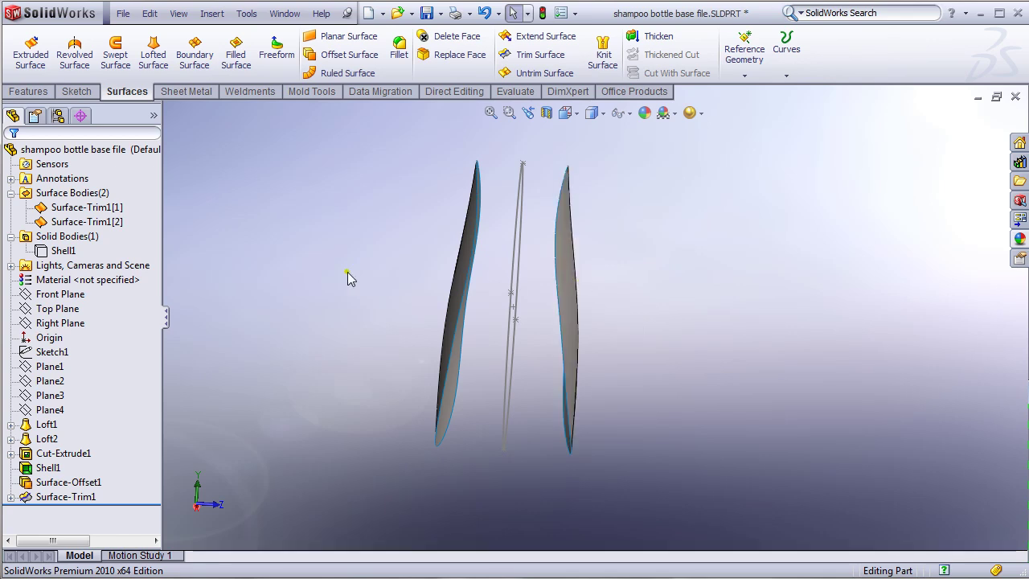
click(99, 207)
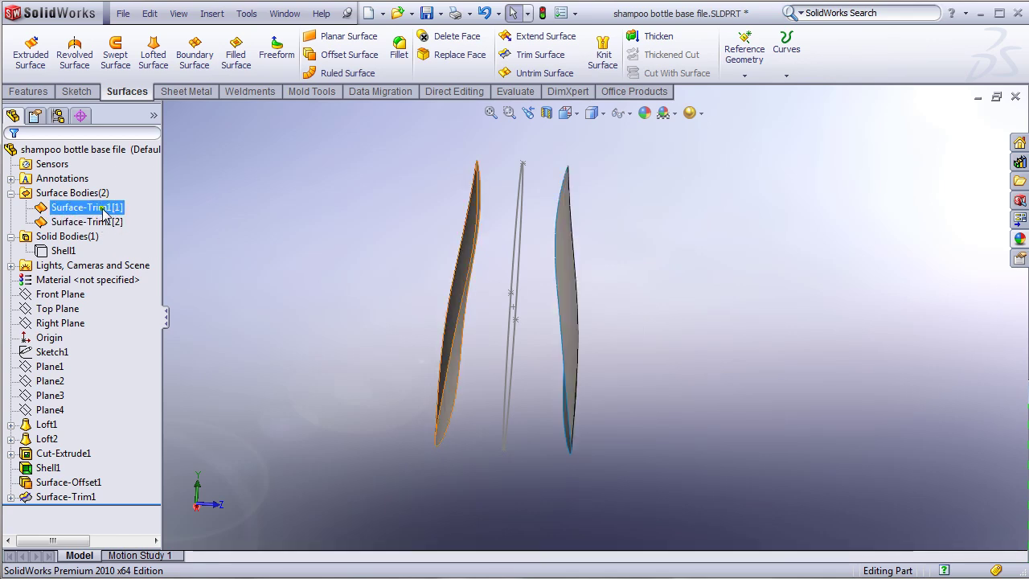
key(Escape)
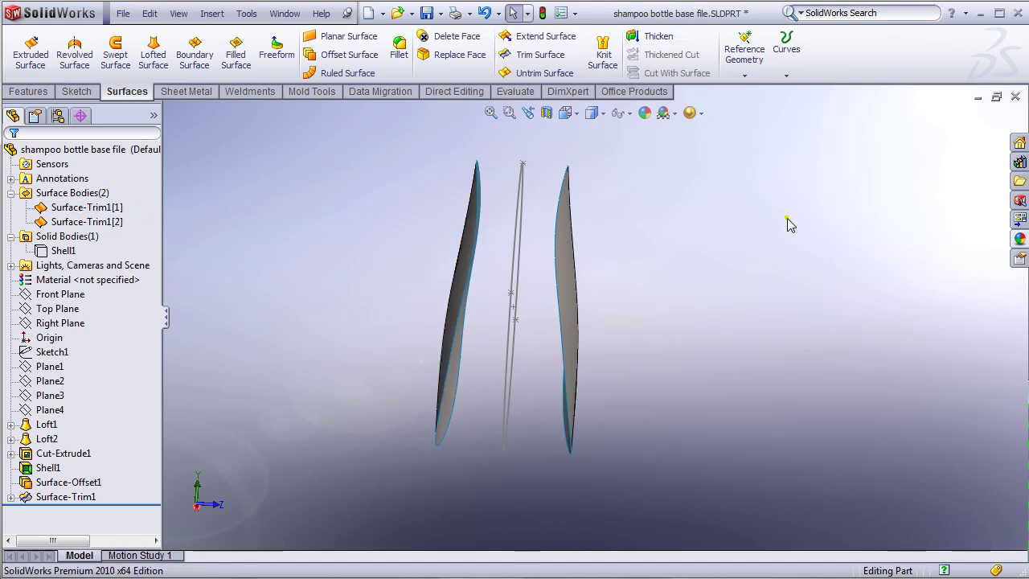
Step: Thicken the Surface-Trim1[2] patch 9 mm toward the outside of the bottle as a separate solid body
click(656, 37)
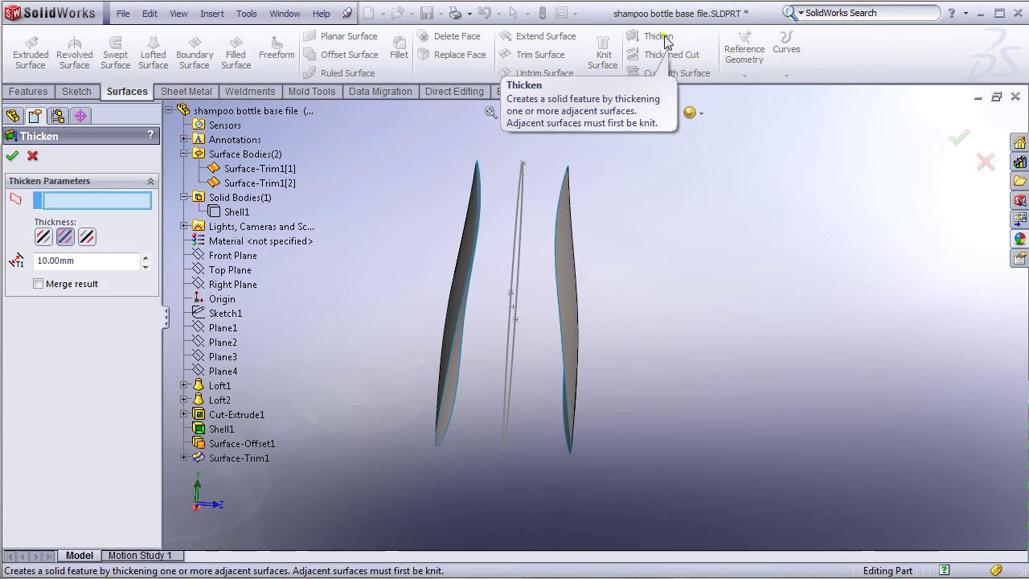
click(76, 260)
text(9)
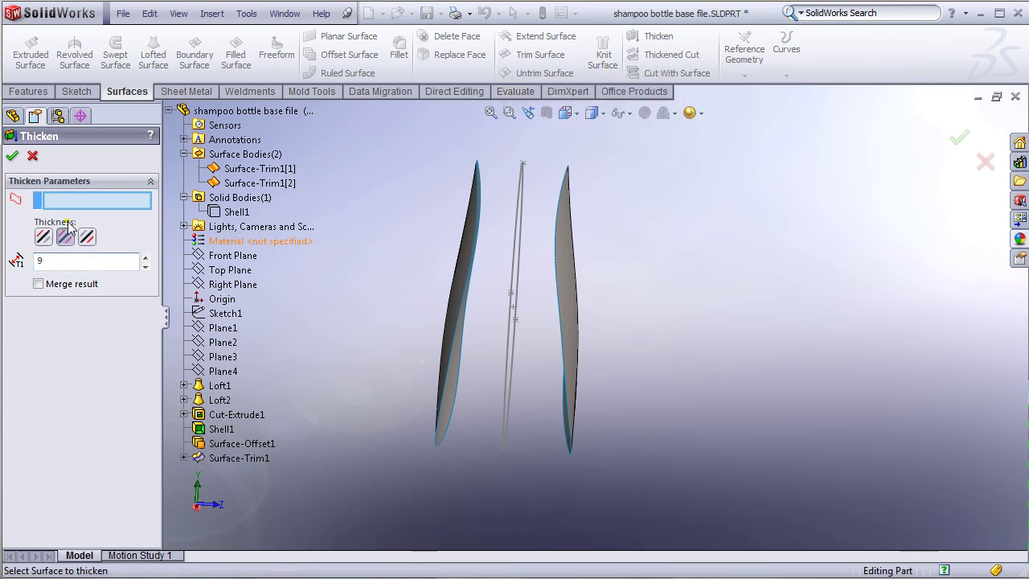
click(566, 310)
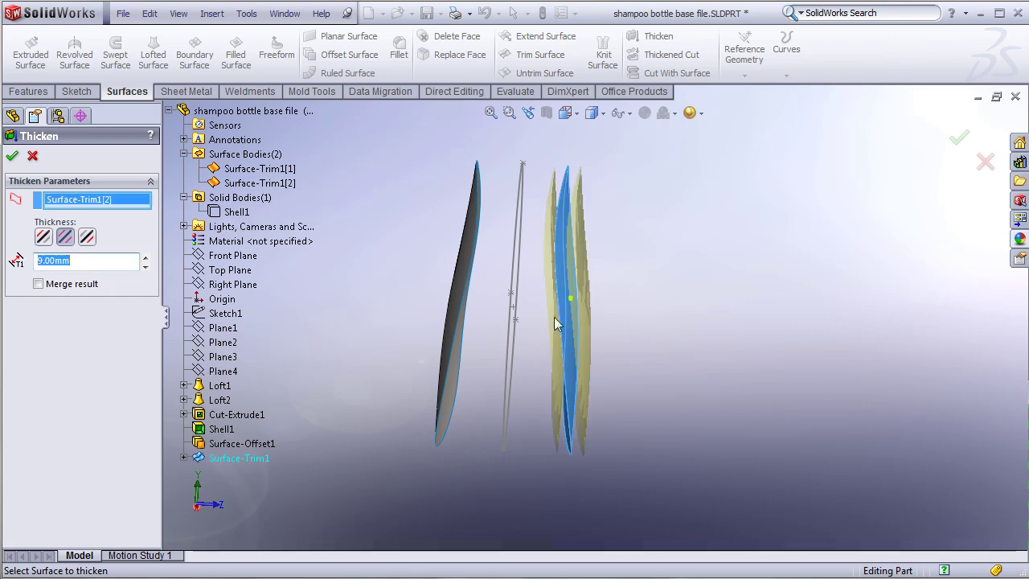
click(43, 238)
click(87, 236)
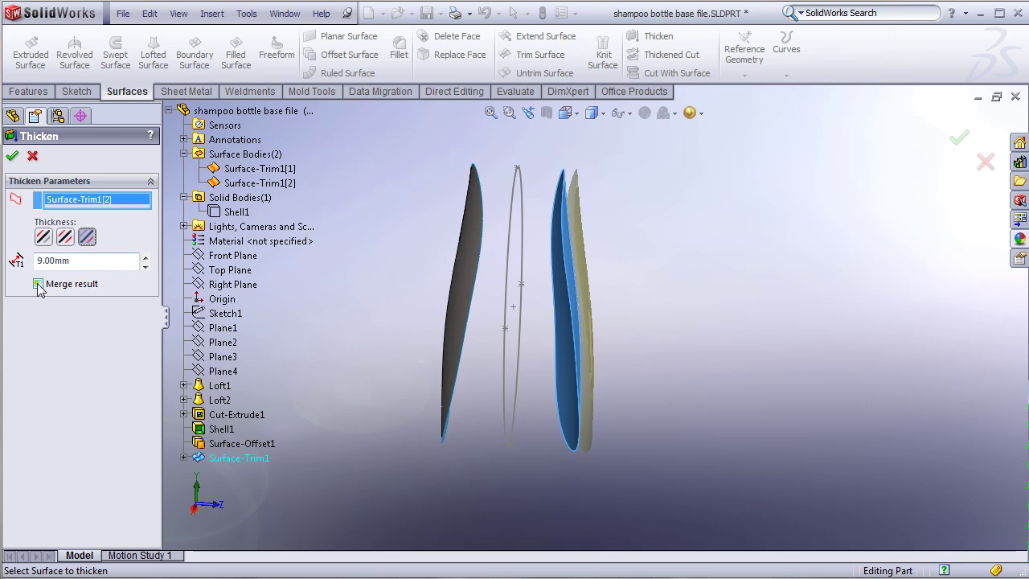
click(9, 158)
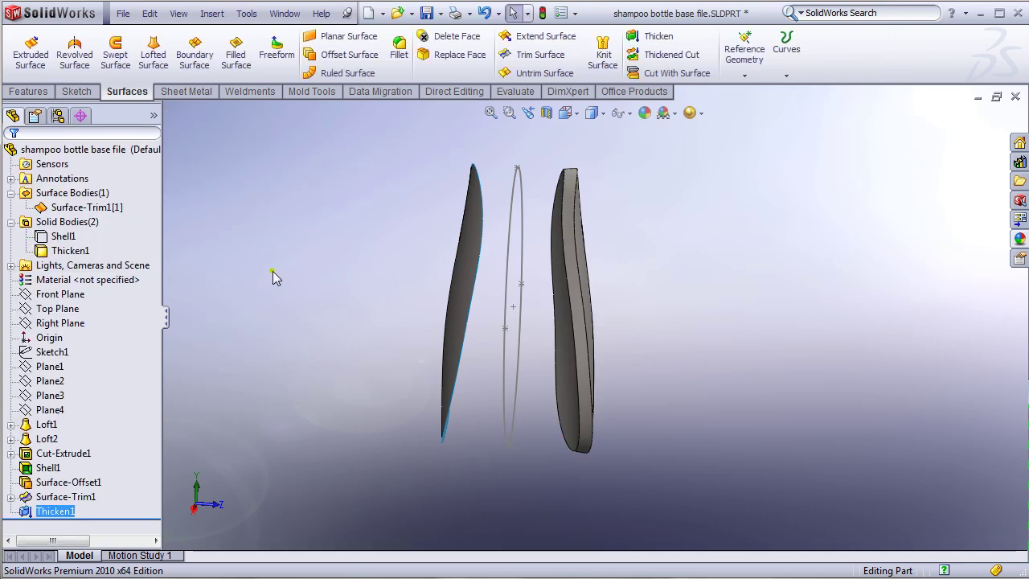
Step: Thicken the remaining Surface-Trim1[1] patch 9 mm outward without merging the result
click(466, 276)
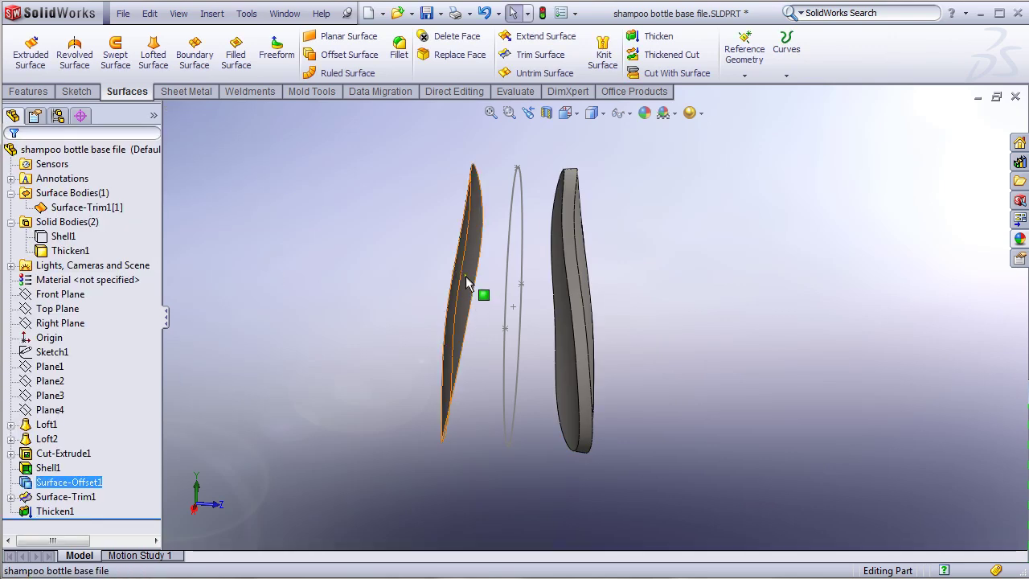
click(655, 36)
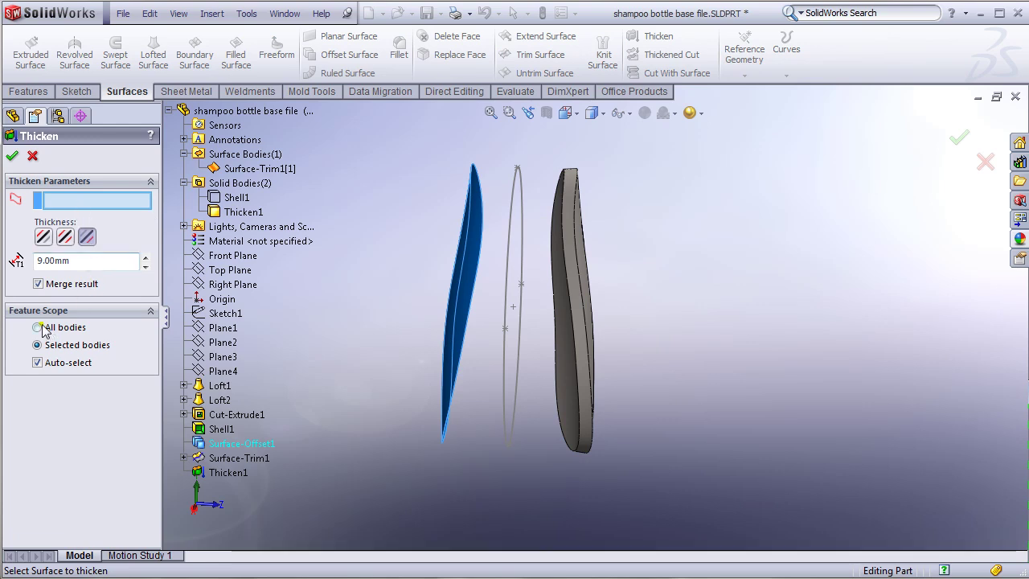
click(38, 284)
click(64, 201)
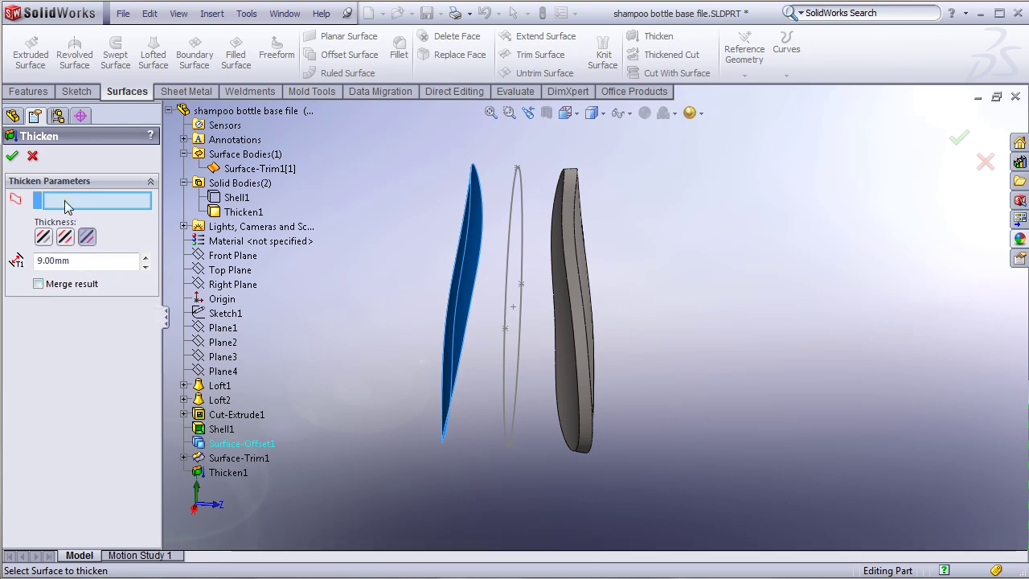
click(474, 249)
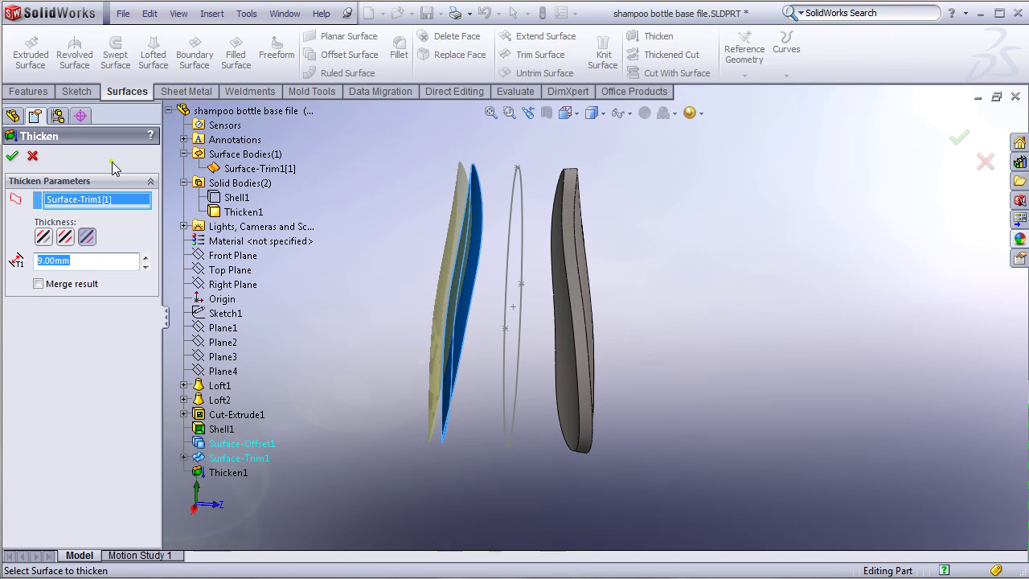
middle_drag(393, 258, 485, 233)
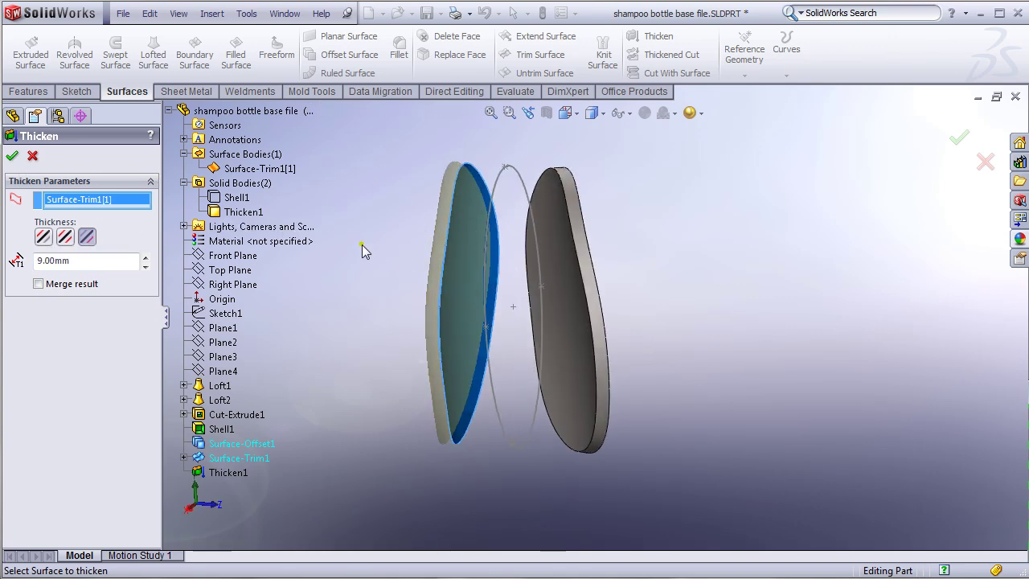
click(11, 155)
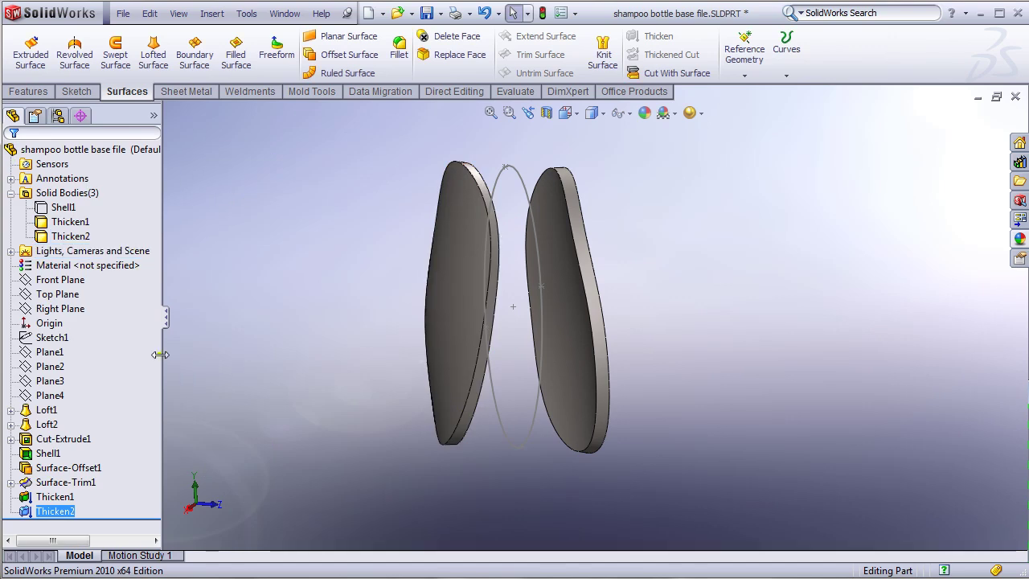
Step: Hide the elliptical sketch between the two thickened bodies
click(738, 404)
middle_drag(763, 390, 706, 386)
click(47, 397)
key(Escape)
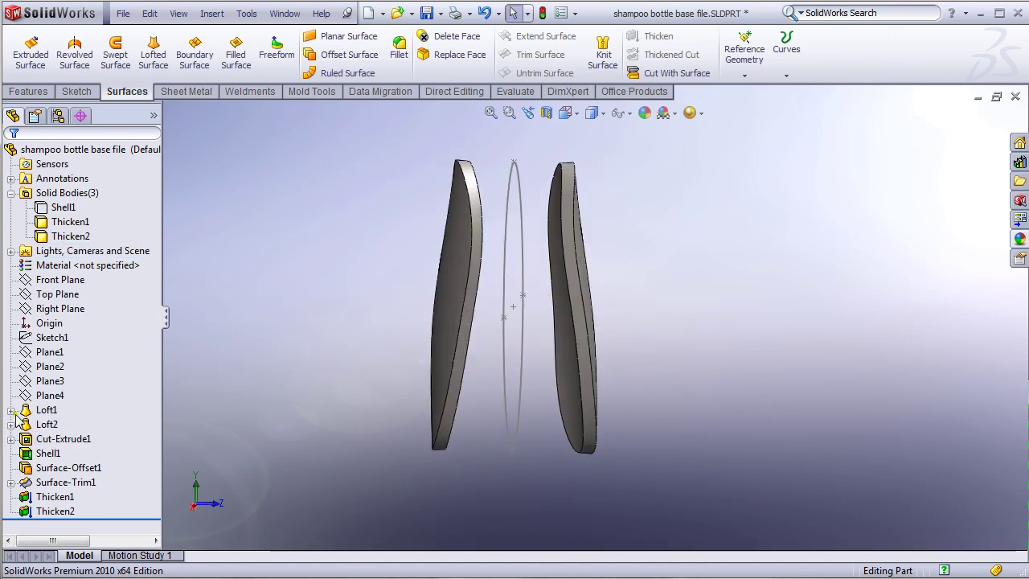
click(522, 362)
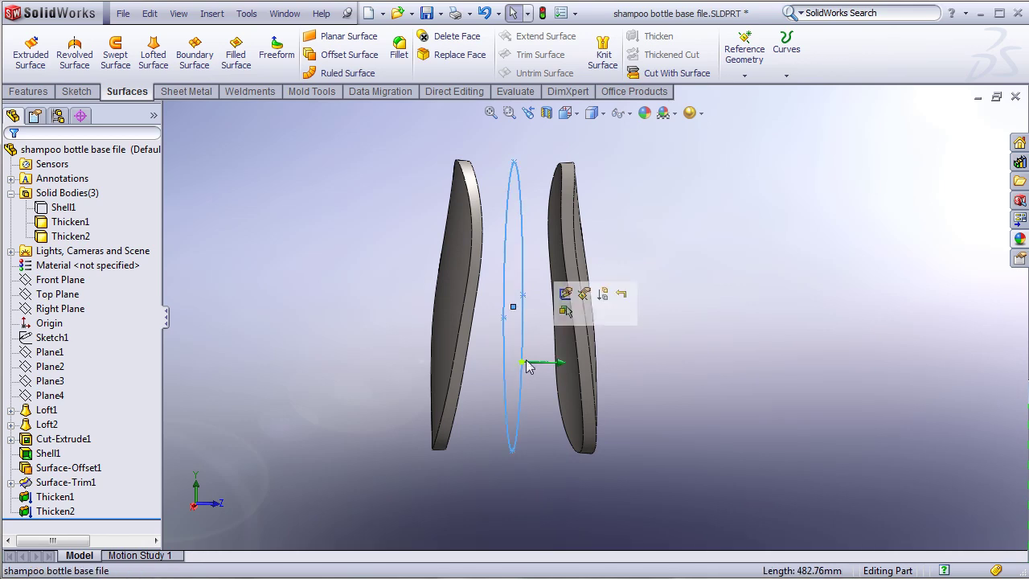
click(582, 290)
middle_drag(695, 364, 737, 430)
middle_drag(708, 338, 686, 338)
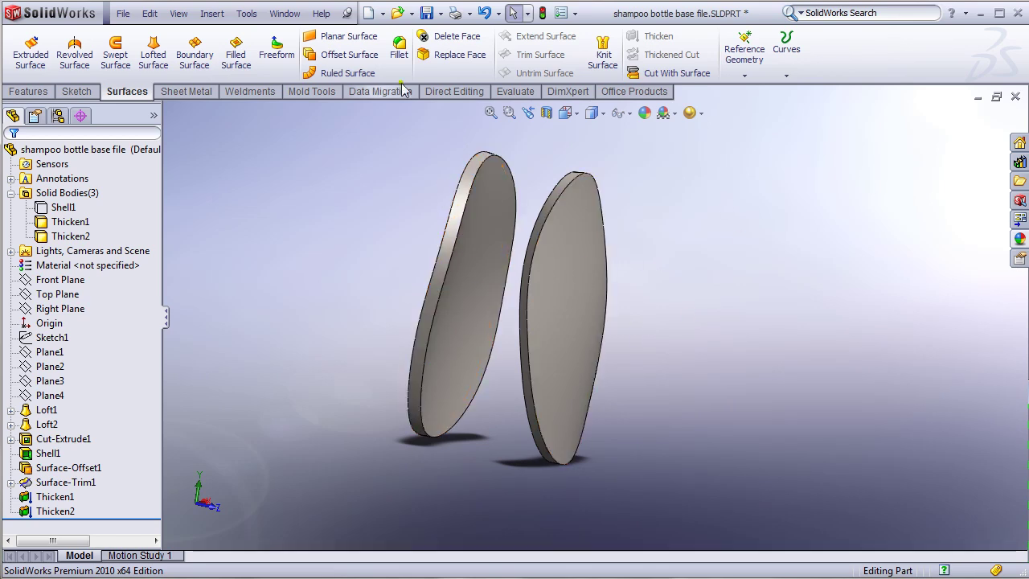
Step: Fillet the inner perimeter edge of the Thicken2 body with a constant 2 mm radius
click(399, 48)
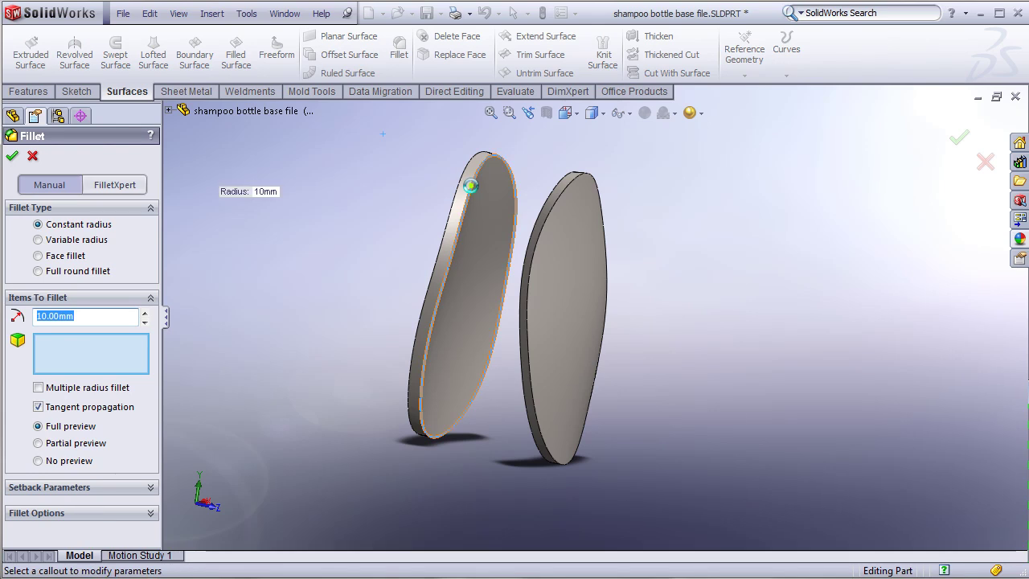
click(470, 186)
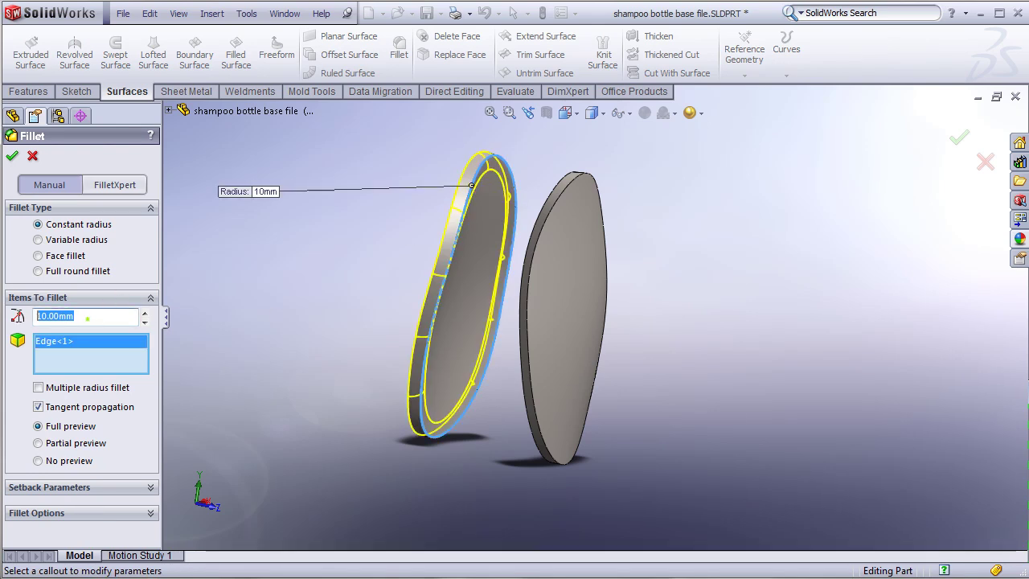
text(2)
click(11, 156)
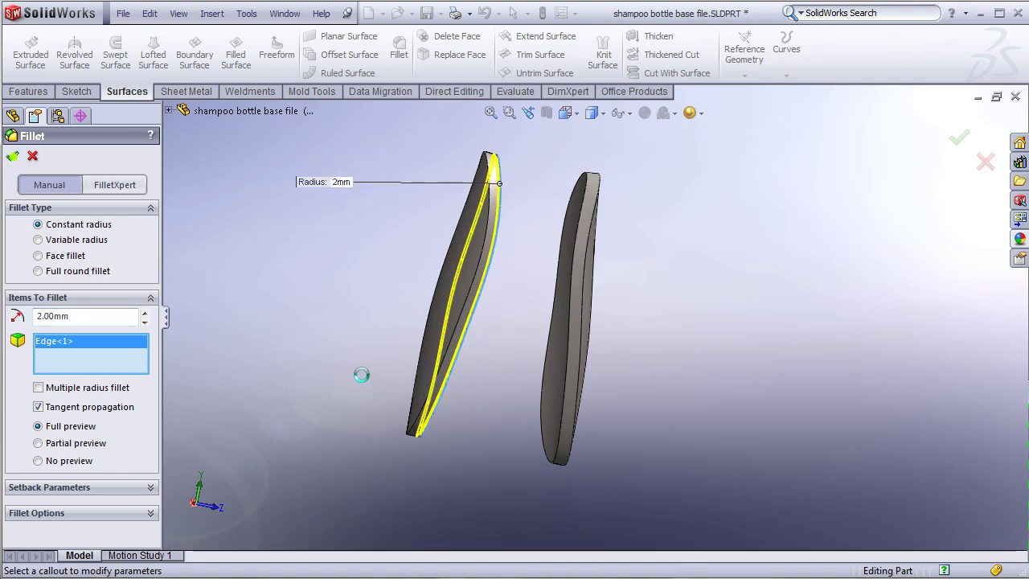
middle_drag(371, 378, 645, 229)
Step: Apply a matching 2 mm constant-radius fillet to the inner perimeter edge of the Thicken1 body
click(398, 49)
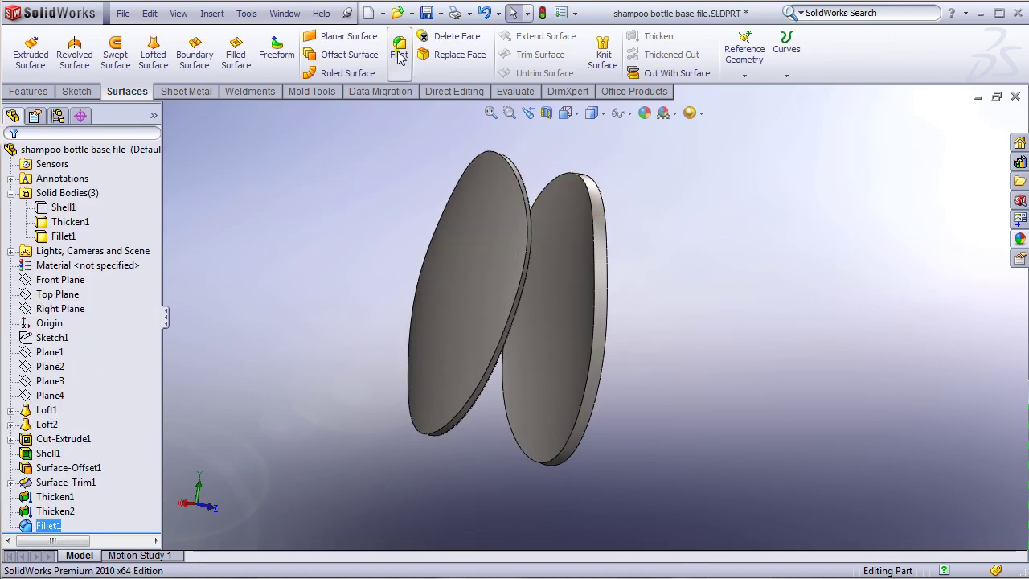
click(589, 199)
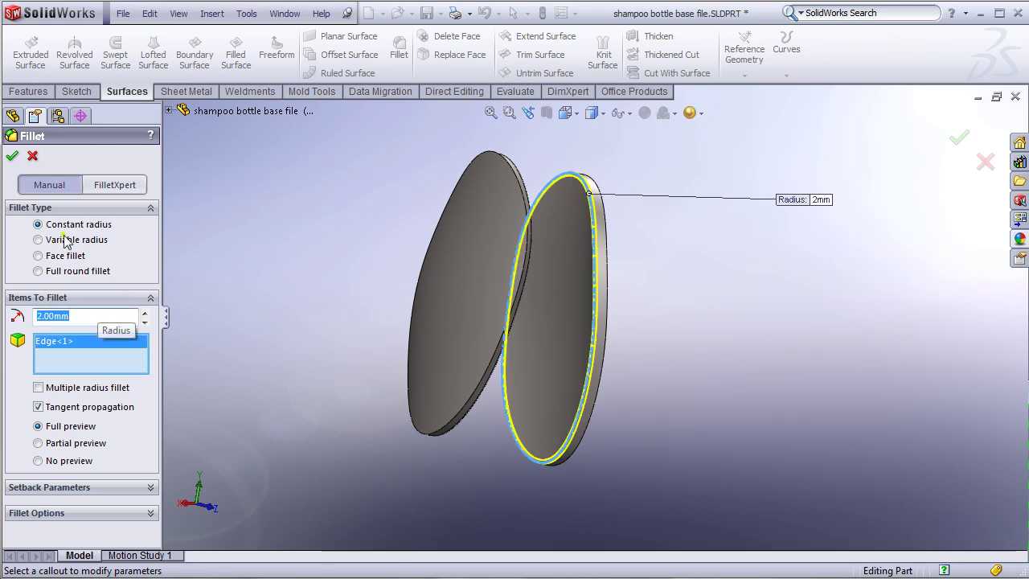
click(12, 156)
middle_drag(535, 302, 719, 483)
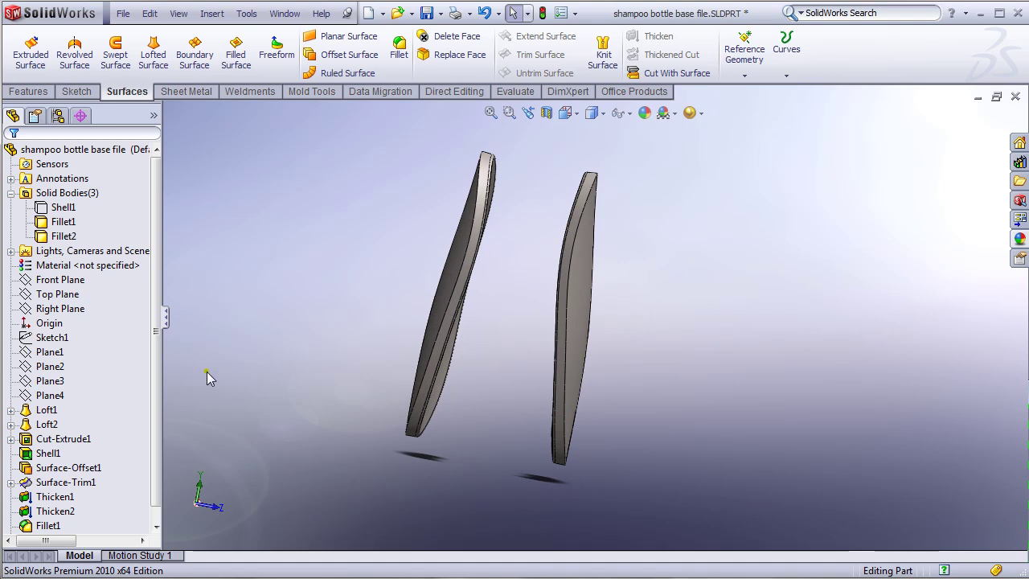
Step: Show the hidden Shell1 bottle body together with the two filleted side bodies
click(63, 207)
click(241, 275)
middle_drag(242, 276, 432, 306)
click(64, 222)
click(63, 208)
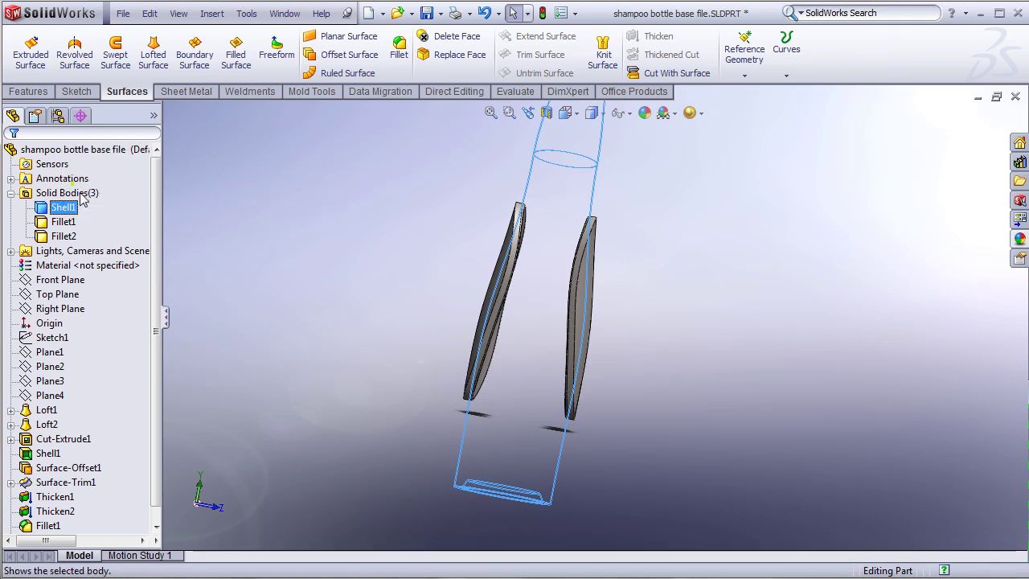
click(74, 178)
click(370, 352)
middle_drag(429, 385, 567, 342)
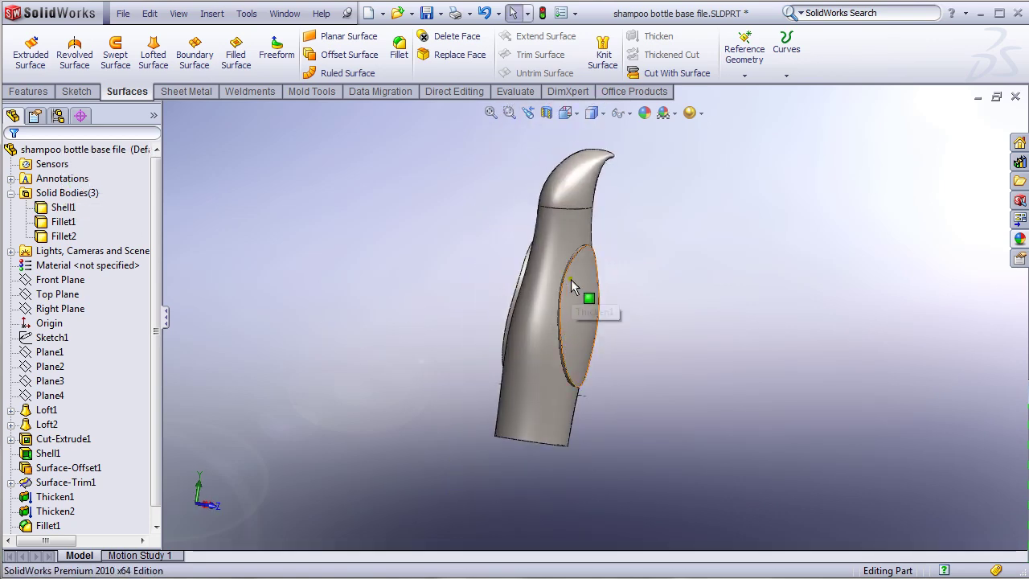
middle_drag(574, 284, 492, 332)
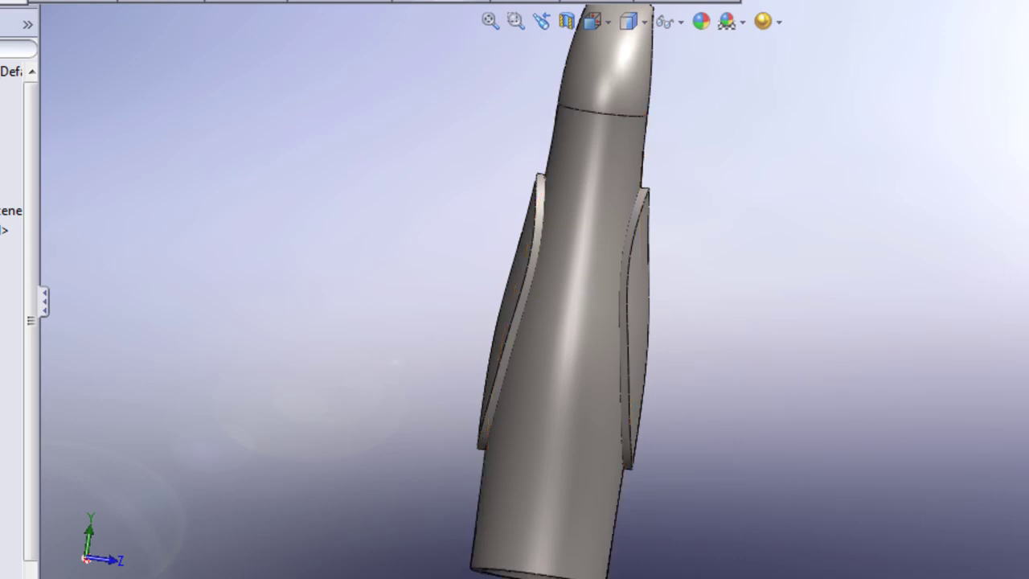
Step: Section the model at the Front Plane and examine how the thickened side body meets the bottle wall
click(565, 24)
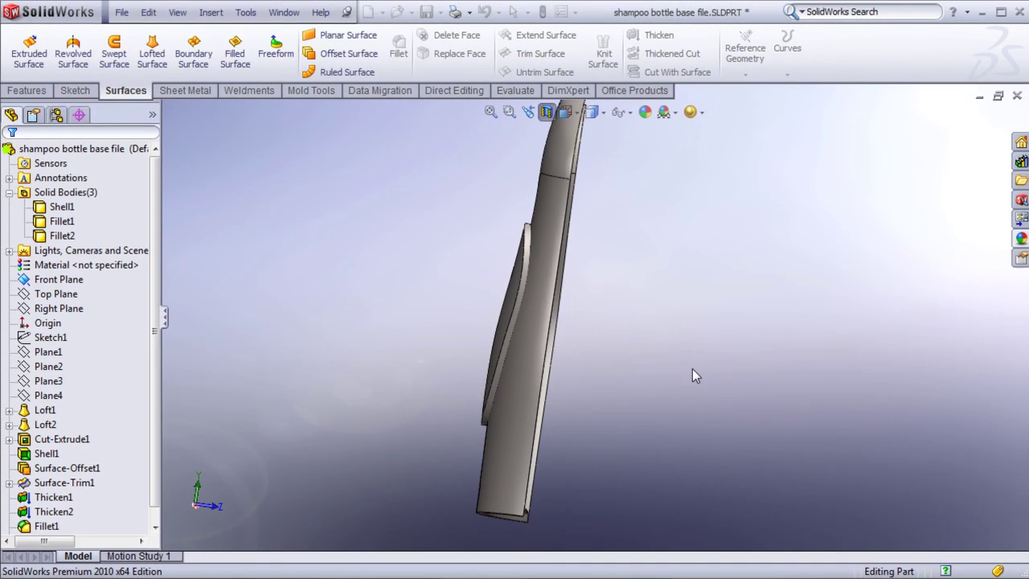
middle_drag(692, 368, 519, 366)
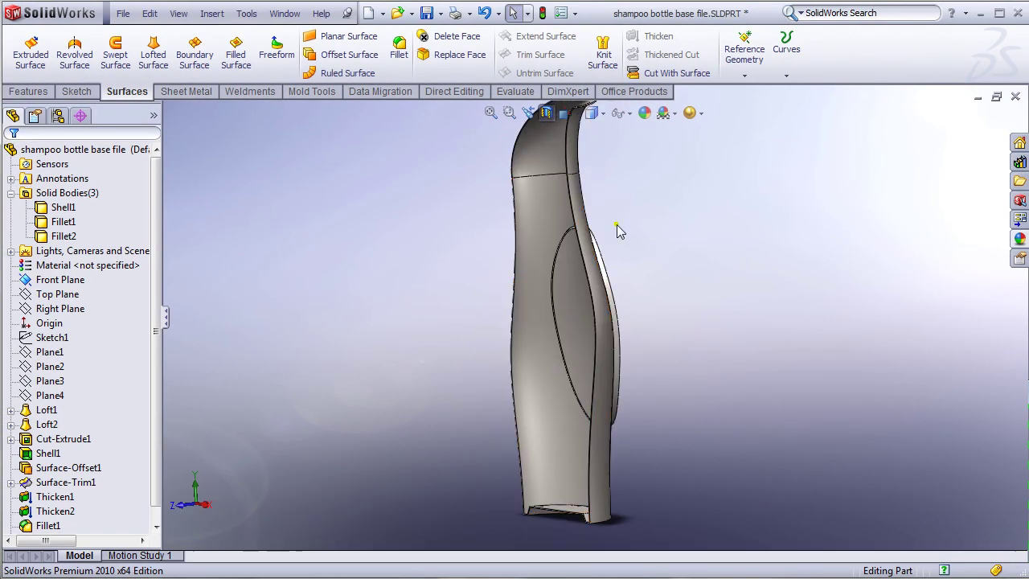
middle_drag(617, 224, 604, 237)
click(596, 343)
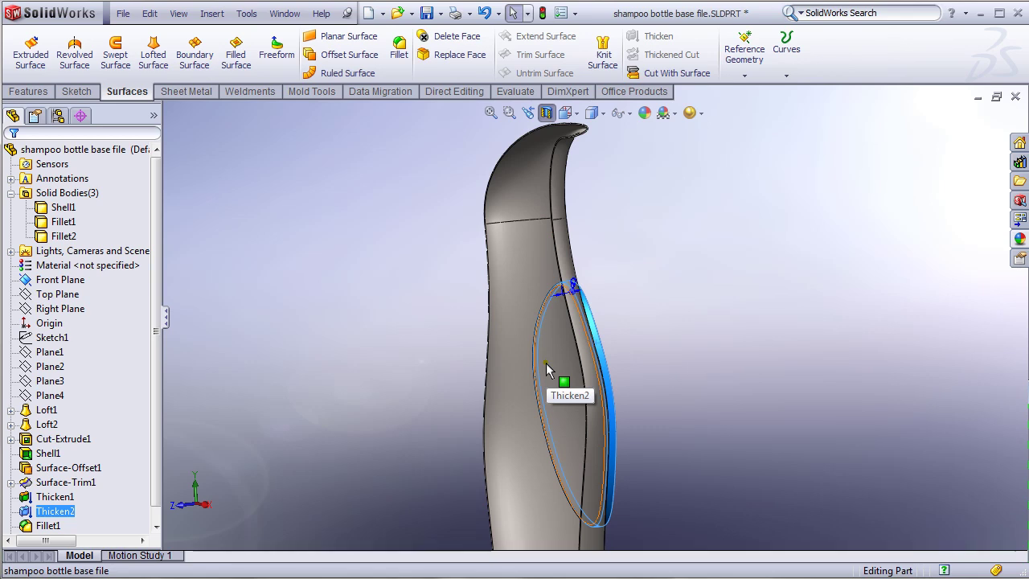
click(376, 291)
click(136, 153)
click(333, 274)
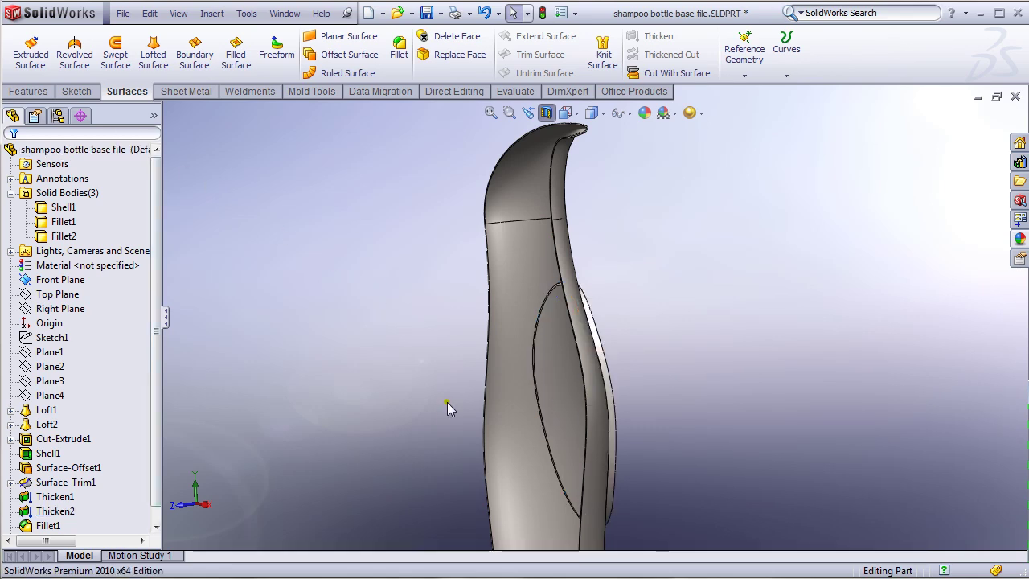
Step: Look for the Indent command among the customizable Features commands and leave the customization without changes
click(28, 91)
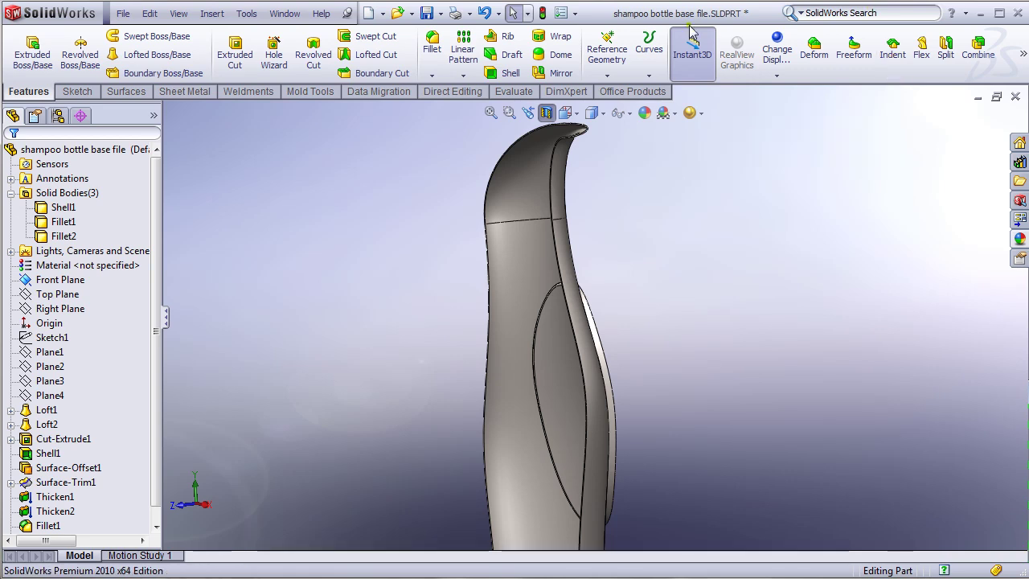
click(571, 13)
click(594, 46)
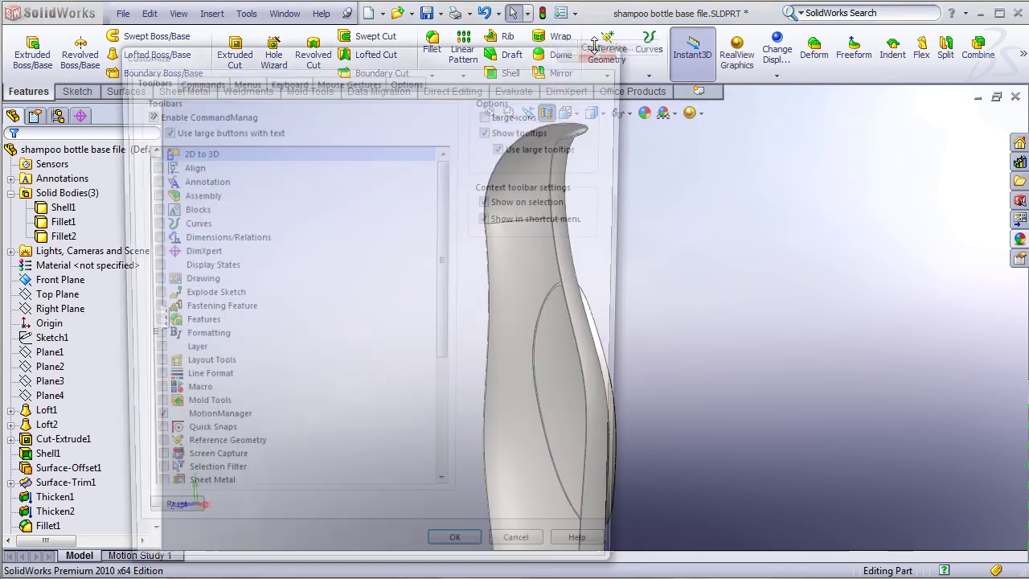
click(201, 80)
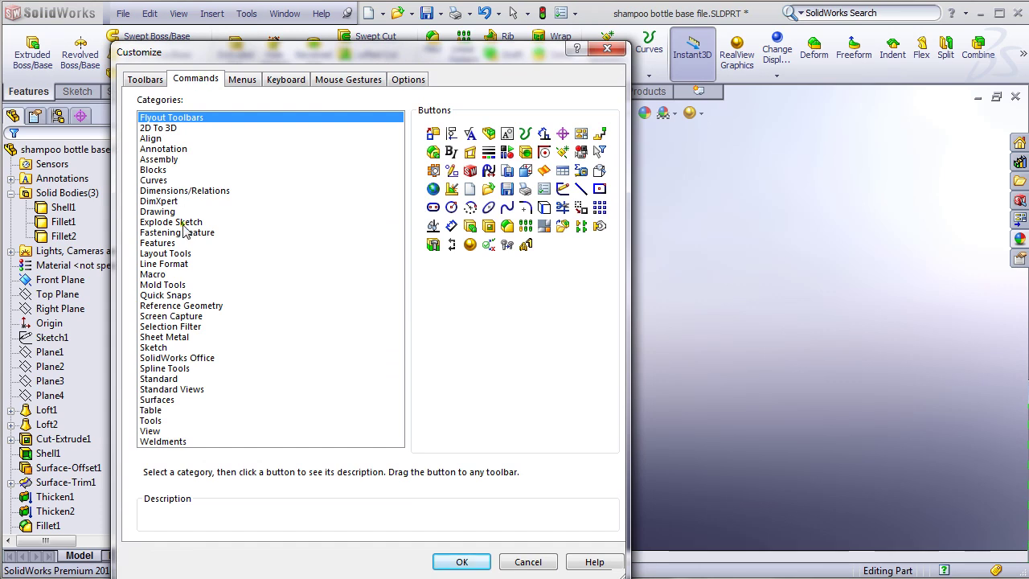
click(165, 243)
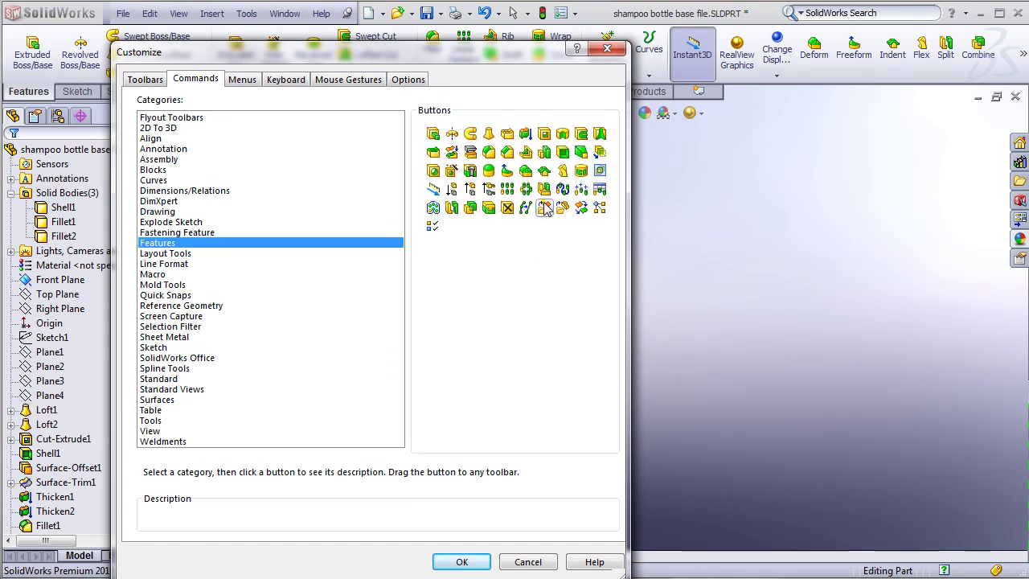
mouse_move(544, 172)
mouse_down()
mouse_move(700, 112)
mouse_move(773, 56)
mouse_move(765, 77)
mouse_move(552, 172)
mouse_up()
click(524, 560)
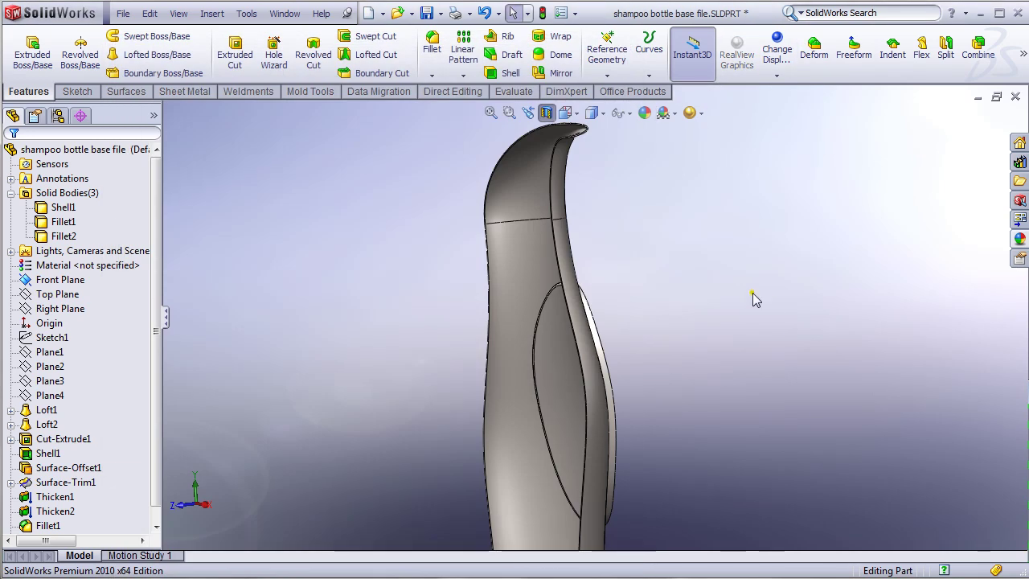
Step: Start an Indent with the Shell1 bottle body as target and the visible thickened side body, picked inside the bottle, as tool body region
click(892, 50)
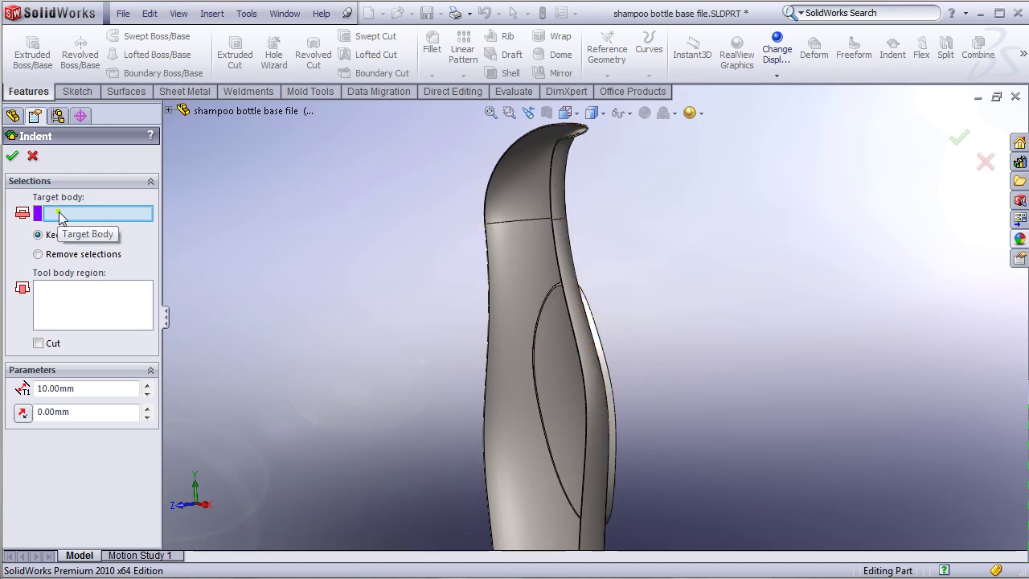
click(520, 243)
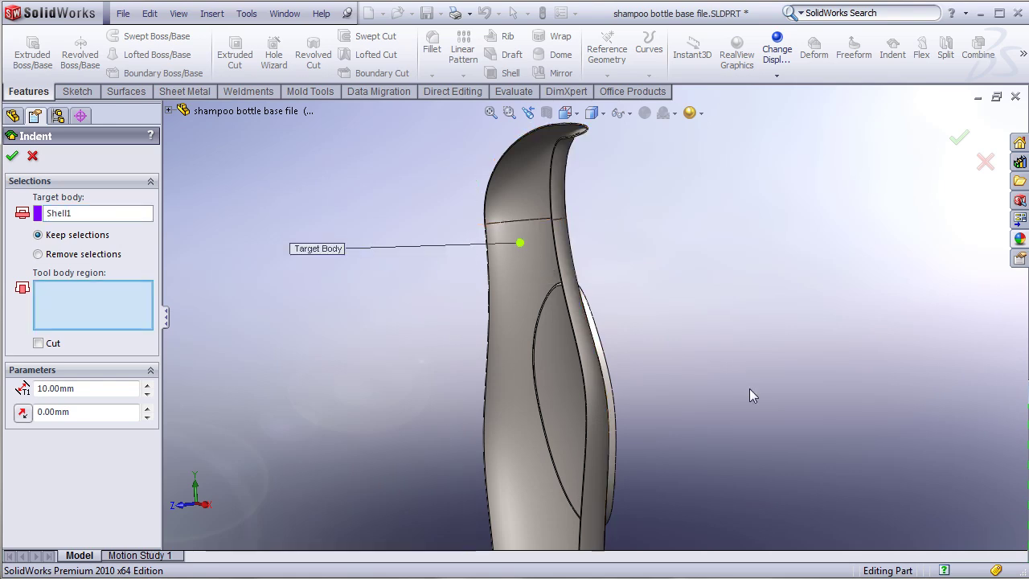
middle_drag(729, 375, 672, 425)
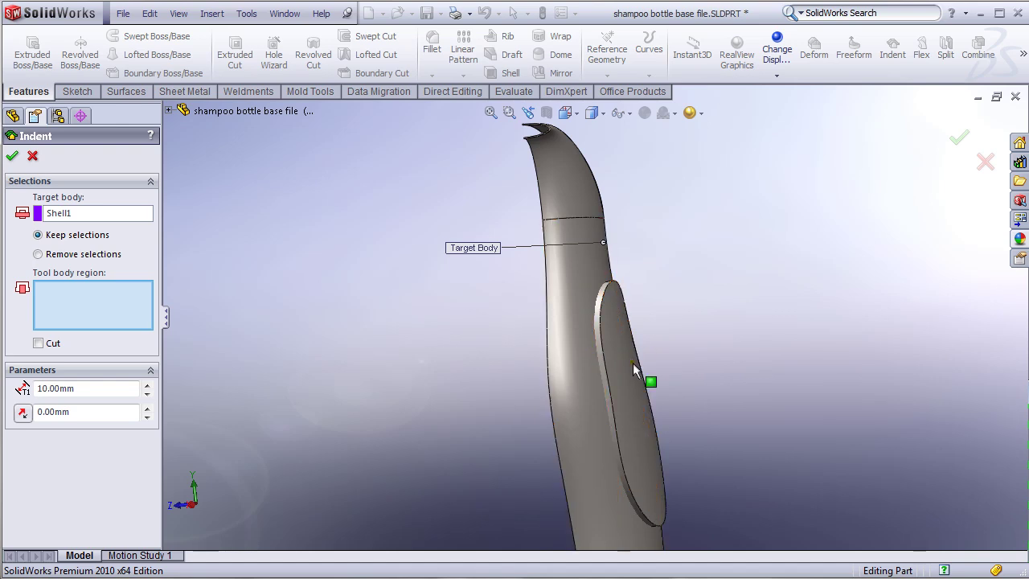
middle_drag(429, 400, 516, 404)
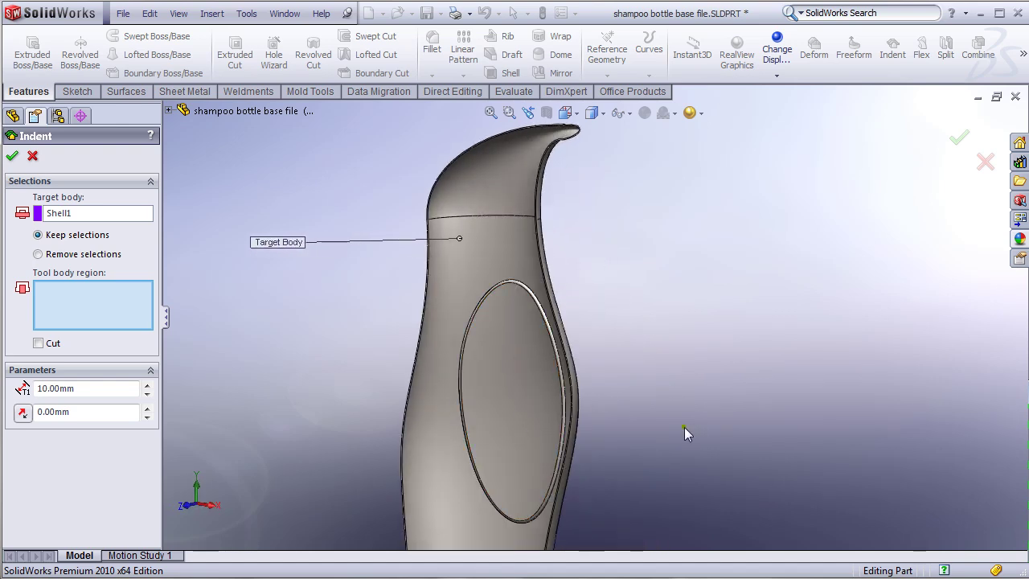
middle_drag(694, 426, 609, 437)
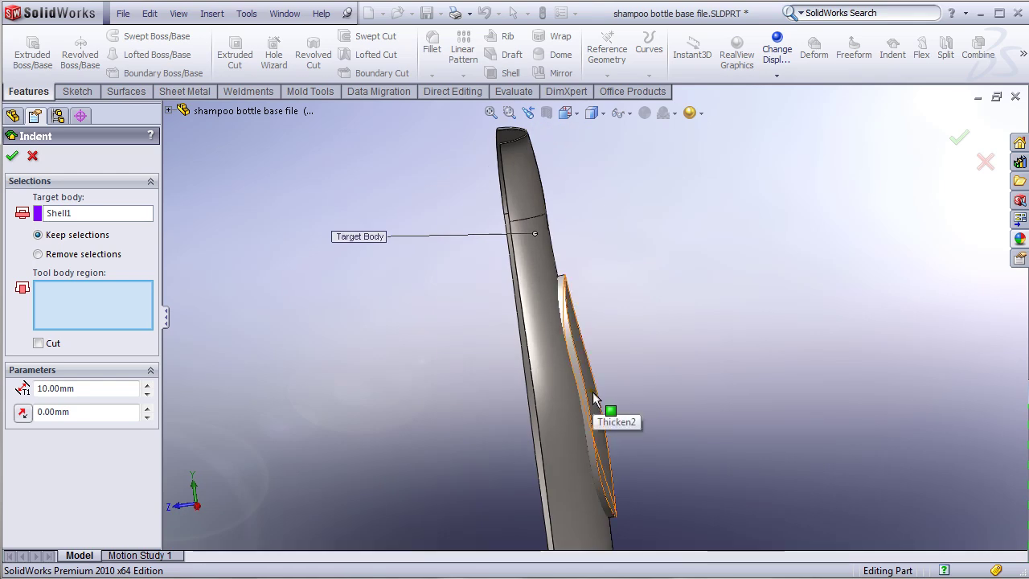
middle_drag(476, 390, 426, 367)
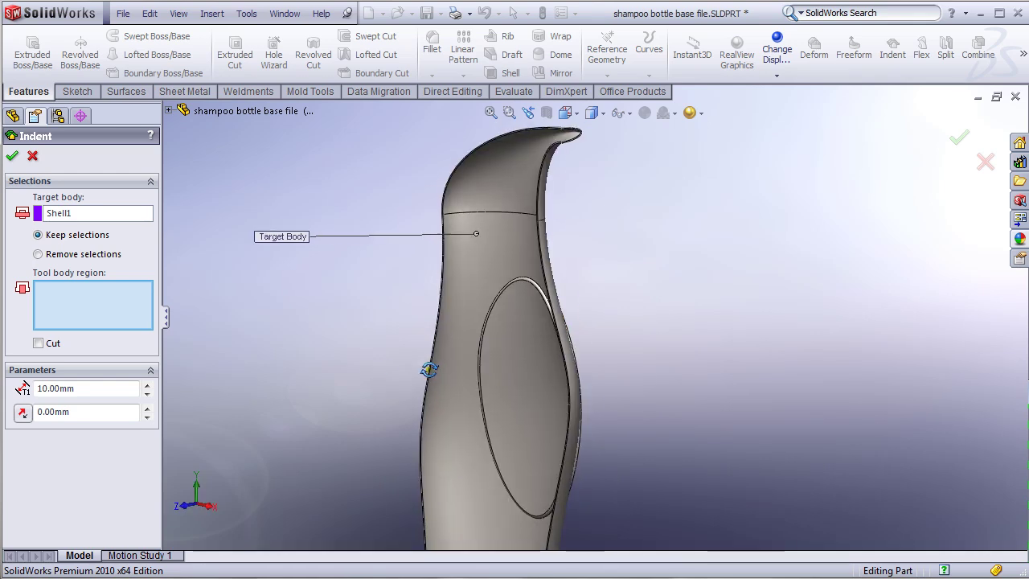
click(518, 330)
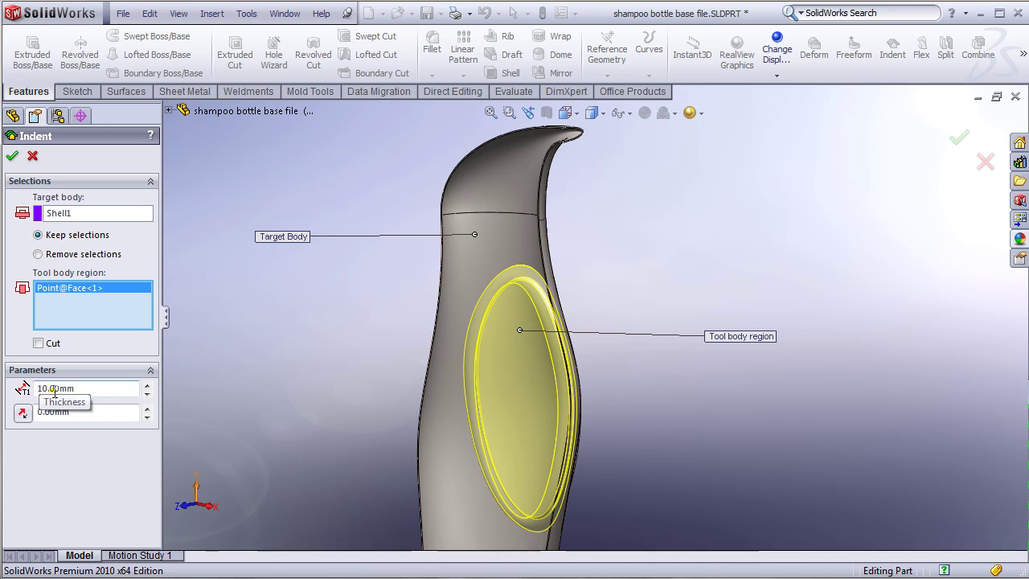
middle_drag(719, 451, 557, 369)
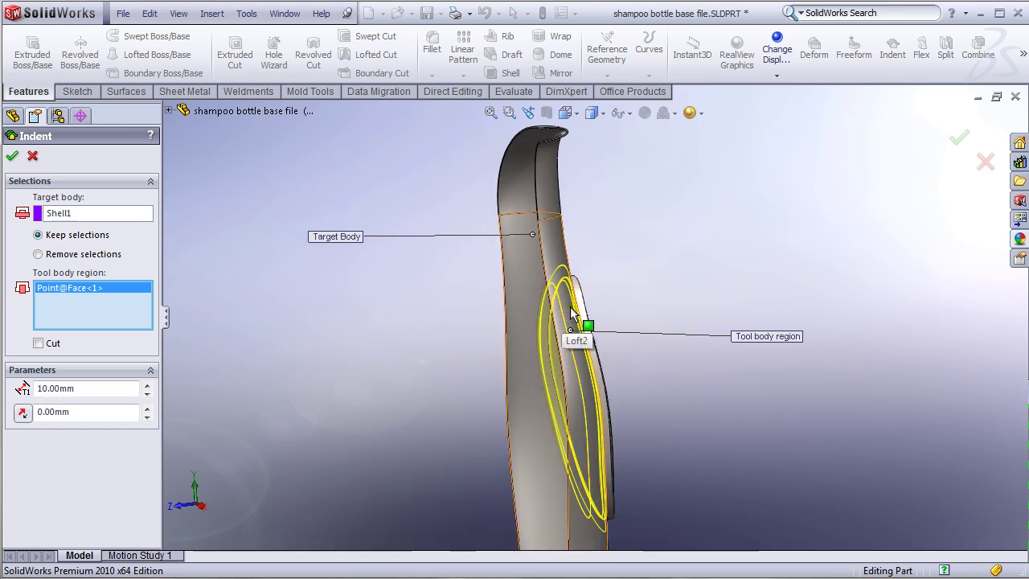
Step: Set the indent's thickness to 2 mm and its clearance to 2 mm, and create it
drag(76, 389, 22, 385)
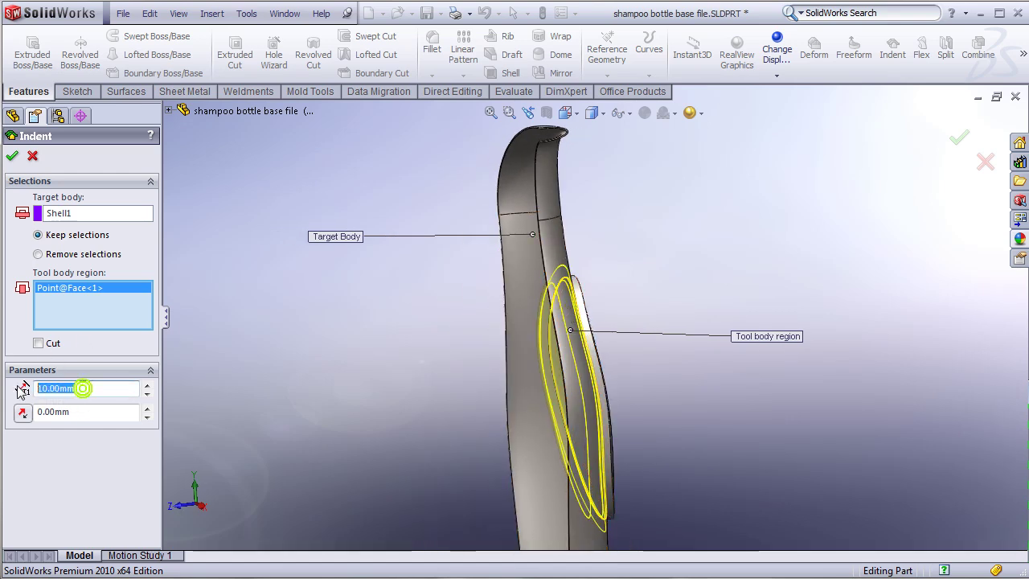
text(2)
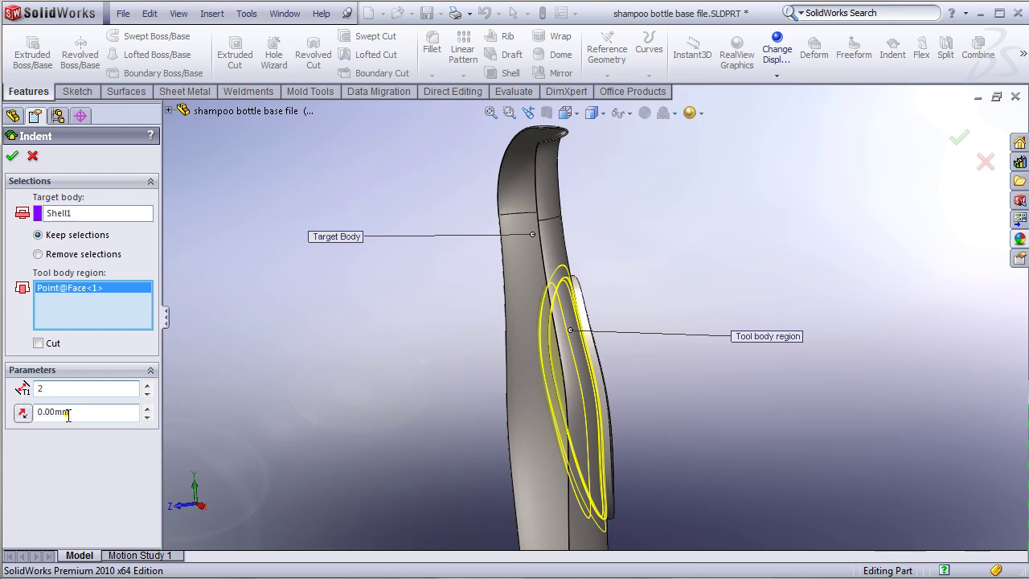
click(70, 412)
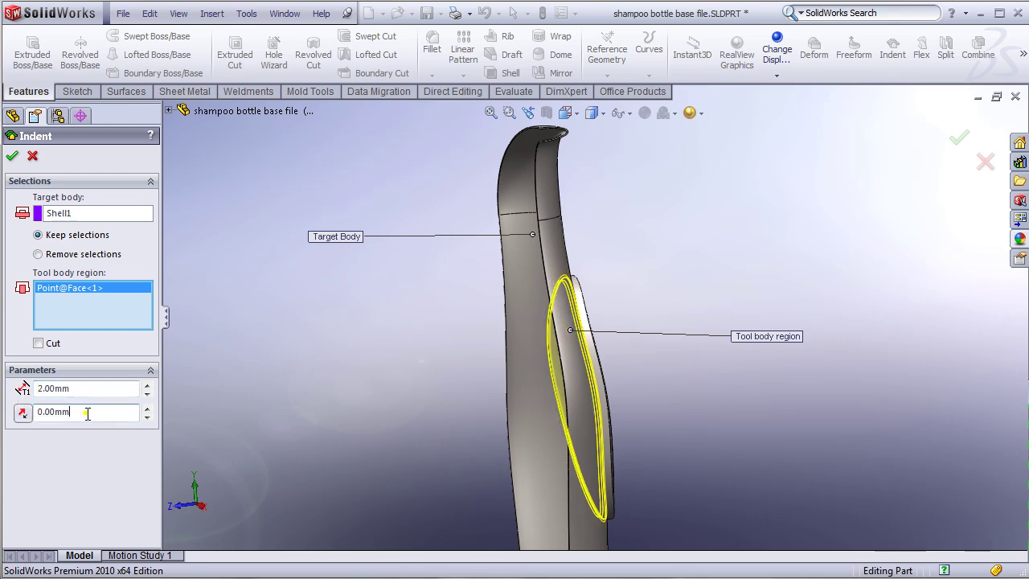
double_click(83, 414)
text(2)
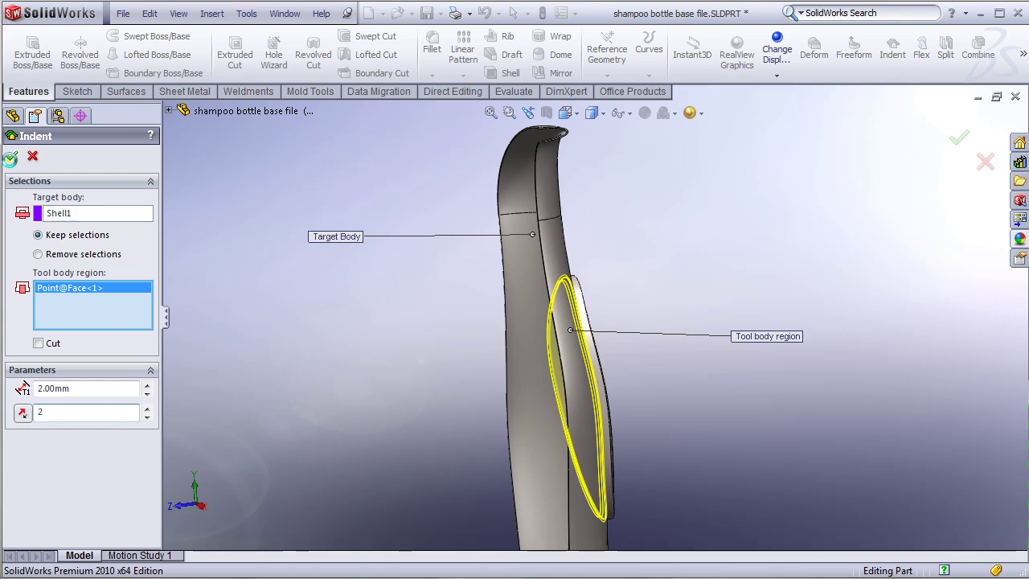
click(9, 158)
Step: Hide the thickened Fillet1 side body and examine the indented grip from outside and inside the bottle
middle_drag(713, 471, 667, 451)
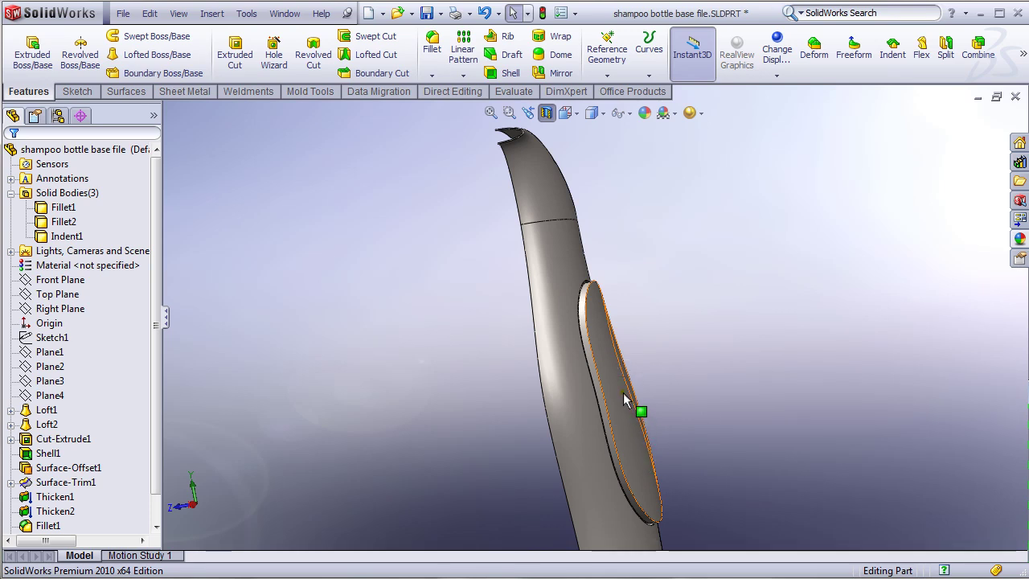
right_click(601, 326)
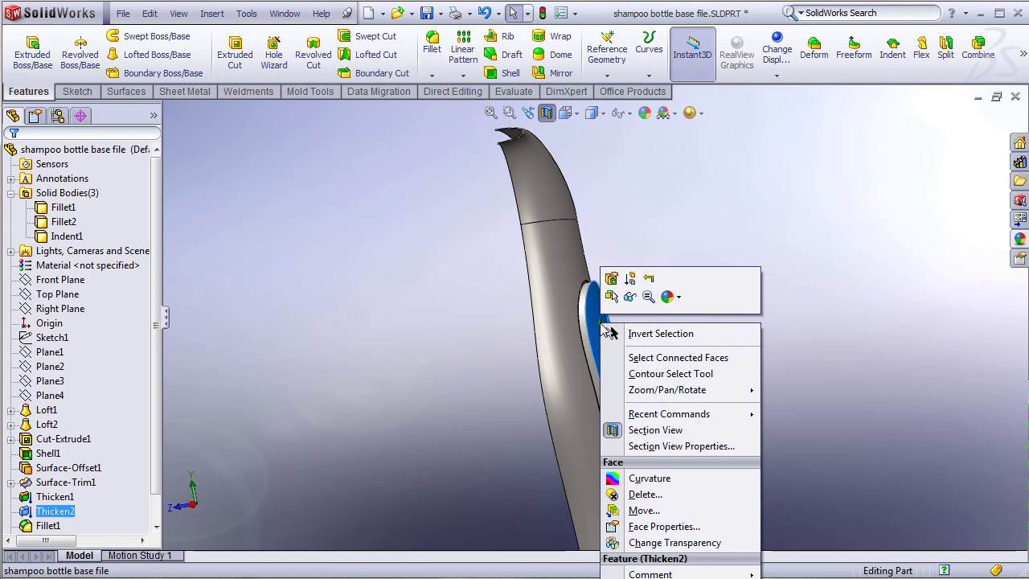
click(630, 297)
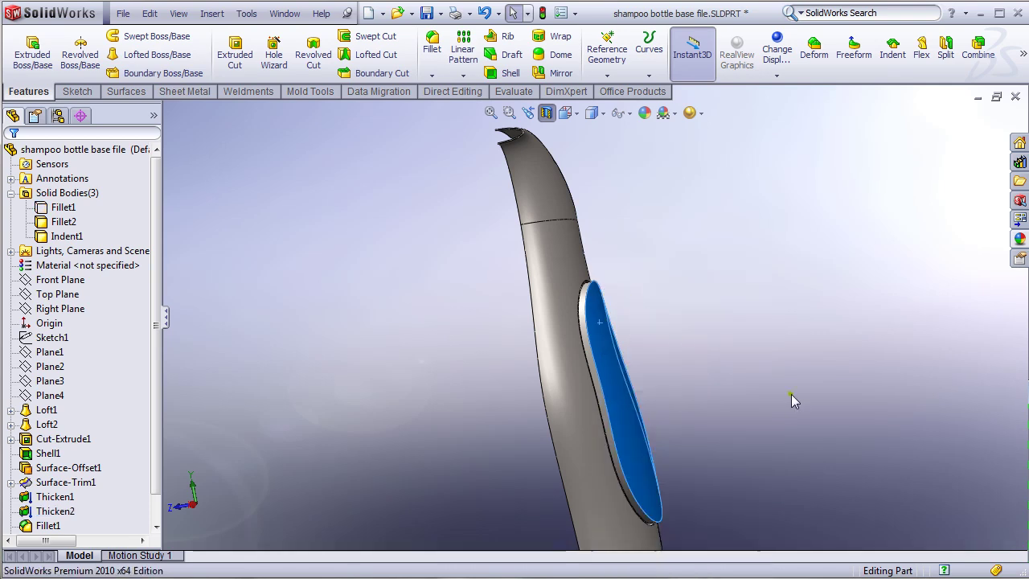
middle_drag(733, 396, 632, 385)
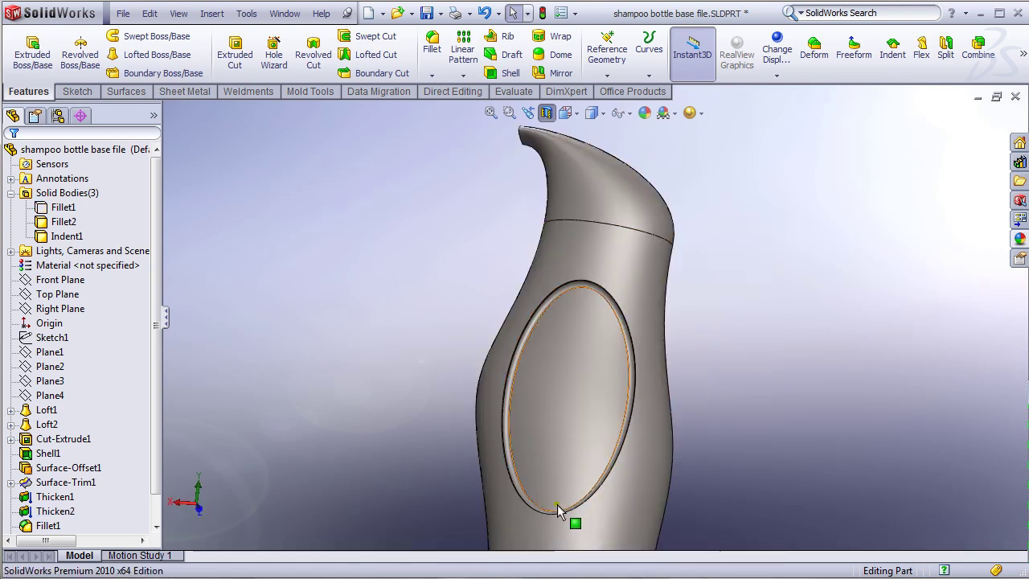
key(Right)
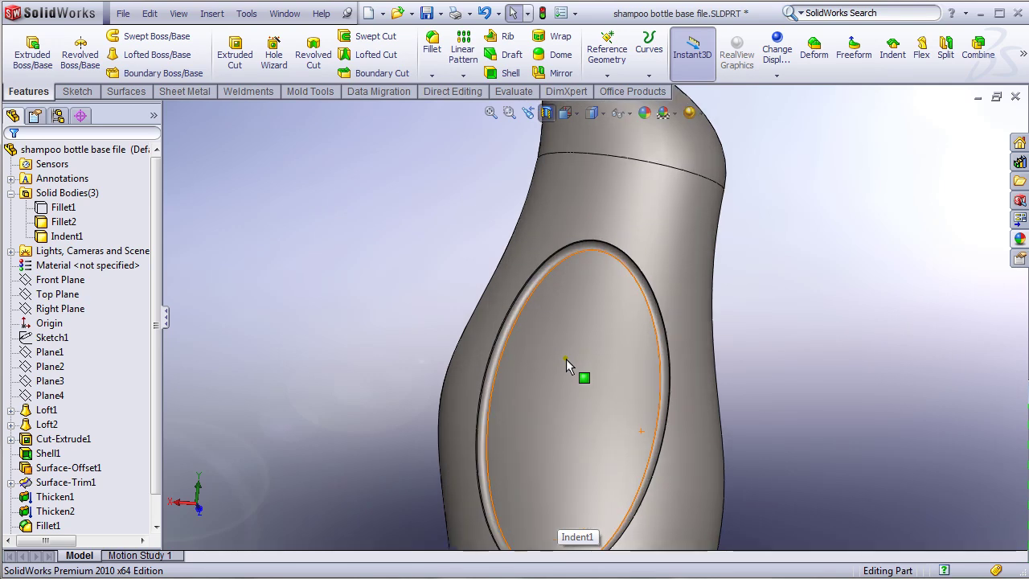
middle_drag(854, 376, 817, 386)
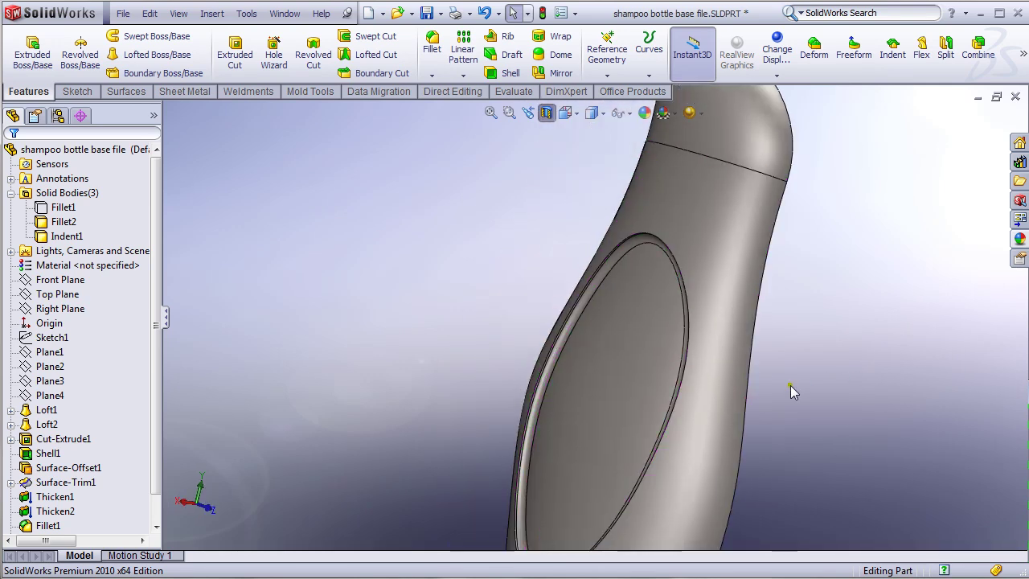
click(66, 210)
scroll(448, 372, up, 3)
middle_drag(413, 374, 501, 406)
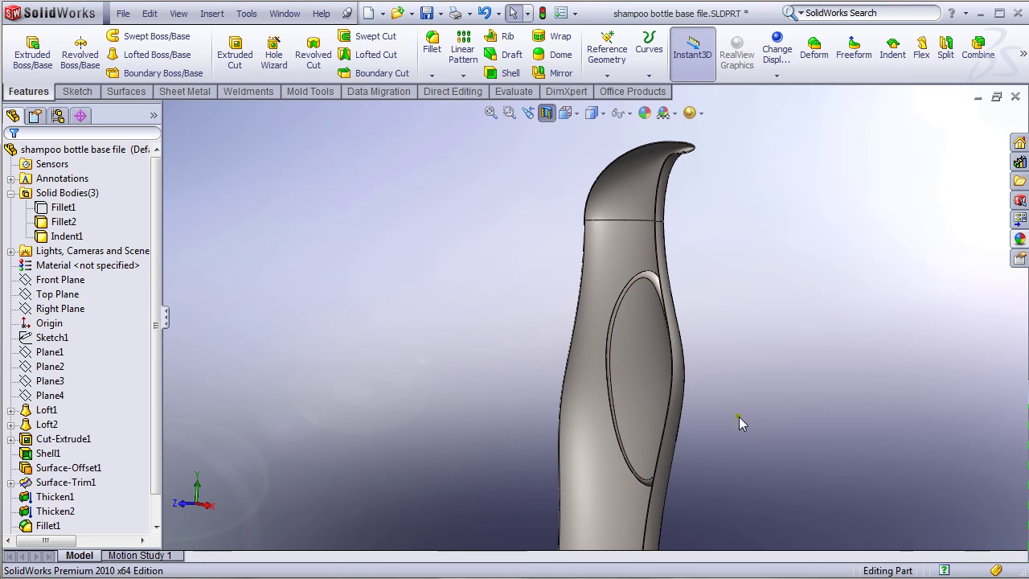
Step: Turn off the current section view and section the model at the Front Plane again with the cut direction reversed
middle_drag(739, 420, 429, 207)
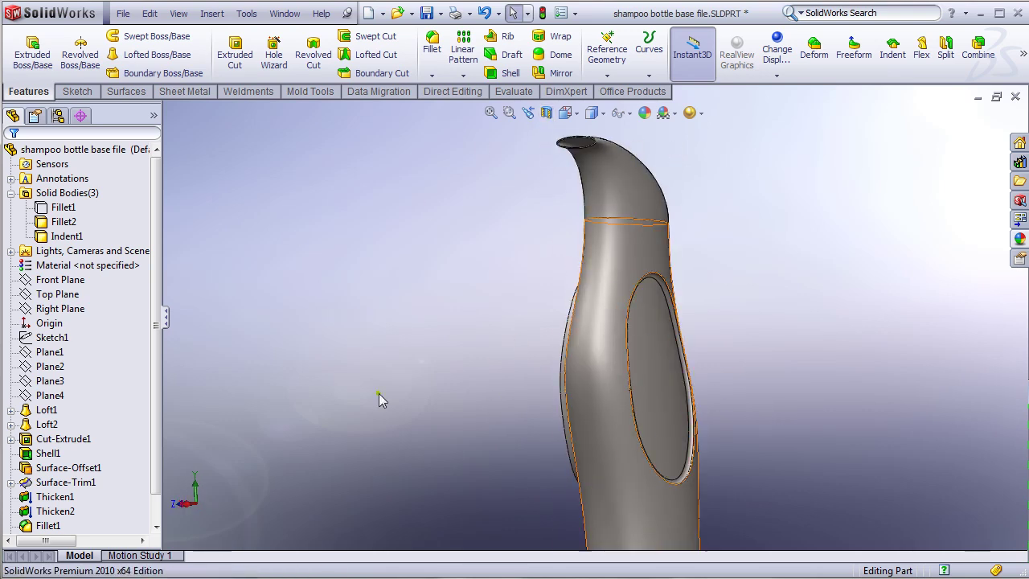
middle_drag(407, 383, 426, 377)
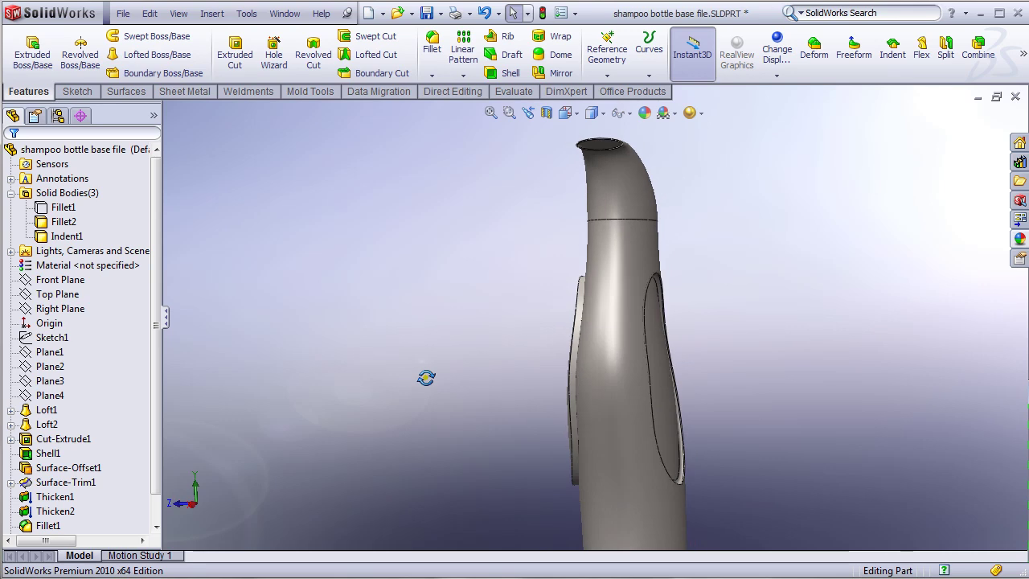
click(548, 114)
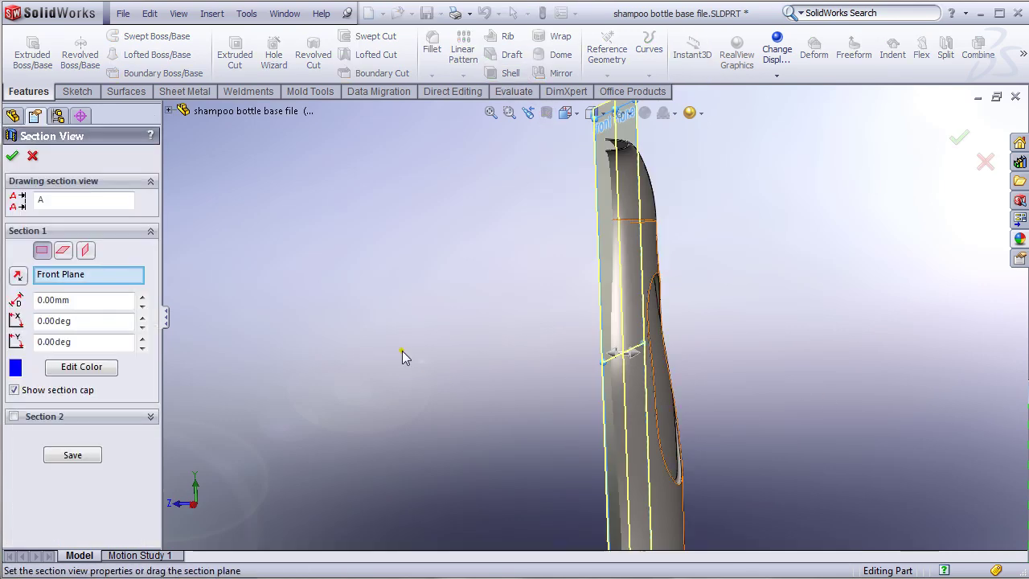
click(17, 277)
click(32, 155)
middle_drag(494, 407, 606, 416)
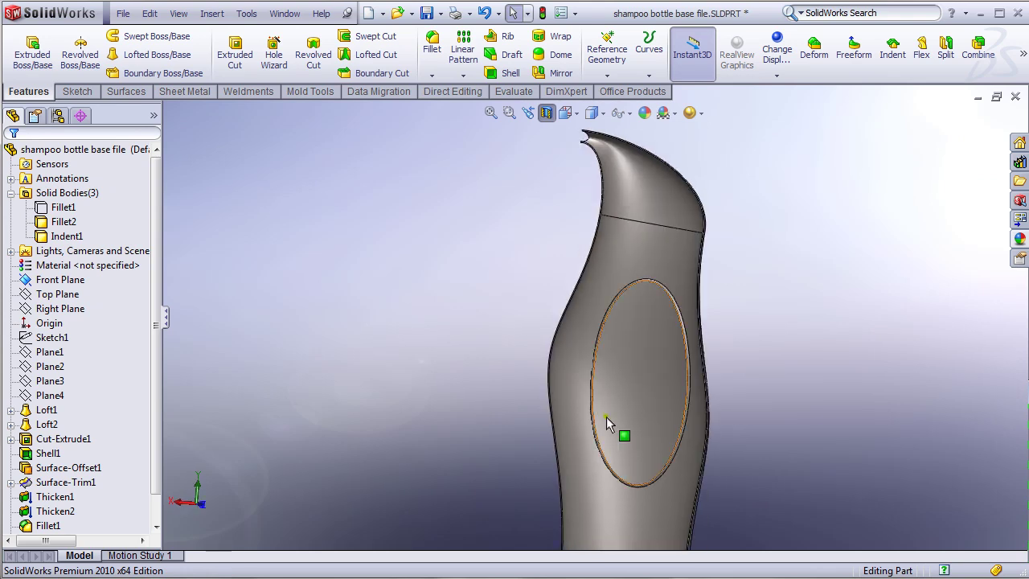
Step: Create a second Indent with the bottle as target and the remaining side body as tool region, using 2 mm thickness and 2 mm clearance
click(892, 48)
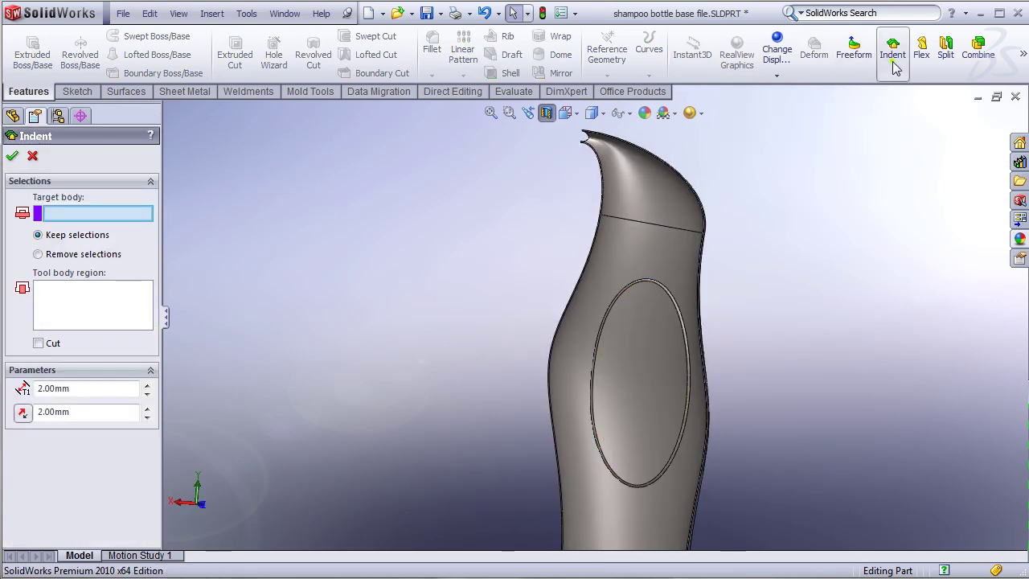
click(675, 247)
middle_drag(874, 380, 772, 420)
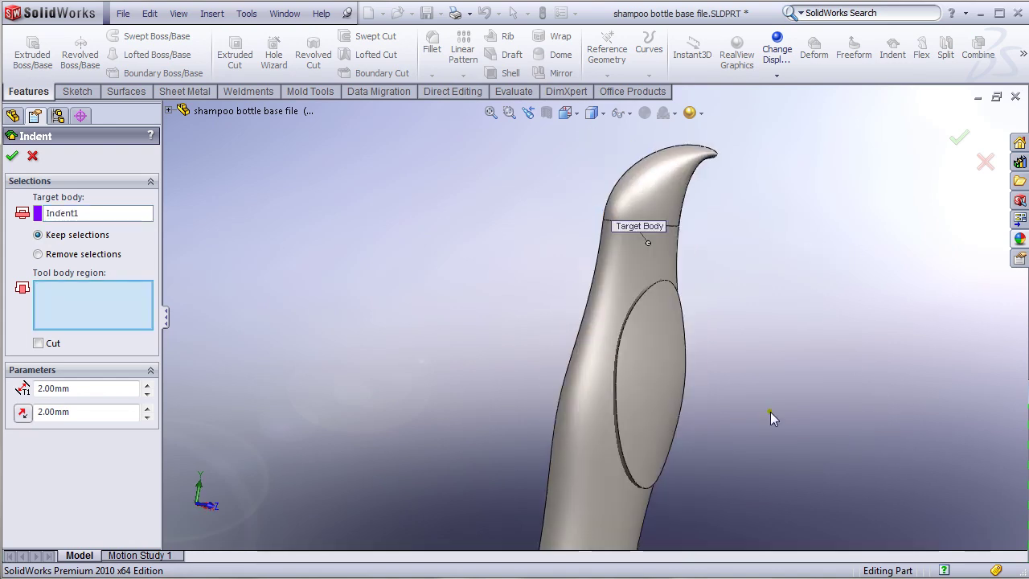
middle_drag(656, 400, 458, 384)
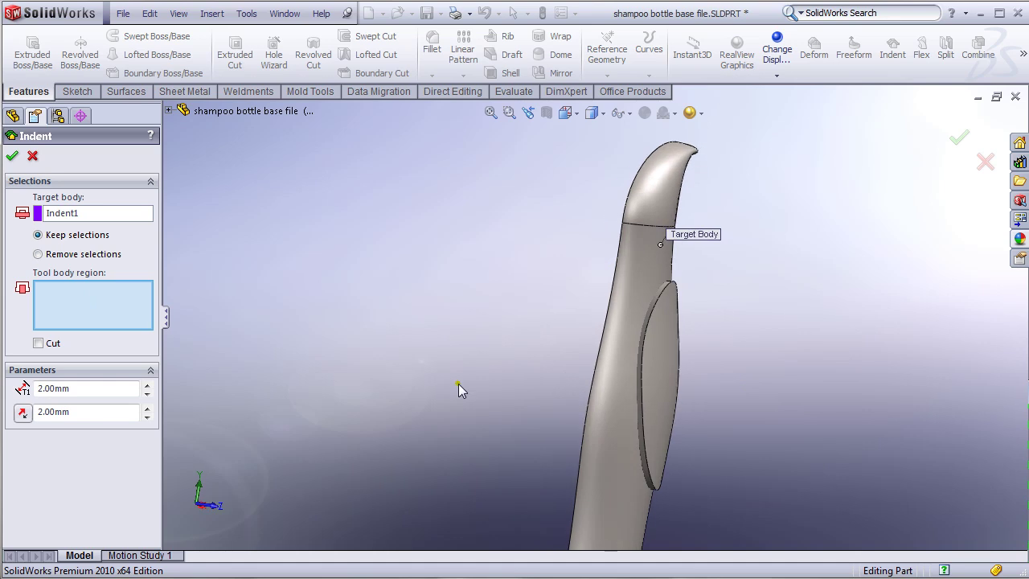
click(667, 366)
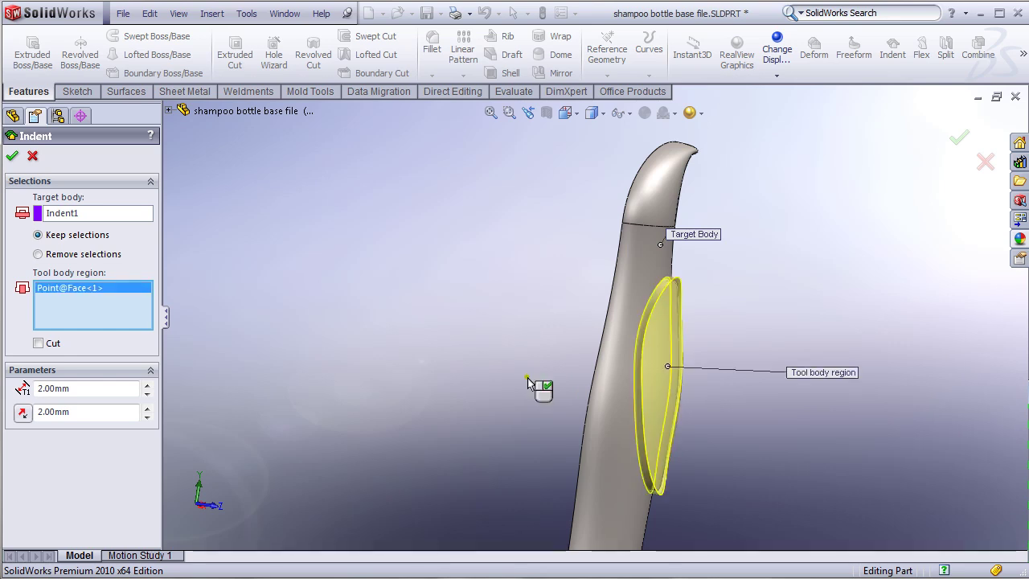
middle_drag(533, 385, 588, 397)
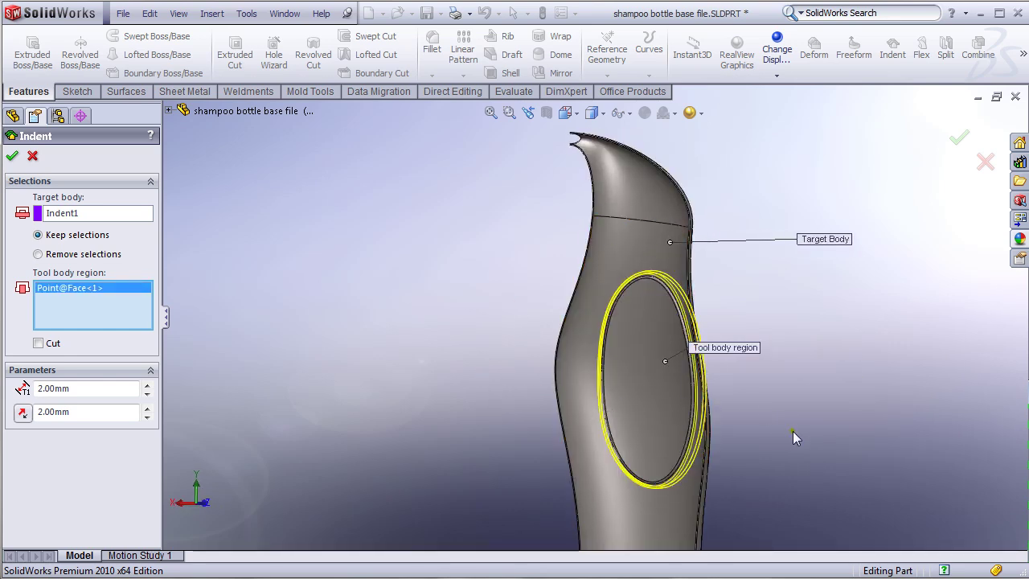
middle_drag(792, 428, 651, 438)
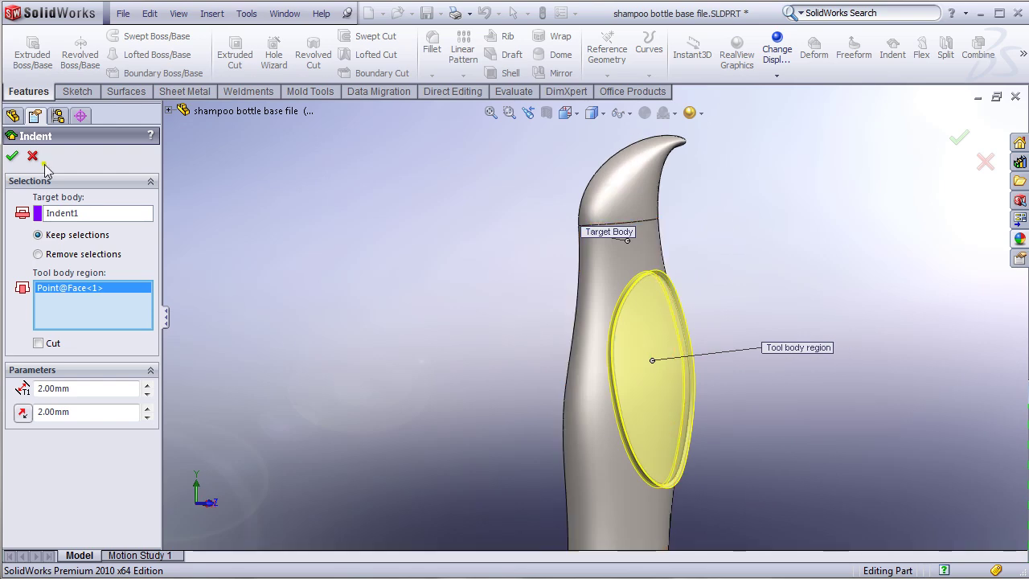
click(12, 155)
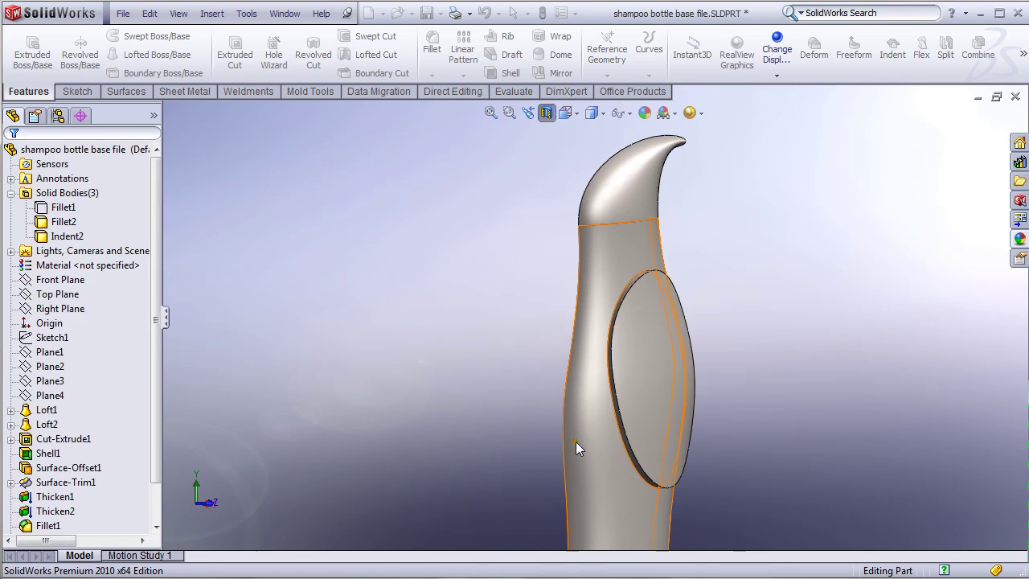
Step: Hide the Indent2 bottle body and show it again
right_click(654, 368)
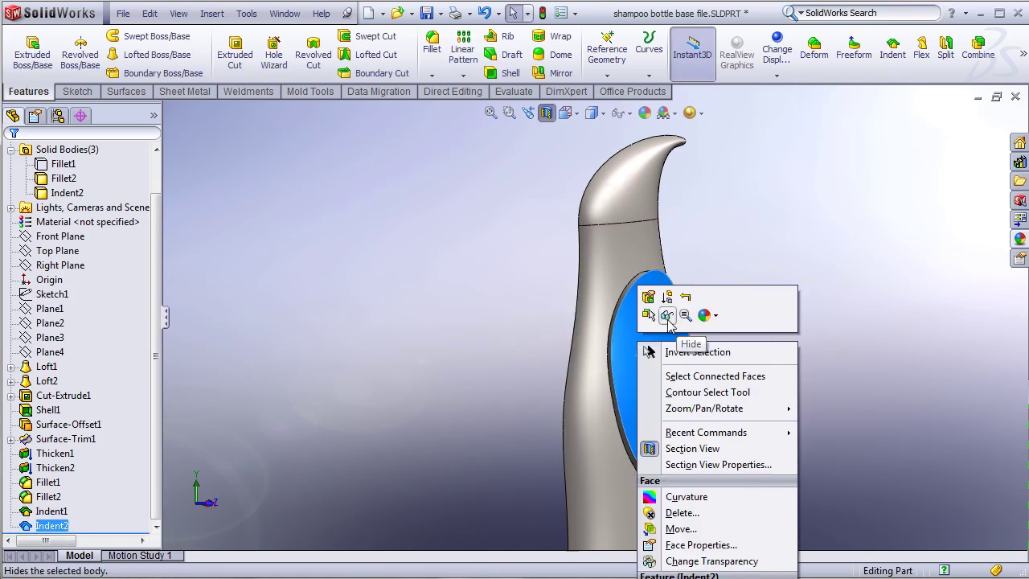
click(667, 314)
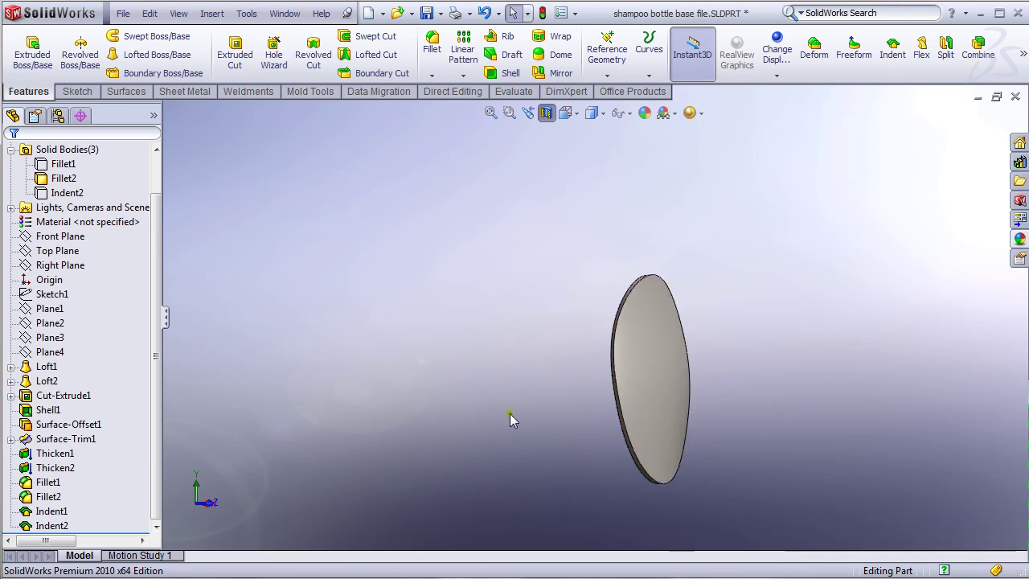
click(79, 193)
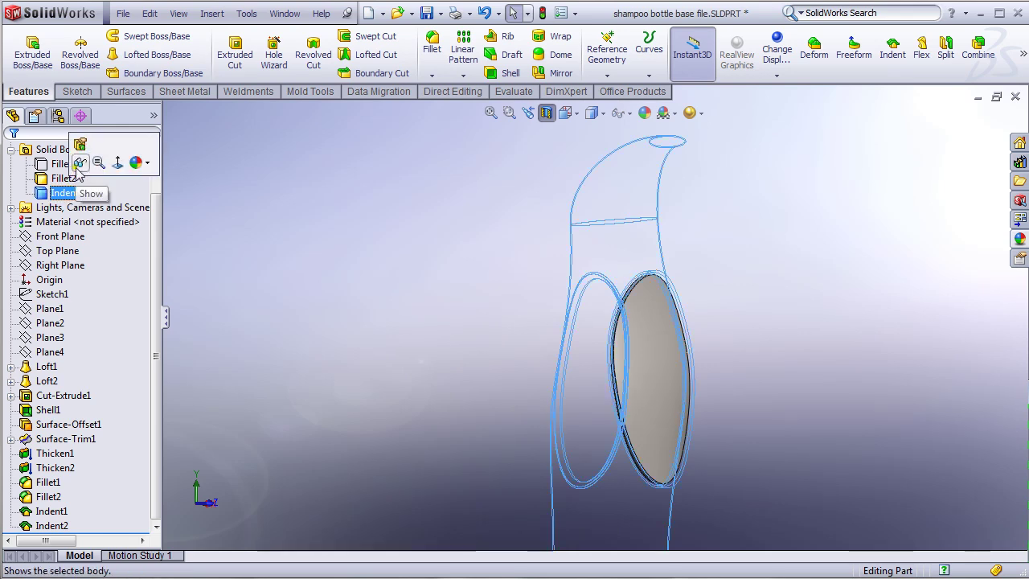
click(79, 164)
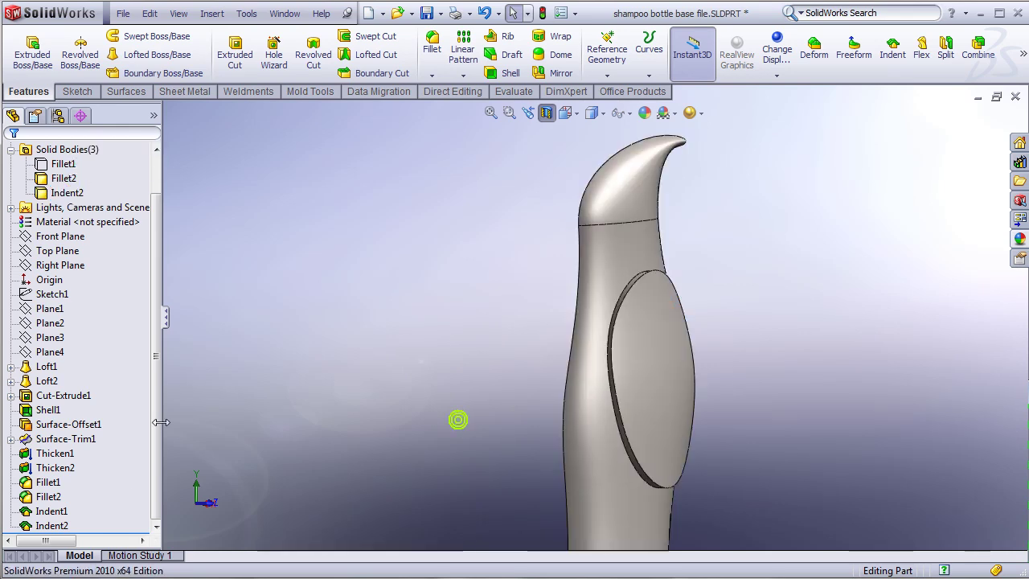
Step: Edit the second Indent, replacing its tool body region with the patch's face seen from inside the sectioned bottle
click(53, 511)
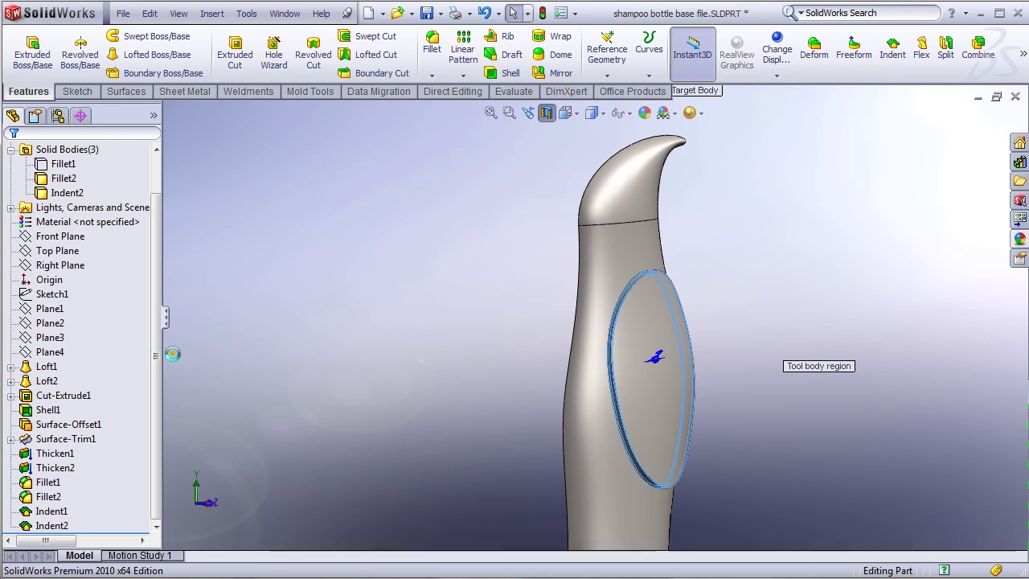
click(75, 302)
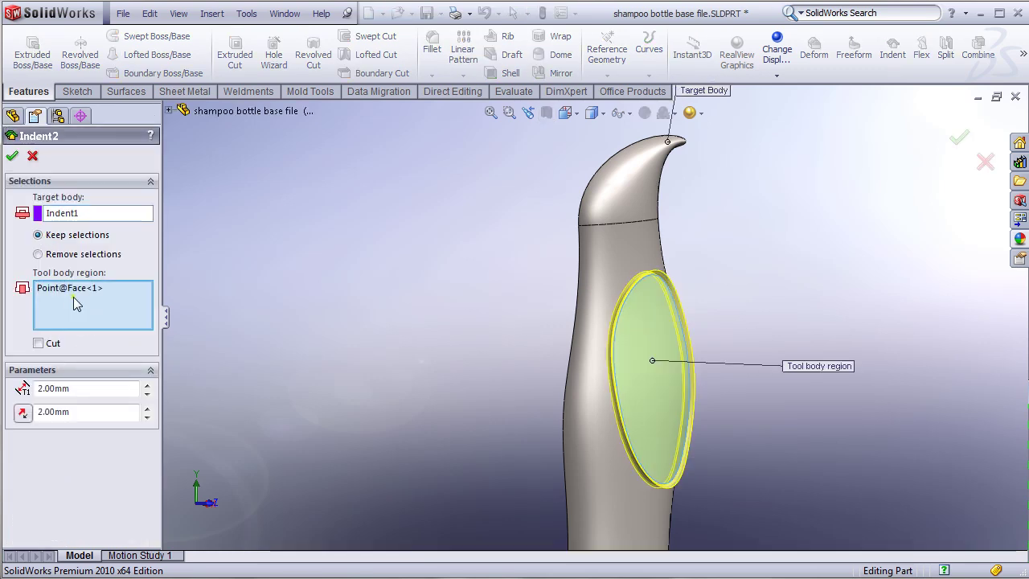
right_click(76, 301)
click(121, 310)
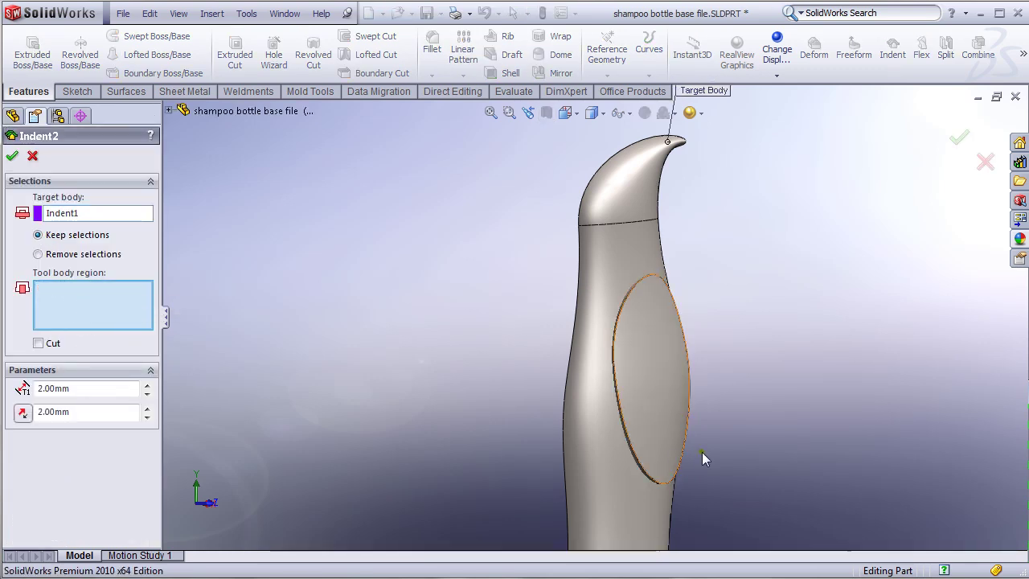
middle_drag(648, 383, 626, 363)
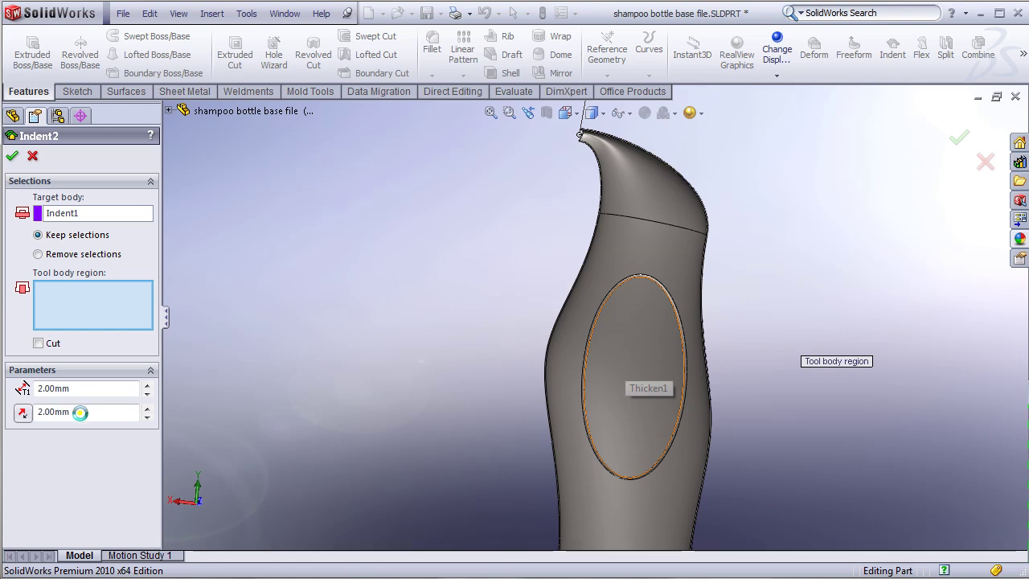
click(625, 354)
middle_drag(771, 476, 696, 467)
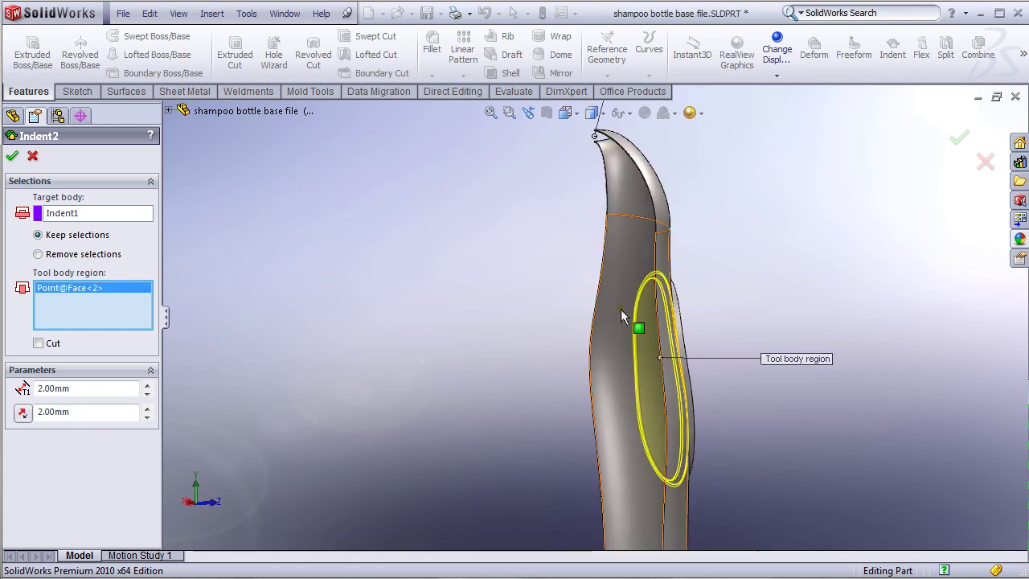
click(13, 157)
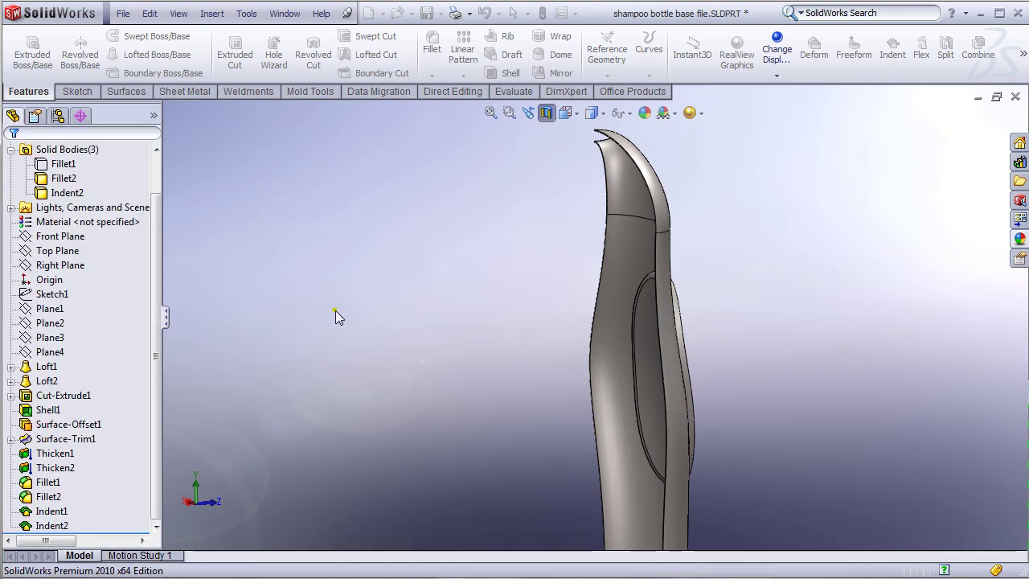
Step: Hide the remaining thickened side body and turn off the section view to show the complete bottle with both indented grips
middle_drag(854, 486, 610, 359)
click(609, 359)
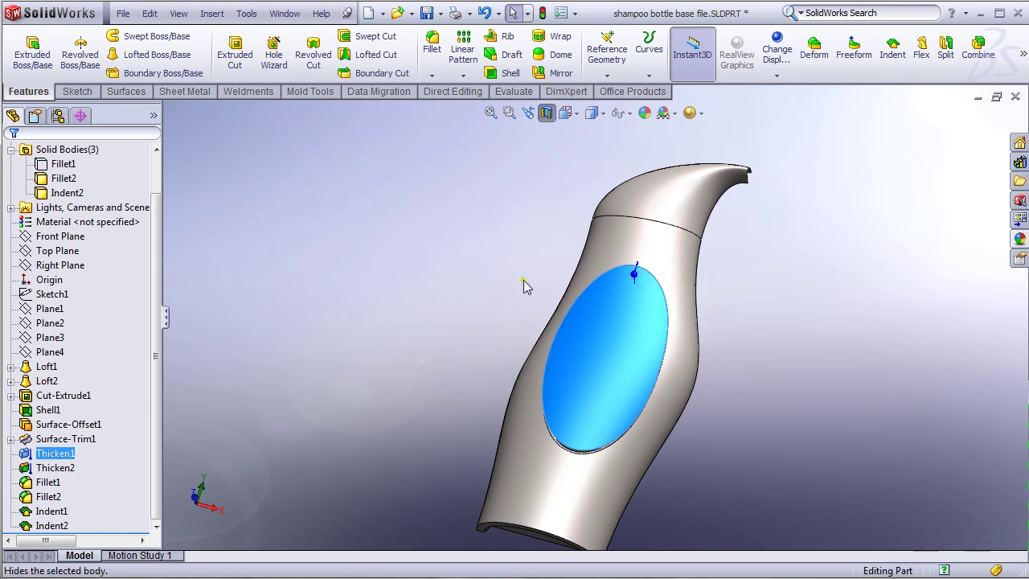
click(628, 311)
middle_drag(515, 306, 434, 314)
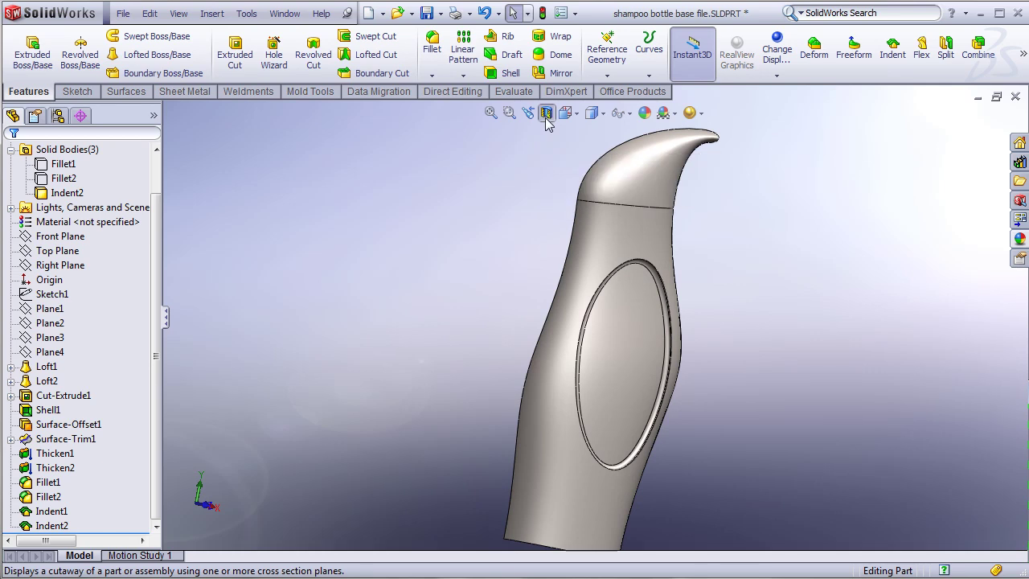
key(ctrl+2)
middle_drag(611, 426, 502, 384)
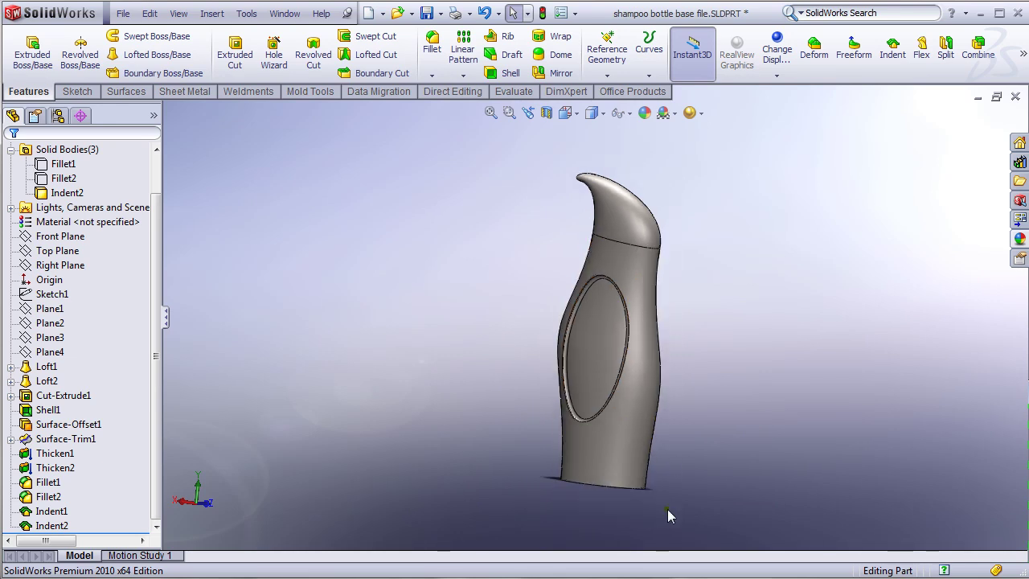
Step: Fillet the outer bottom edge of the bottle base with a constant radius of 2 mm
scroll(667, 514, down, 5)
middle_drag(595, 489, 499, 554)
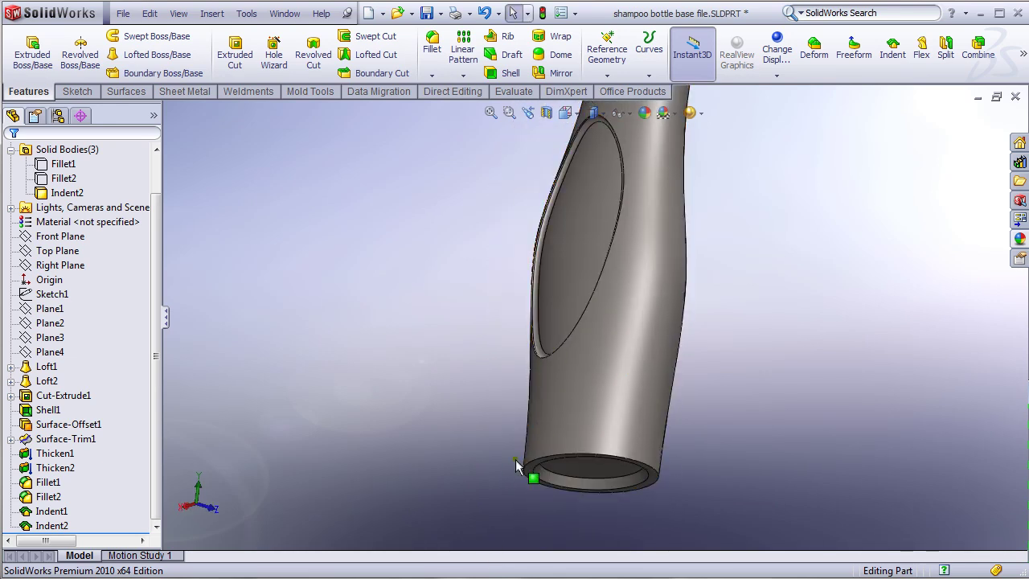
click(432, 44)
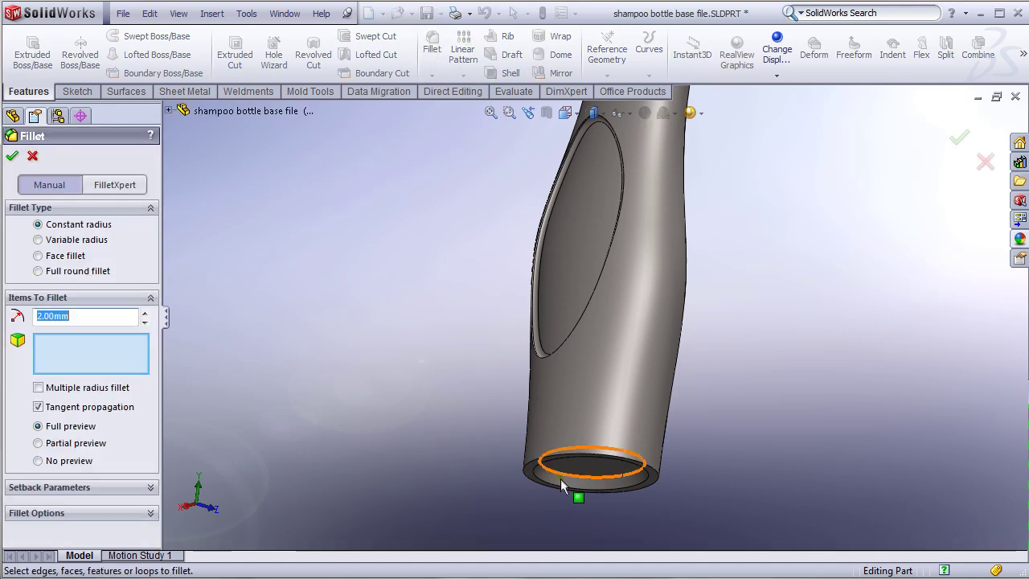
click(537, 470)
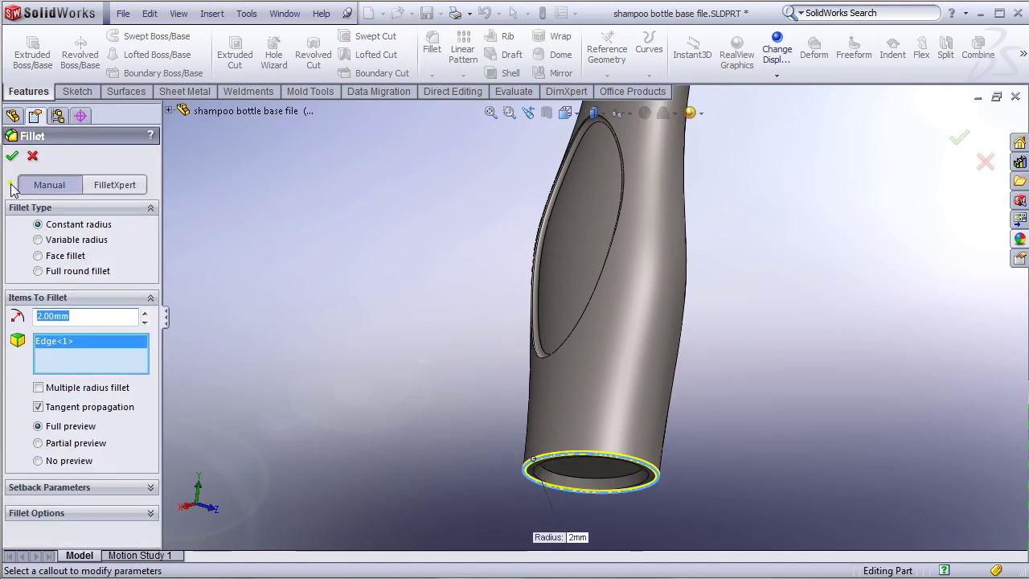
click(13, 156)
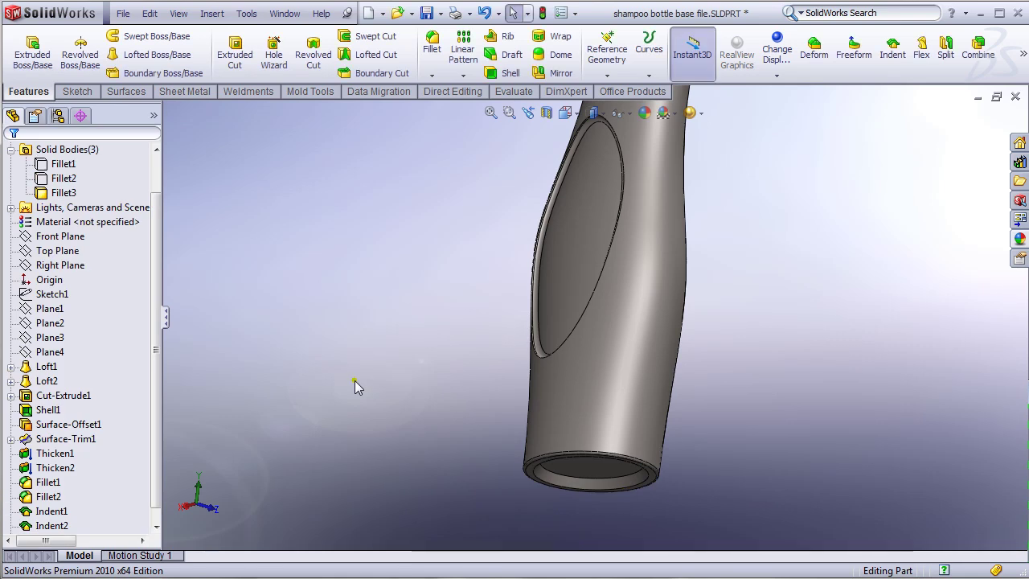
Step: Examine the bottle body with its side grips and filleted base from the back and the side
key(ctrl+2)
click(64, 224)
click(64, 193)
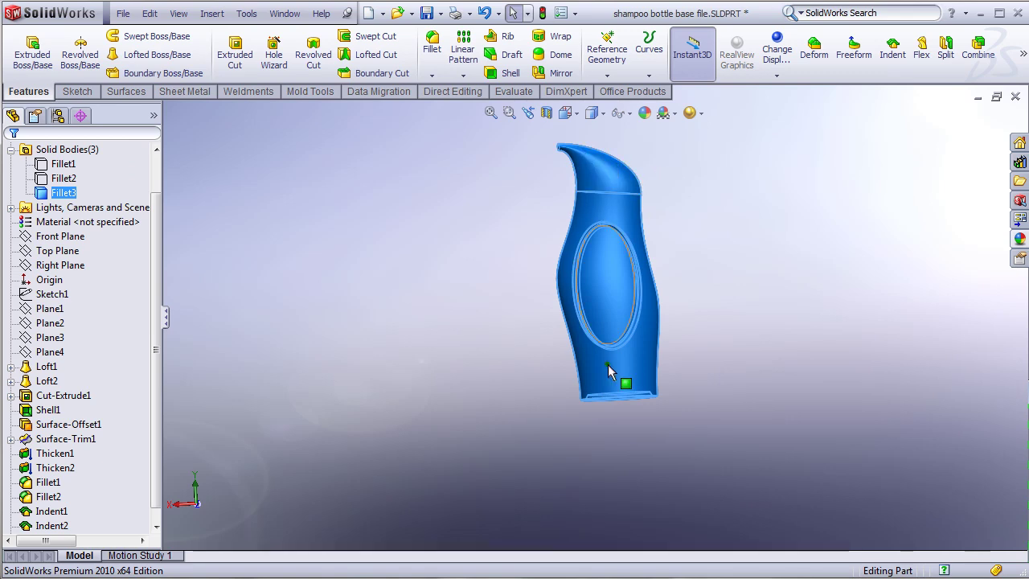
click(710, 302)
scroll(662, 313, down, 3)
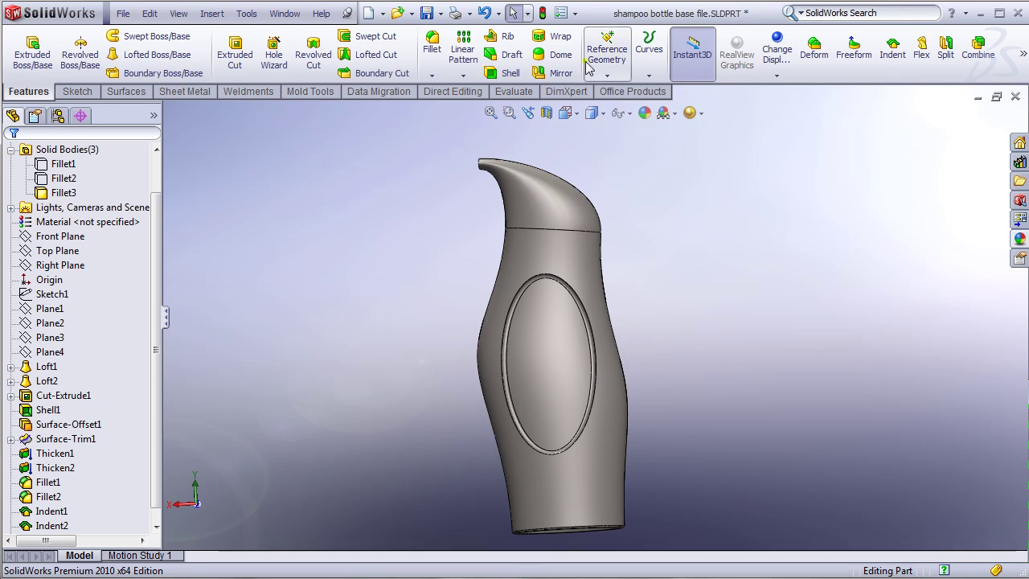
middle_drag(720, 331, 656, 331)
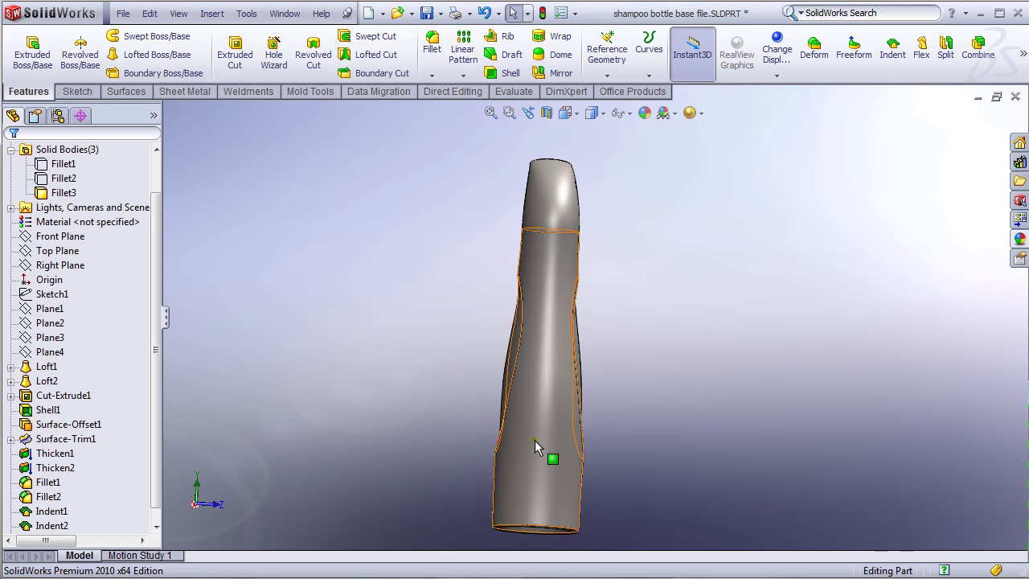
key(ctrl+2)
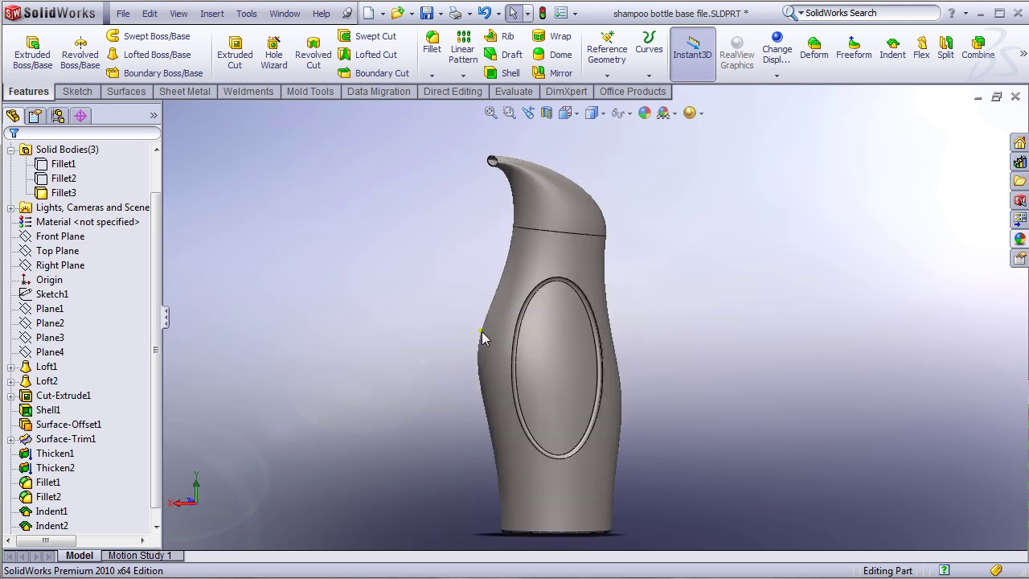
scroll(153, 294, down, 1)
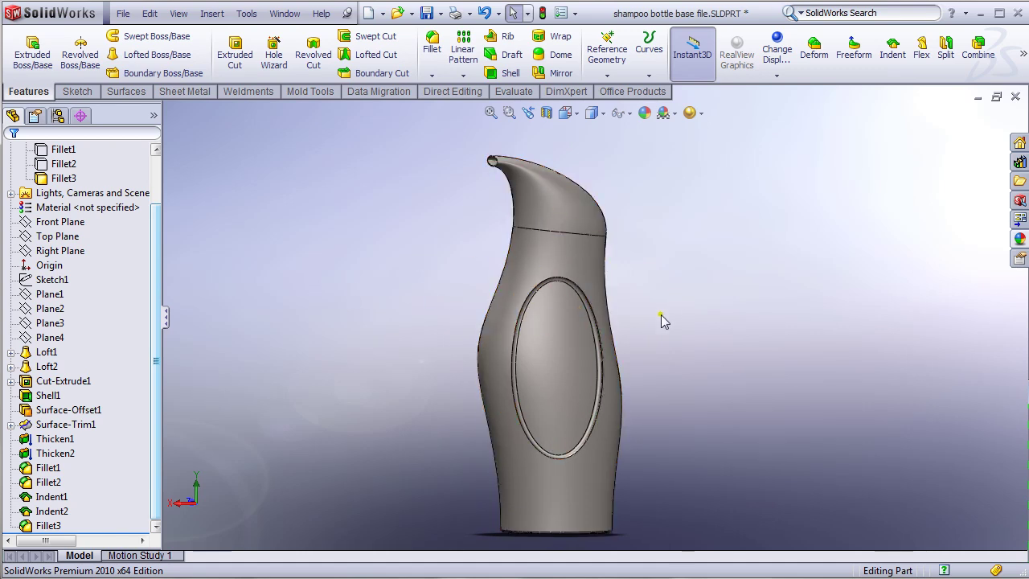
Step: Start a sketch on the Front Plane and convert the edge between the cap and the bottle into a sketch line
key(ctrl+1)
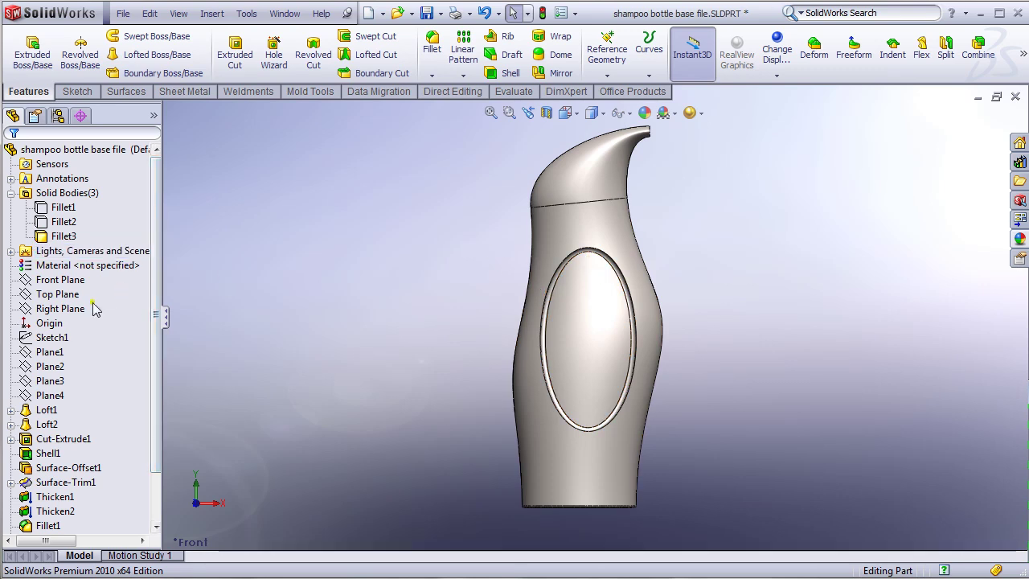
click(64, 280)
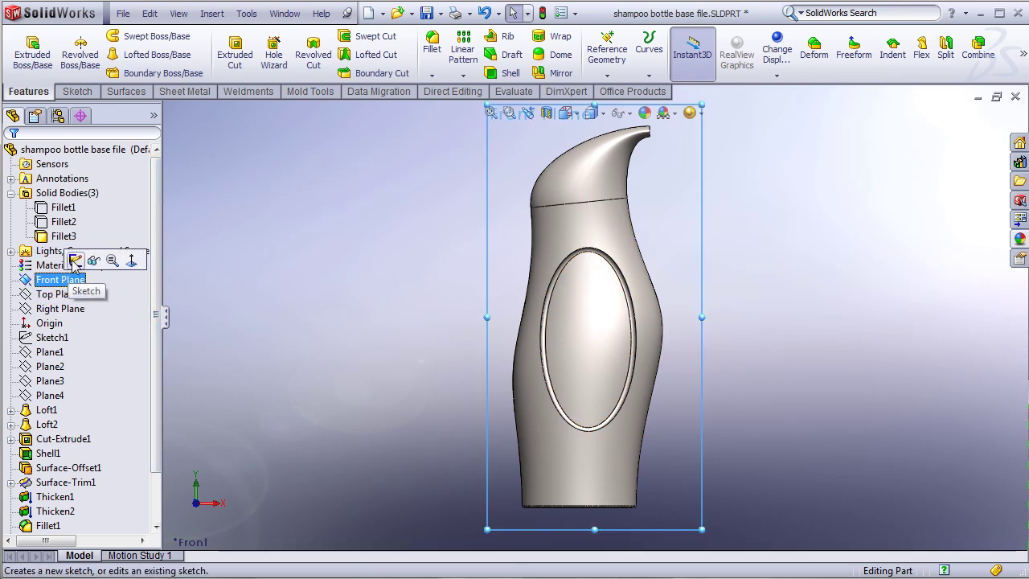
click(73, 261)
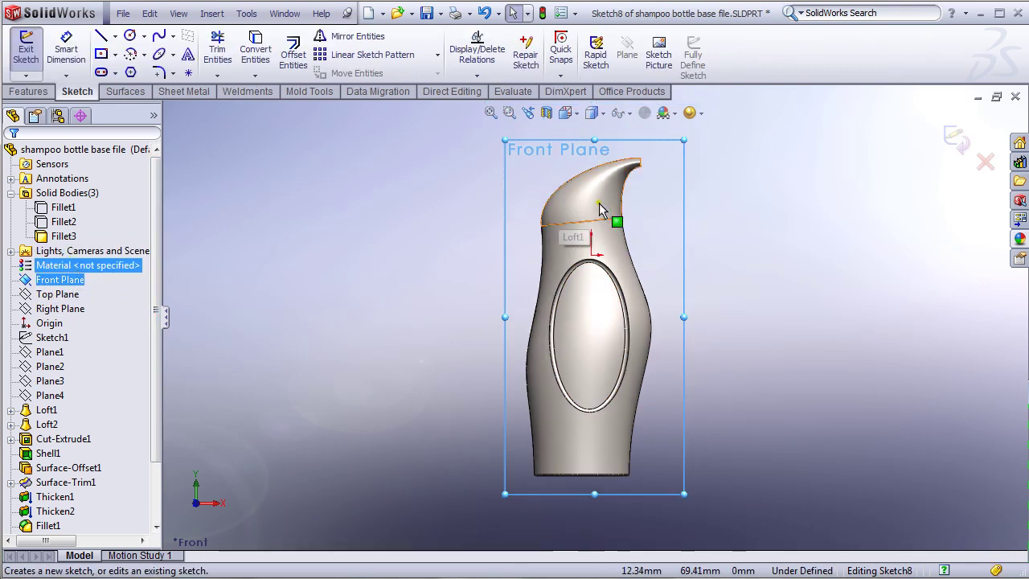
scroll(599, 204, down, 4)
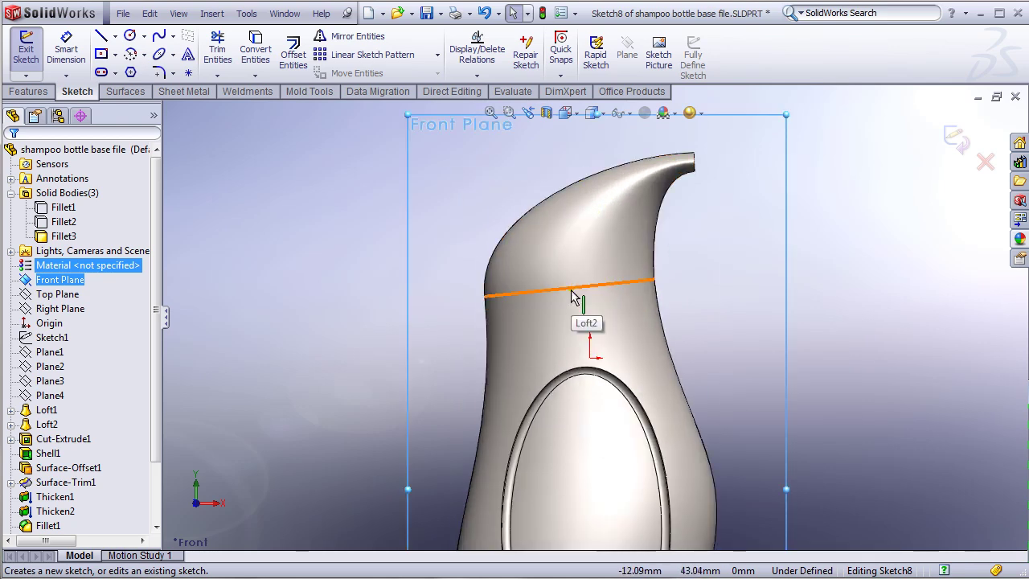
click(572, 296)
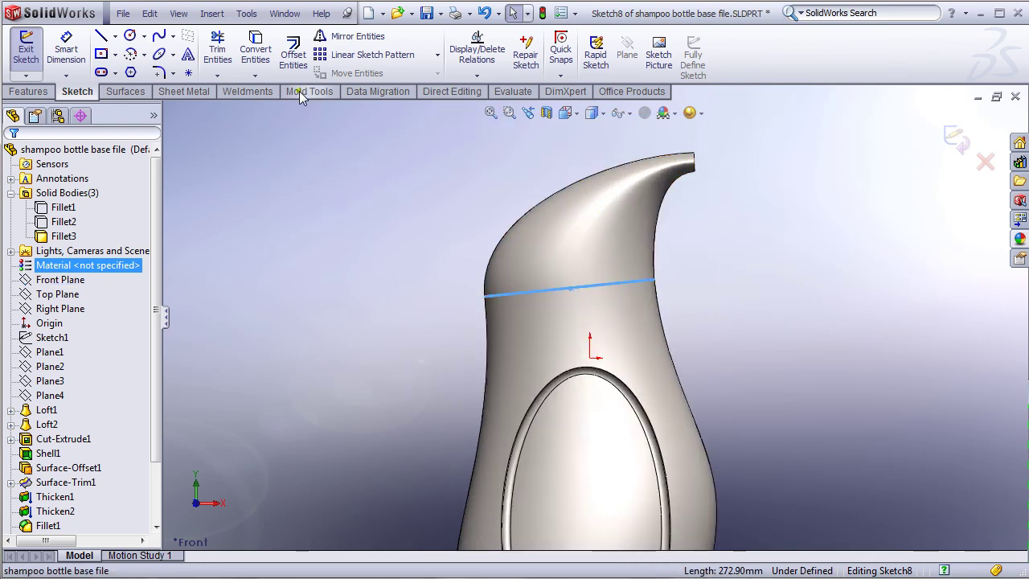
click(255, 50)
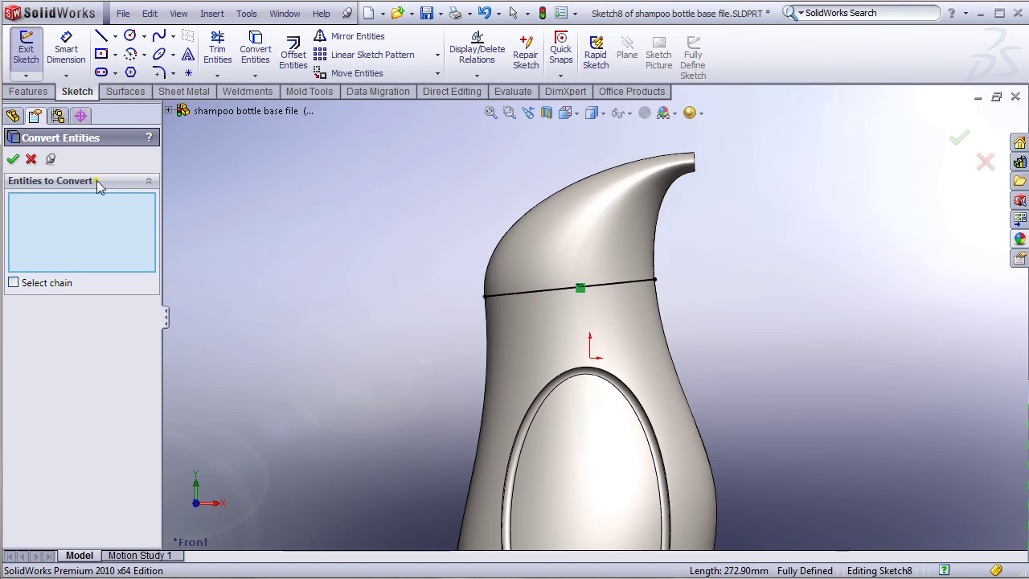
click(30, 160)
Step: Sketch two short, slanted centerlines outside the bottle, one on each side of the neck, crossing the level of the converted line
click(115, 37)
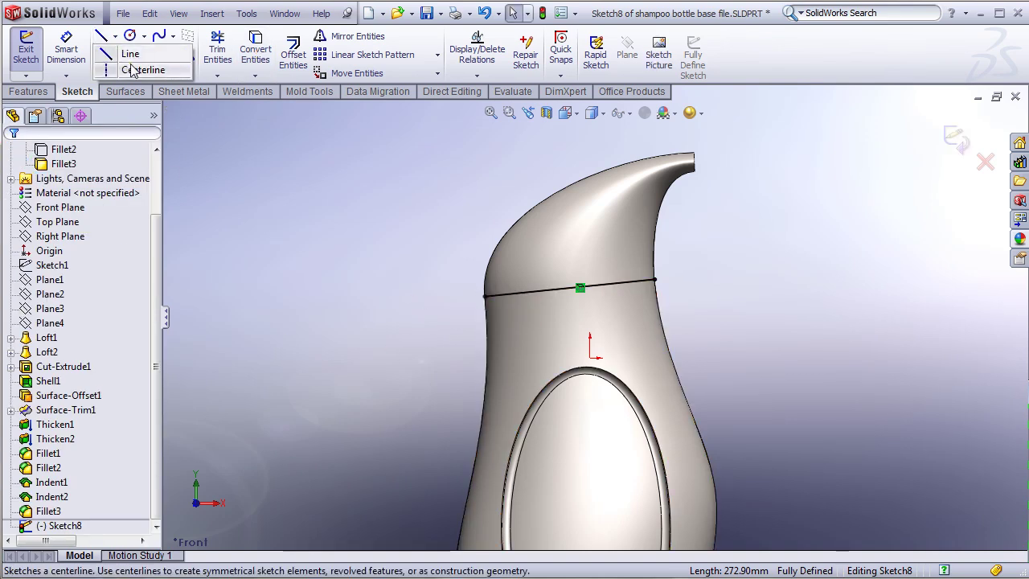
click(133, 70)
click(420, 321)
right_click(707, 301)
click(748, 316)
key(Escape)
right_click(756, 293)
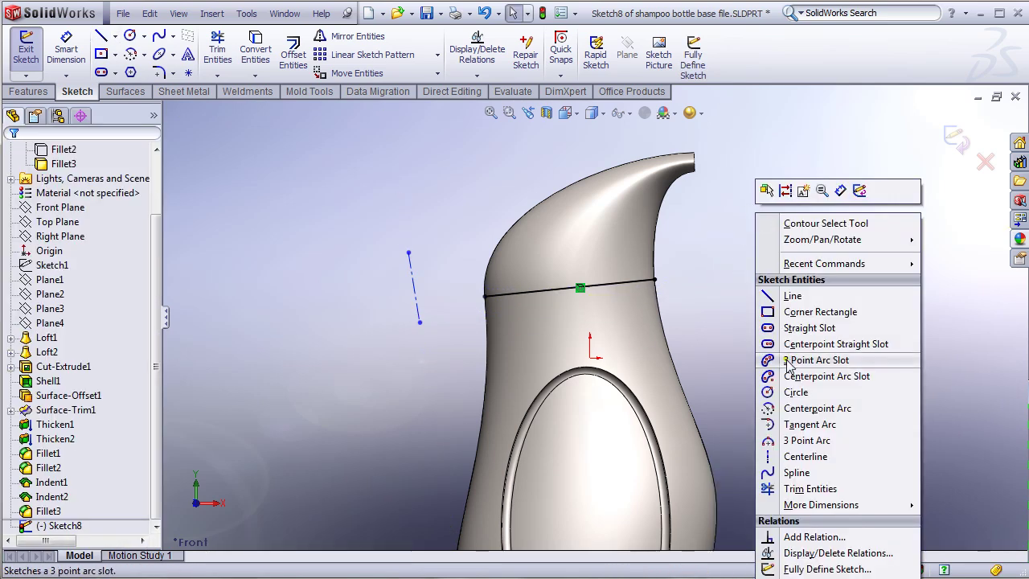
click(796, 456)
click(725, 303)
right_click(764, 299)
click(852, 287)
key(Escape)
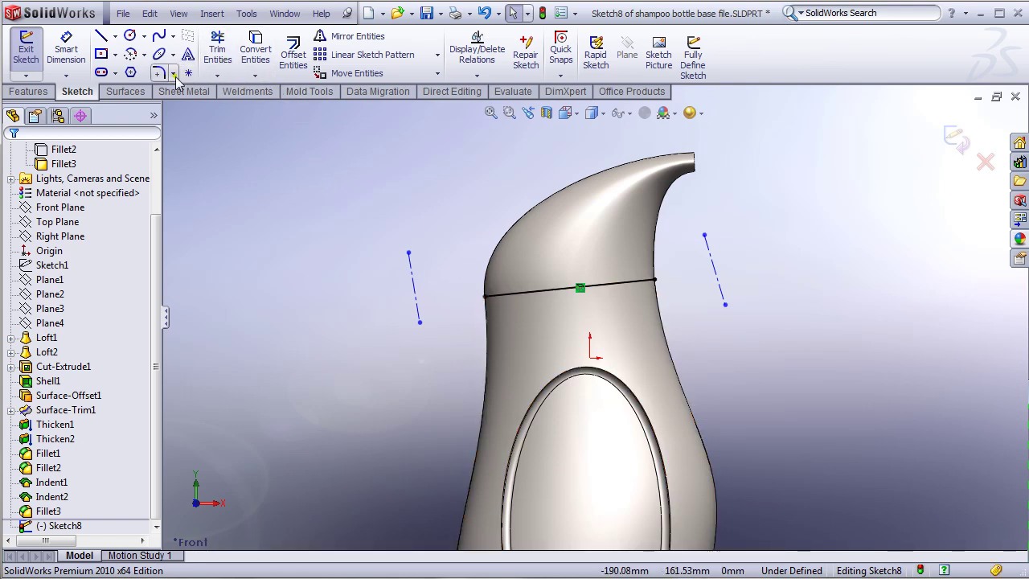
Step: Extend both ends of the converted line to the centerlines on either side of the neck
click(254, 75)
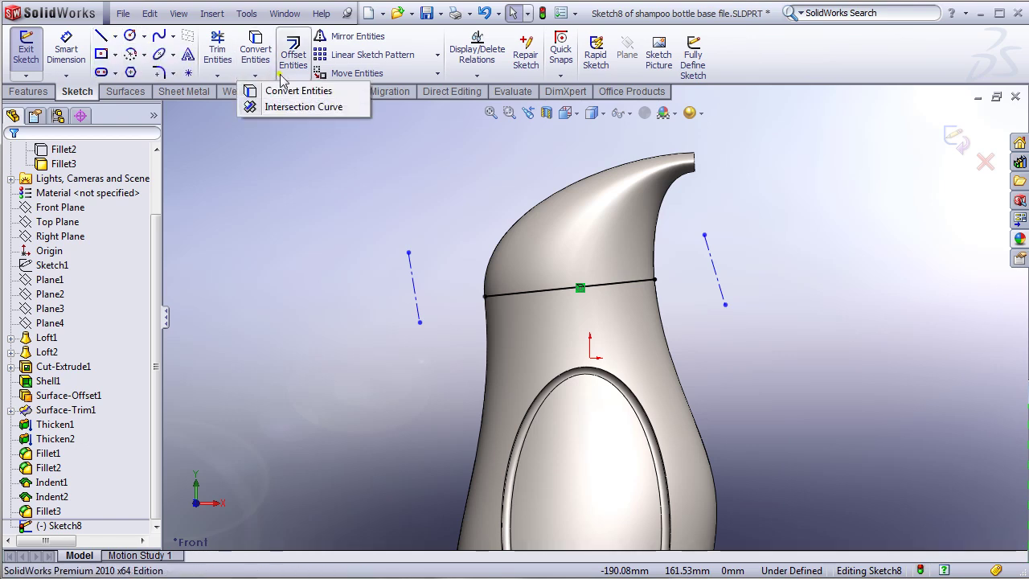
click(227, 75)
click(246, 106)
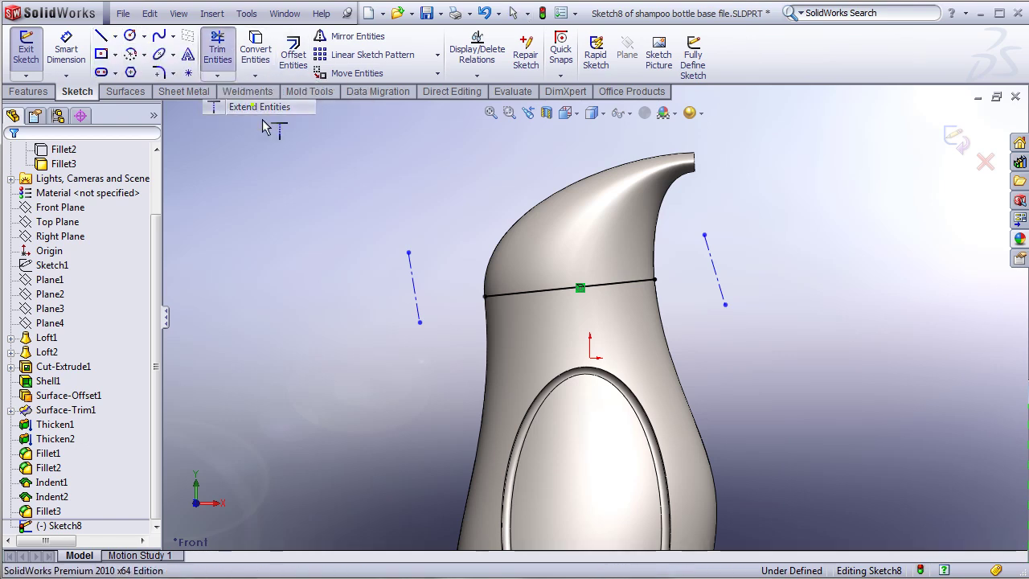
click(508, 298)
click(643, 285)
right_click(798, 259)
click(838, 269)
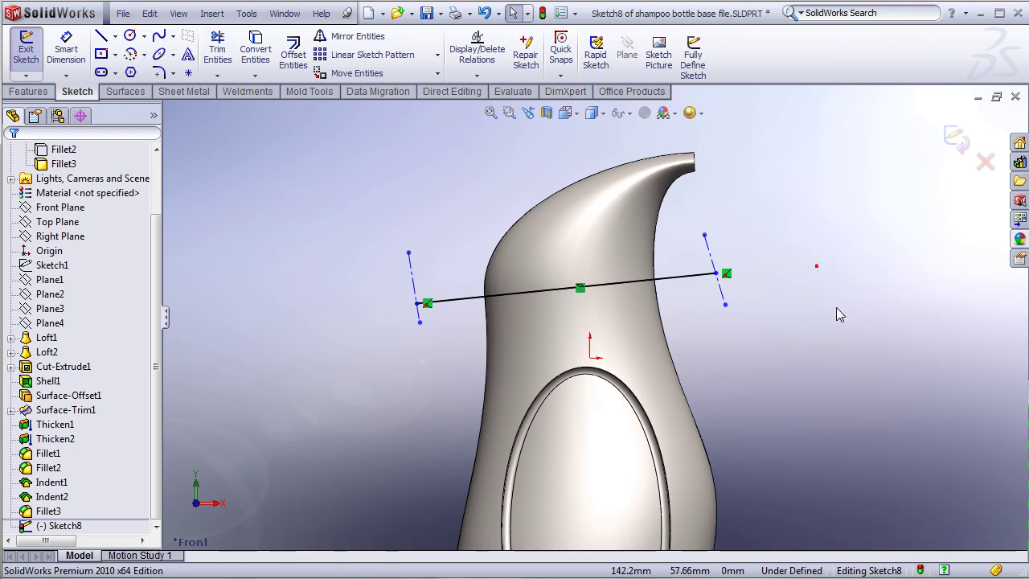
Step: Trim the two centerlines beyond the ends of the extended line using Power trim
right_click(816, 264)
click(872, 544)
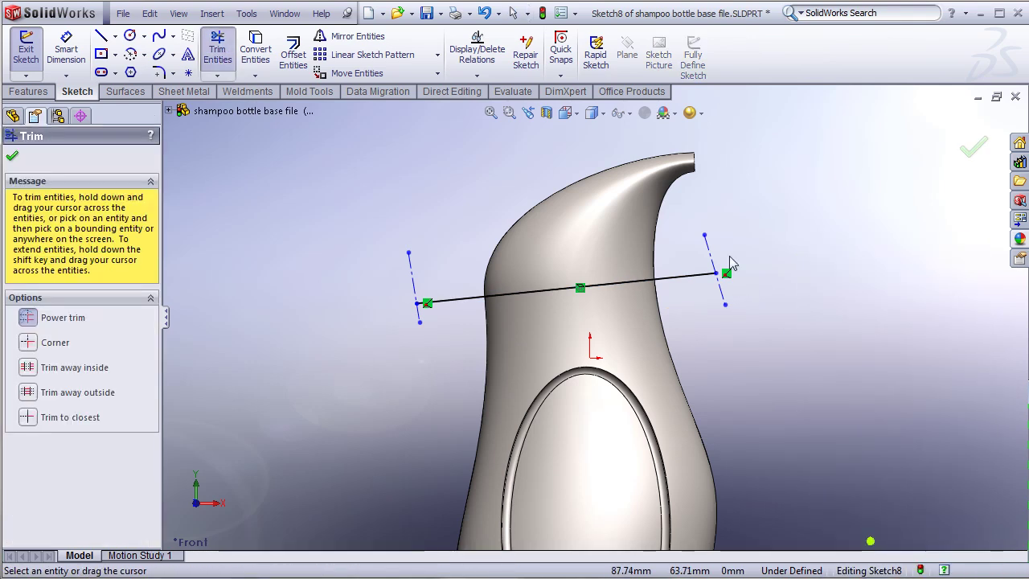
drag(710, 259, 718, 283)
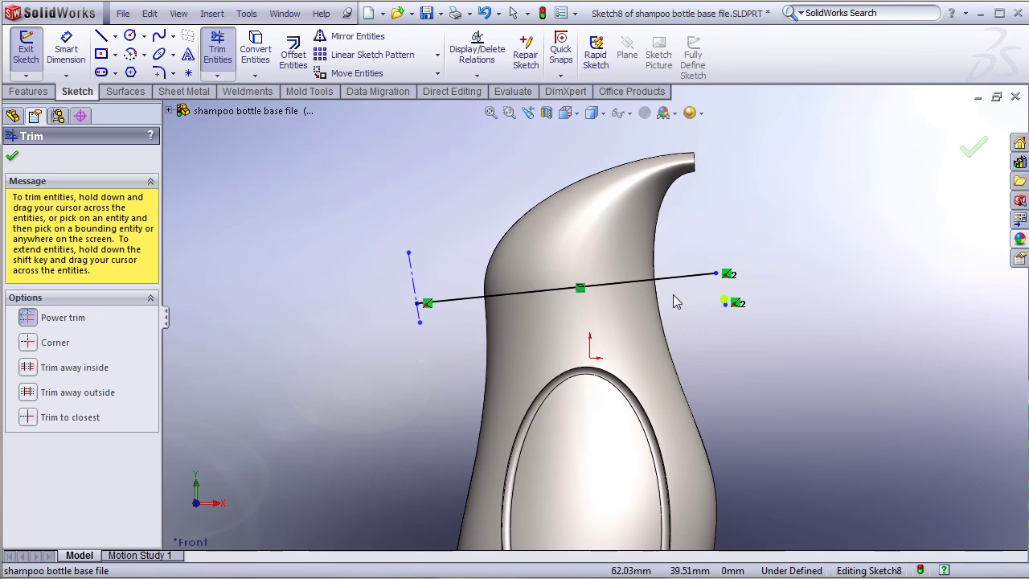
mouse_move(435, 306)
mouse_down()
mouse_move(417, 285)
mouse_move(420, 314)
mouse_up()
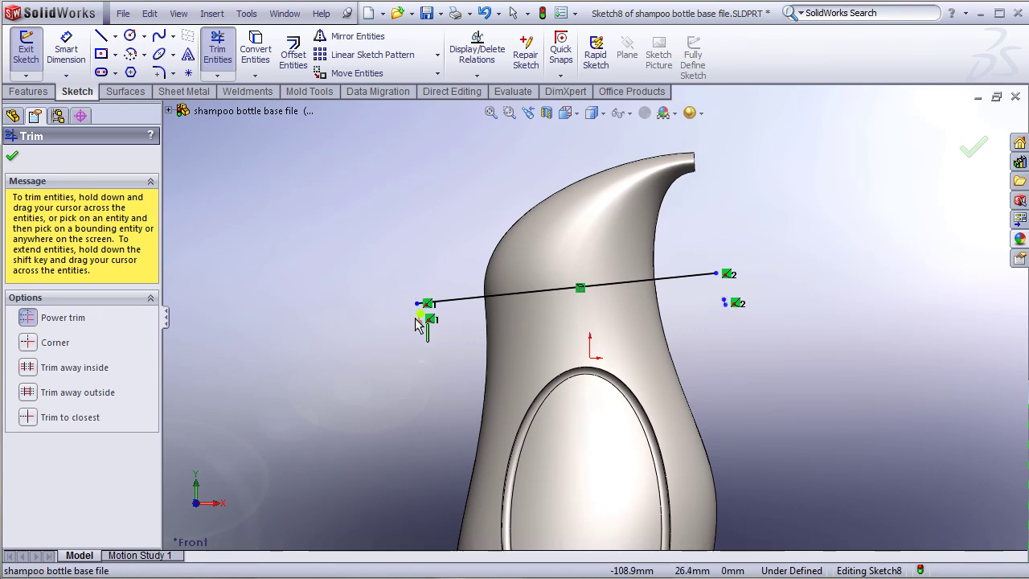
click(13, 158)
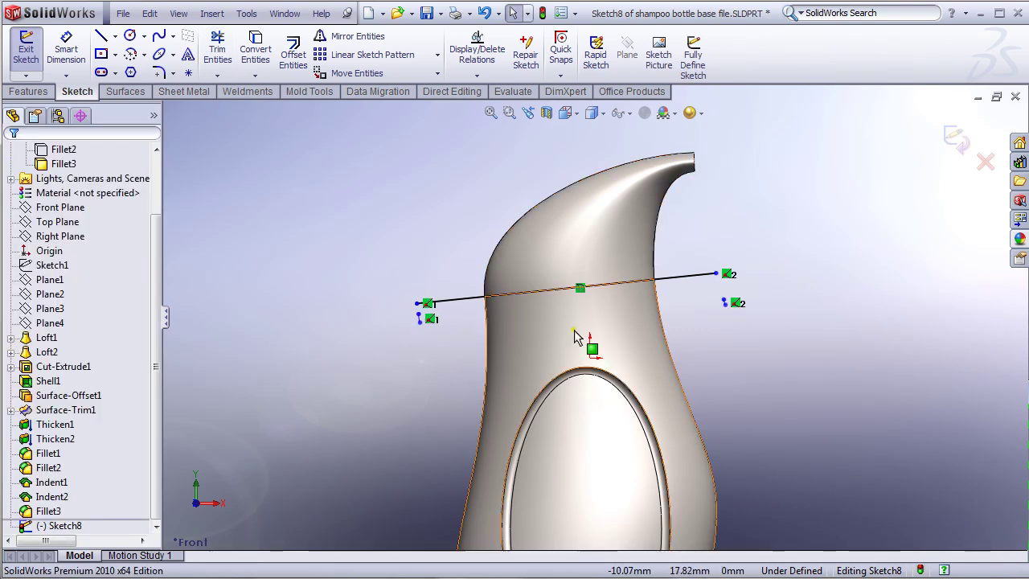
Step: Delete the two leftover centerline pieces beside the neck and exit the sketch
scroll(421, 325, up, 3)
right_click(443, 312)
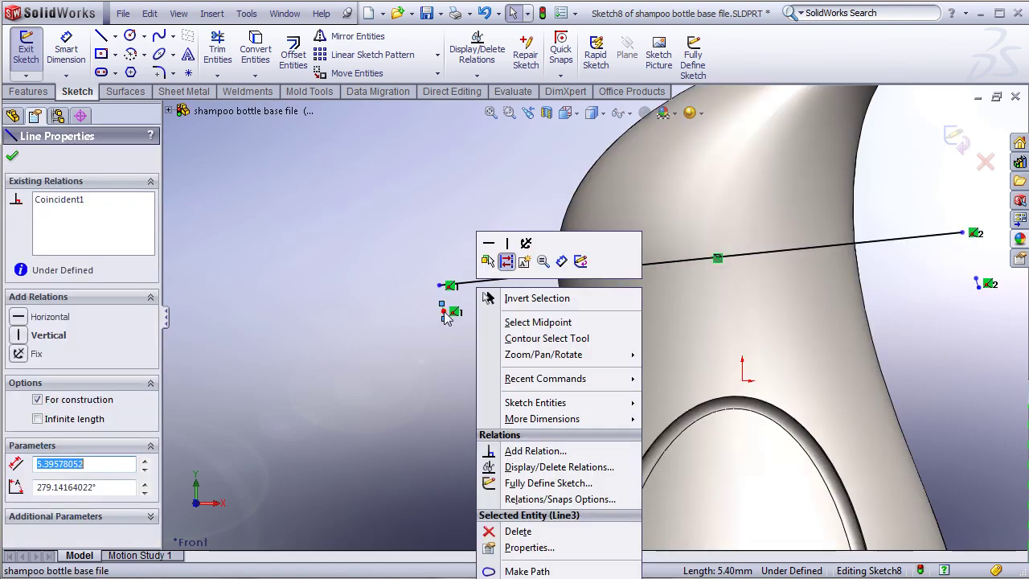
click(537, 532)
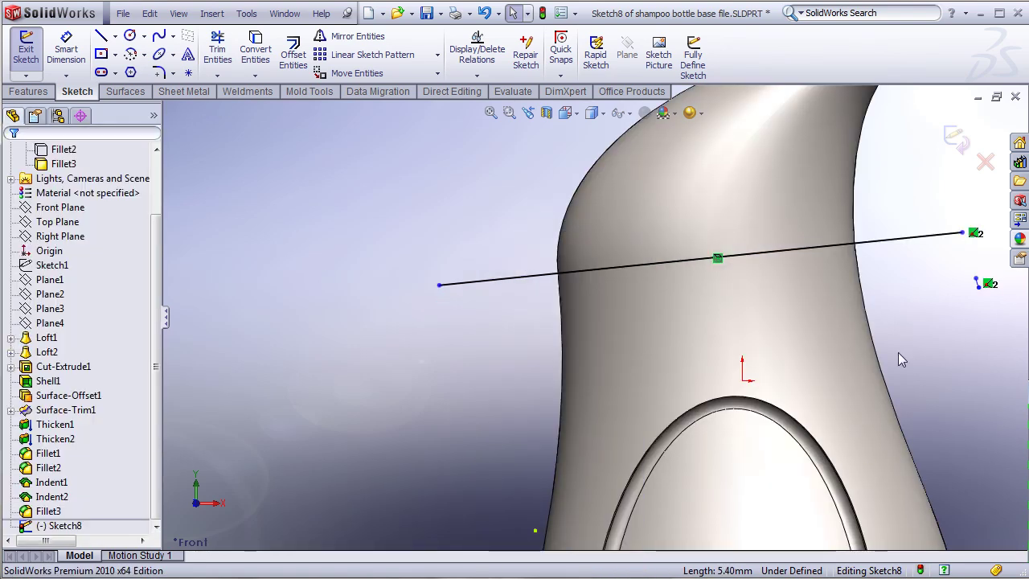
click(977, 284)
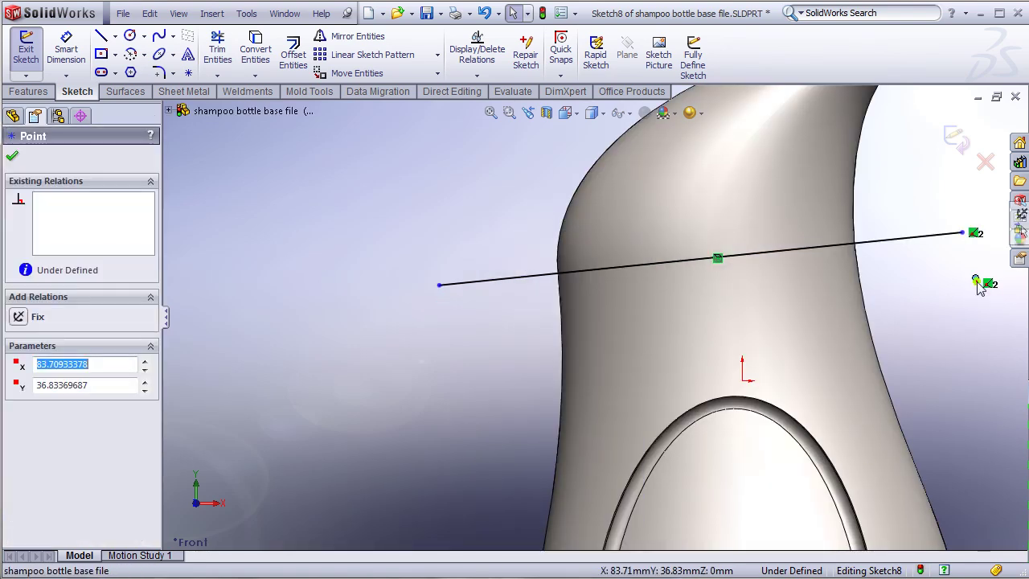
key(Delete)
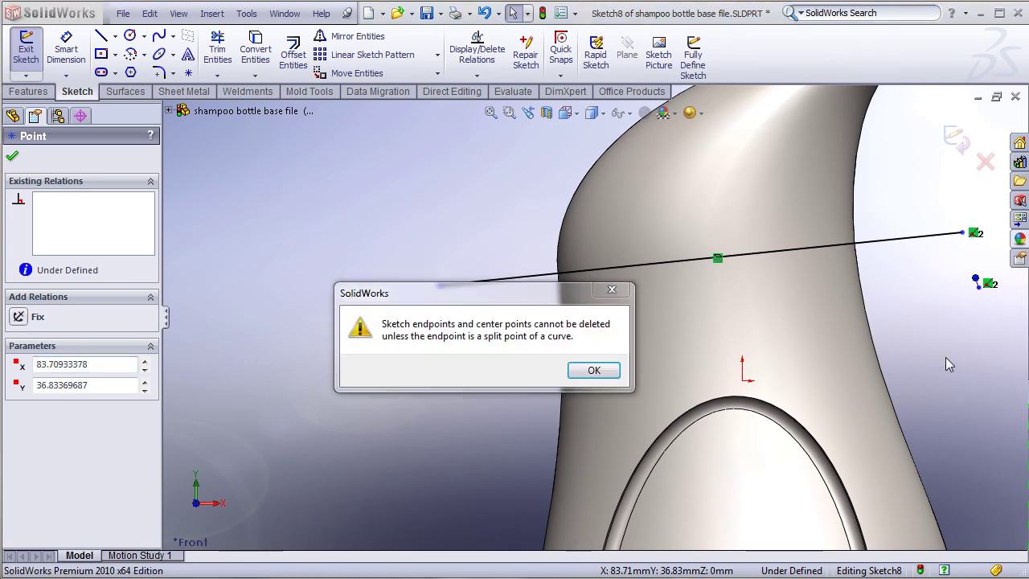
click(582, 372)
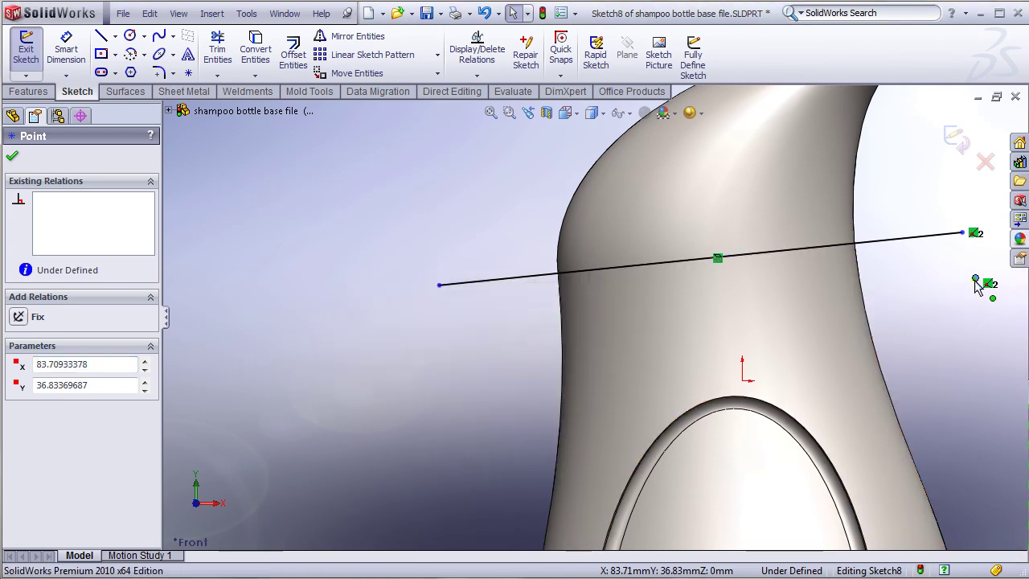
scroll(974, 297, down, 3)
key(Escape)
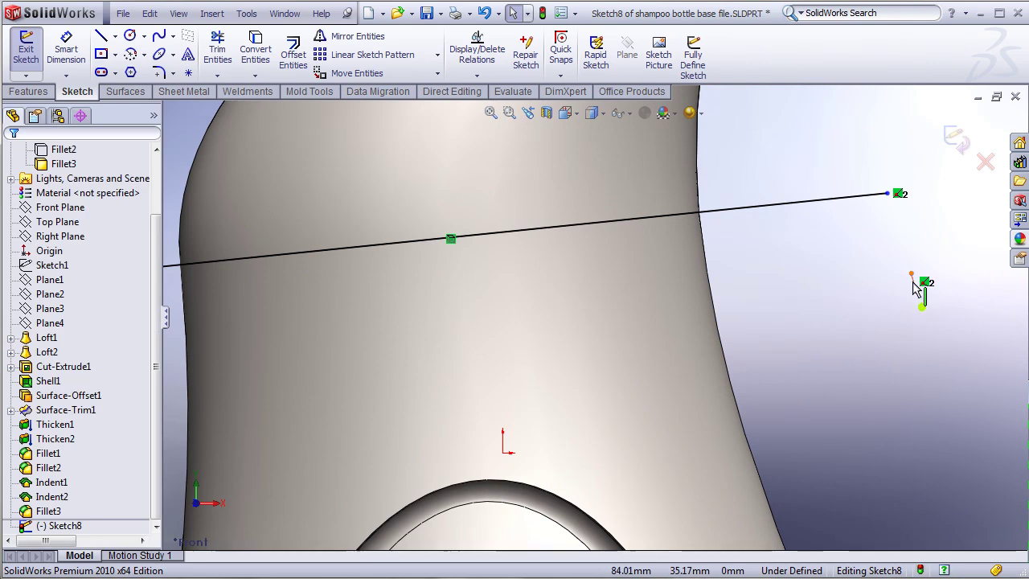
right_click(922, 291)
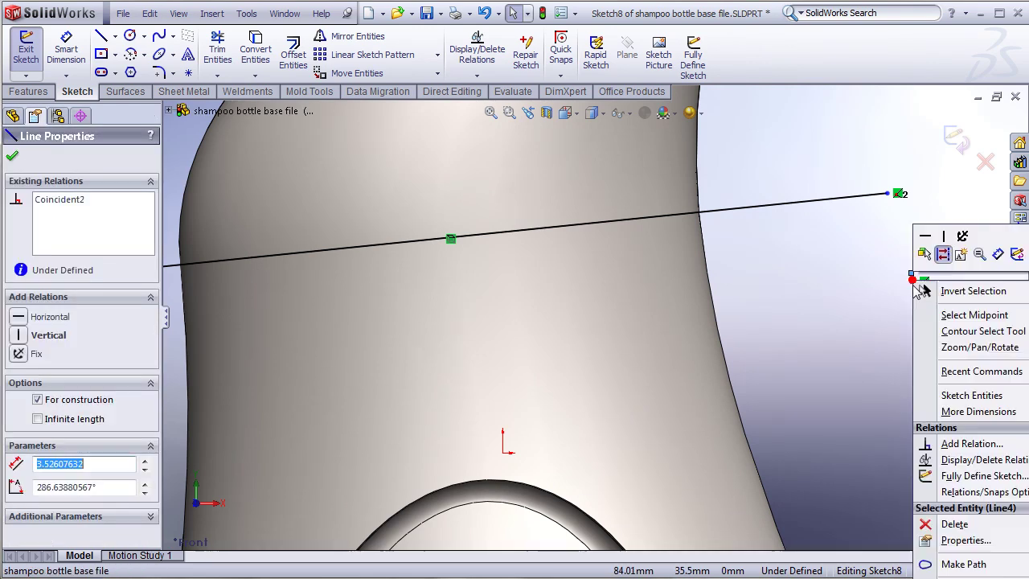
click(954, 523)
key(z)
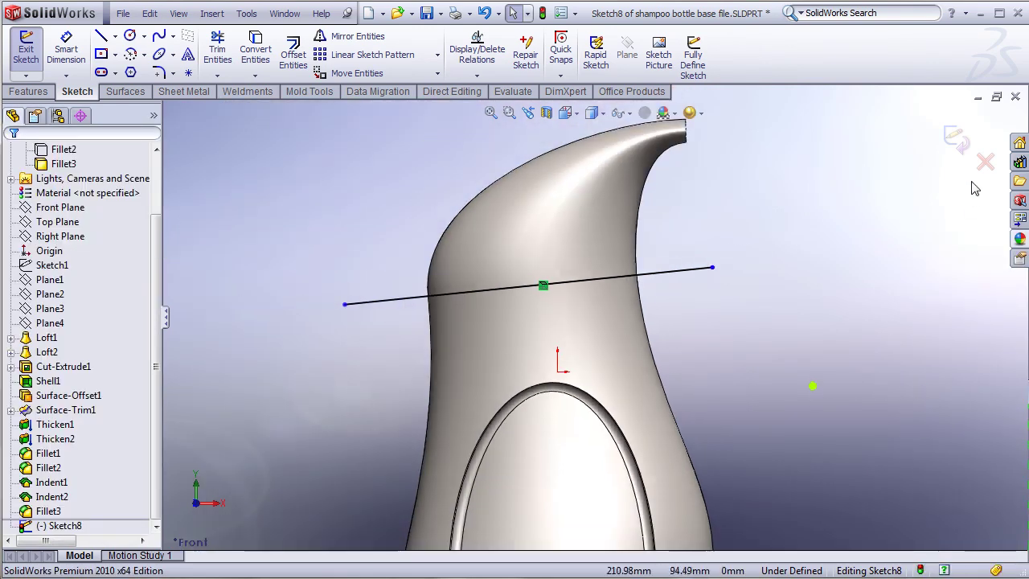
click(955, 138)
Step: Split the bottle into separate cap and bottle bodies using the cap joint line sketch, keeping both resulting bodies
click(338, 390)
mouse_move(338, 390)
middle_down()
mouse_move(437, 413)
mouse_move(333, 351)
mouse_move(367, 356)
mouse_move(322, 354)
mouse_move(370, 347)
mouse_move(626, 381)
middle_up()
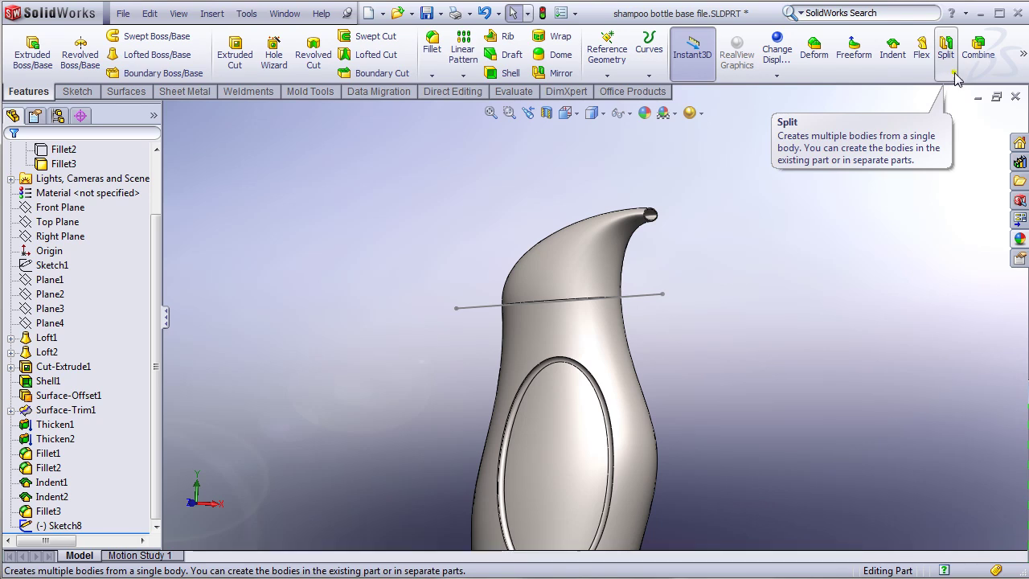
click(945, 74)
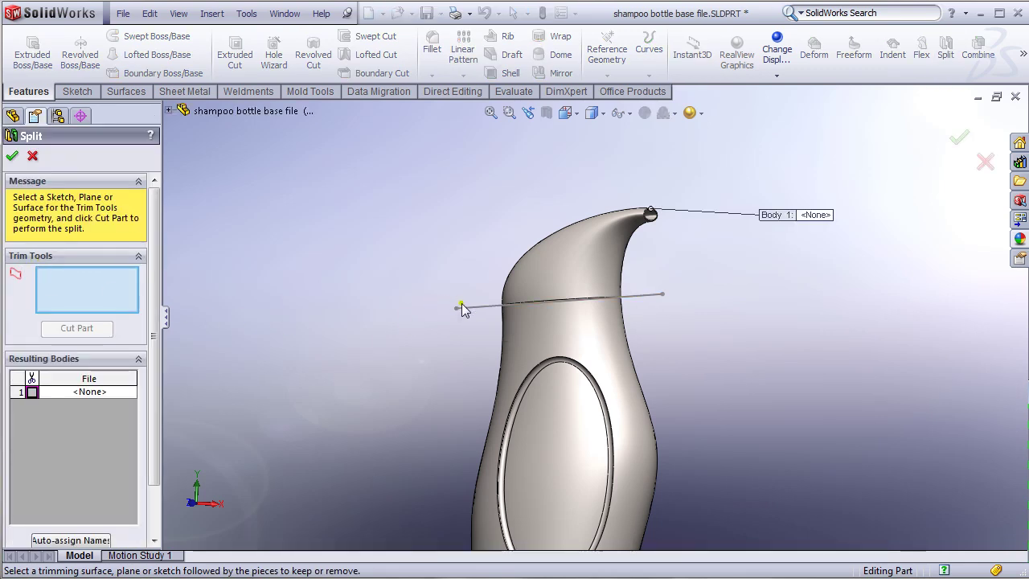
click(470, 307)
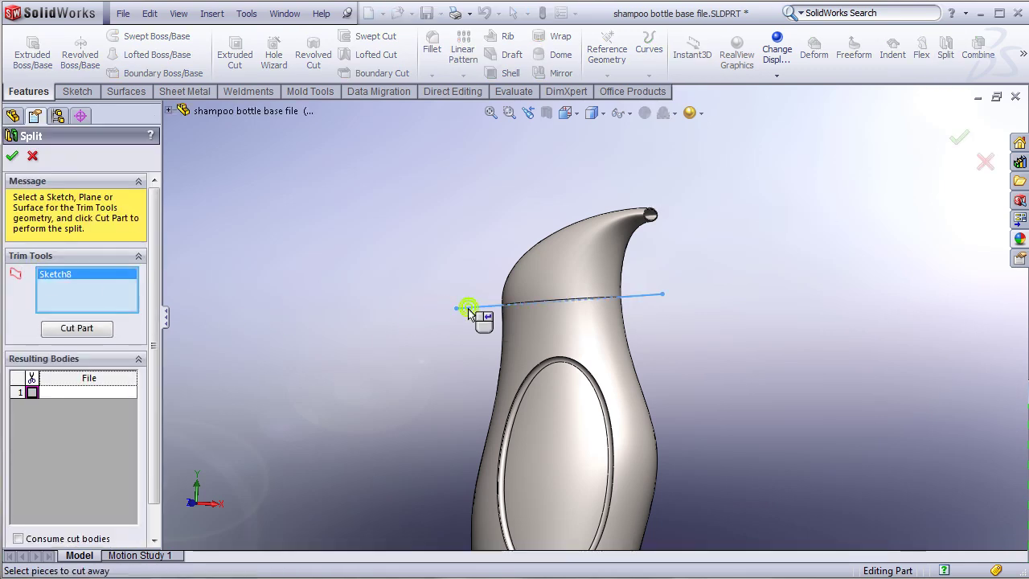
click(84, 333)
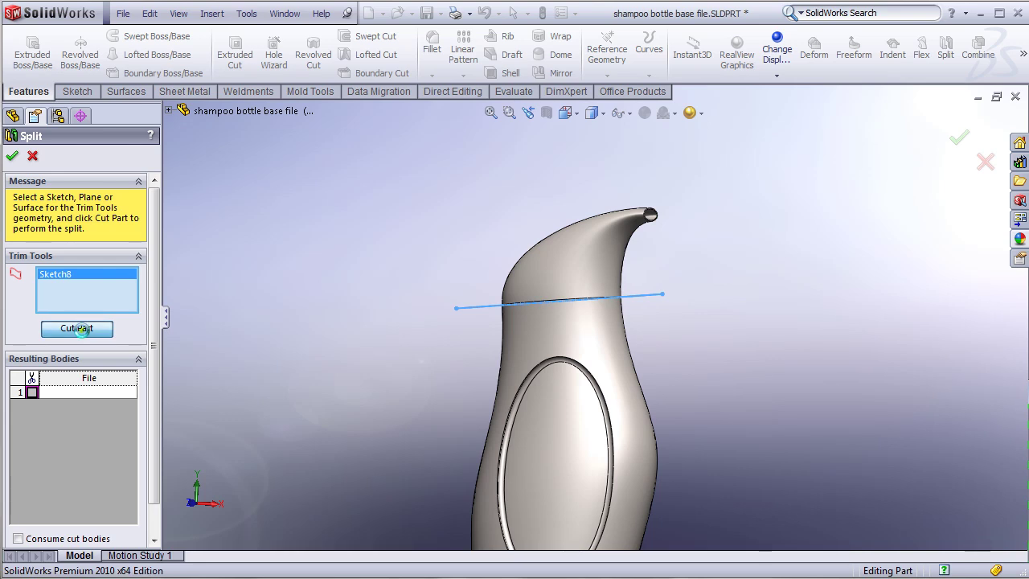
click(32, 392)
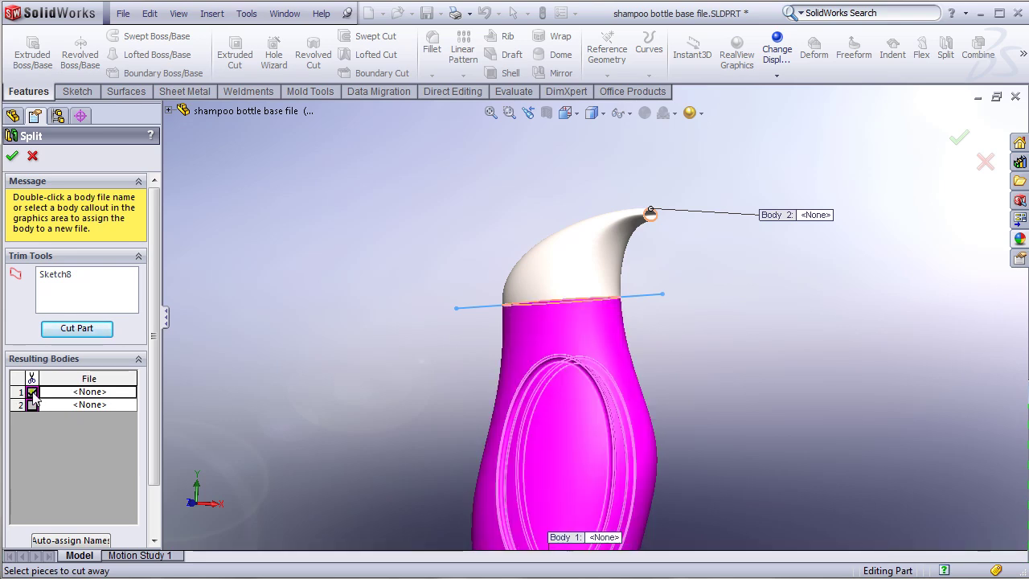
click(32, 405)
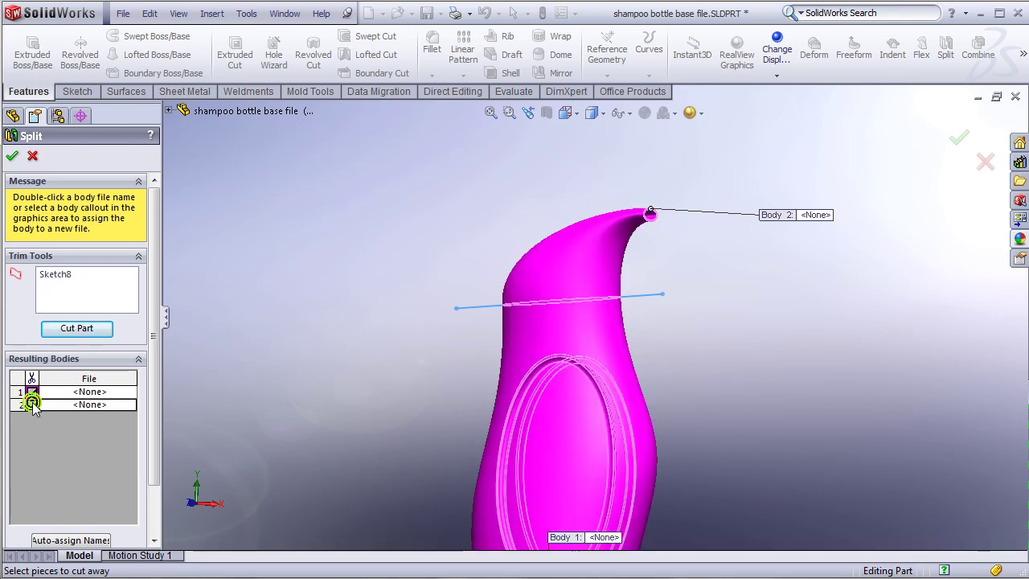
drag(153, 335, 151, 412)
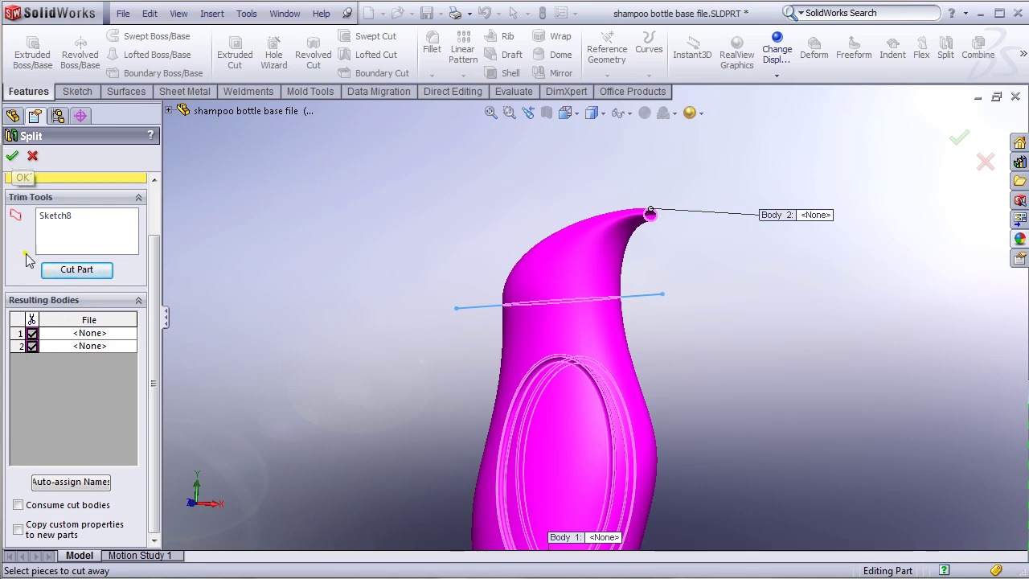
click(11, 156)
Step: Examine the solid bodies produced by the split by selecting them in the body list and on the model
click(98, 195)
click(67, 164)
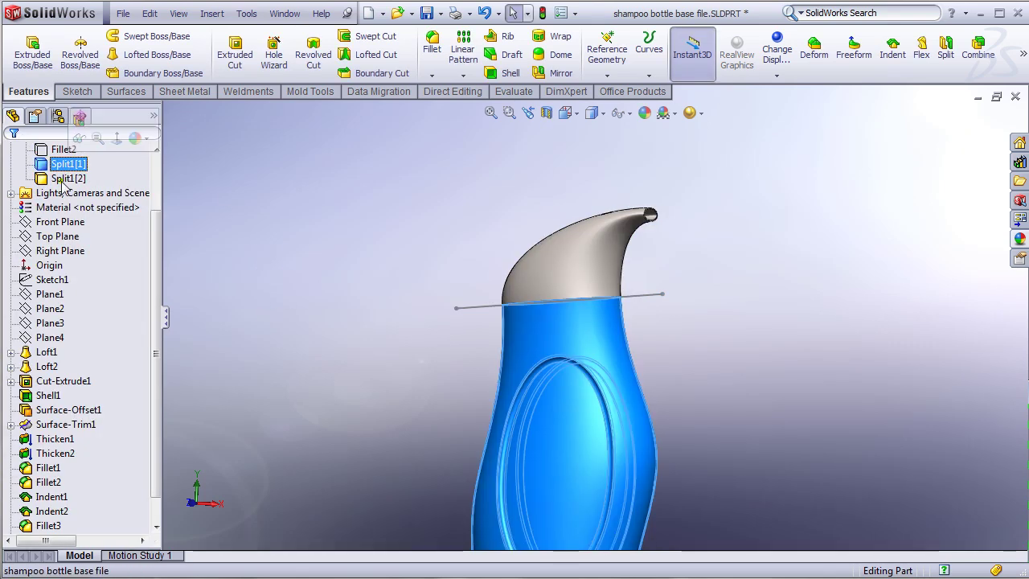
click(230, 264)
click(569, 280)
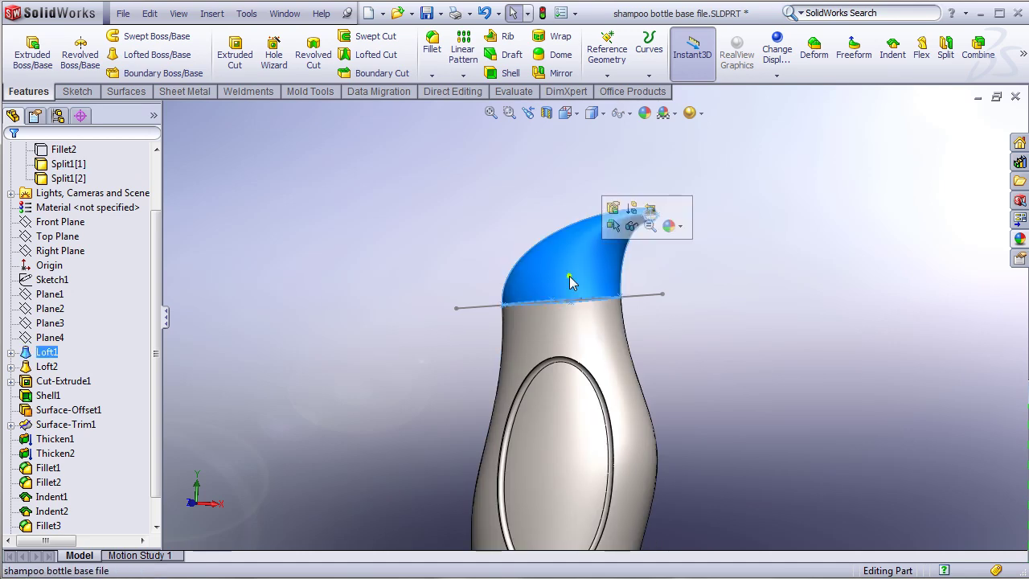
click(593, 337)
click(746, 356)
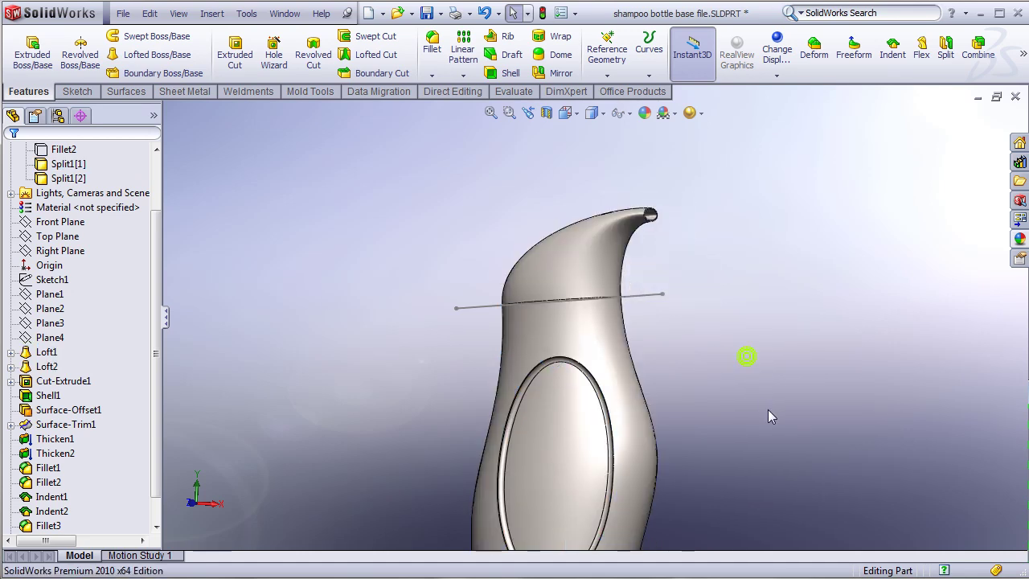
middle_drag(768, 416, 492, 386)
scroll(81, 338, up, 1)
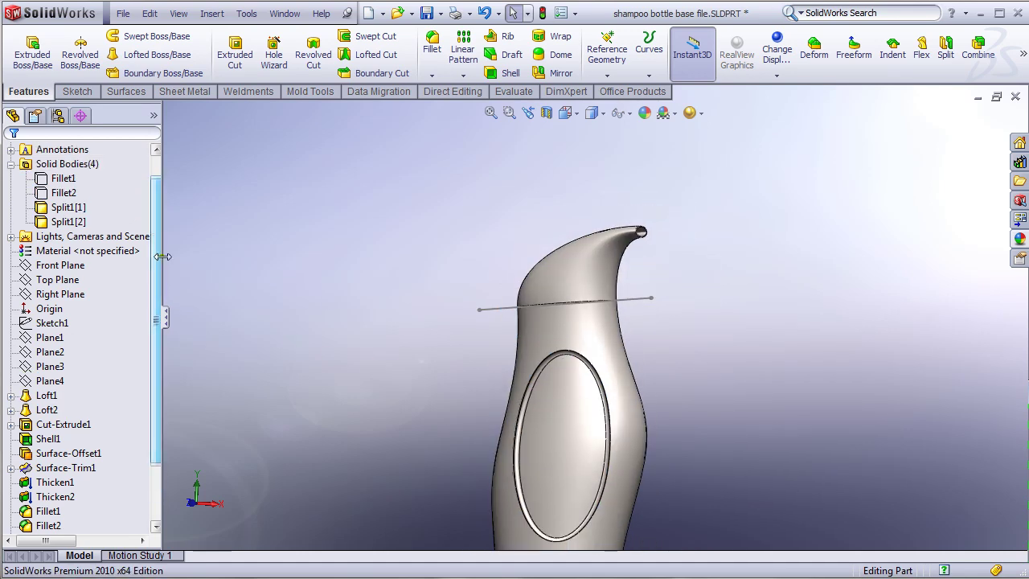
click(67, 207)
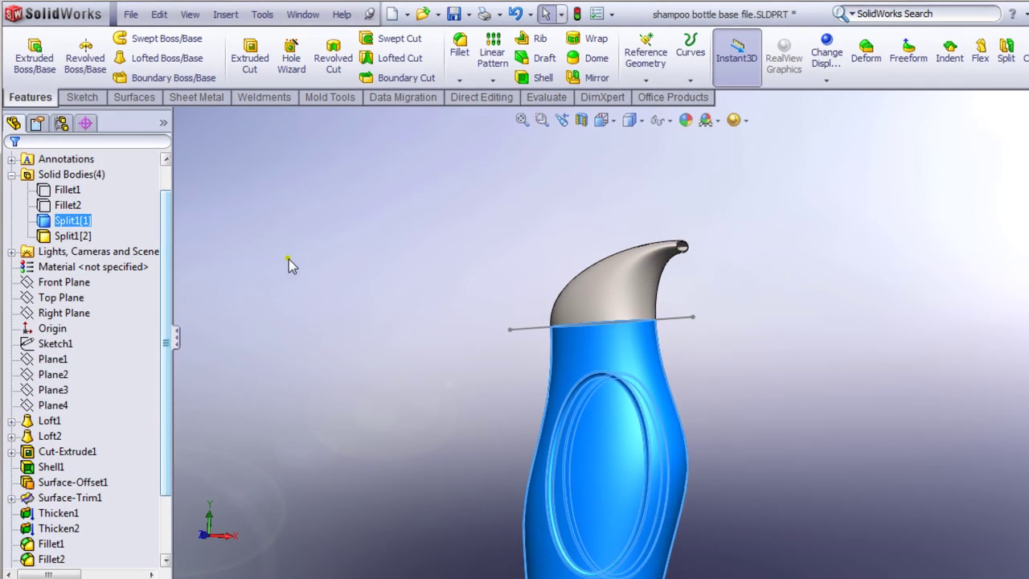
click(288, 259)
Step: Hide the joint line sketch and the lower bottle body, leaving only the cap shown
middle_drag(852, 507, 836, 489)
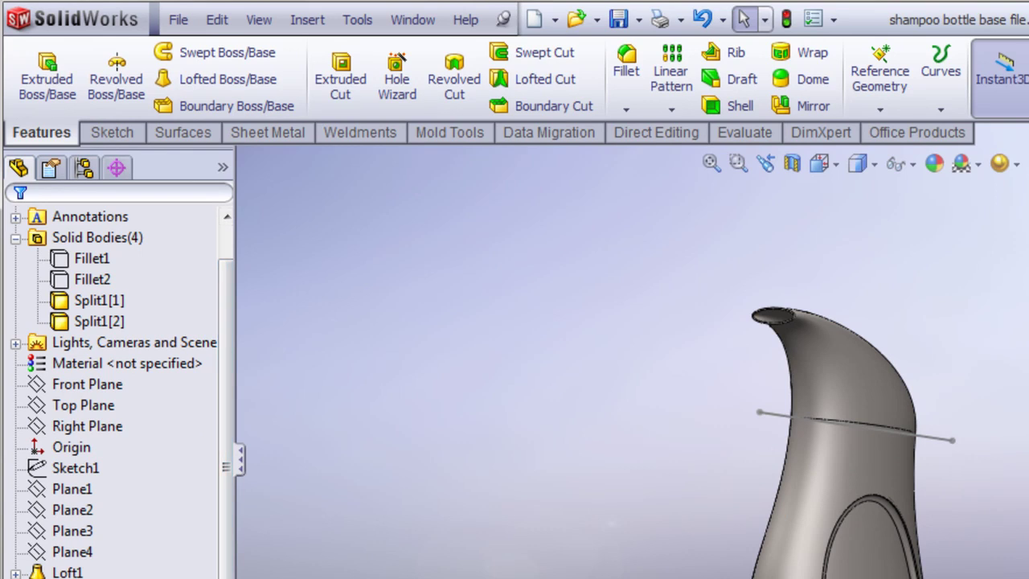
scroll(120, 394, down, 2)
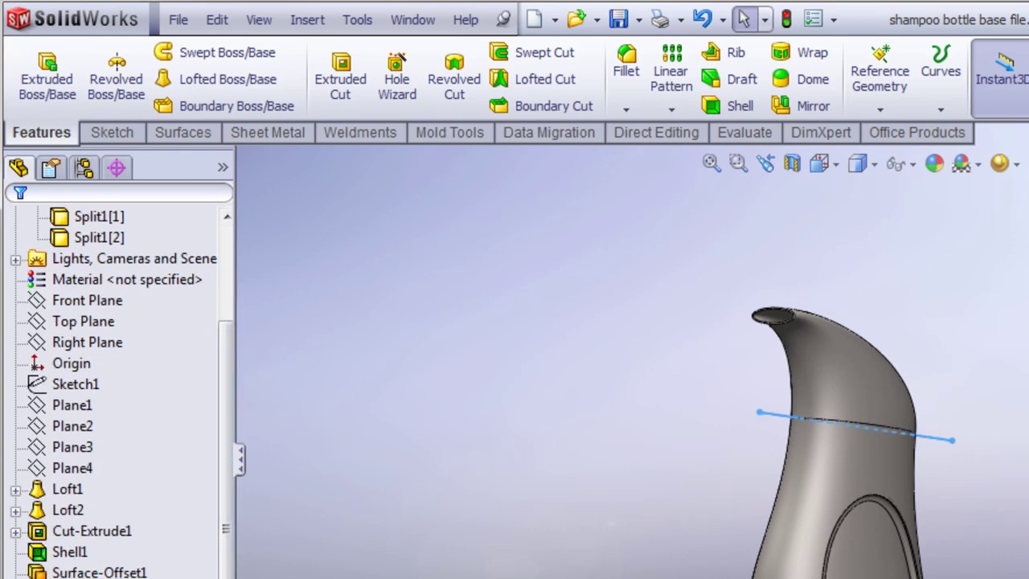
key(Escape)
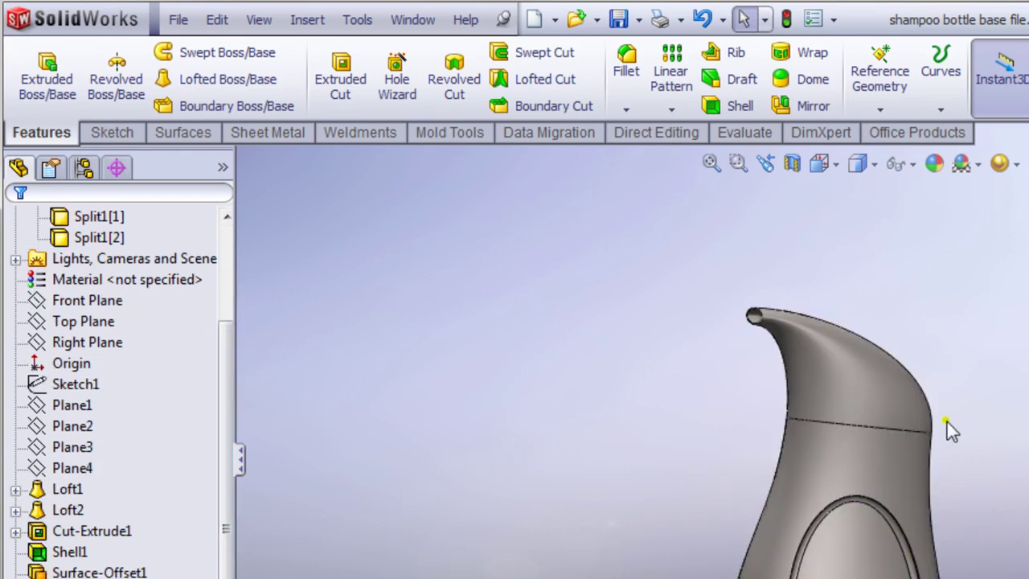
scroll(895, 470, down, 2)
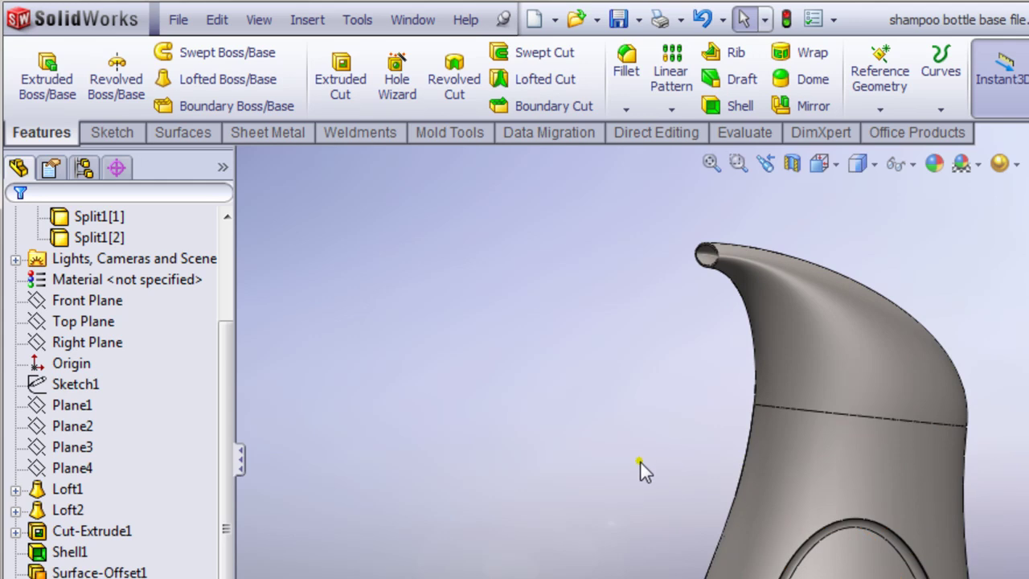
right_click(835, 492)
click(876, 423)
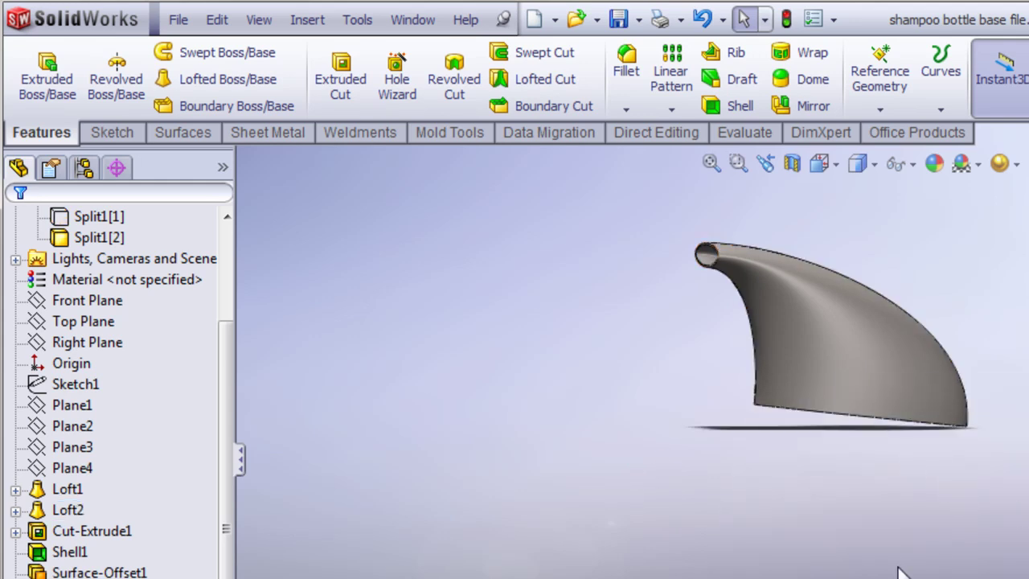
Step: Add a 1 mm constant radius fillet to the outer edge around the cap's open bottom
middle_drag(903, 575, 718, 340)
click(627, 70)
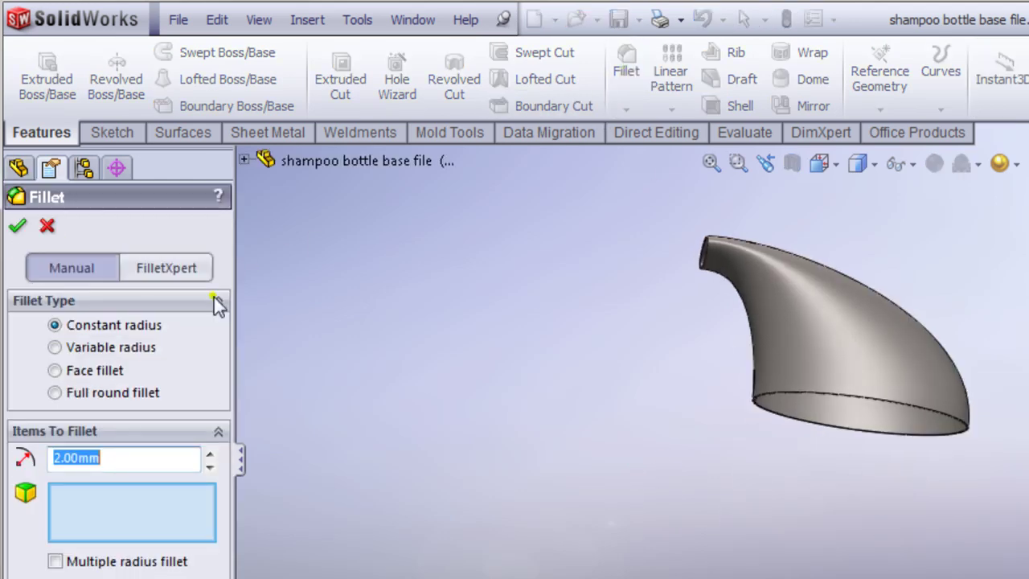
text(1)
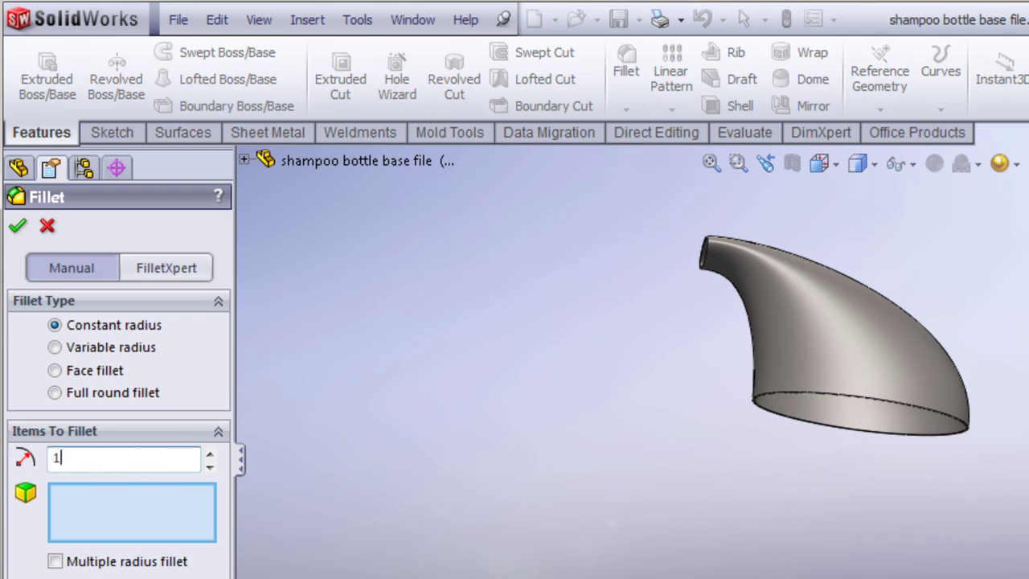
scroll(859, 409, down, 5)
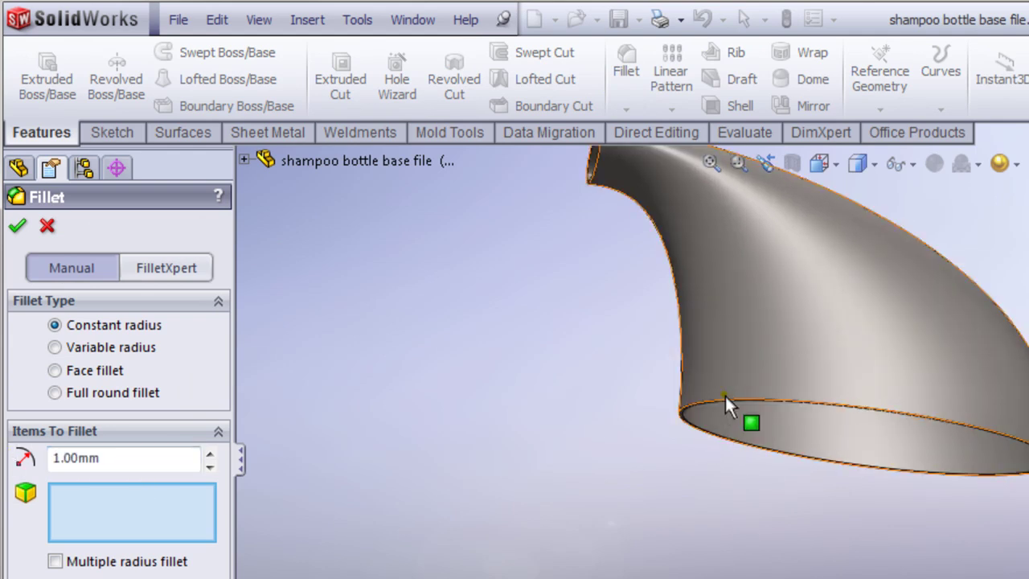
click(694, 420)
click(17, 226)
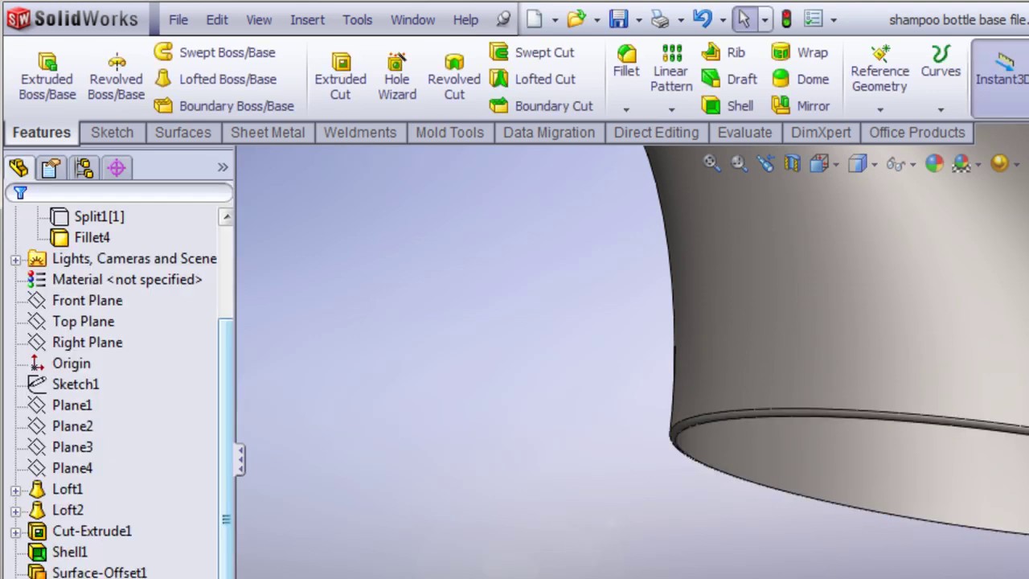
Step: Show the lower bottle body and add a 1 mm constant radius fillet to its upper outer edge at the cap joint
click(99, 217)
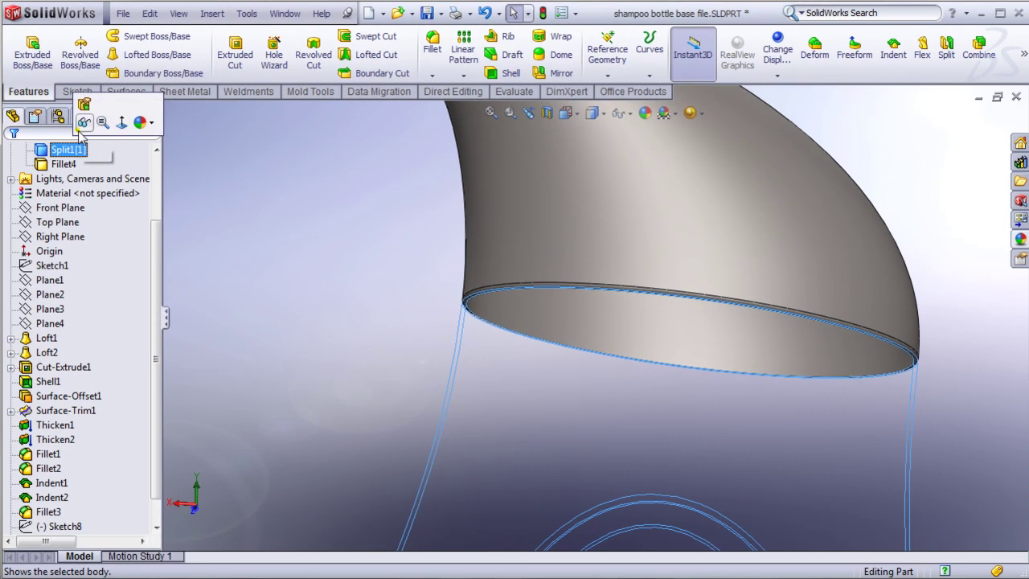
click(113, 225)
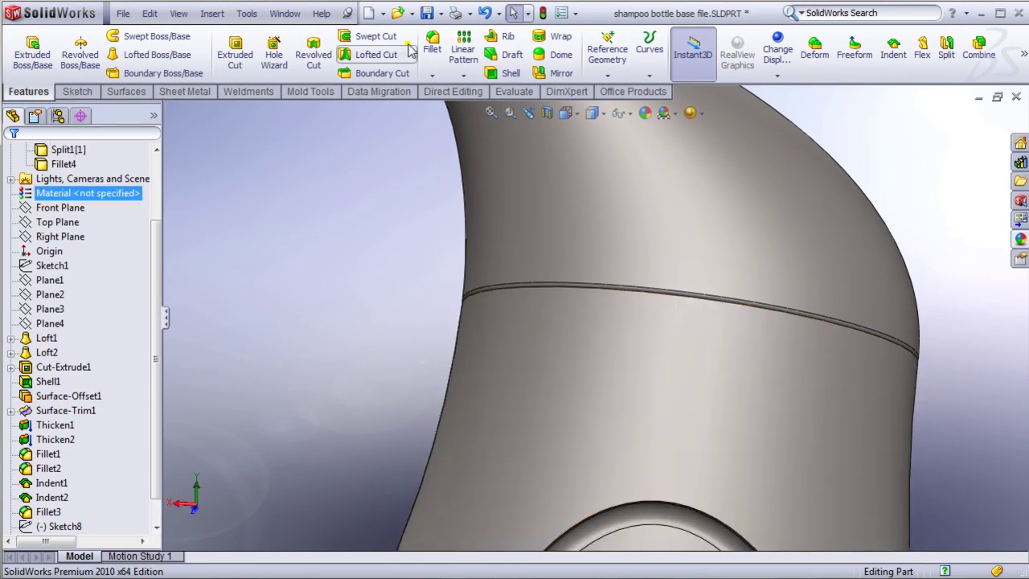
click(432, 47)
middle_drag(430, 223, 568, 322)
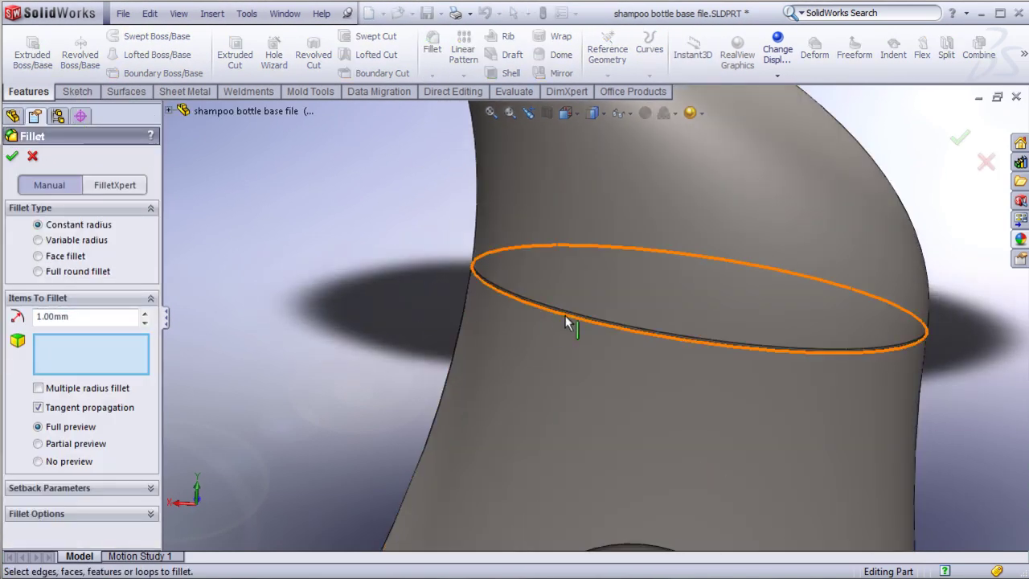
scroll(575, 341, down, 6)
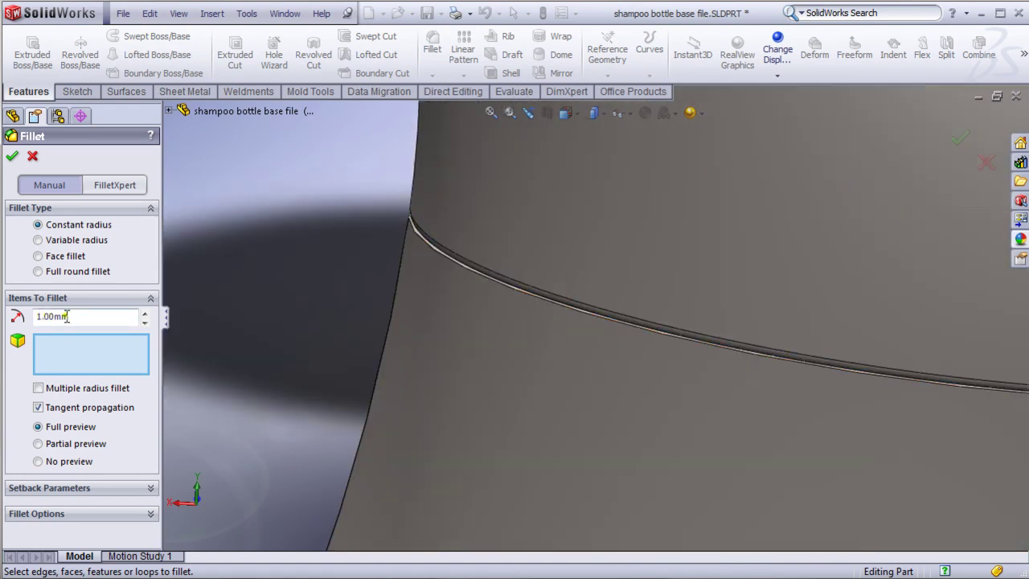
click(584, 320)
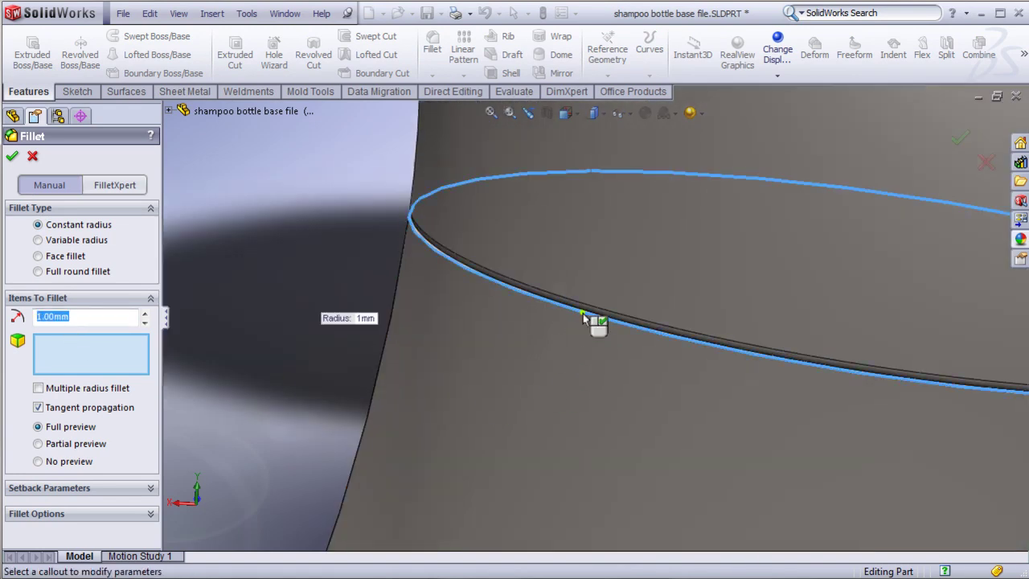
click(13, 156)
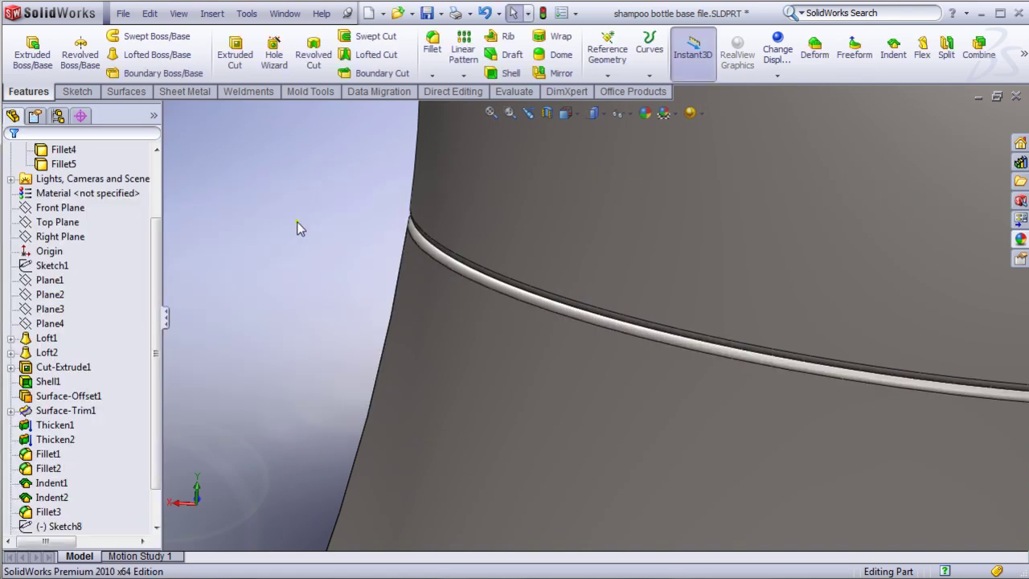
Step: Review the whole bottle by selecting its features in order from the lofts through the split to highlight their geometry
scroll(378, 291, up, 10)
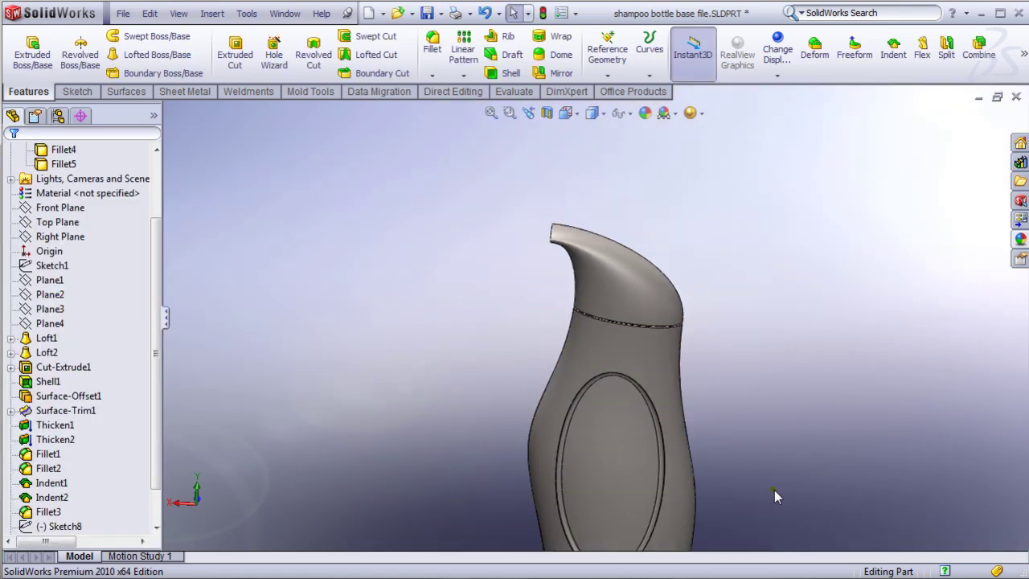
ctrl+middle_drag(723, 465, 717, 342)
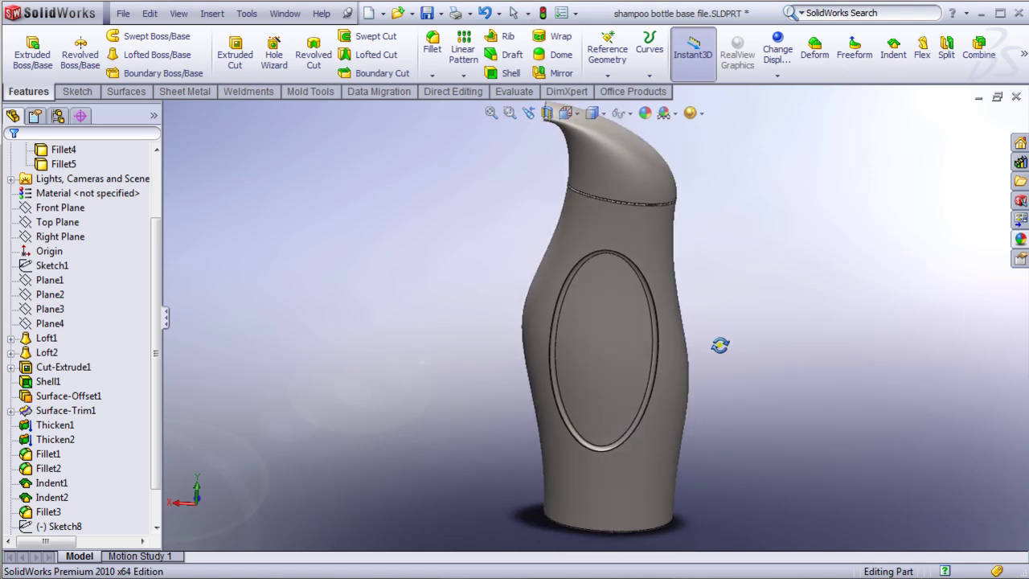
key(f)
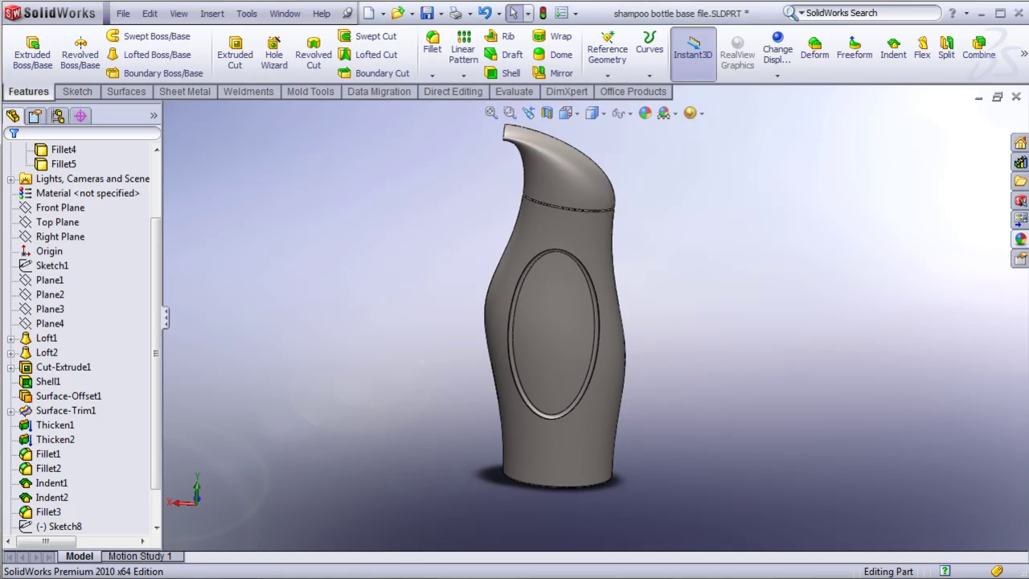
click(47, 381)
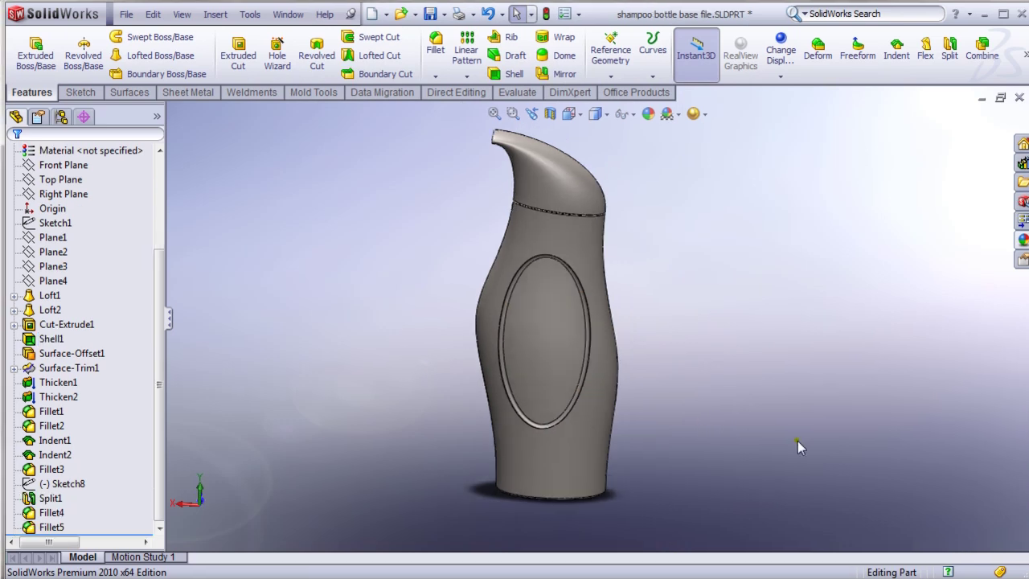
click(50, 296)
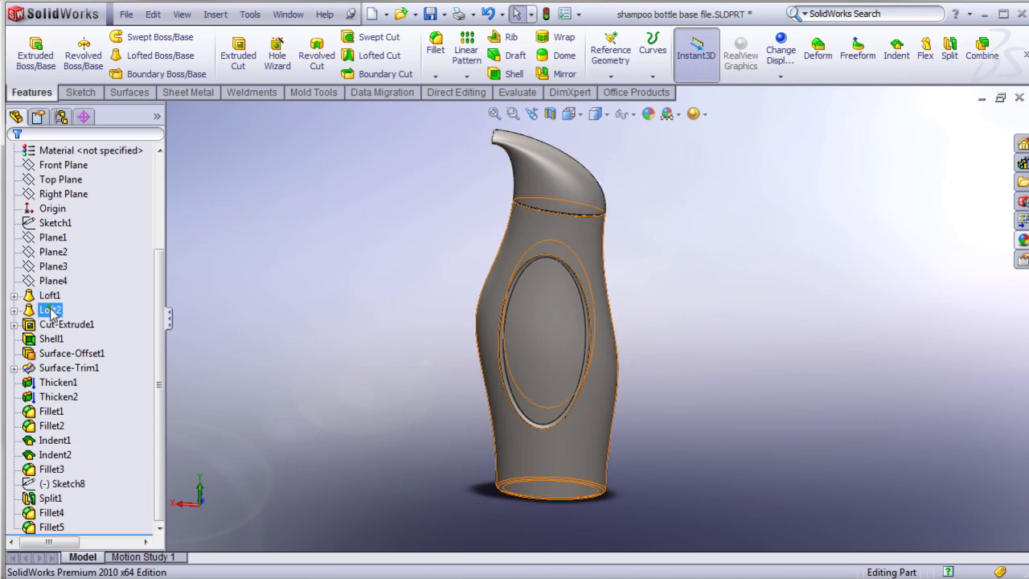
click(58, 325)
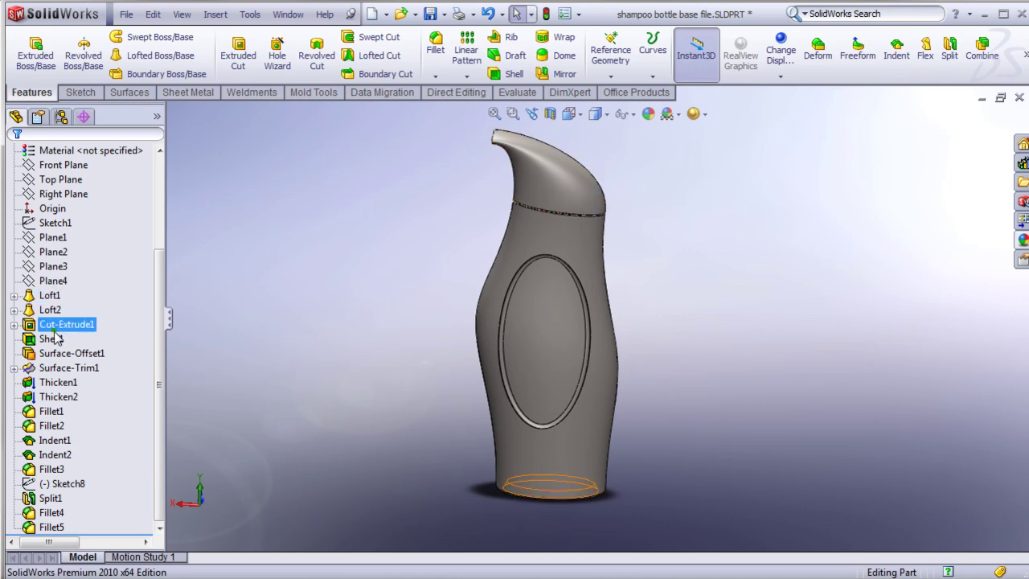
click(53, 339)
click(59, 354)
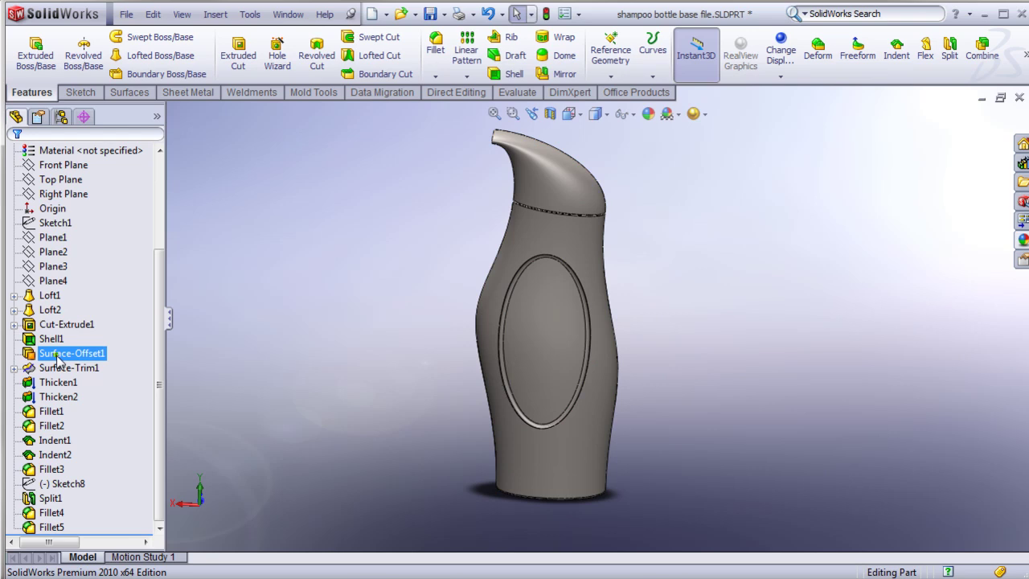
click(54, 369)
click(54, 383)
click(54, 398)
click(52, 411)
click(51, 426)
click(54, 441)
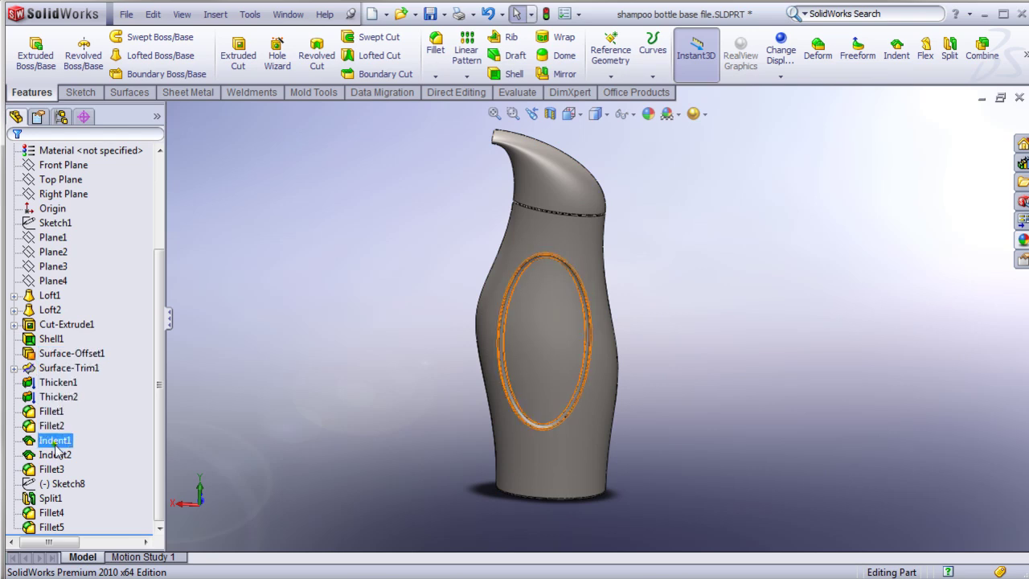
click(55, 455)
click(51, 469)
click(62, 484)
click(50, 499)
click(171, 410)
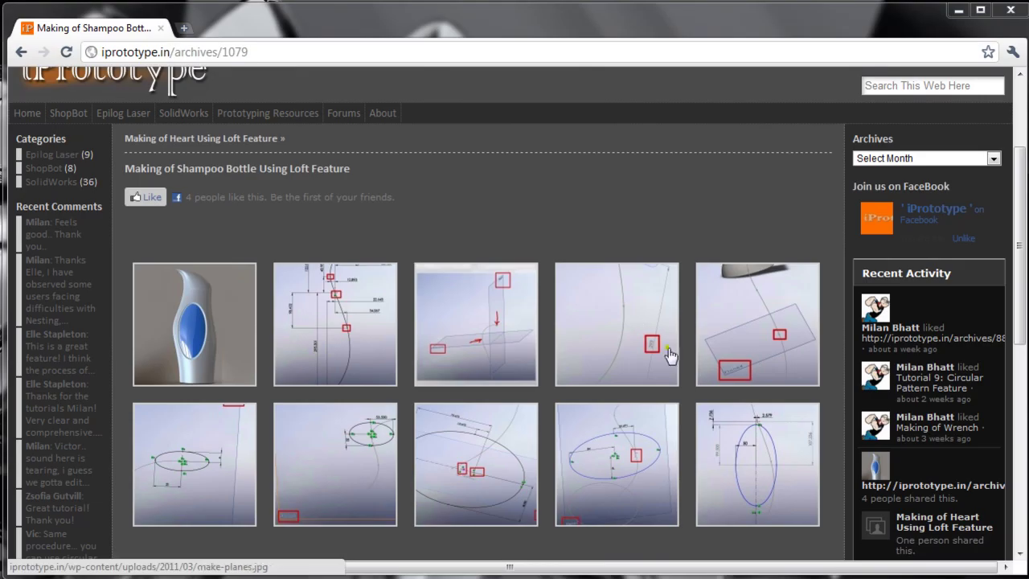
Step: Look through the shampoo bottle tutorial page in the browser, from the image gallery and base file download to the reply form
scroll(552, 215, down, 3)
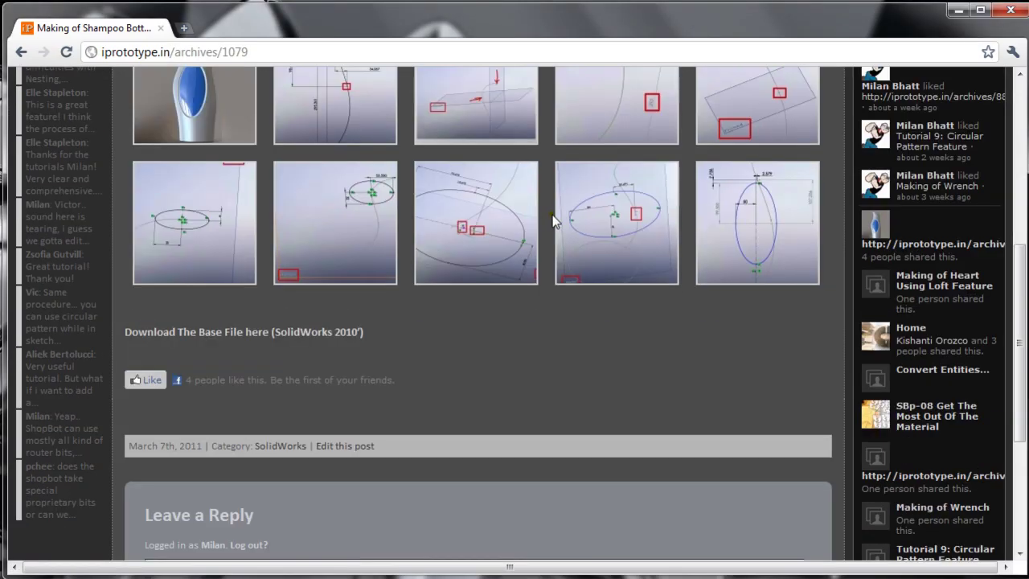
scroll(503, 340, down, 2)
click(282, 462)
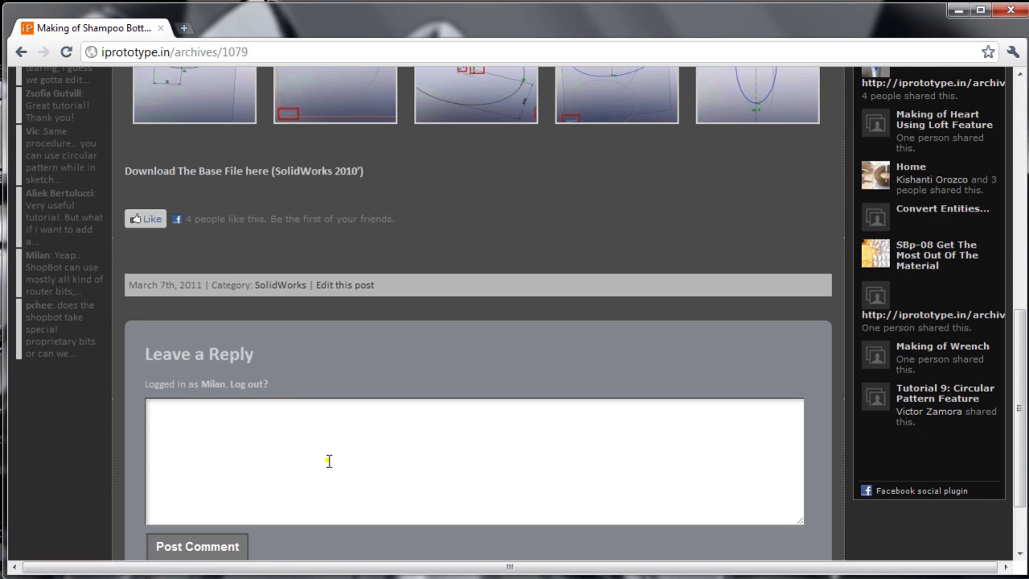
scroll(379, 458, up, 5)
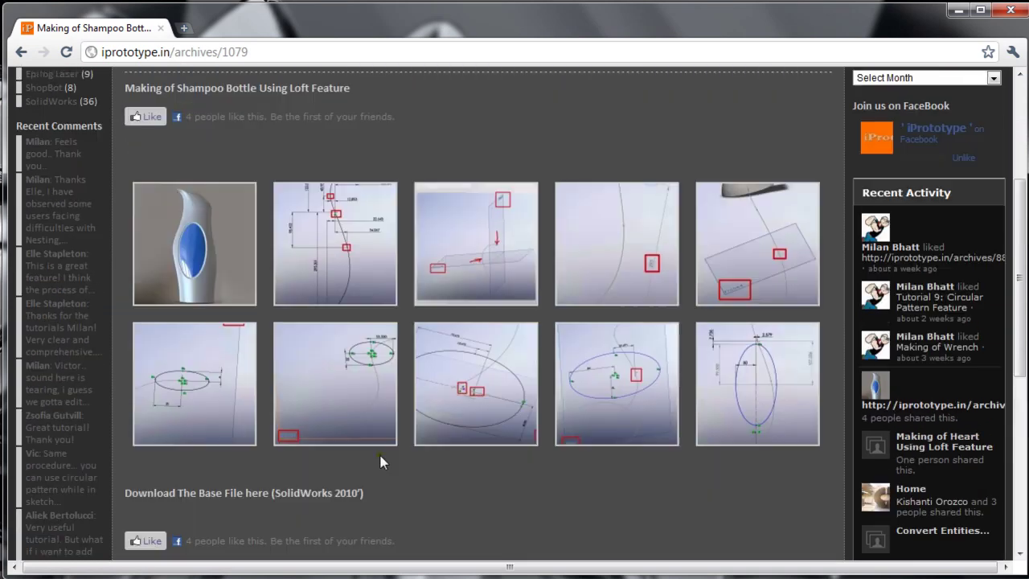